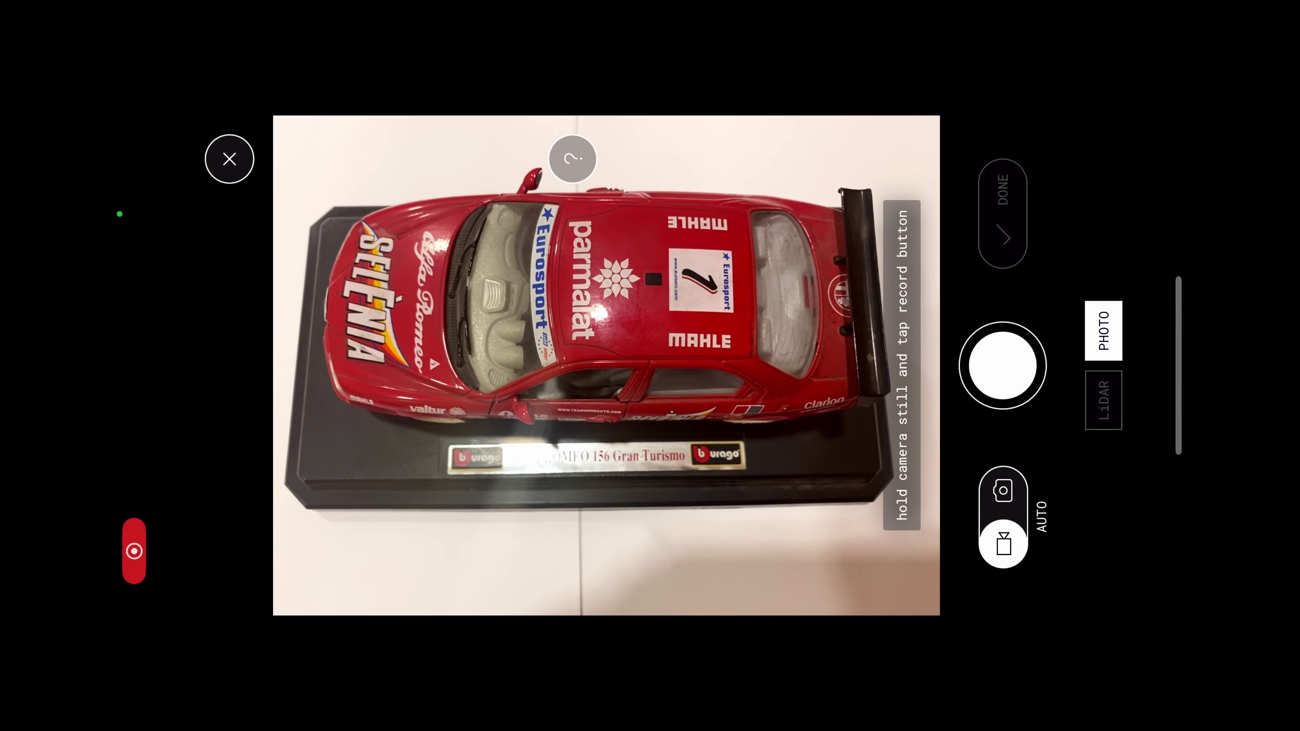
- Start the Polycam photo capture of the red model car on its base
left_click(1005, 366)
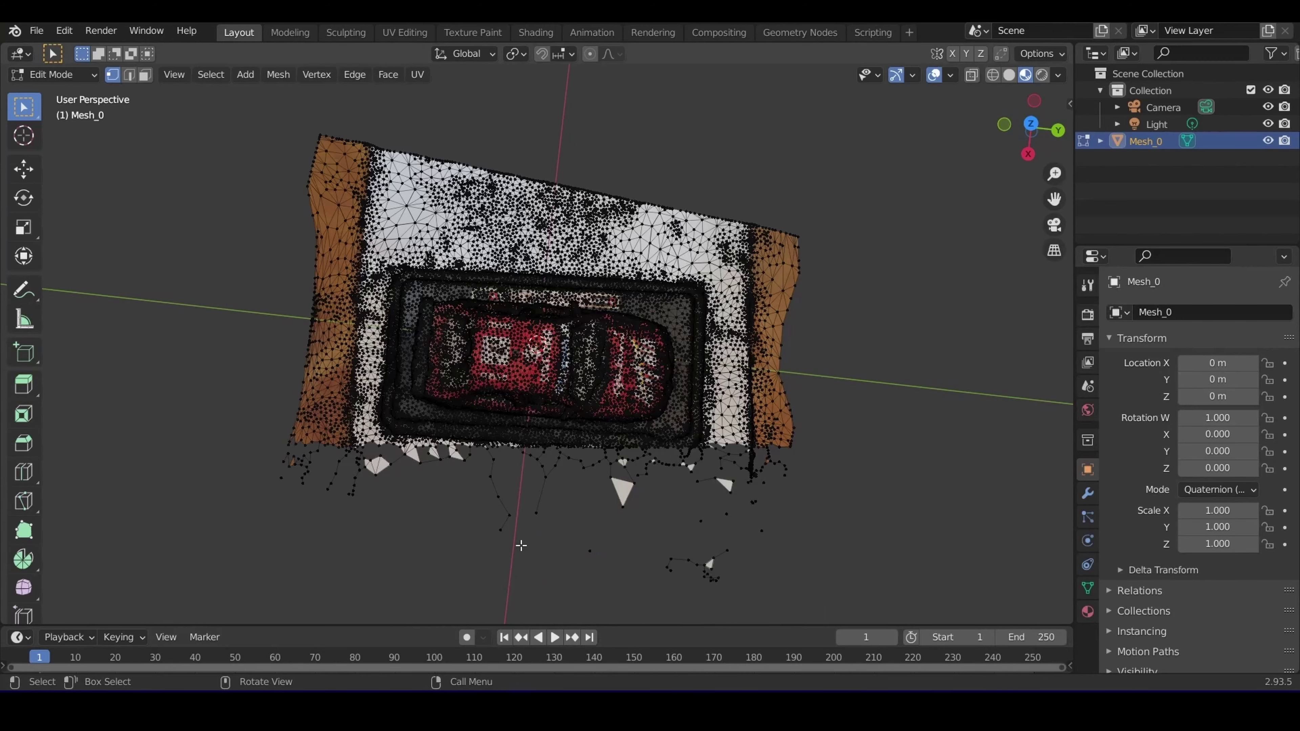
- Delete the stray vertices under the car scan, then those along its edge
left_click_drag(517, 597, 799, 484)
key("x")
left_click(726, 475)
left_click_drag(715, 475, 769, 399)
key("Return")
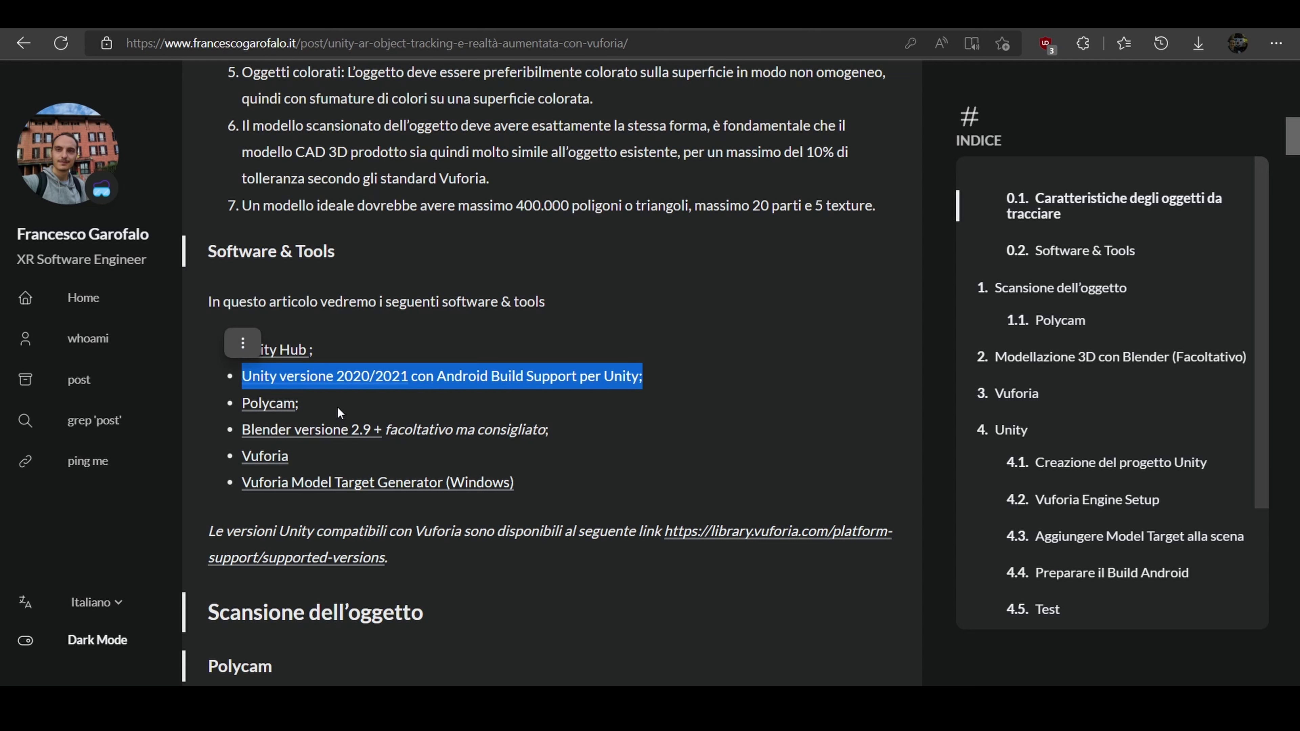
- Highlight Polycam and Vuforia in the software list, then delete the stray vertices under the mesh
left_click_drag(337, 408, 242, 407)
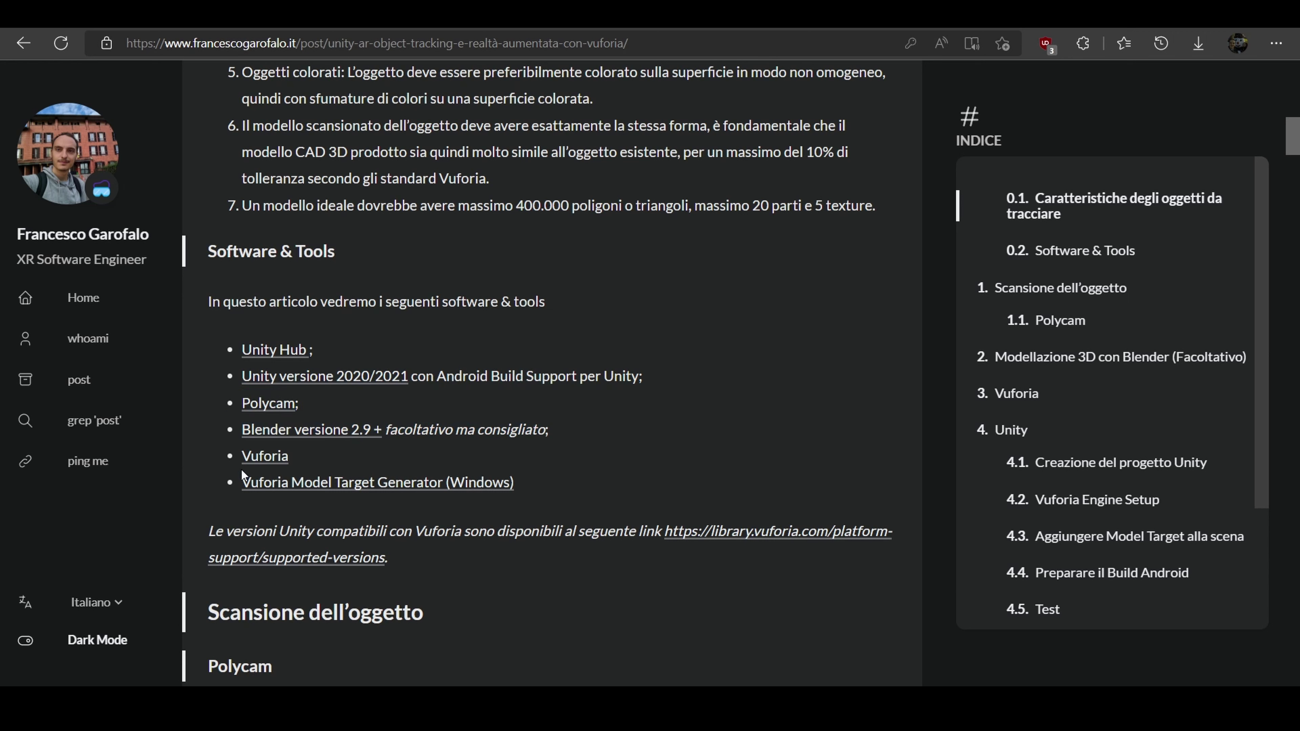
left_click_drag(289, 456, 239, 469)
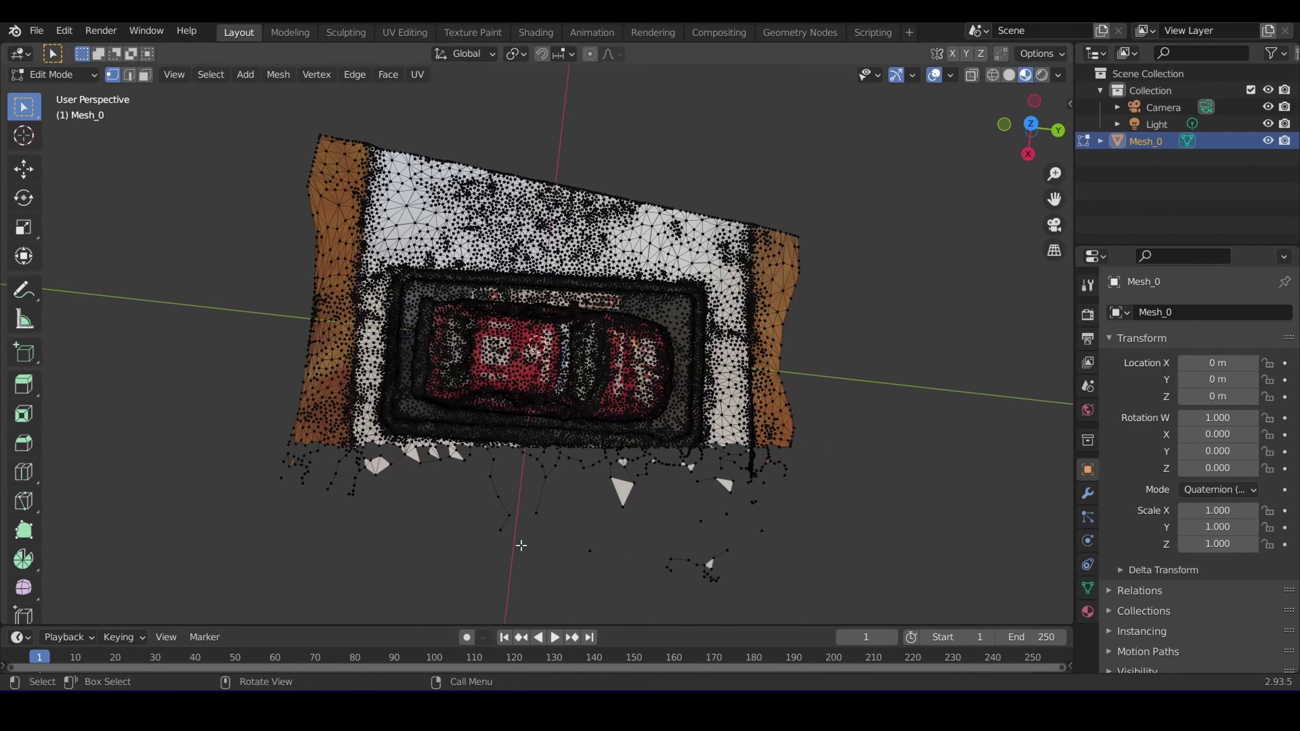
left_click_drag(517, 603, 800, 473)
key("x")
left_click(727, 476)
- Delete the right orange strip and the top white band from the scan
left_click_drag(769, 399, 922, 179)
key("x")
left_click(784, 200)
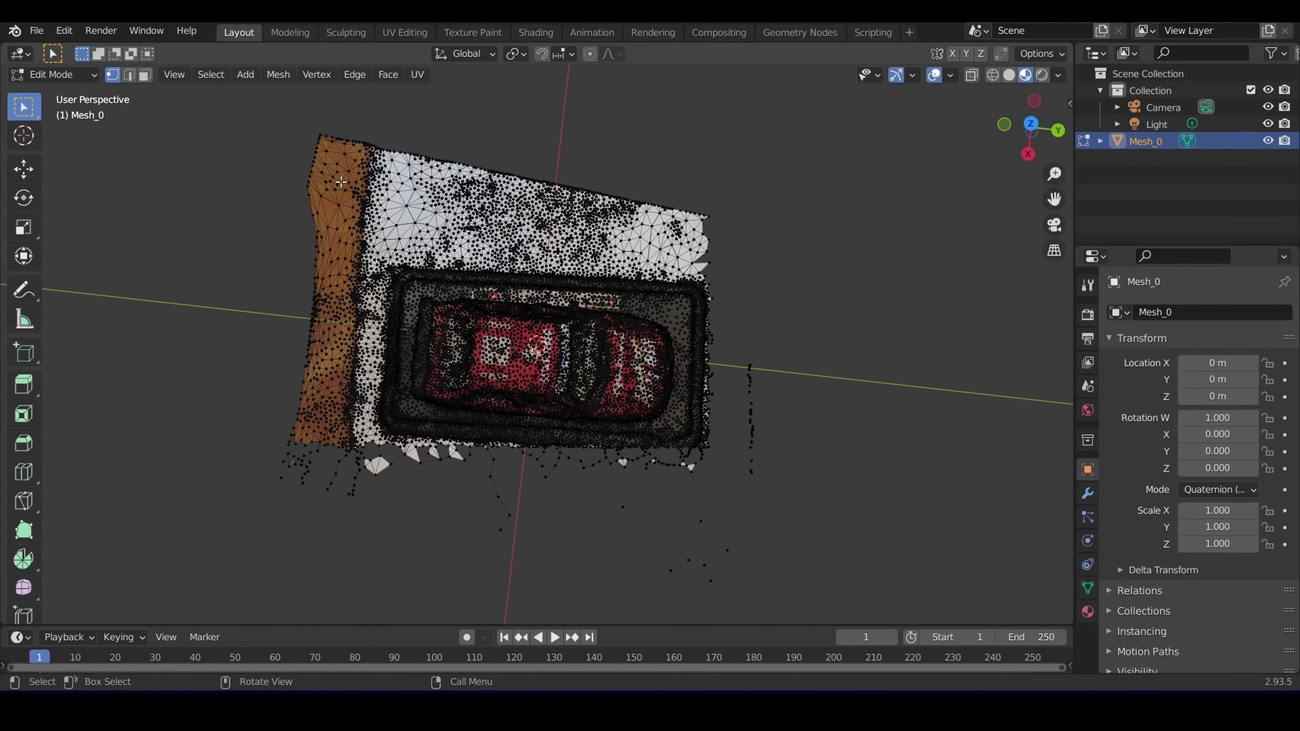
left_click_drag(302, 128, 711, 271)
key("x")
left_click(552, 243)
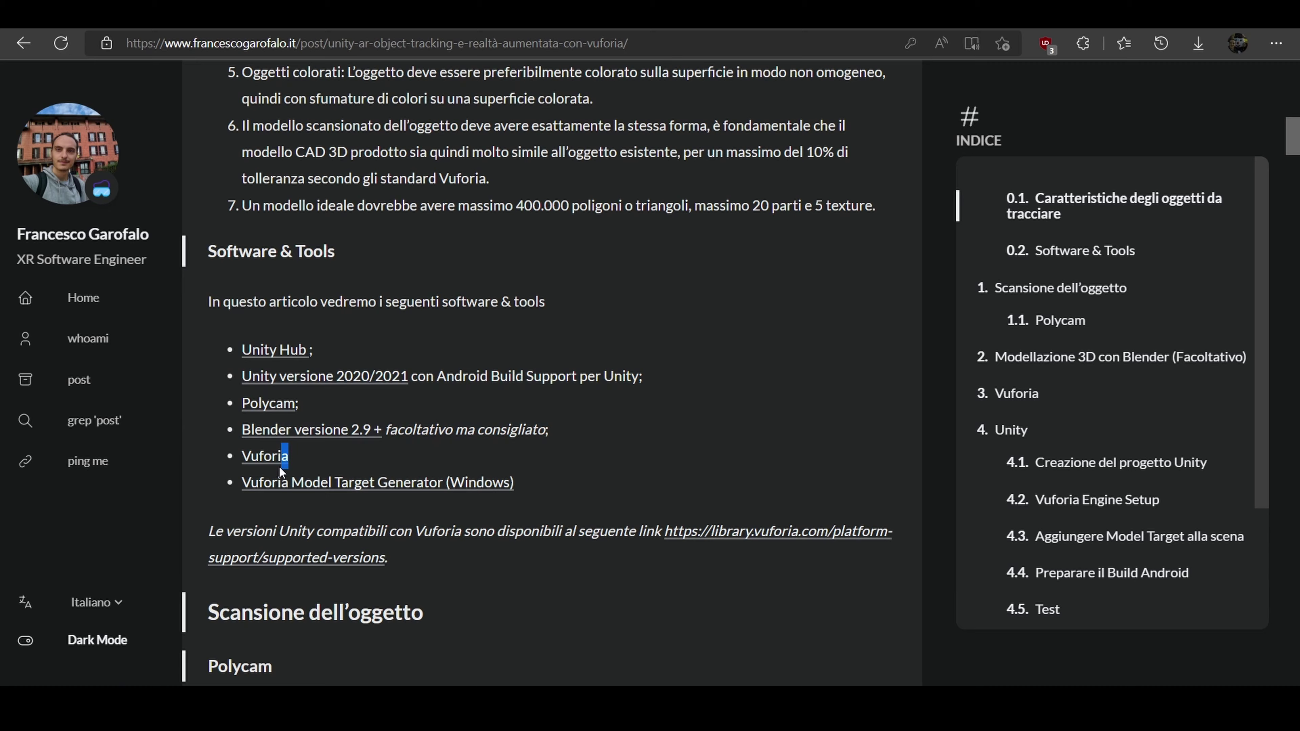
- Highlight the Vuforia and Vuforia Model Target Generator (Windows) entries in the software list
left_click_drag(280, 467, 239, 468)
left_click_drag(543, 489, 220, 482)
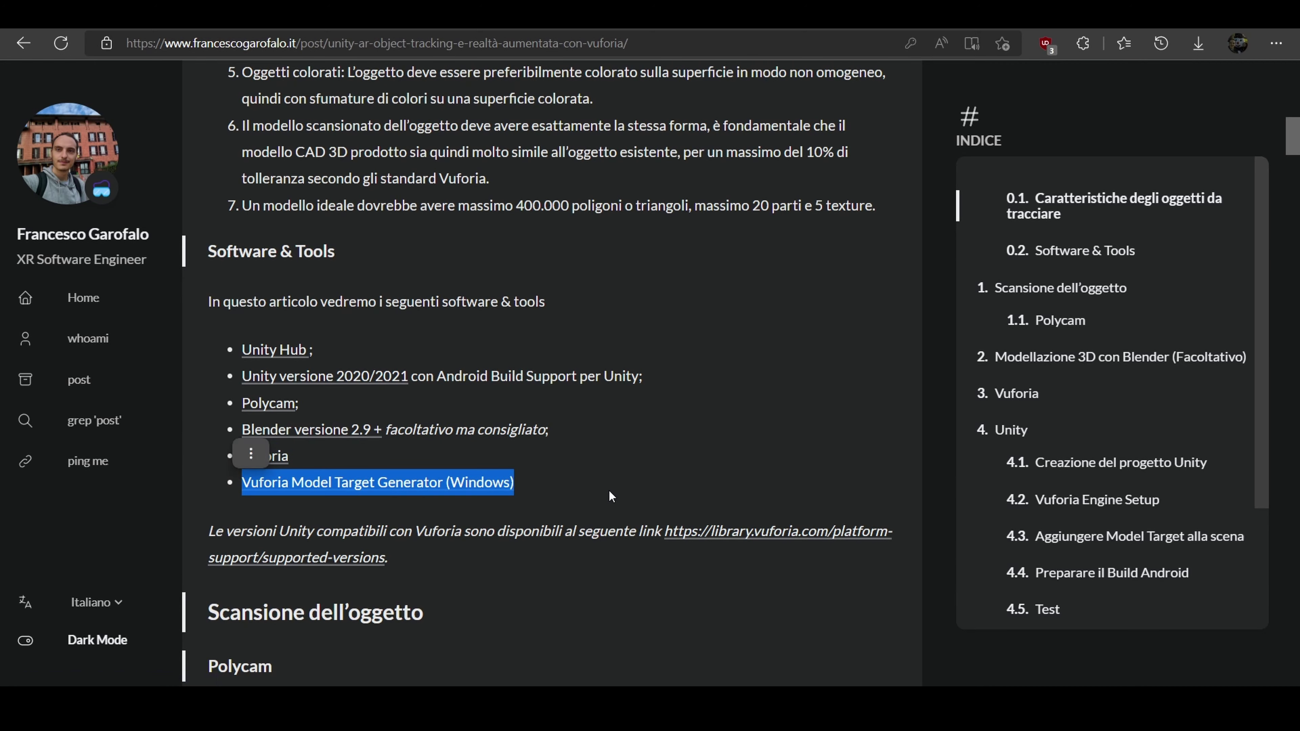
left_click(495, 632)
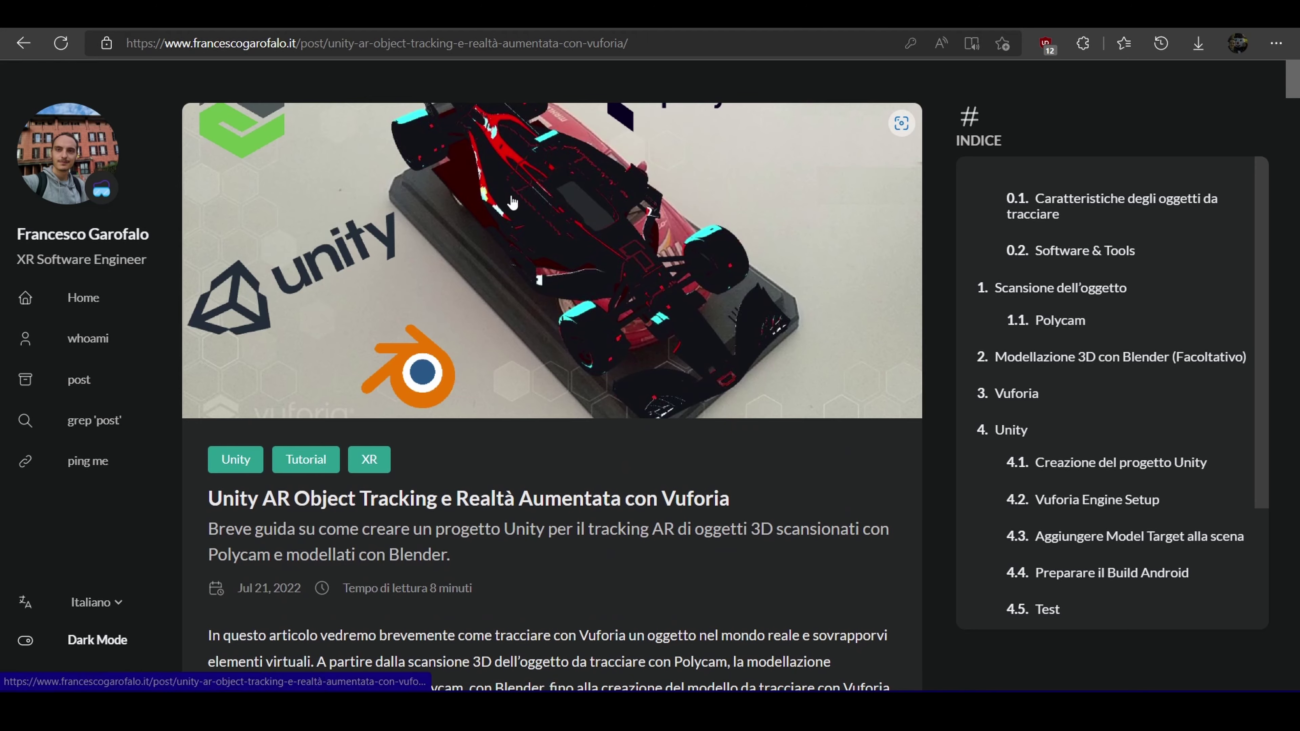
- Scroll through the article down to the footer with related posts and comments
scroll(450, 224, "down", 10)
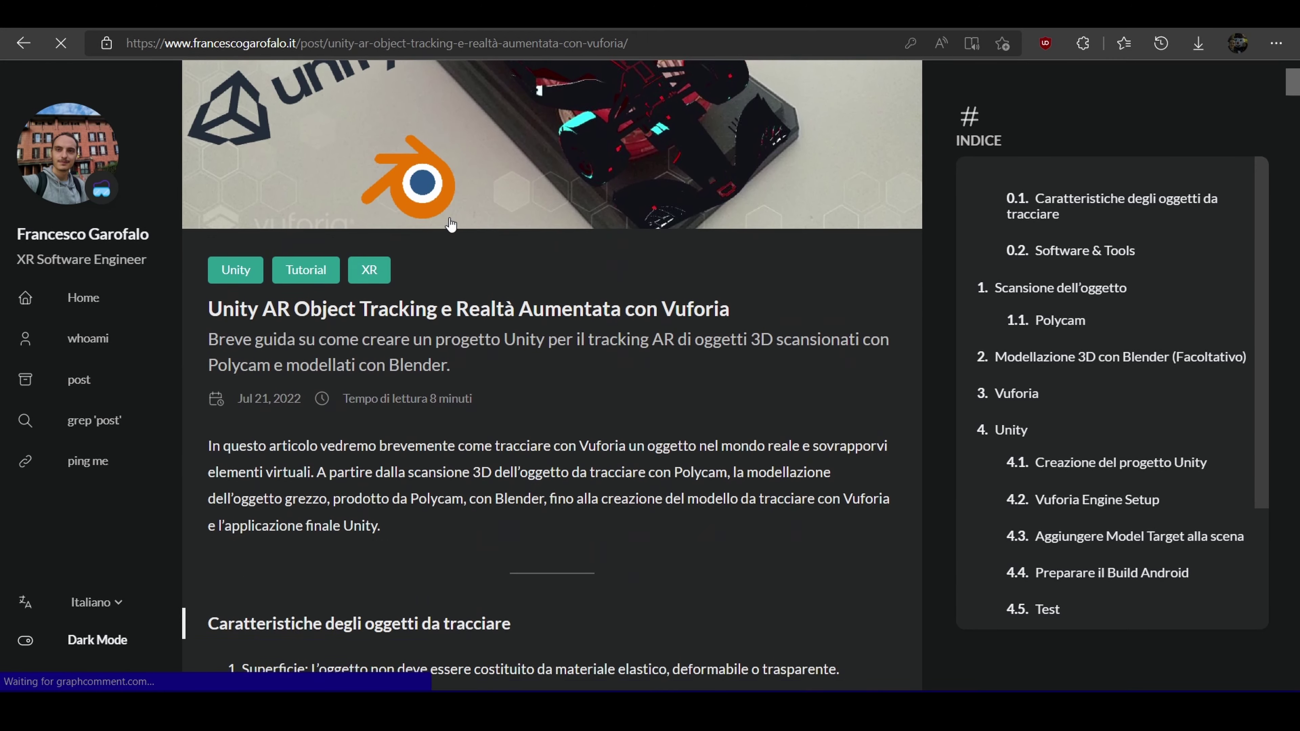
scroll(450, 225, "down", 3)
scroll(450, 225, "down", 5)
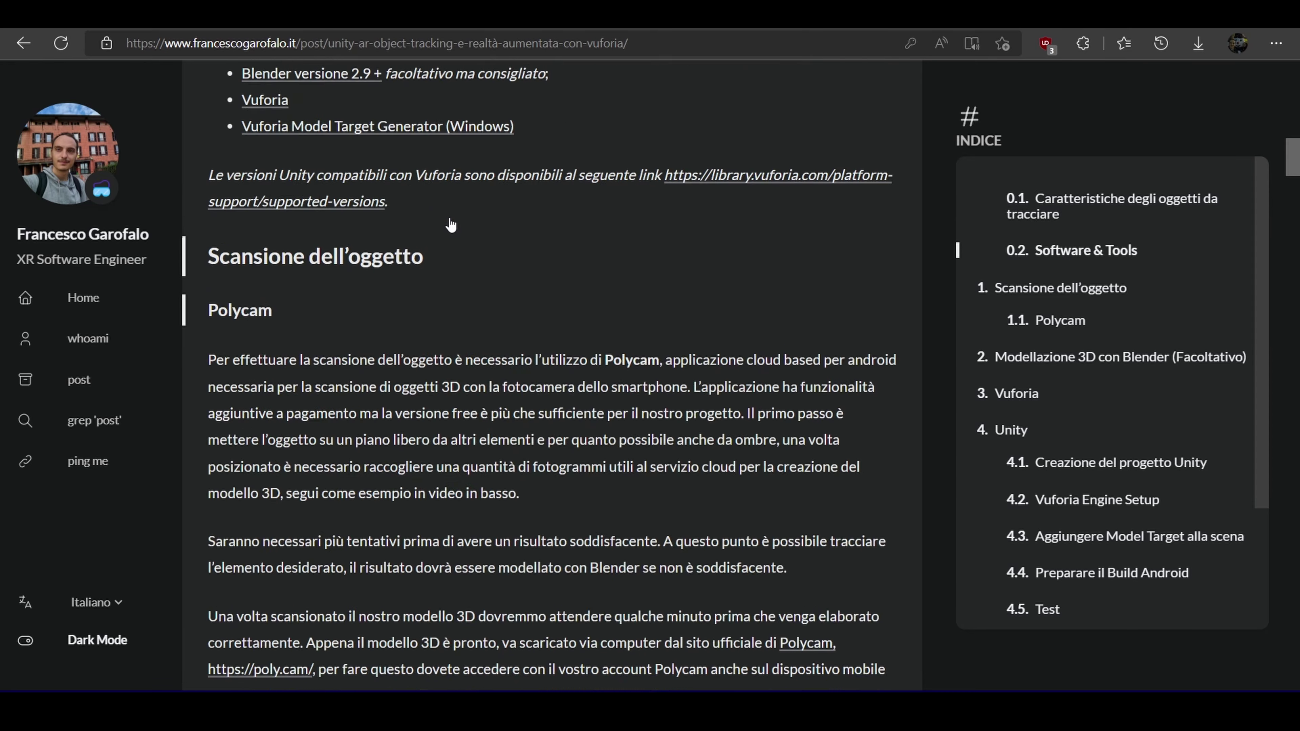
scroll(451, 224, "down", 2)
scroll(450, 225, "down", 5)
scroll(450, 225, "down", 5)
scroll(450, 224, "down", 5)
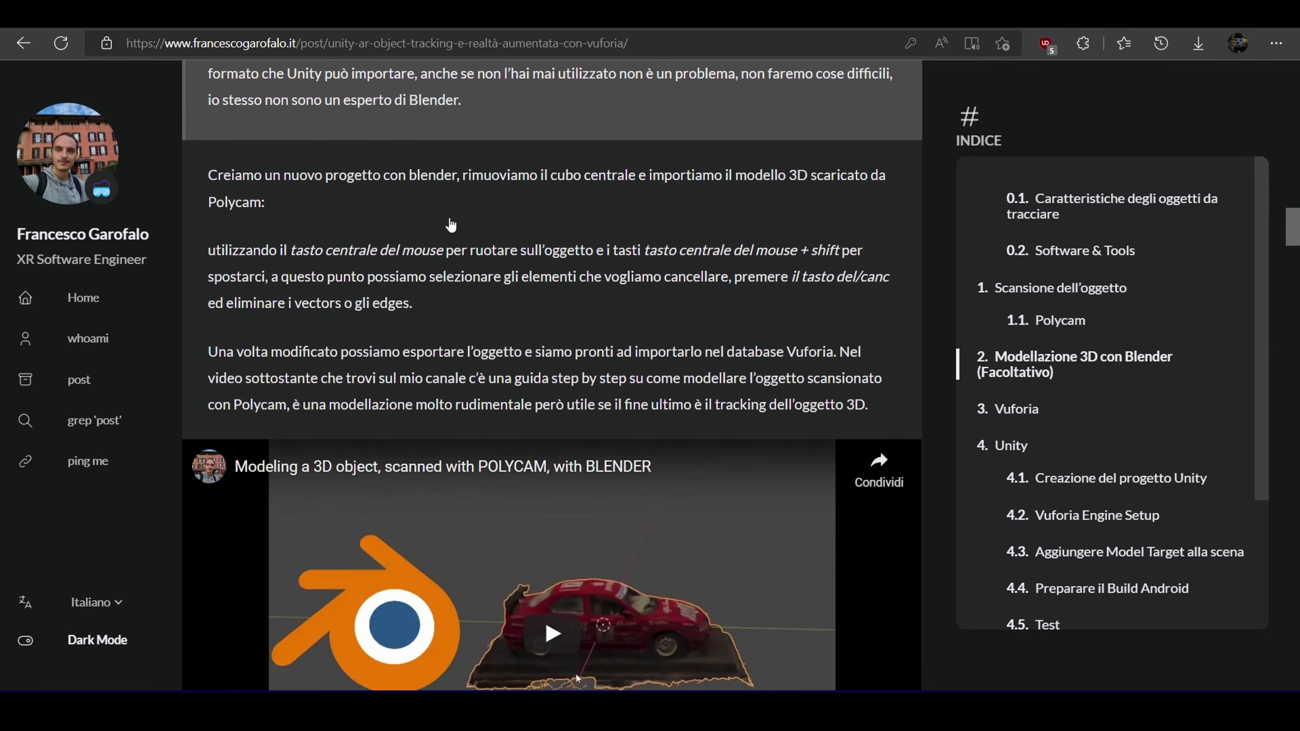
scroll(450, 224, "down", 7)
scroll(451, 224, "down", 8)
scroll(450, 225, "down", 8)
scroll(451, 224, "down", 7)
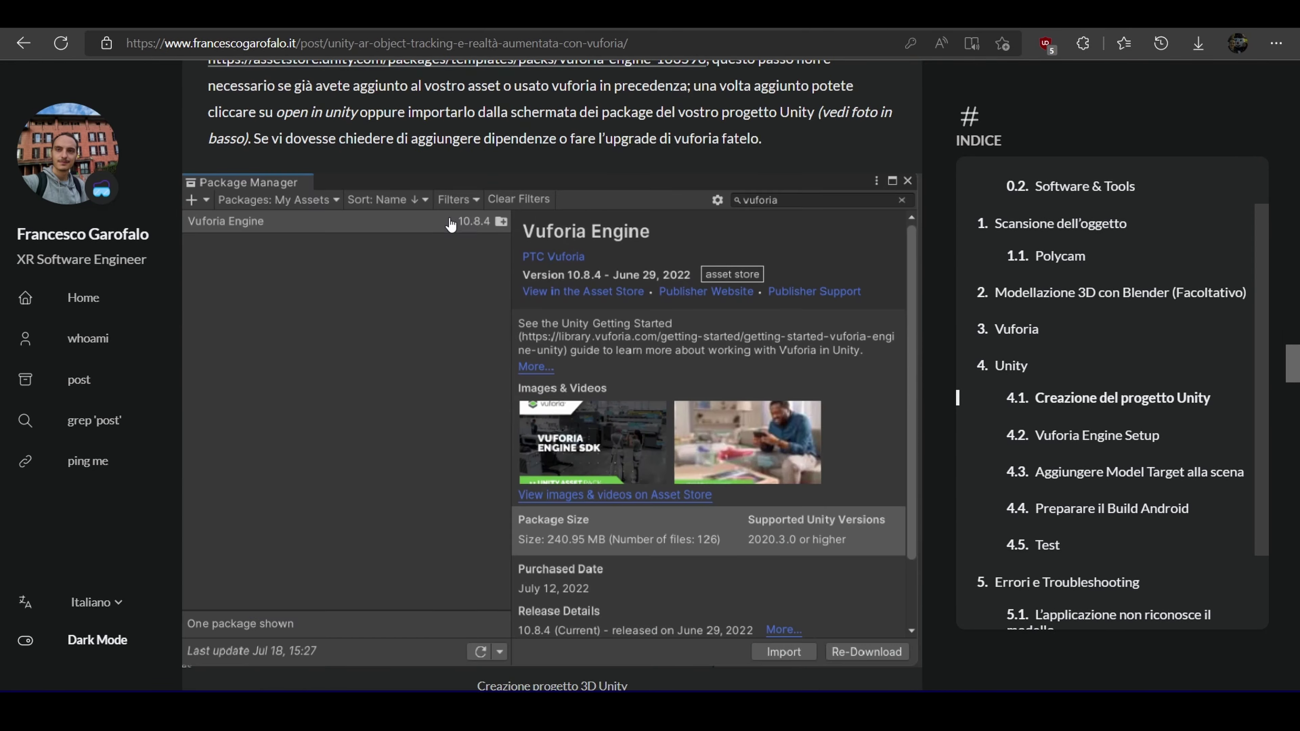
scroll(451, 224, "down", 8)
scroll(450, 225, "down", 8)
scroll(450, 224, "down", 8)
scroll(450, 225, "down", 8)
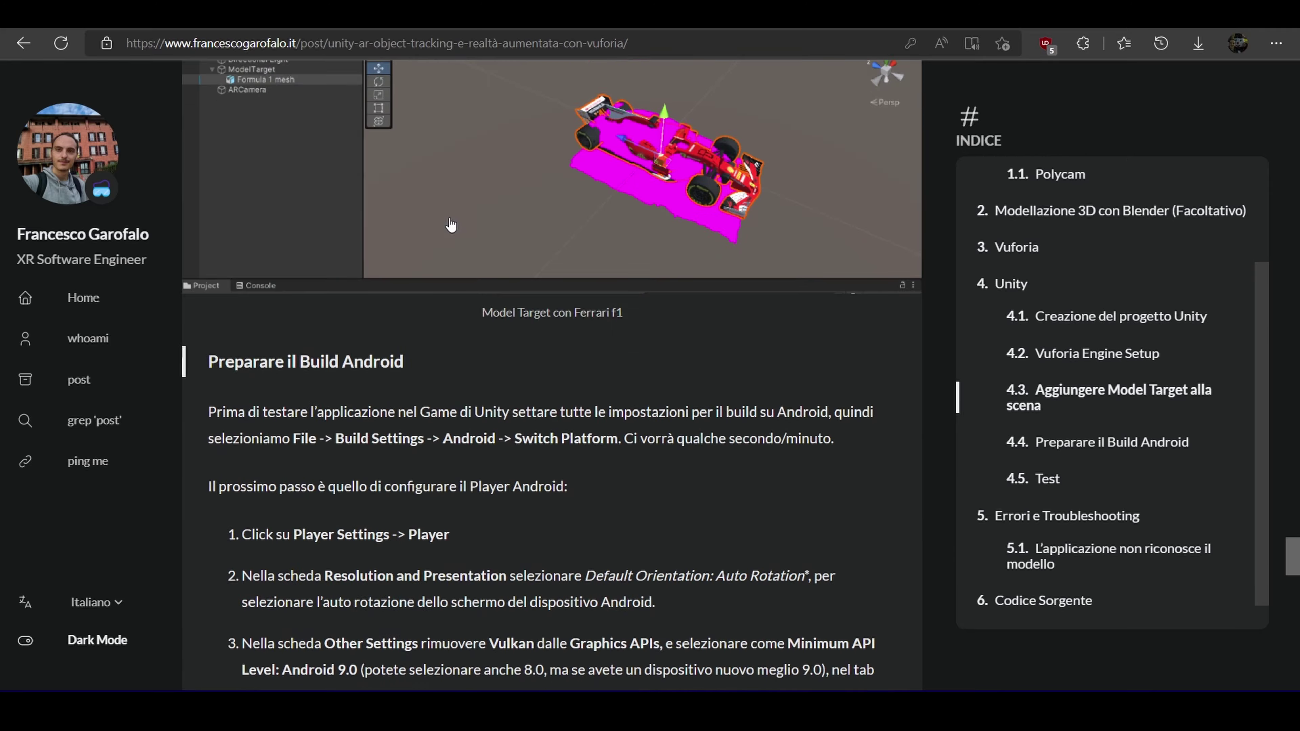
scroll(450, 225, "down", 8)
scroll(450, 225, "down", 6)
scroll(451, 225, "down", 3)
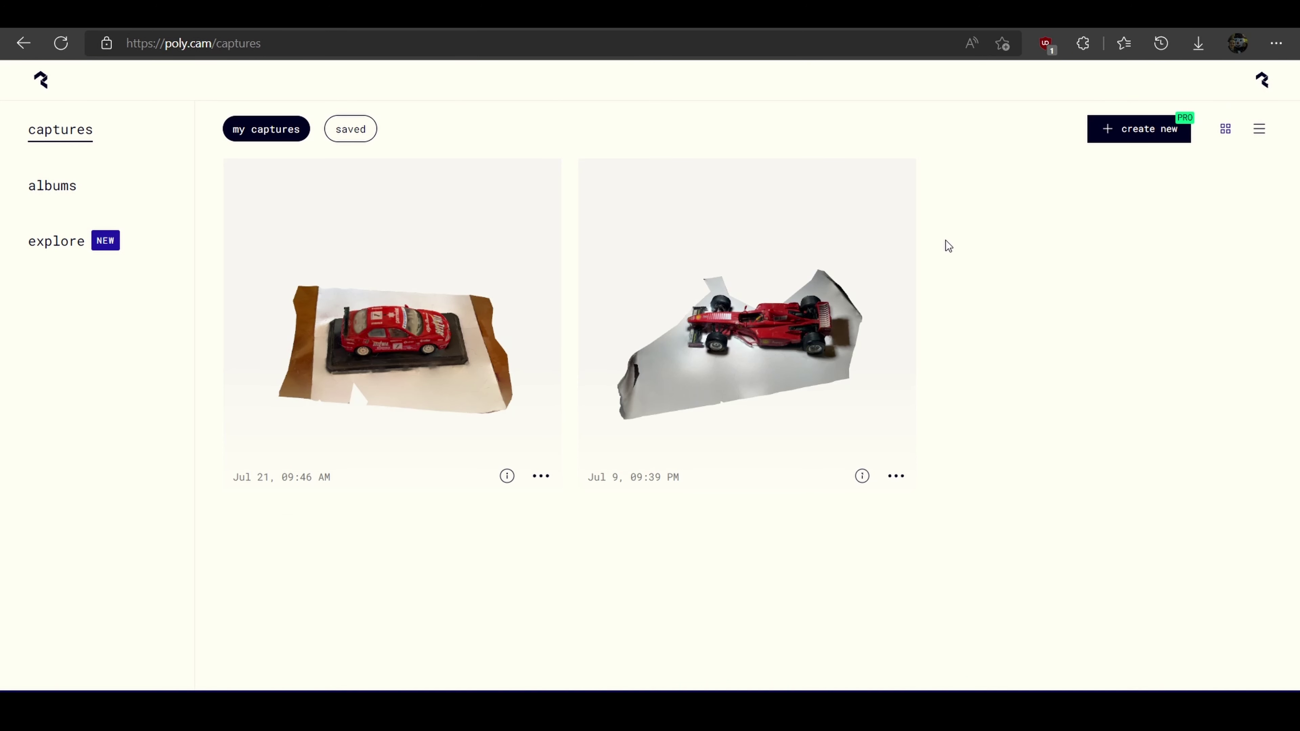
- Open the red car capture on poly.cam, inspect the model and start its export
left_click(438, 340)
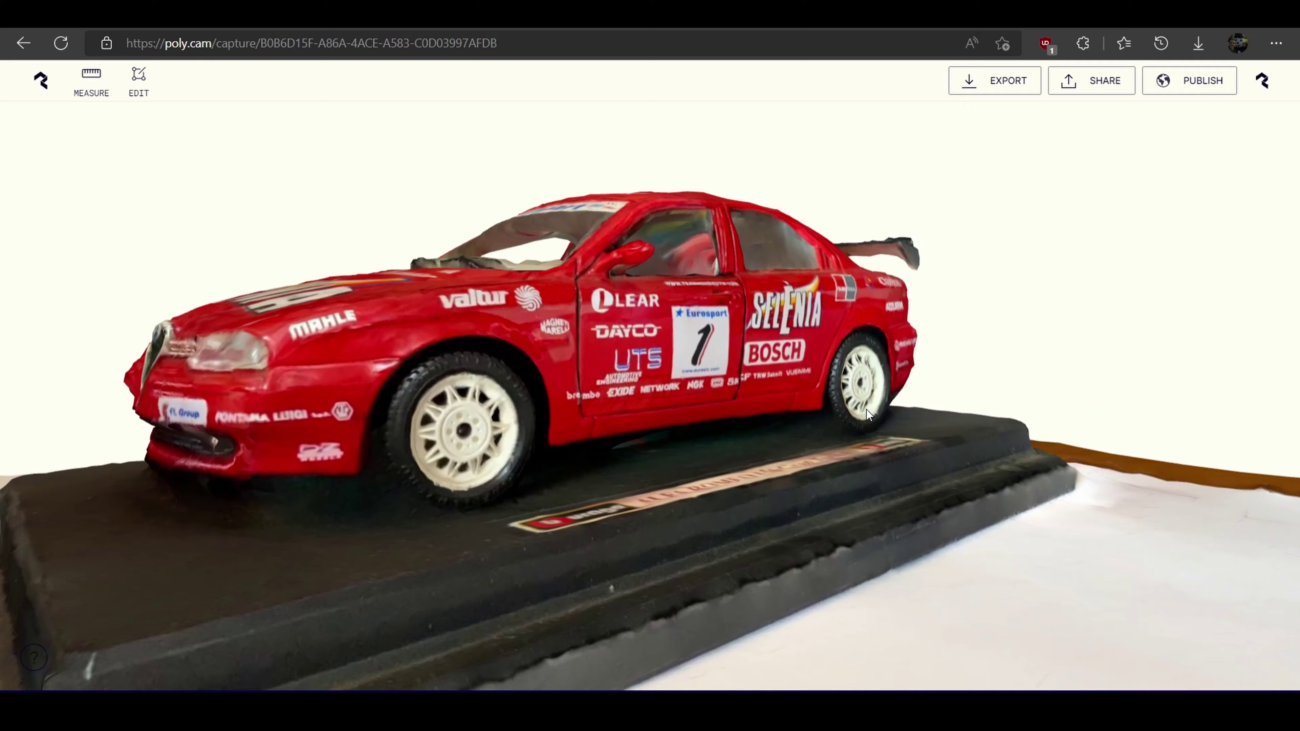
mouse_move(867, 409)
left_mouse_down()
mouse_move(511, 398)
mouse_move(638, 462)
mouse_move(816, 438)
left_mouse_up()
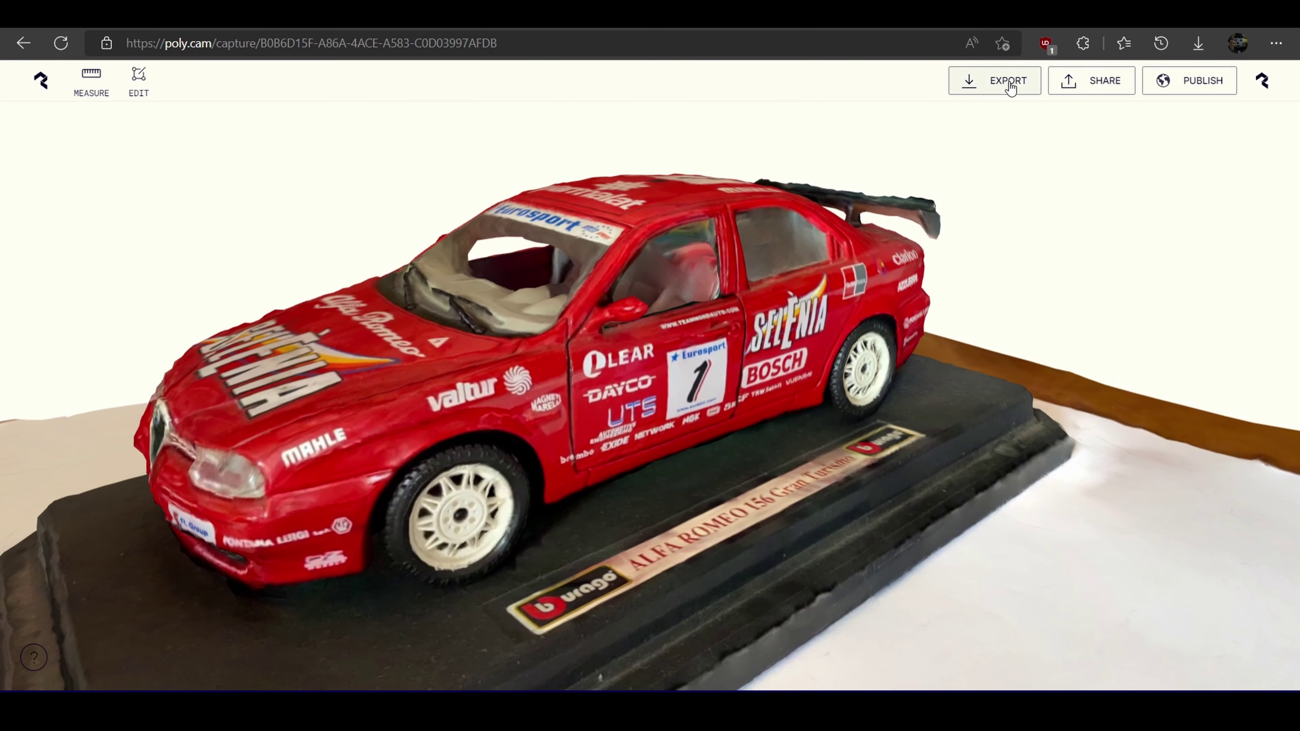
left_click(1005, 81)
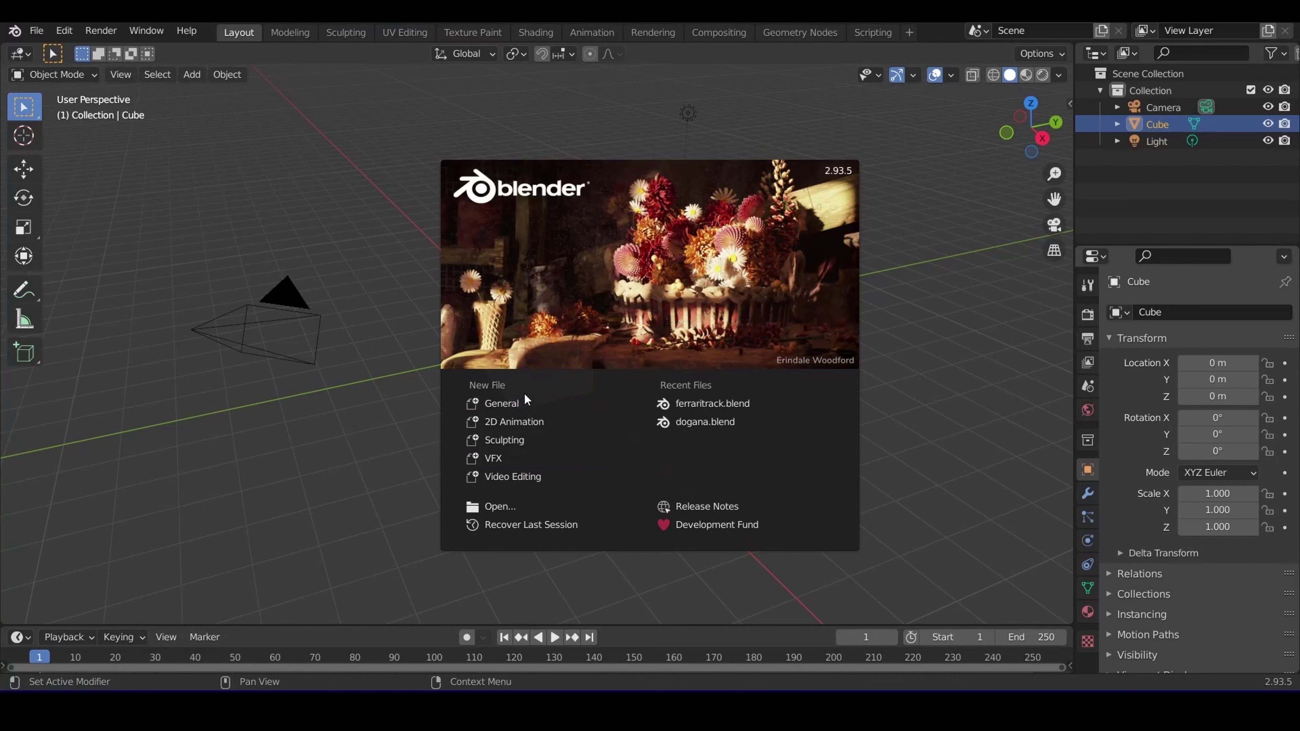
- Close the Blender splash screen and delete the default cube
left_click(505, 405)
key("Delete")
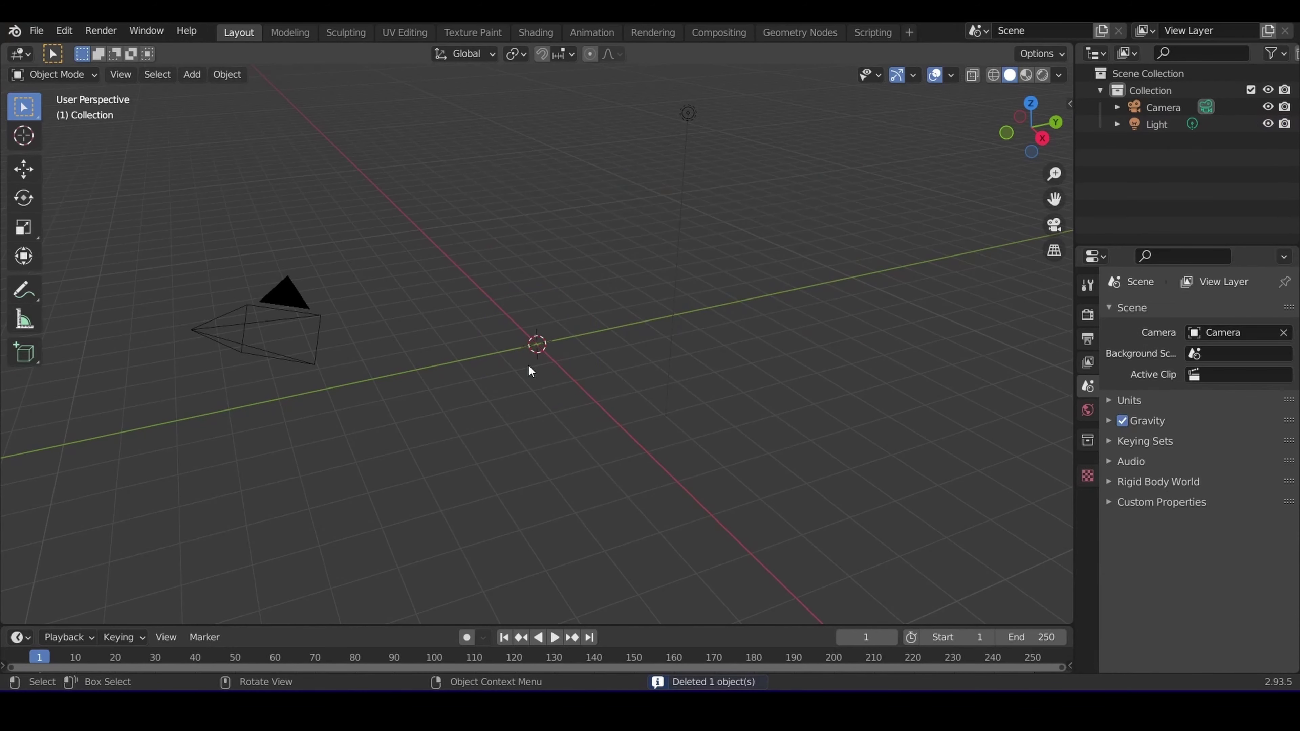
right_click(528, 366)
- Import raw (1).glb from Downloads as a glTF 2.0 model
left_click(36, 30)
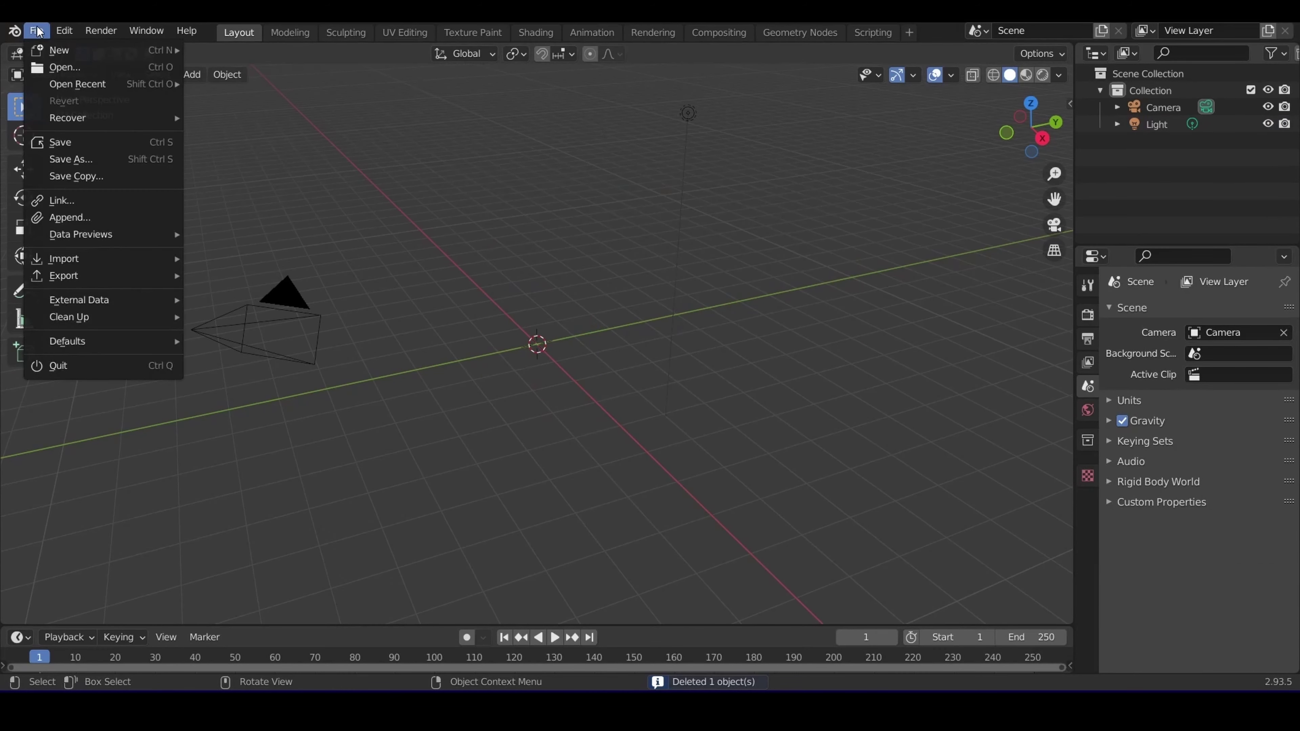
mouse_move(87, 259)
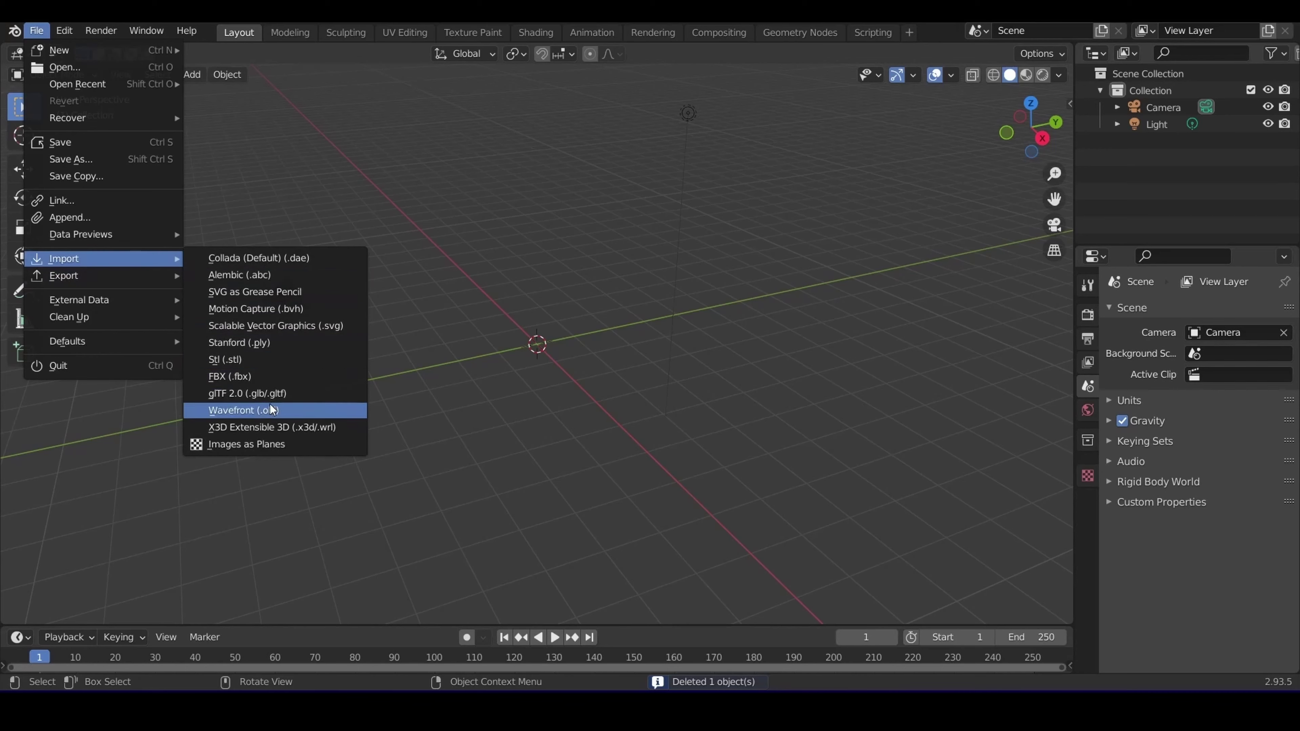
left_click(264, 394)
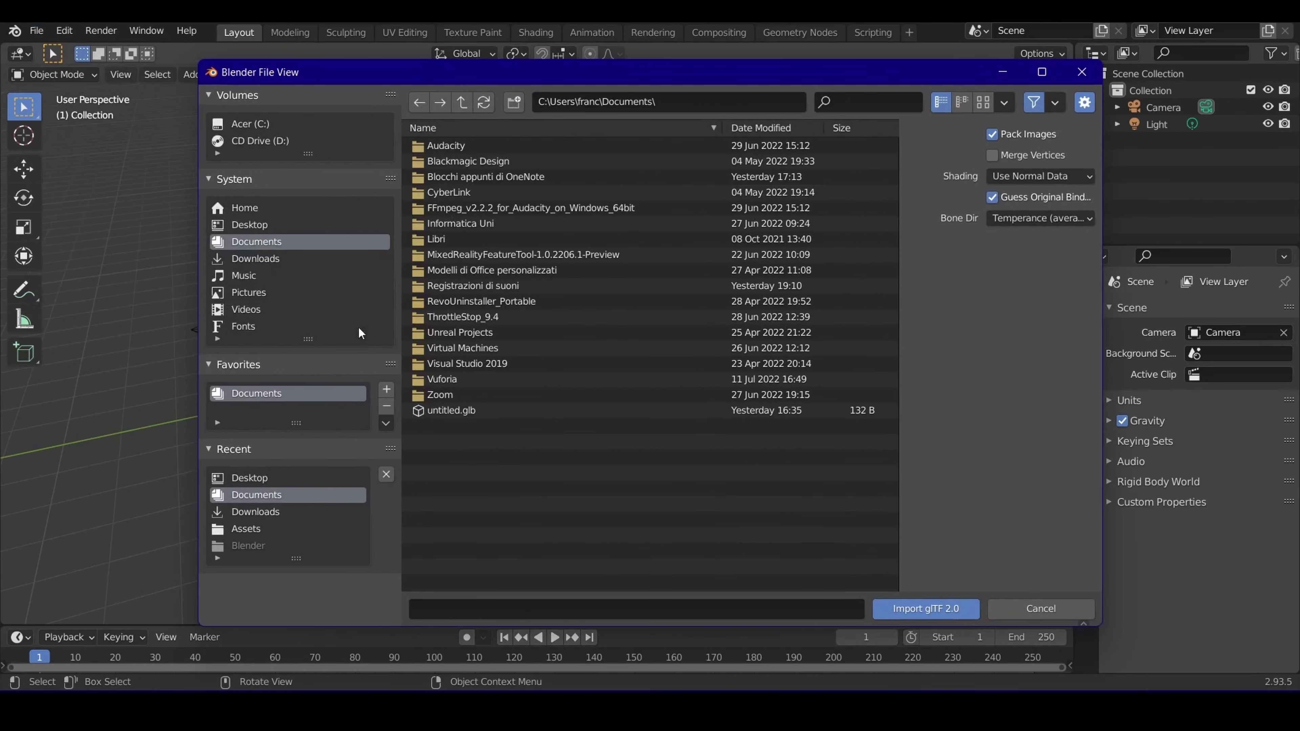
left_click(252, 257)
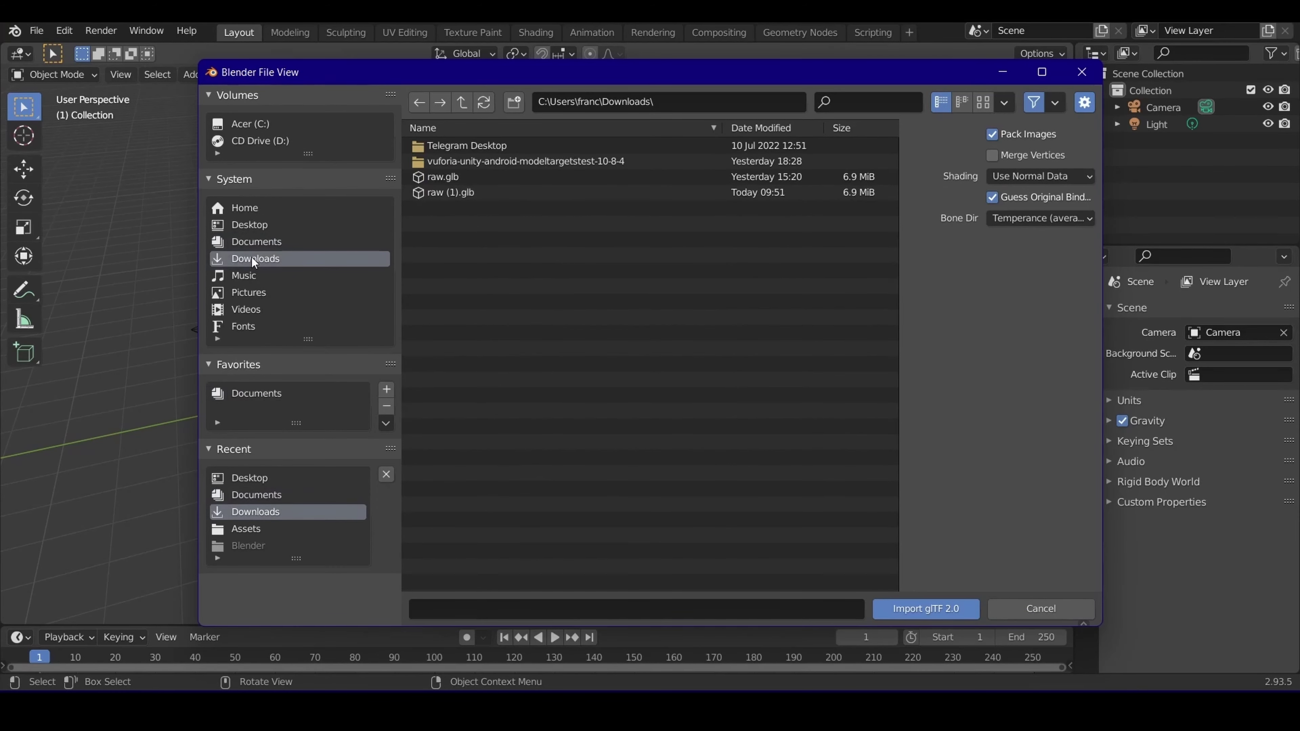
left_click(442, 193)
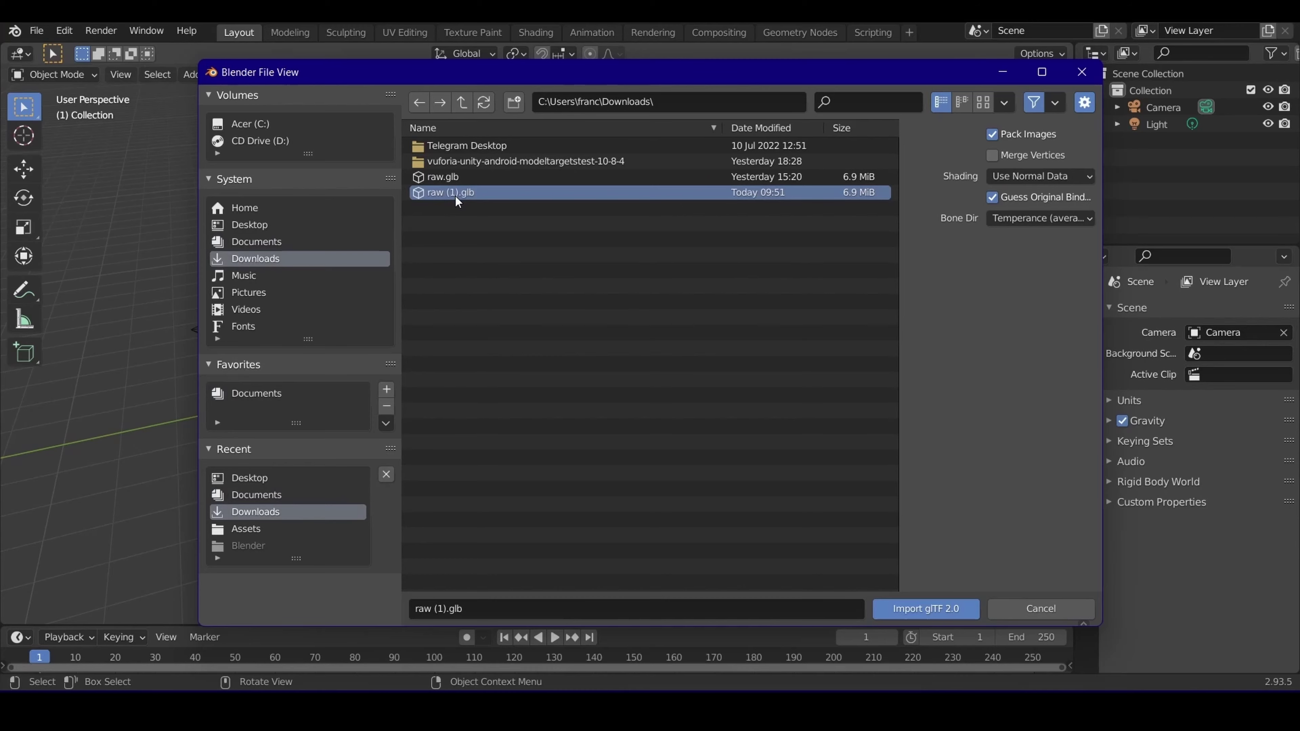
double_click(455, 193)
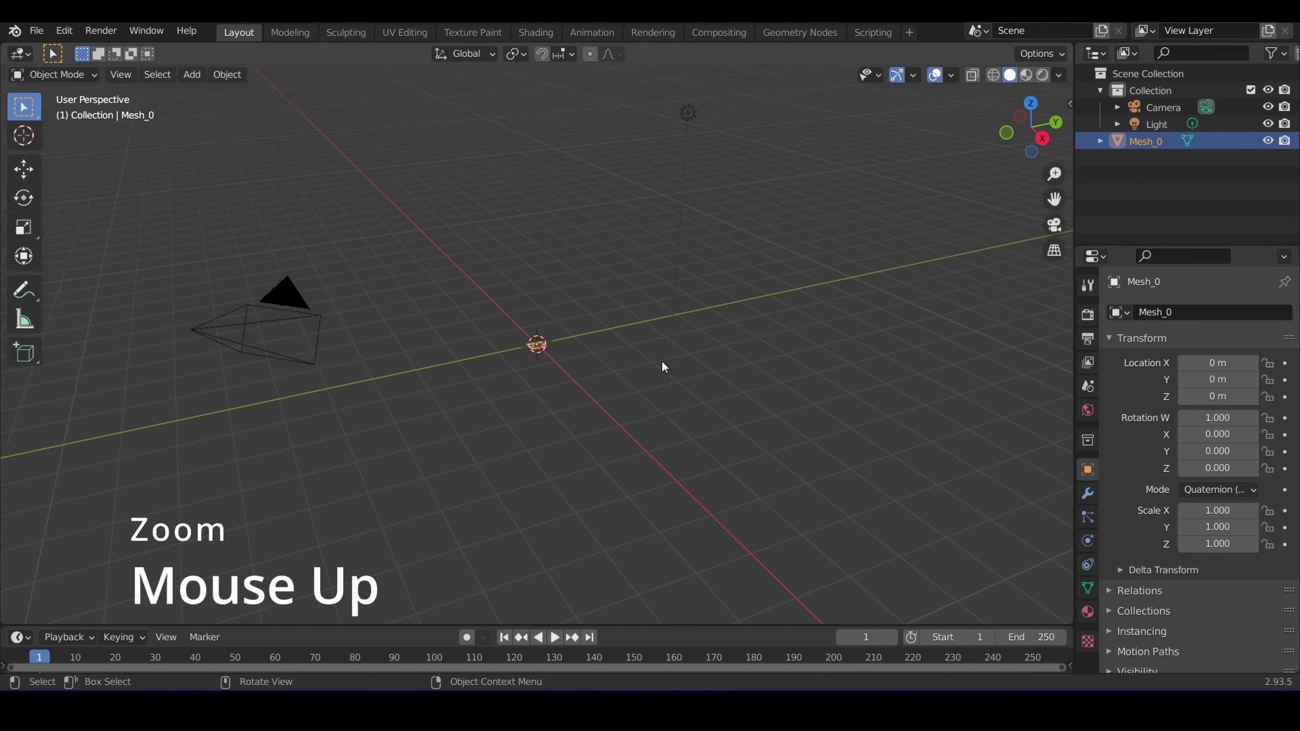
- Zoom onto the car scan and switch the viewport to Material Preview shading
scroll(609, 363, "up", 8)
scroll(596, 383, "up", 6)
scroll(573, 392, "up", 3)
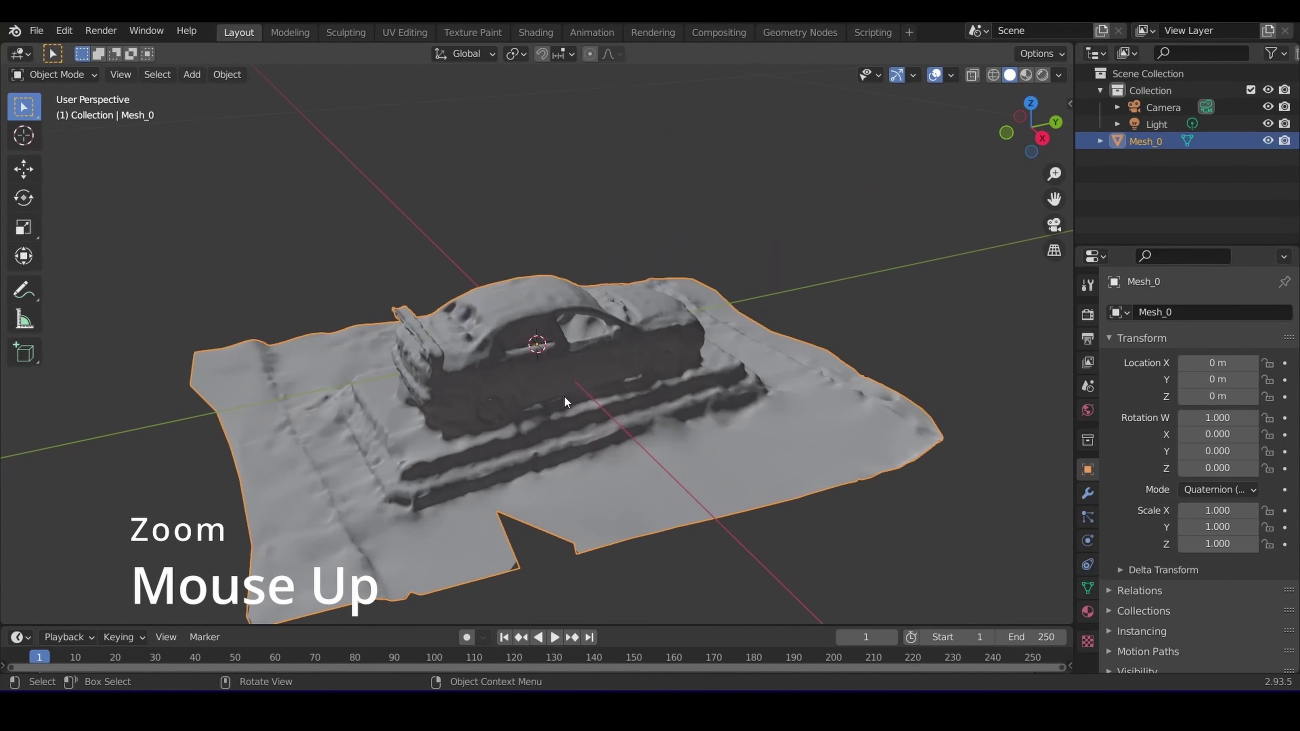
mouse_move(514, 389)
middle_mouse_down()
mouse_move(493, 369)
mouse_move(652, 373)
mouse_move(595, 388)
mouse_move(608, 391)
middle_mouse_up()
mouse_move(528, 392)
middle_mouse_down()
mouse_move(568, 411)
mouse_move(574, 390)
mouse_move(388, 422)
mouse_move(540, 434)
mouse_move(487, 429)
mouse_move(464, 527)
middle_mouse_up()
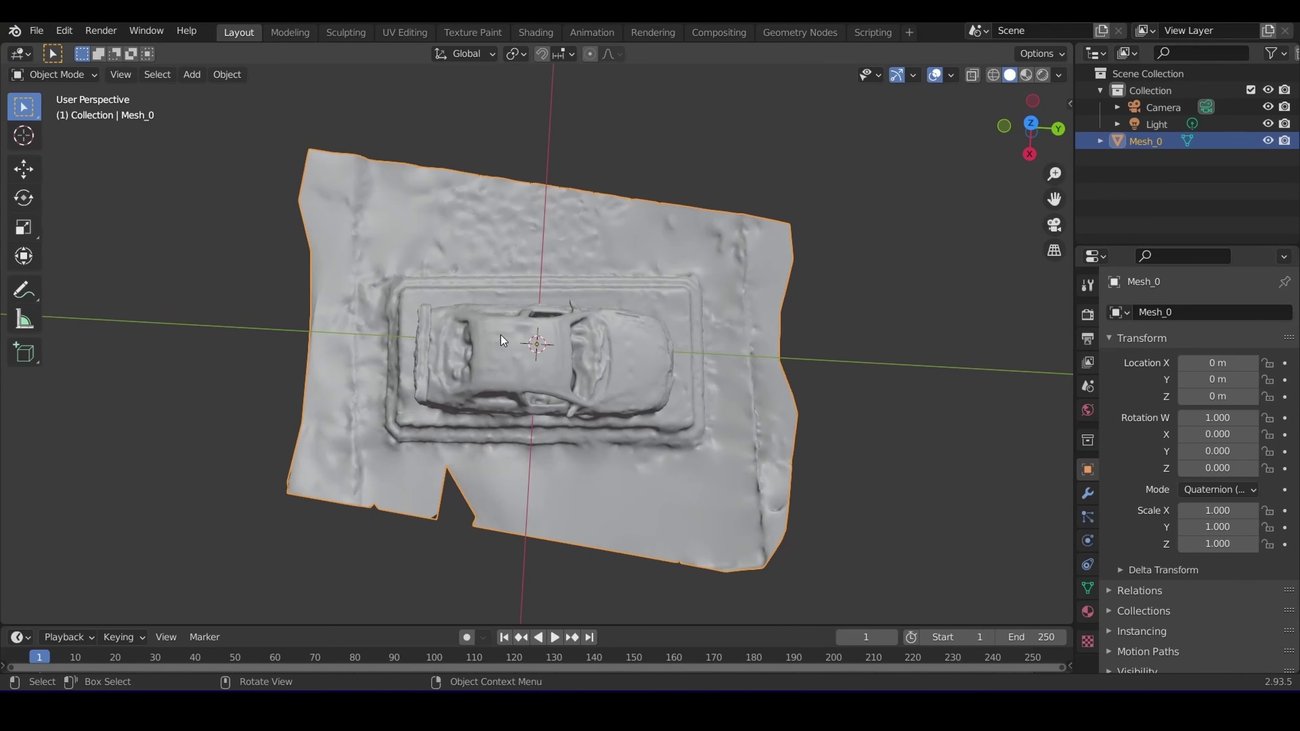
key("z")
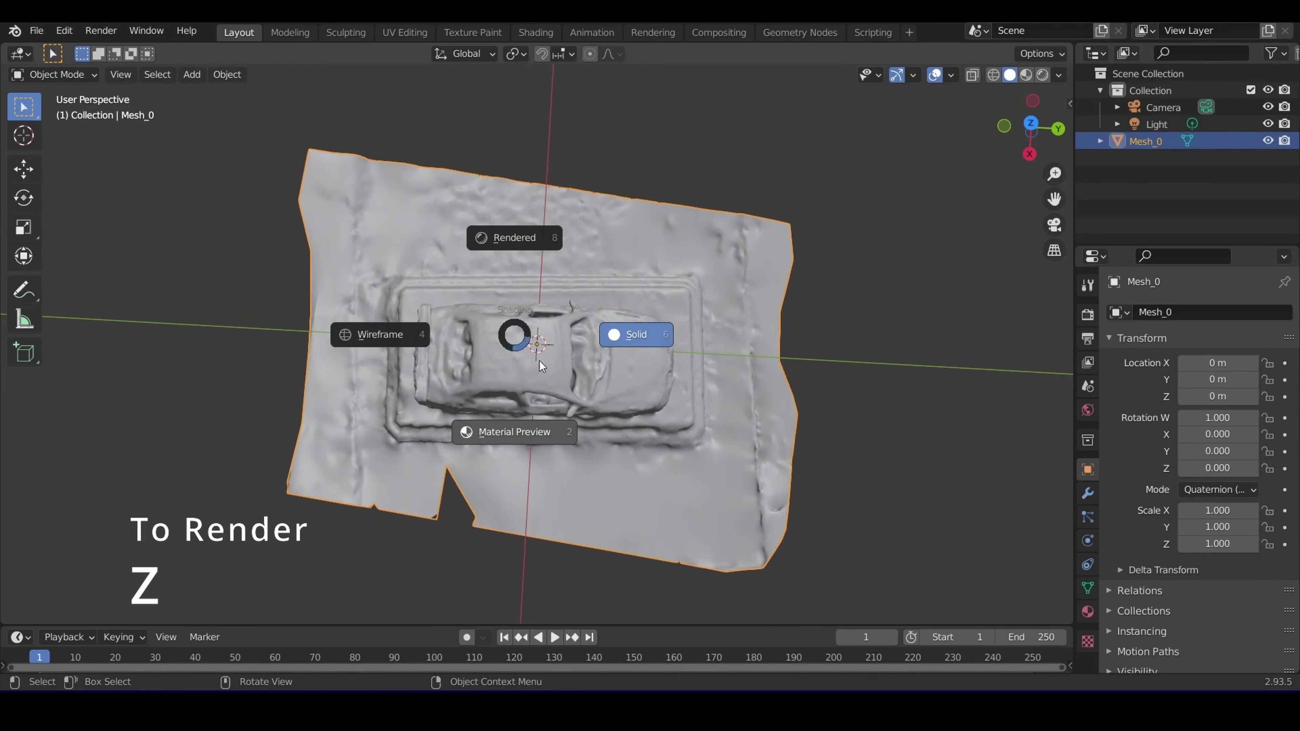
left_click(542, 431)
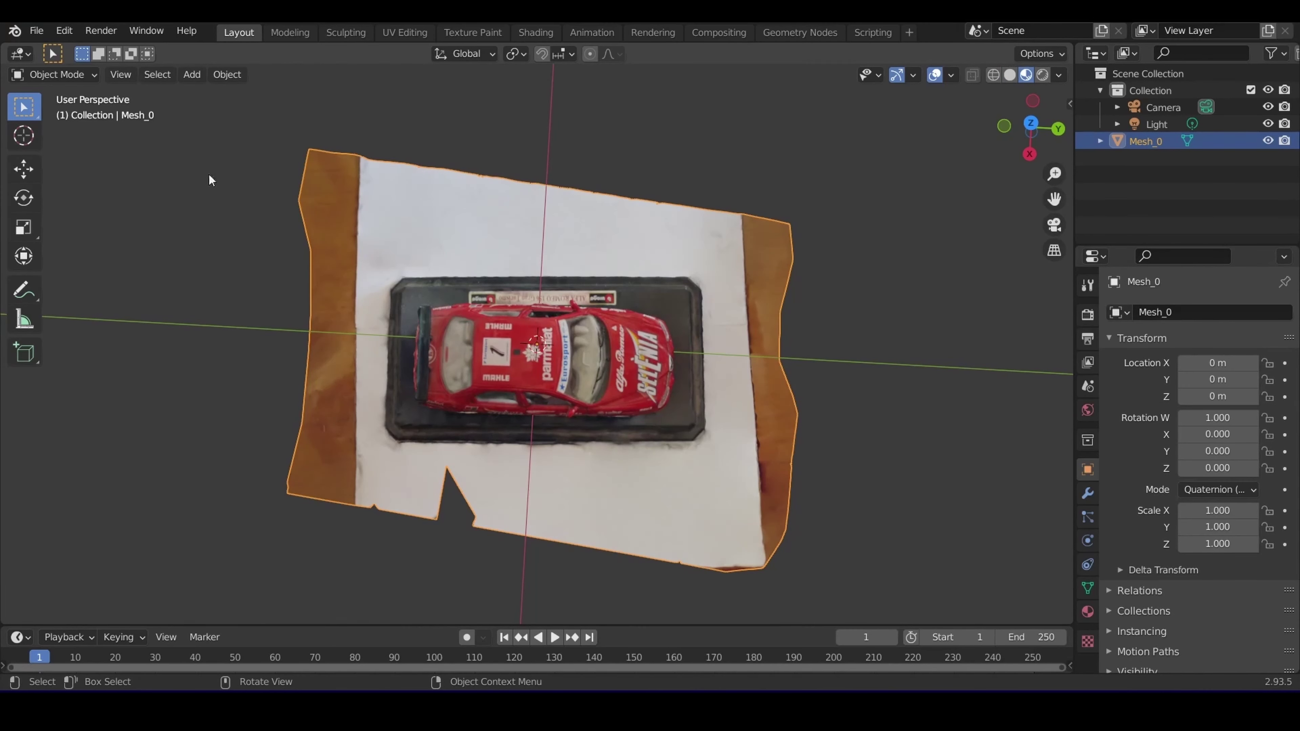
left_click(69, 74)
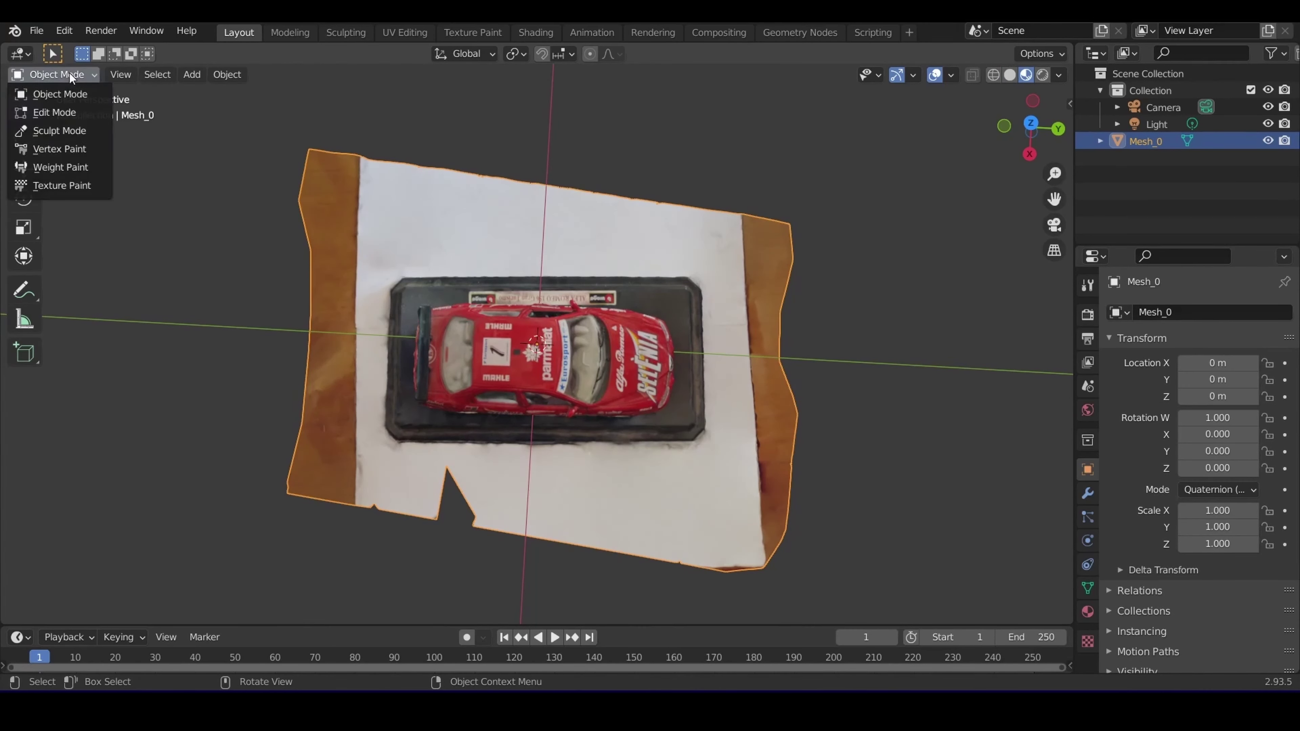
- Enter vertex Edit Mode and delete the lower ground band of the scan
left_click(79, 111)
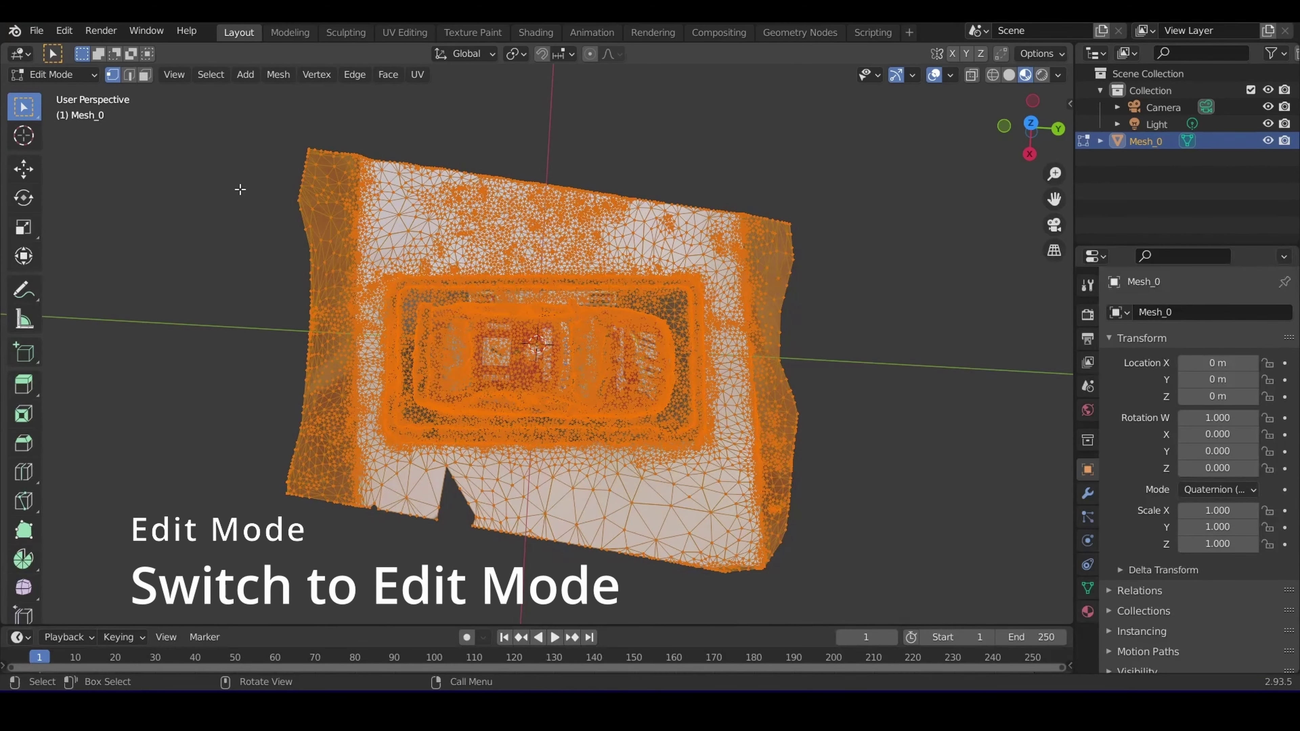
key("alt+a")
middle_click_drag(415, 309, 461, 328)
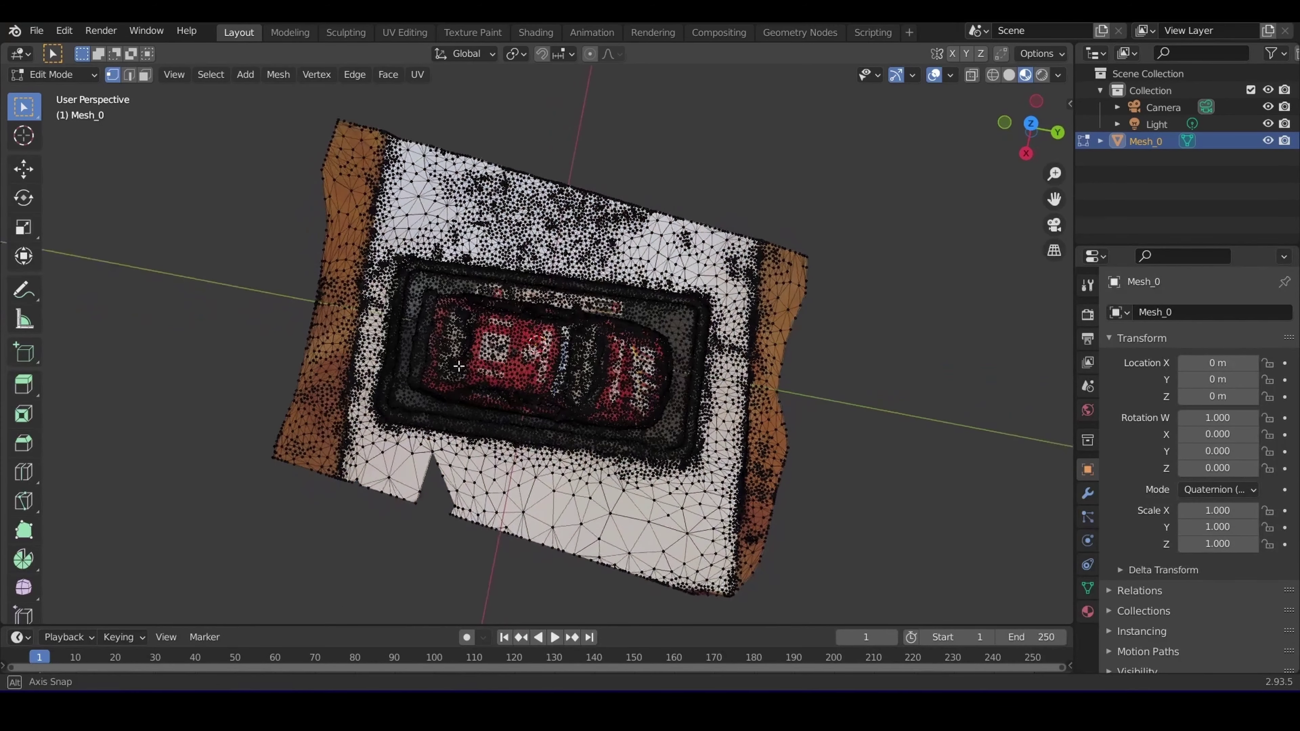
left_click_drag(226, 556, 353, 513)
middle_click_drag(351, 513, 266, 540)
mouse_move(255, 543)
left_mouse_down()
mouse_move(689, 438)
mouse_move(809, 448)
left_mouse_up()
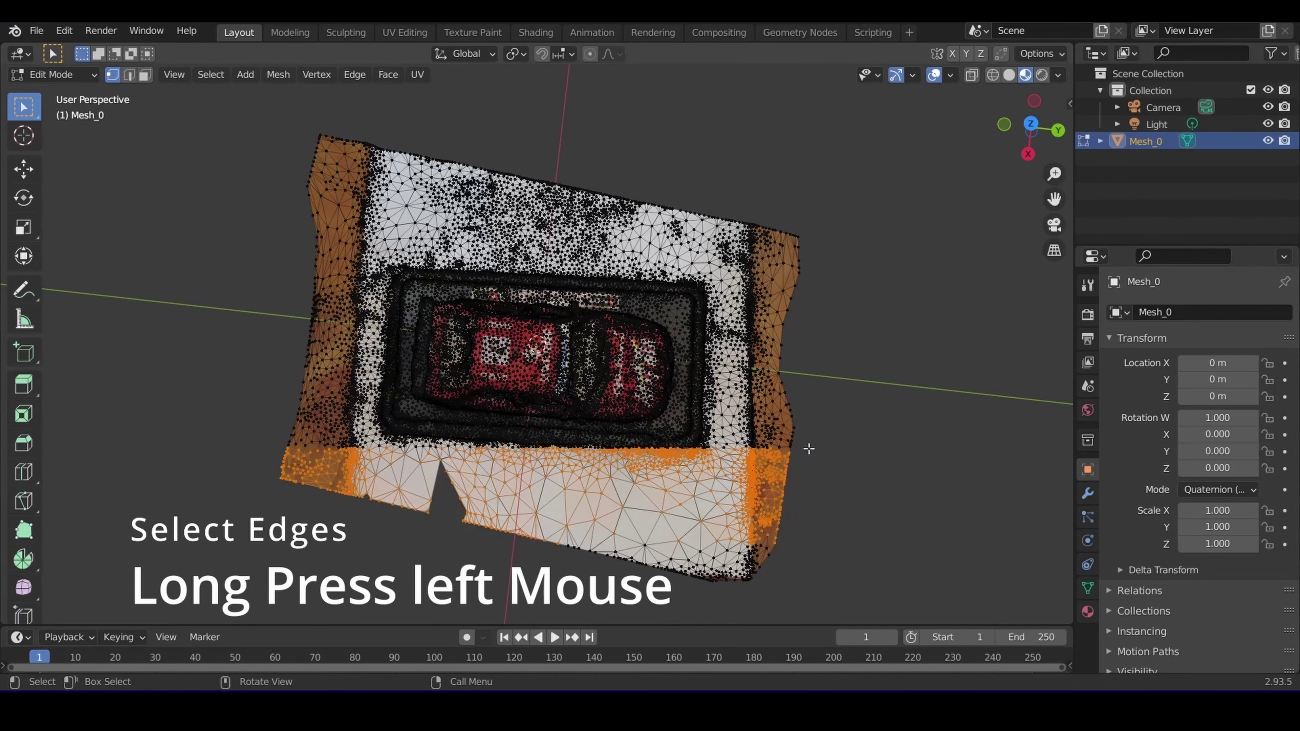
right_click(752, 487)
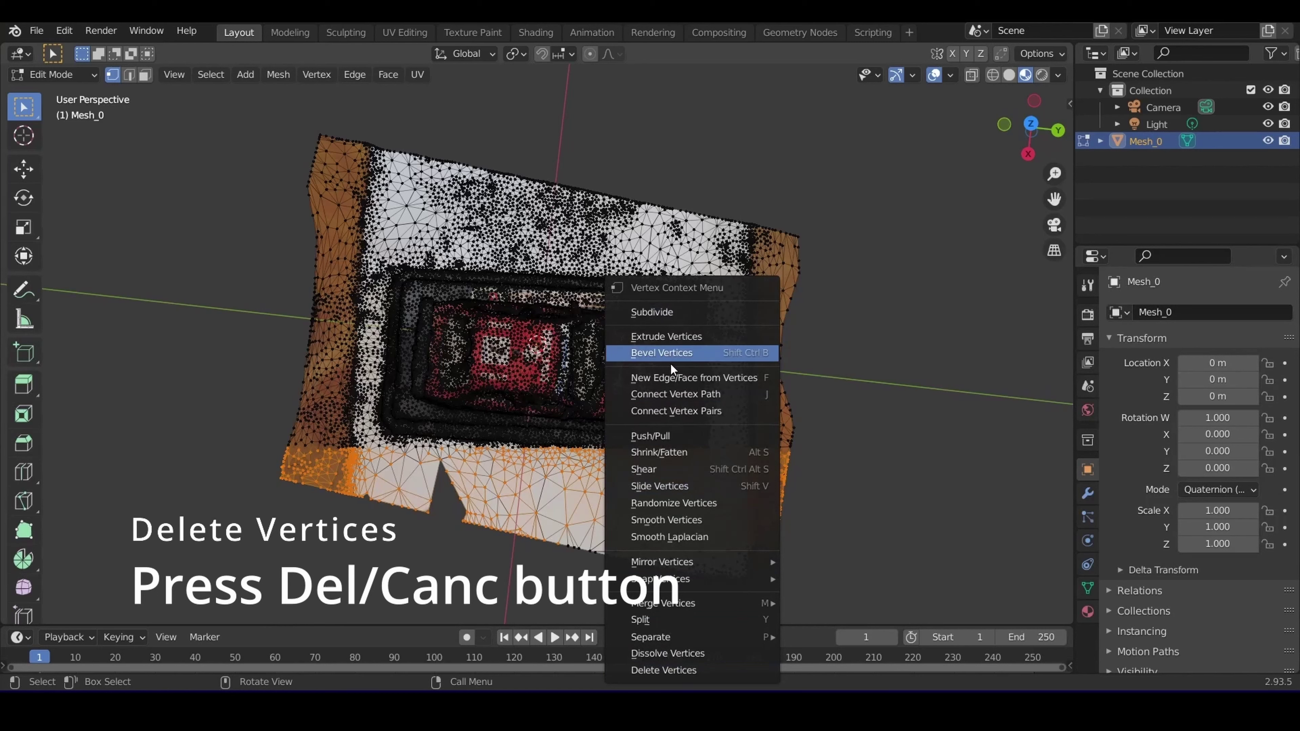
left_click(684, 674)
- Delete the leftover fragments below the car and the orange strip on the right
left_click_drag(540, 586, 742, 489)
key("Delete")
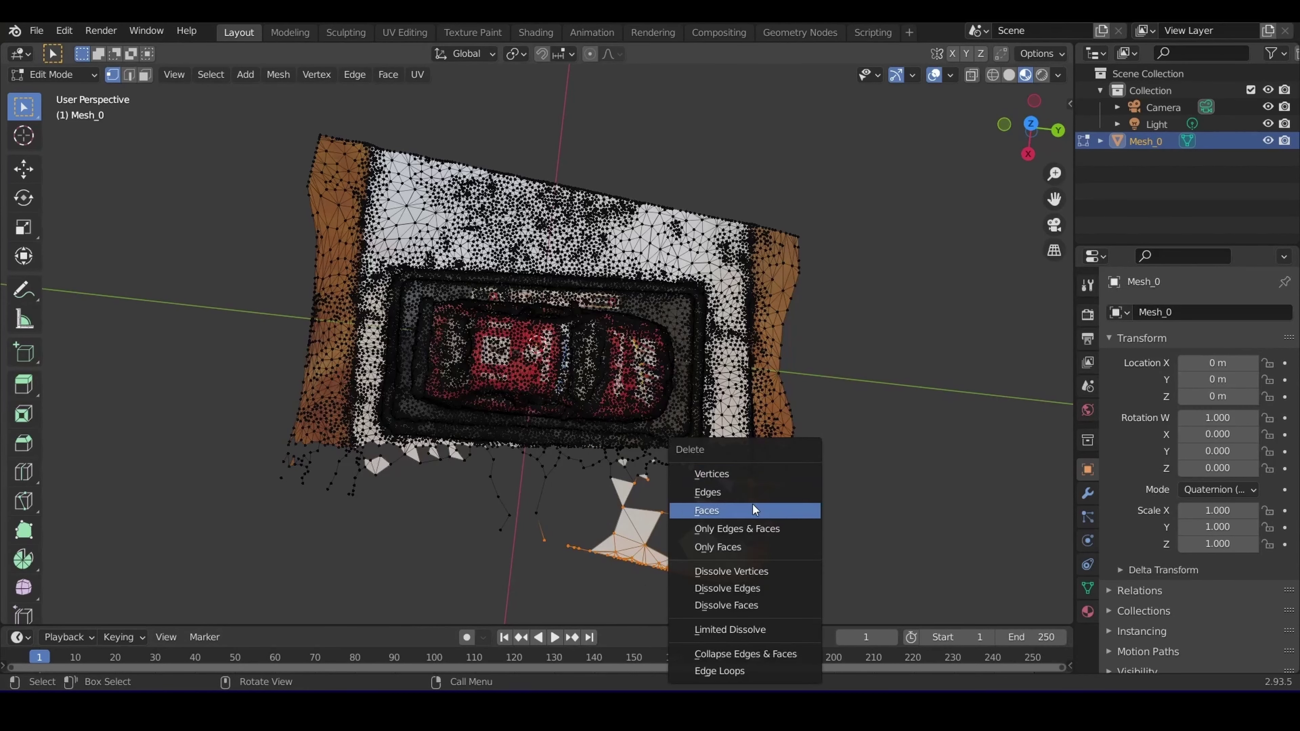
left_click(727, 475)
left_click_drag(515, 602, 823, 474)
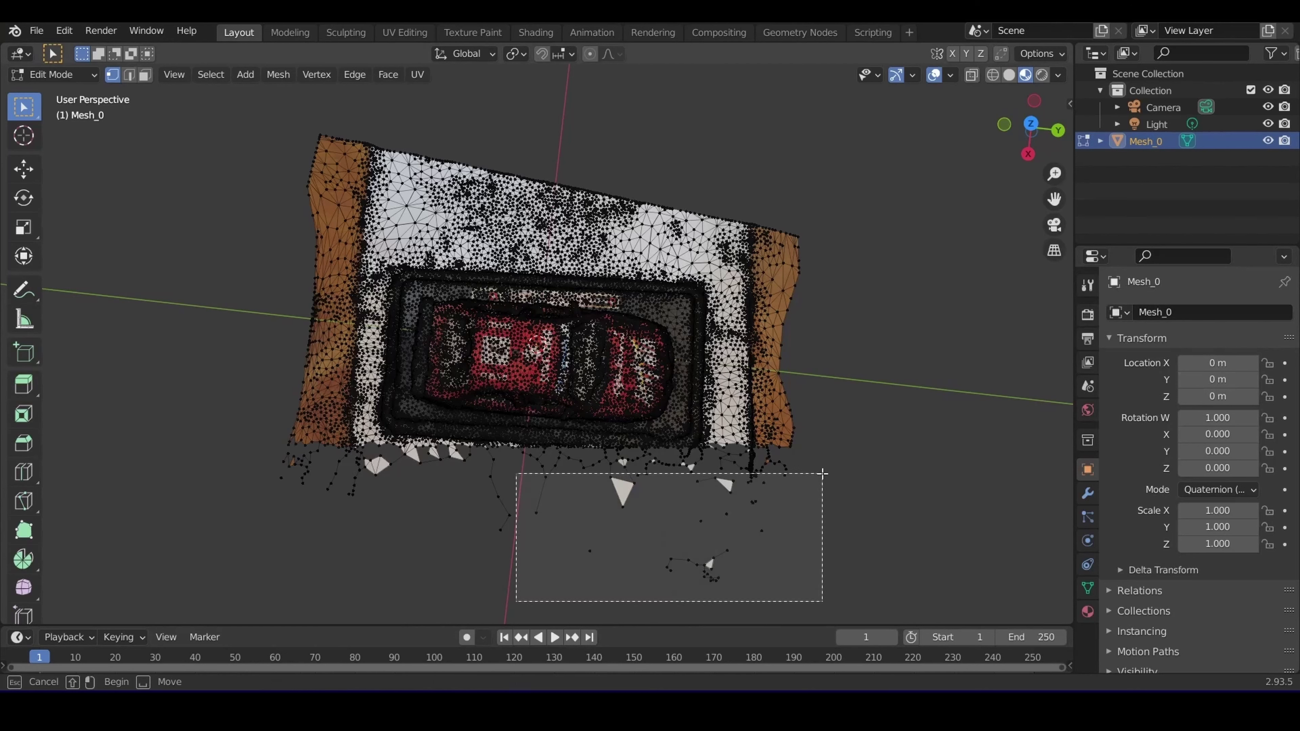
key("Delete")
left_click(725, 474)
key("Delete")
mouse_move(711, 479)
left_mouse_down()
mouse_move(870, 210)
mouse_move(872, 221)
left_mouse_up()
left_click(864, 216)
key("Delete")
left_click(850, 212)
- Remove the upper white region and the loose fragments around the car
mouse_move(734, 275)
left_mouse_down()
mouse_move(271, 128)
mouse_move(720, 267)
left_mouse_up()
left_click(271, 128)
key("Delete")
left_click(720, 267)
key("Delete")
left_click(761, 276)
mouse_move(582, 247)
left_mouse_down()
mouse_move(683, 275)
mouse_move(760, 493)
left_mouse_up()
key("Delete")
left_click(760, 493)
- Delete the stray points to the right, left and below the car
scroll(665, 461, "down", 2)
left_click_drag(655, 446, 720, 379)
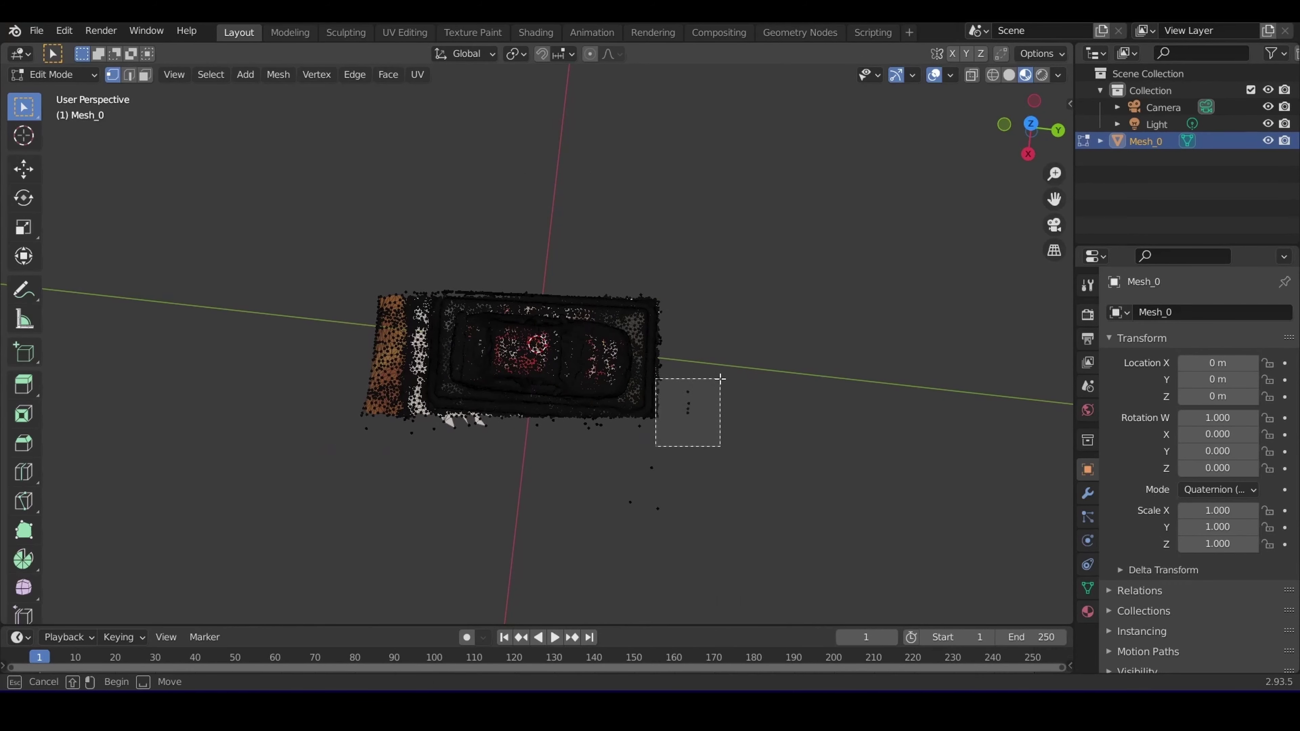
key("Delete")
left_click(676, 444)
scroll(512, 440, "up", 3)
left_click(228, 455)
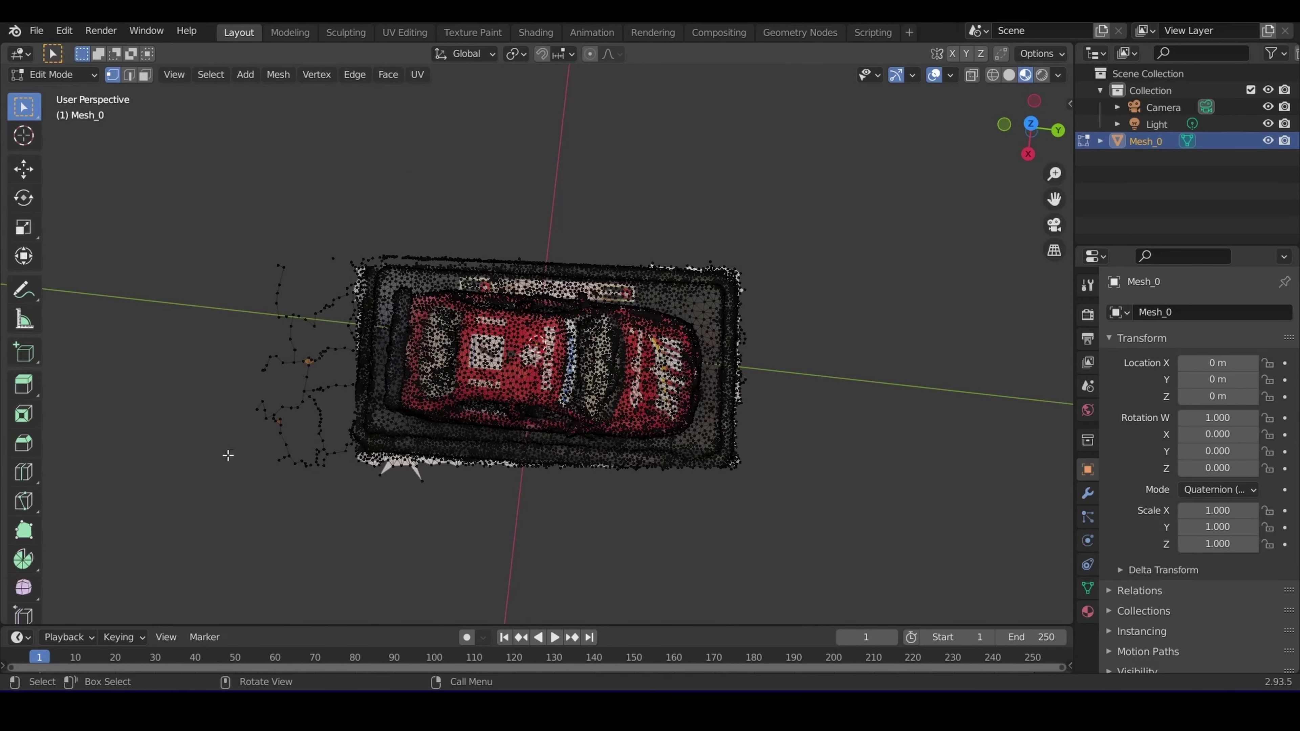
key("Delete")
left_click(338, 244)
left_click_drag(305, 508, 528, 456)
left_click_drag(159, 465, 348, 232)
left_click_drag(330, 513, 517, 463)
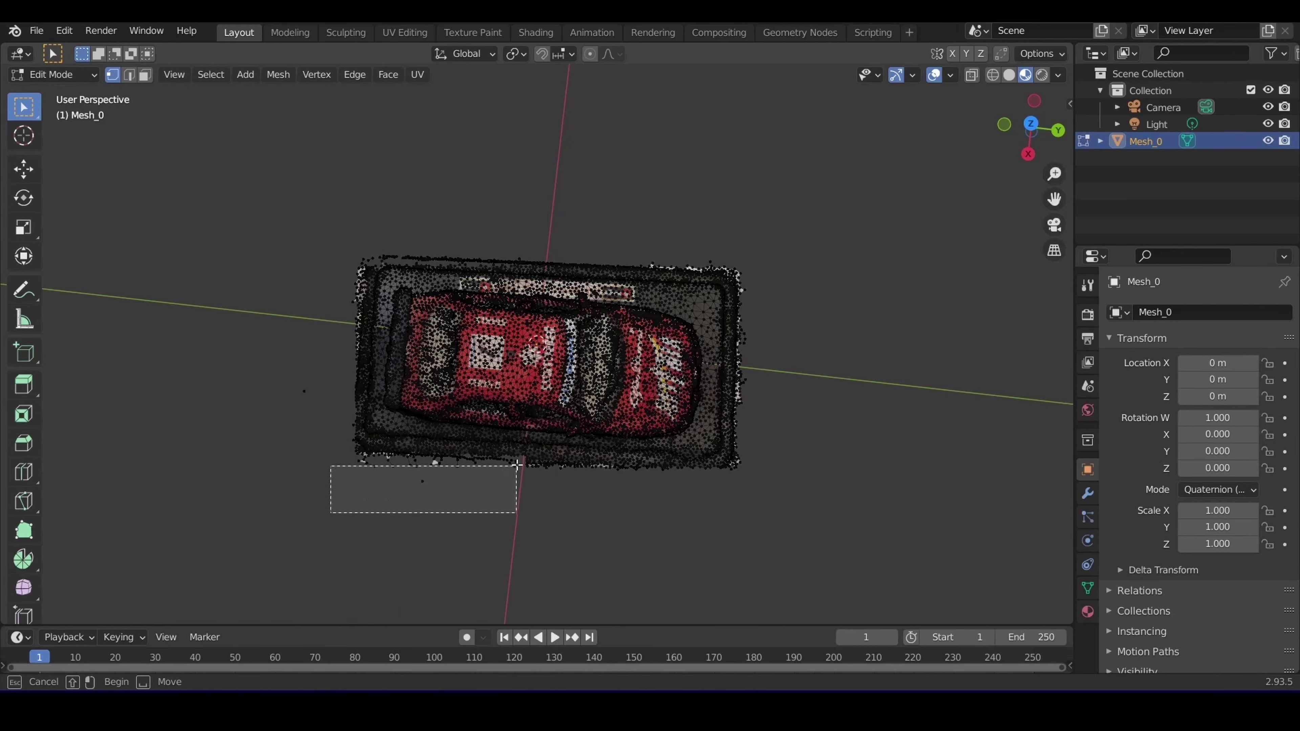
key("Delete")
left_click(332, 388)
- Delete the remaining stray points along the right edge and on the left
mouse_move(760, 409)
left_mouse_down()
mouse_move(733, 480)
mouse_move(735, 279)
left_mouse_up()
key("Delete")
left_click(712, 446)
key("Delete")
left_click(733, 250)
left_click_drag(367, 343, 341, 256)
key("Delete")
key("Delete")
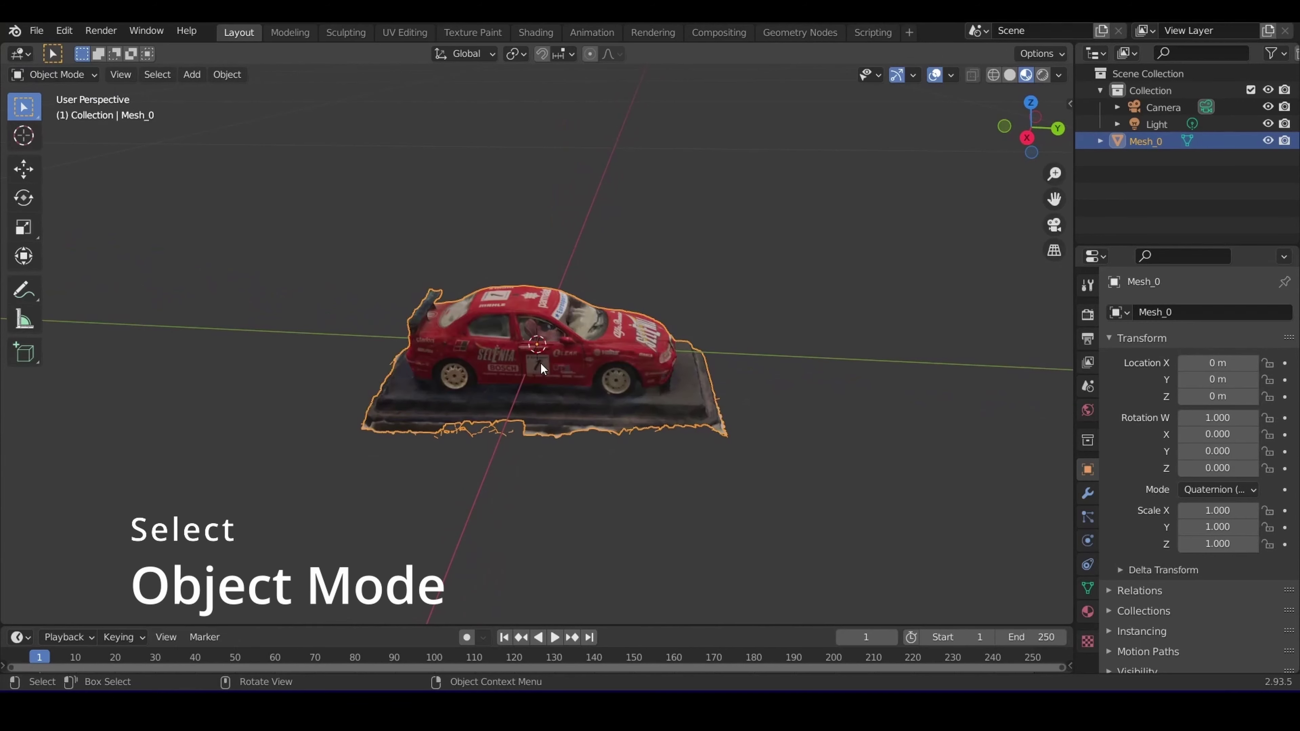
- Switch to Rendered shading and view the cleaned car from above-front and another angle
key("z")
left_click(519, 265)
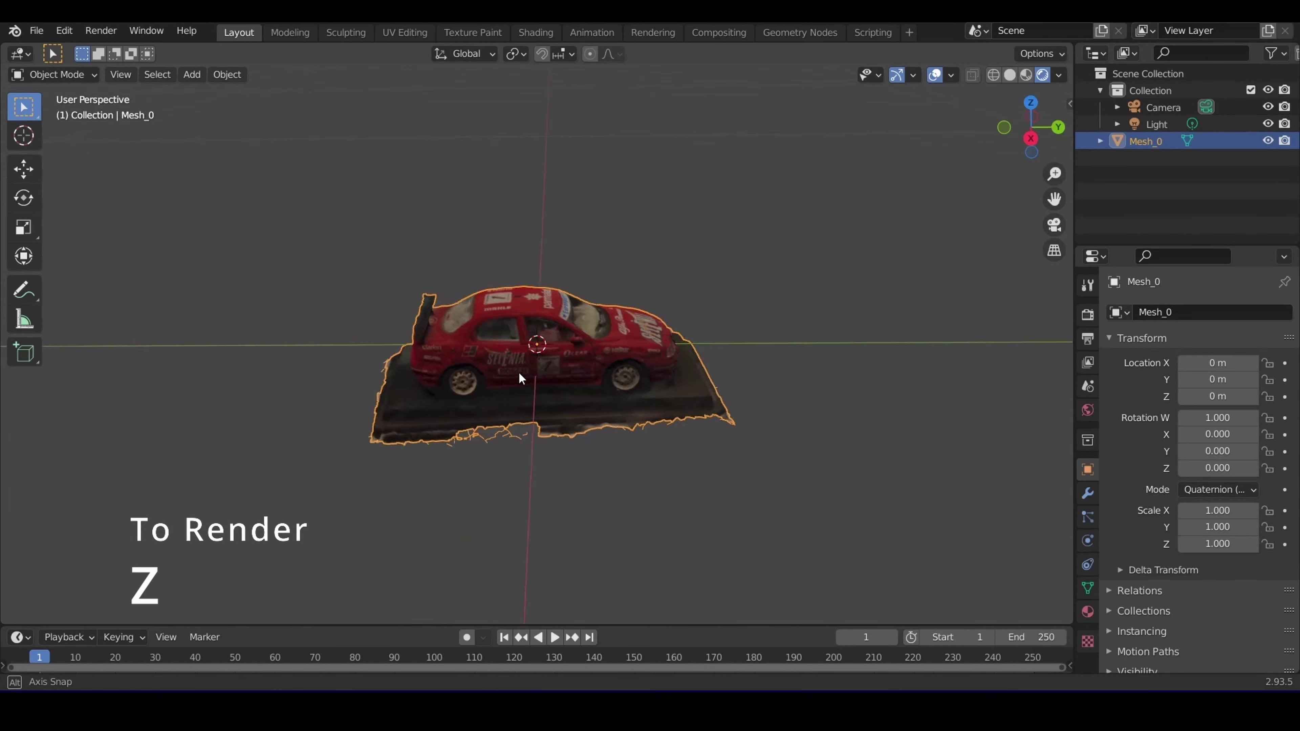
middle_click_drag(518, 372, 494, 418)
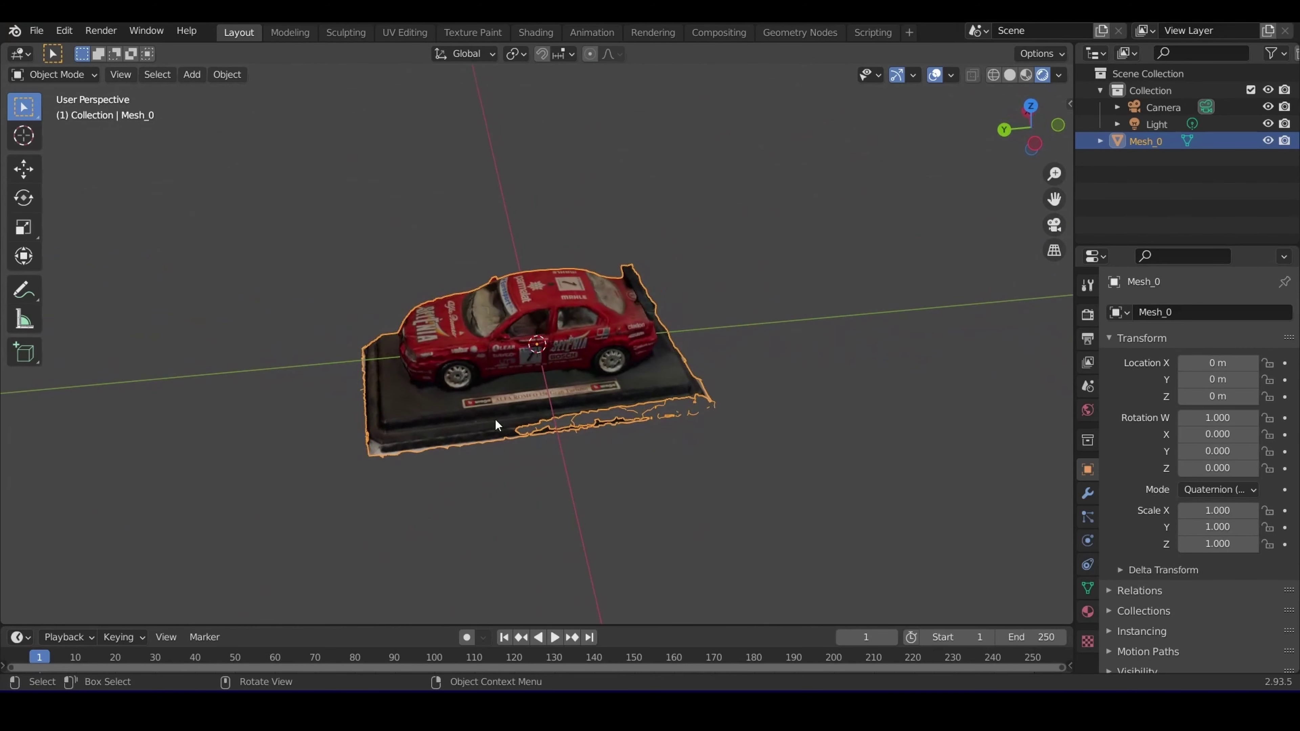
mouse_move(493, 472)
middle_mouse_down()
mouse_move(662, 463)
mouse_move(257, 345)
middle_mouse_up()
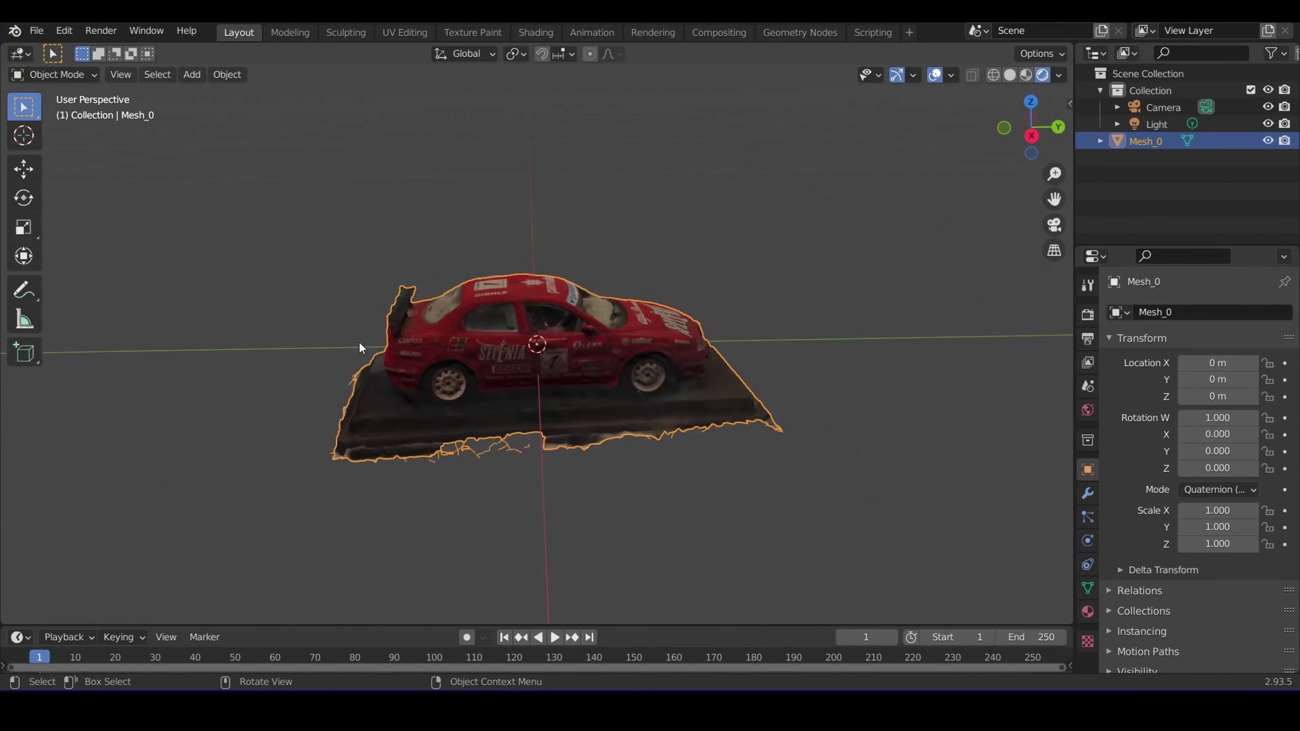
- Export the cleaned mesh as alfa.glb (glTF 2.0 binary) in Documents
left_click(36, 30)
mouse_move(85, 275)
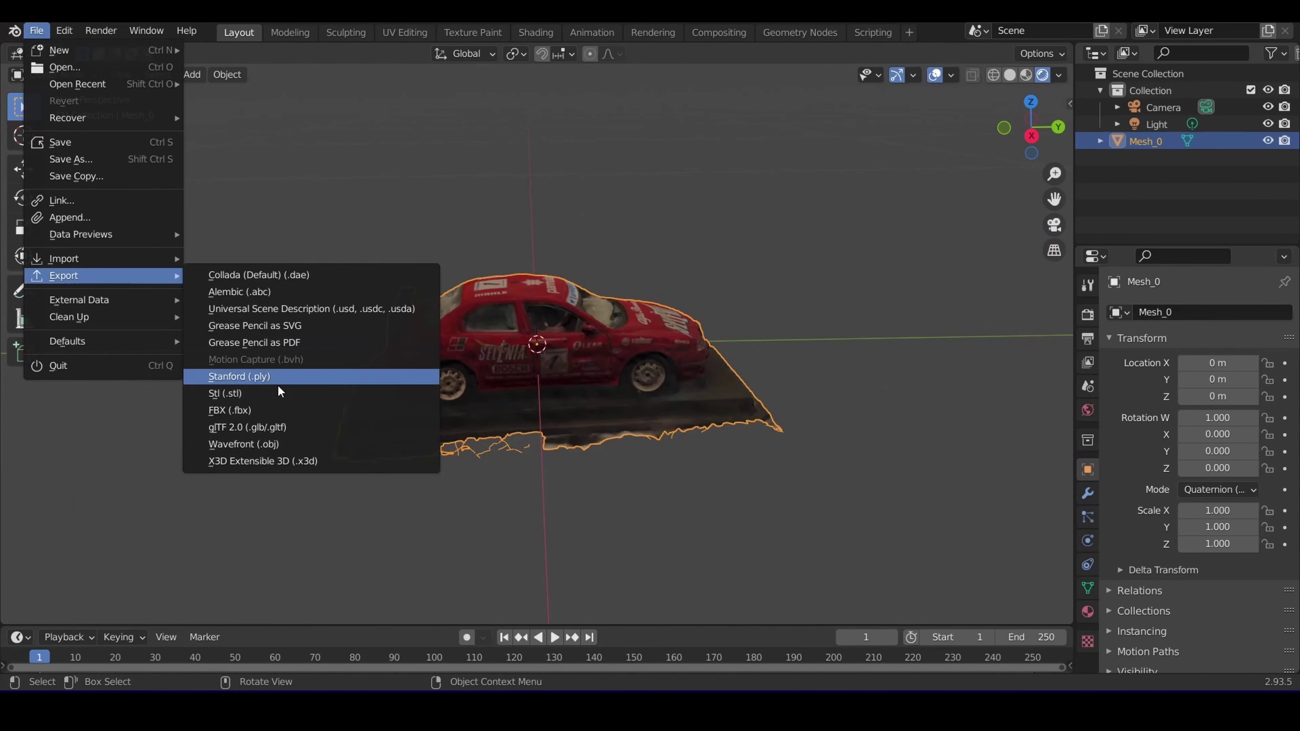
left_click(247, 427)
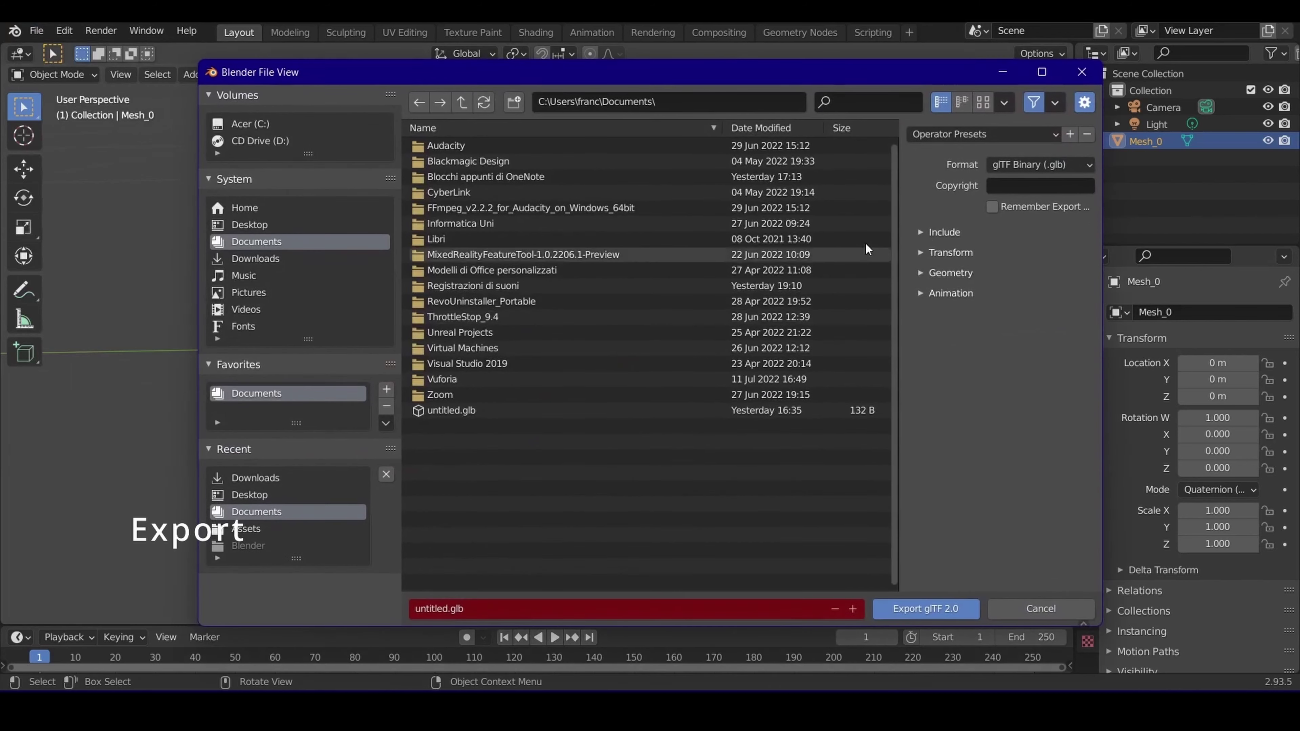
left_click(952, 233)
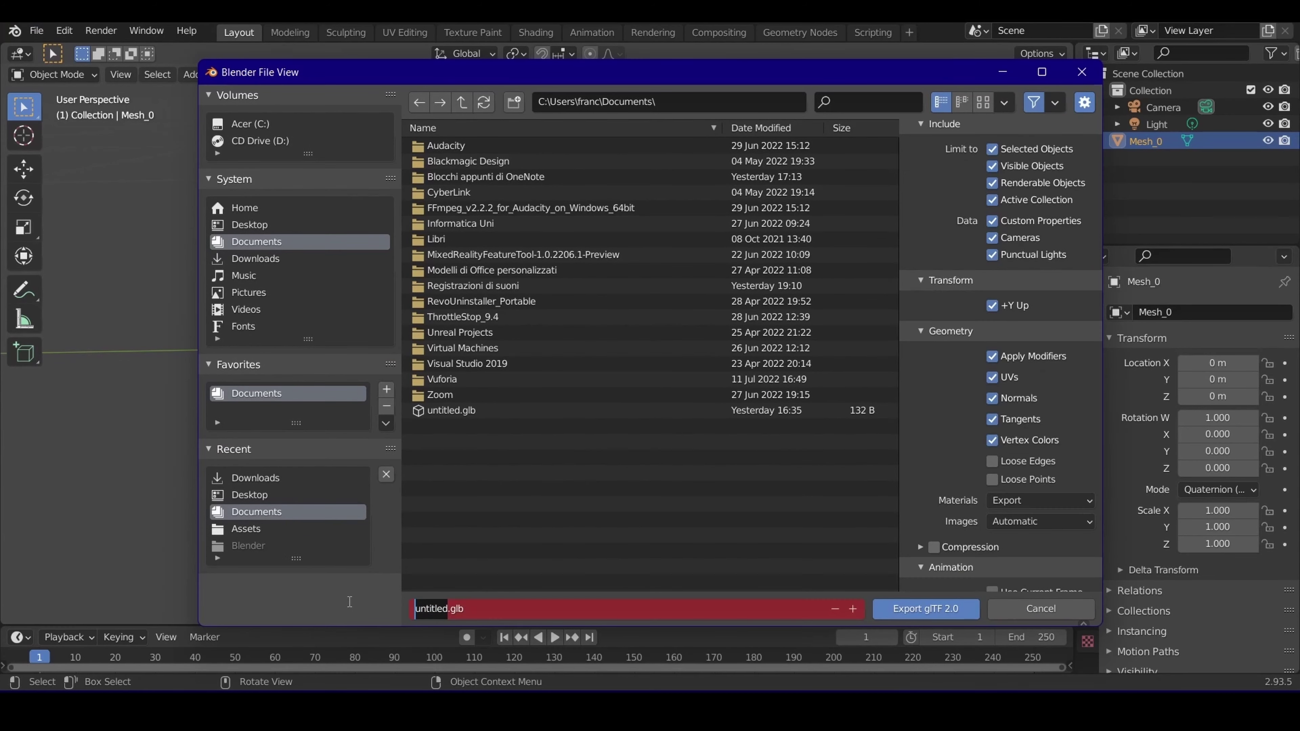
type("alfa")
key("Return")
left_click(916, 612)
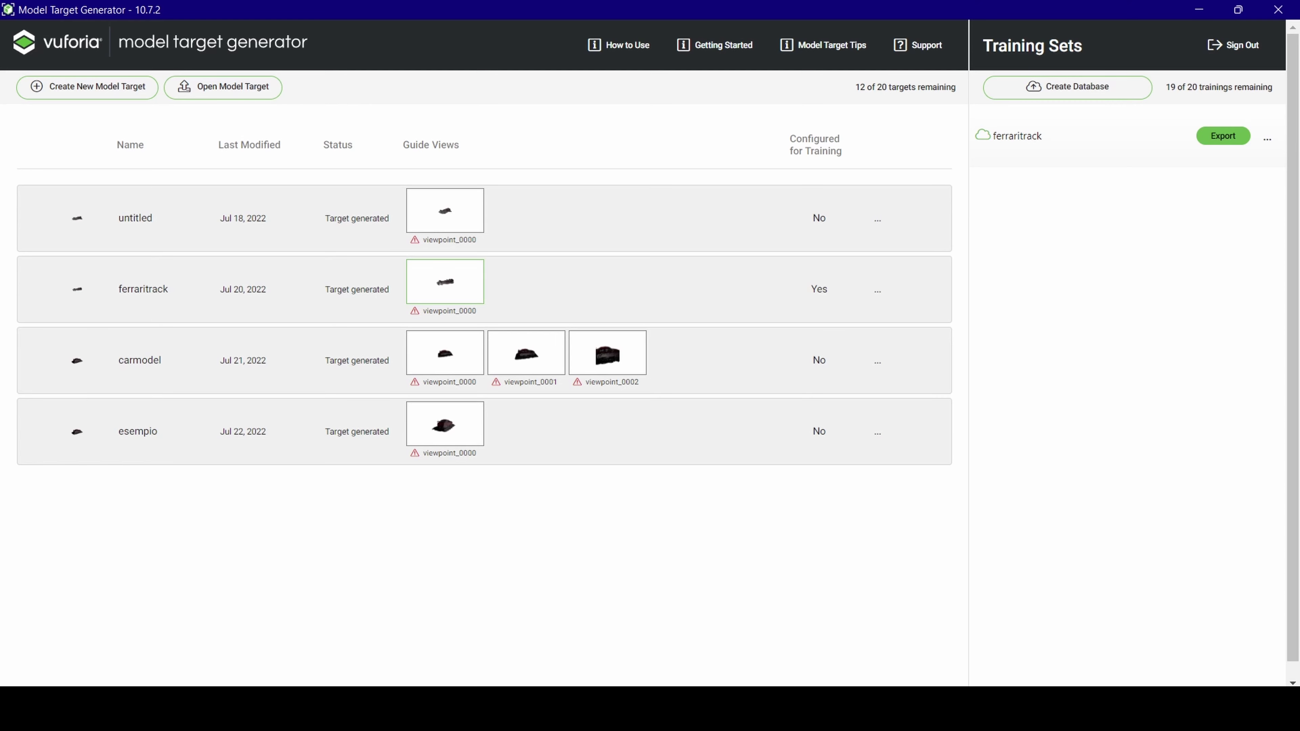
- Leave the browser, bring Model Target Generator forward and begin a new model target
key("alt+Tab")
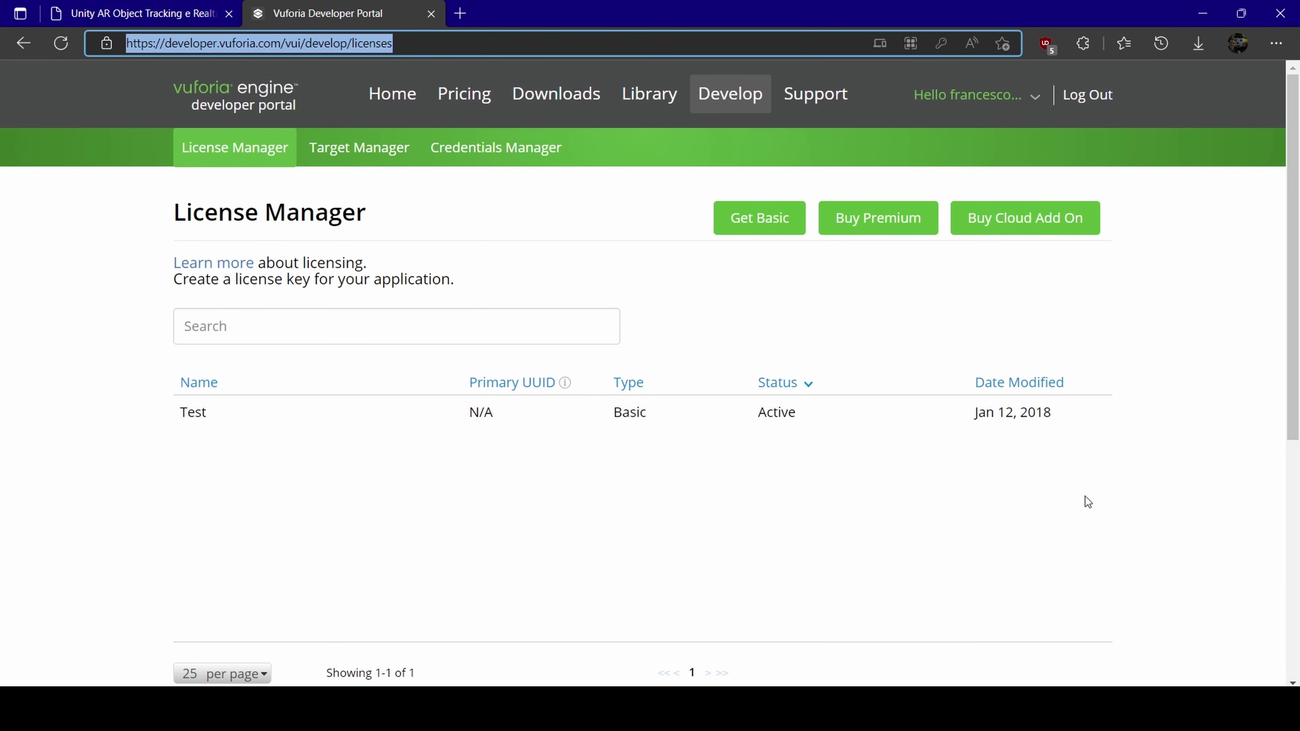
left_click(1202, 13)
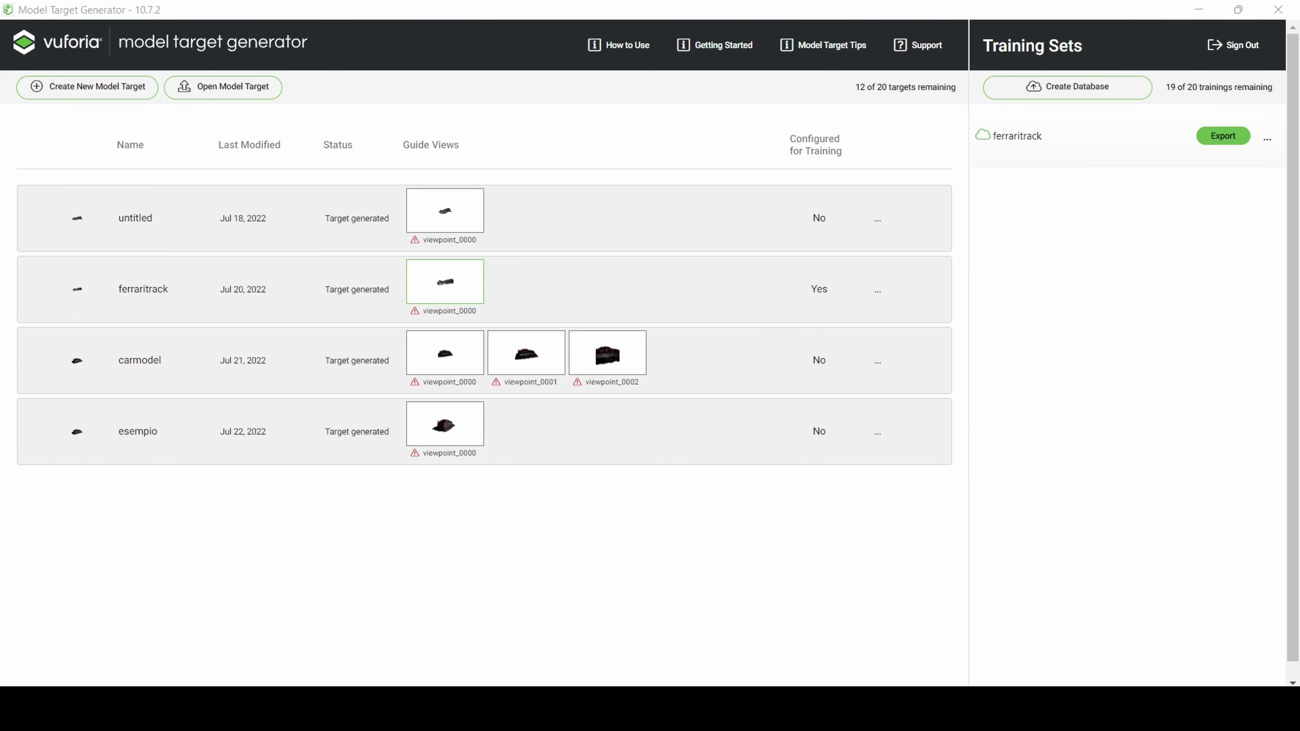
left_click(113, 42)
left_click(120, 91)
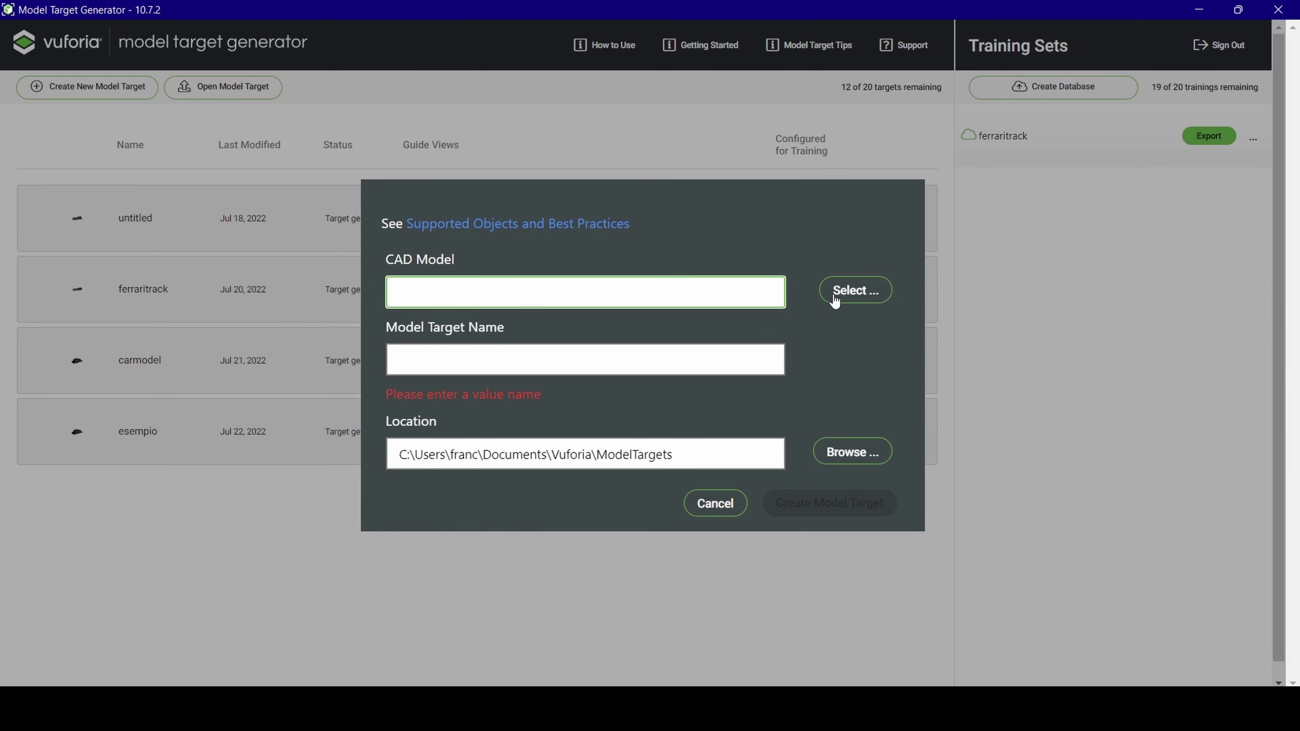
- Create a model target named 'alfa' from the Documents\alfa.glb car model
left_click(835, 300)
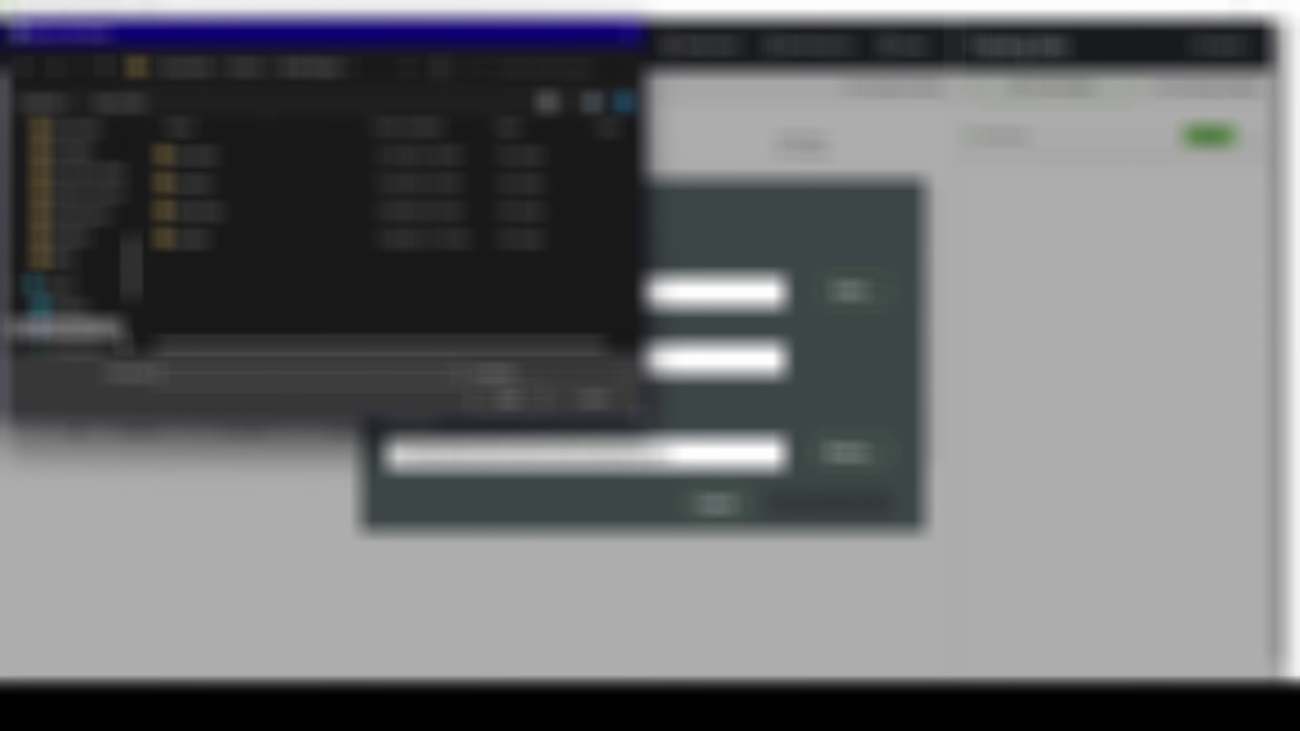
left_click(61, 287)
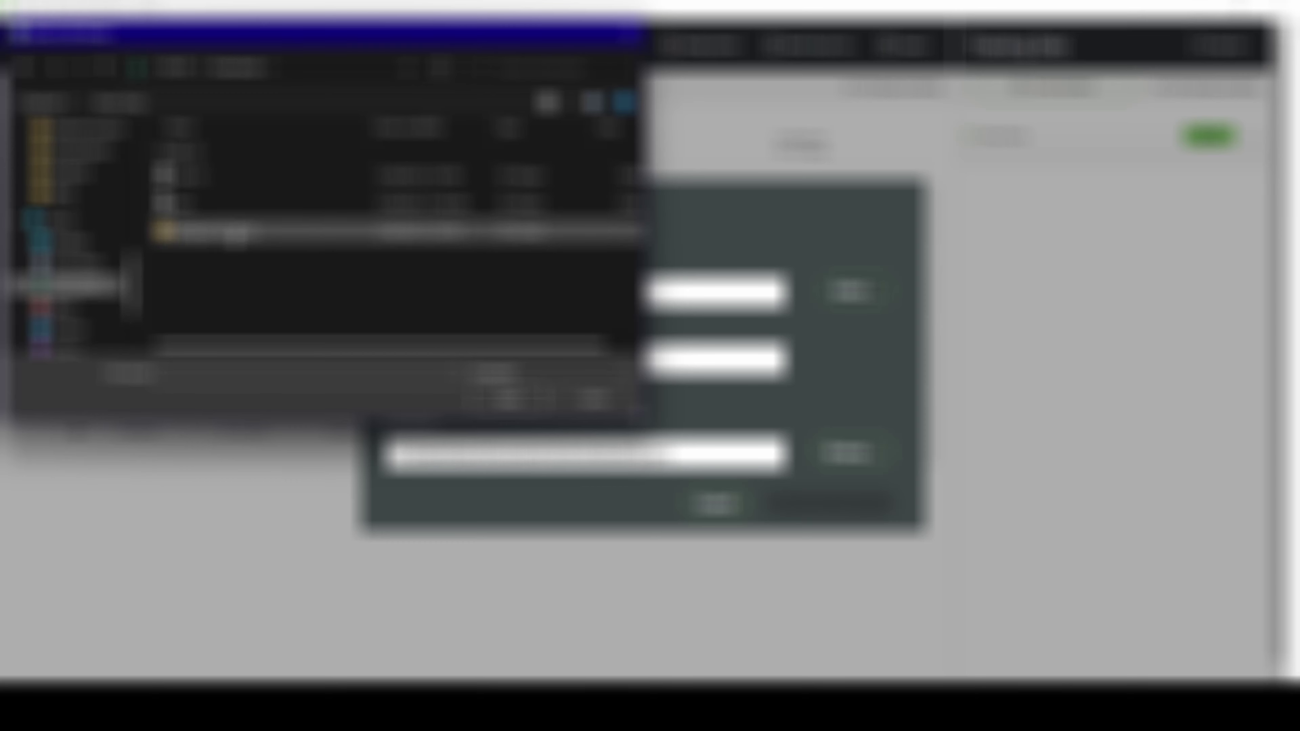
left_click(61, 324)
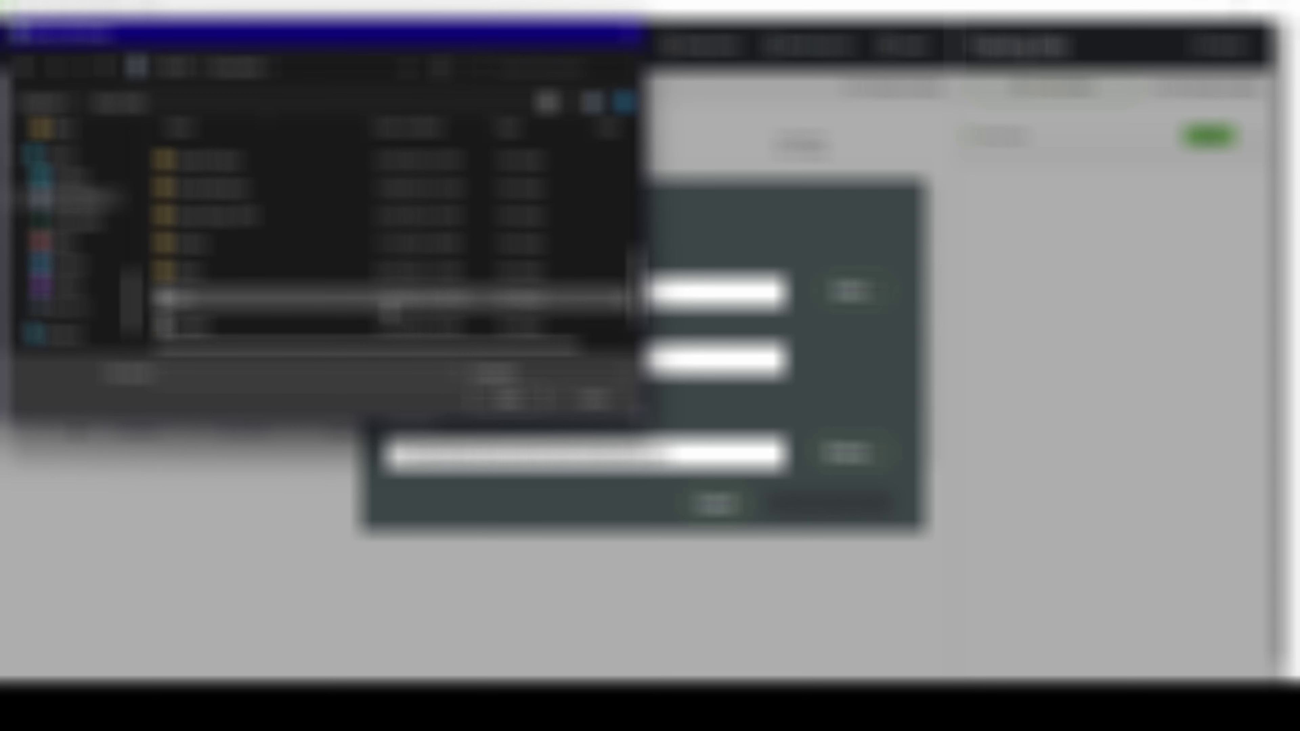
double_click(303, 296)
left_click(531, 377)
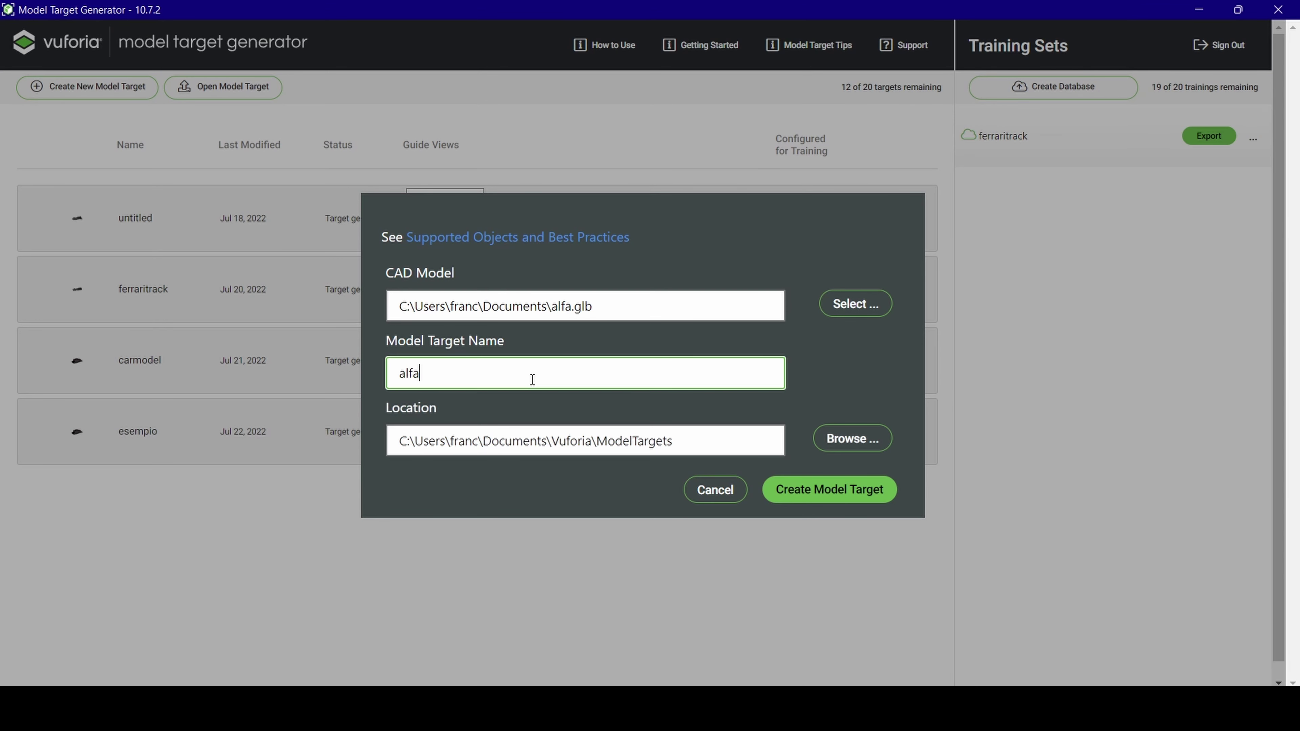
double_click(531, 379)
double_click(582, 368)
left_click(864, 490)
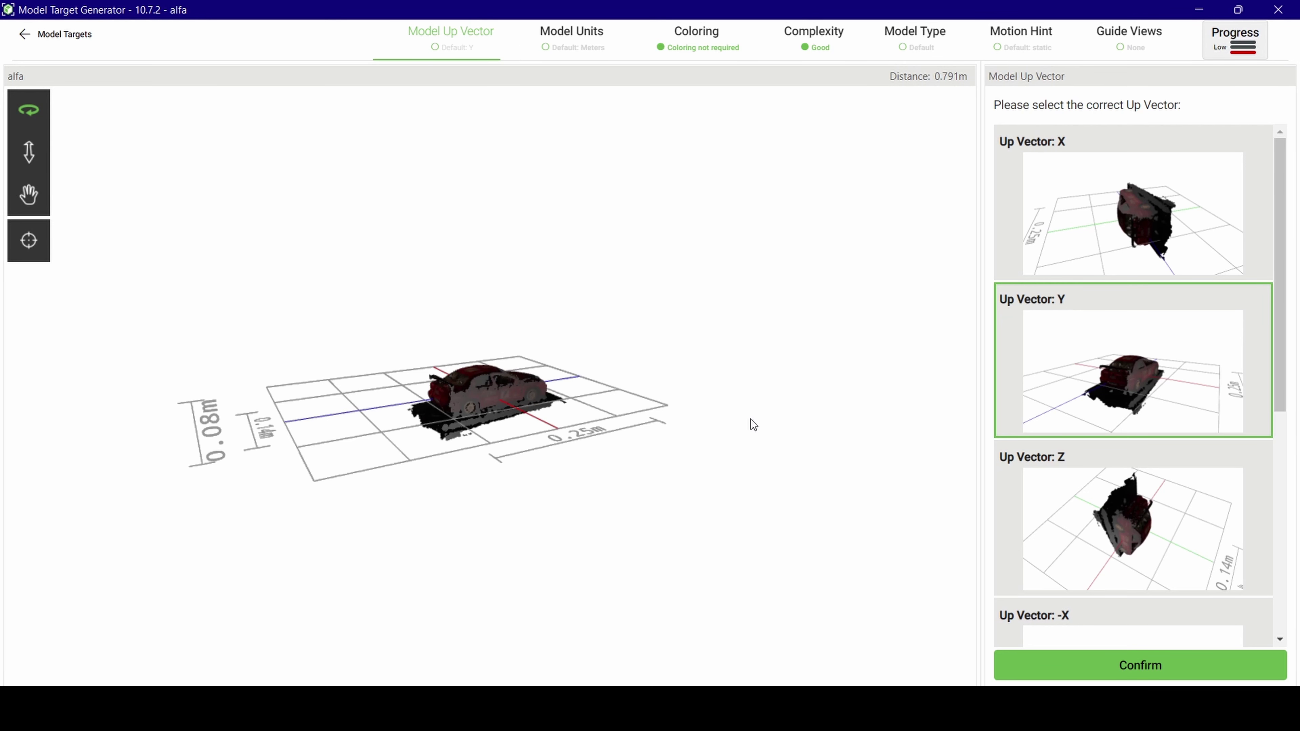
- Confirm Y as the car model's up vector and meters as its units
mouse_move(518, 390)
left_mouse_down()
mouse_move(416, 394)
mouse_move(523, 428)
left_mouse_up()
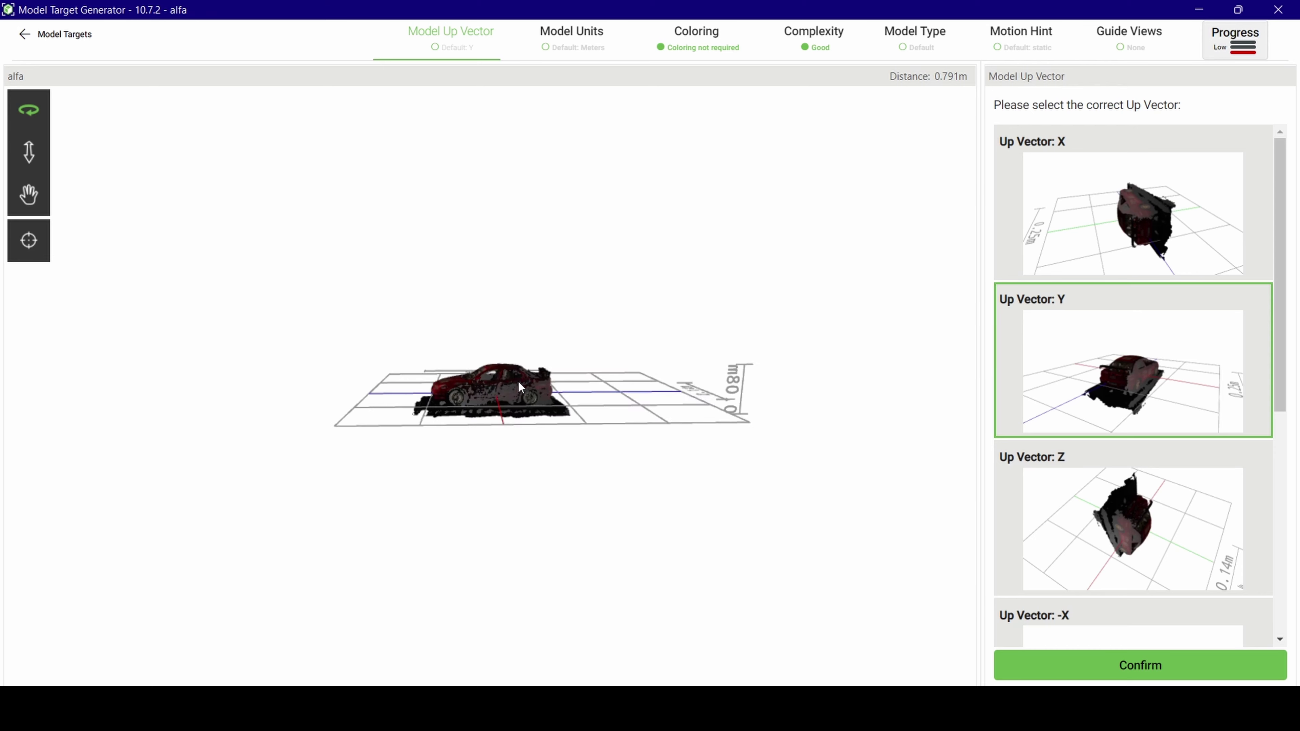
left_click_drag(477, 368, 436, 261)
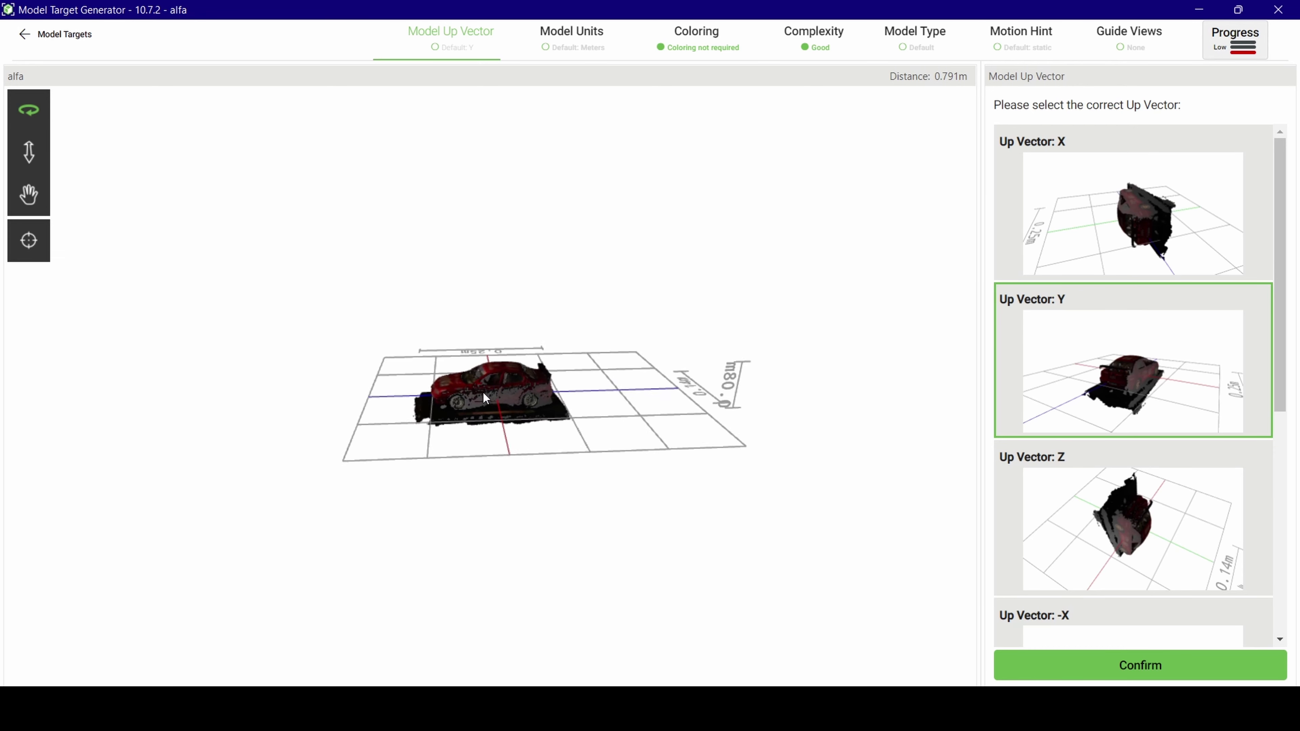
left_click(575, 50)
left_click(435, 51)
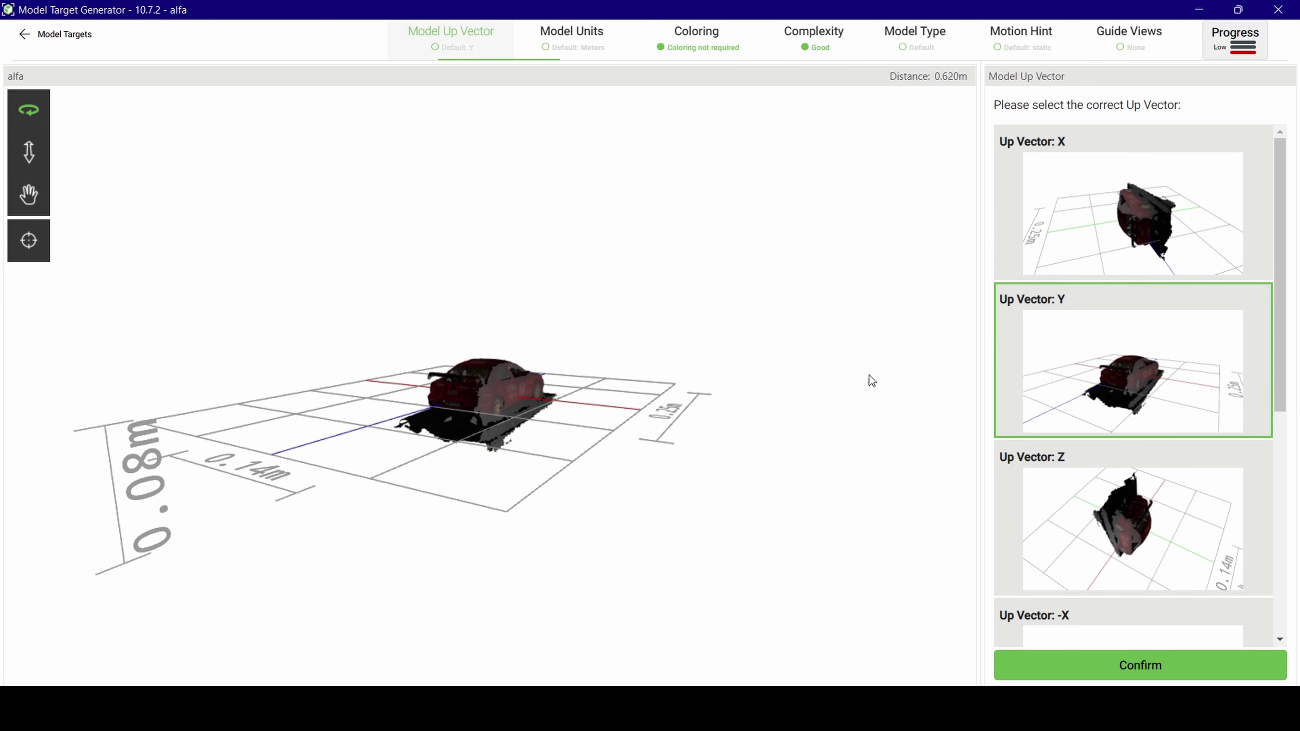
left_click(1102, 676)
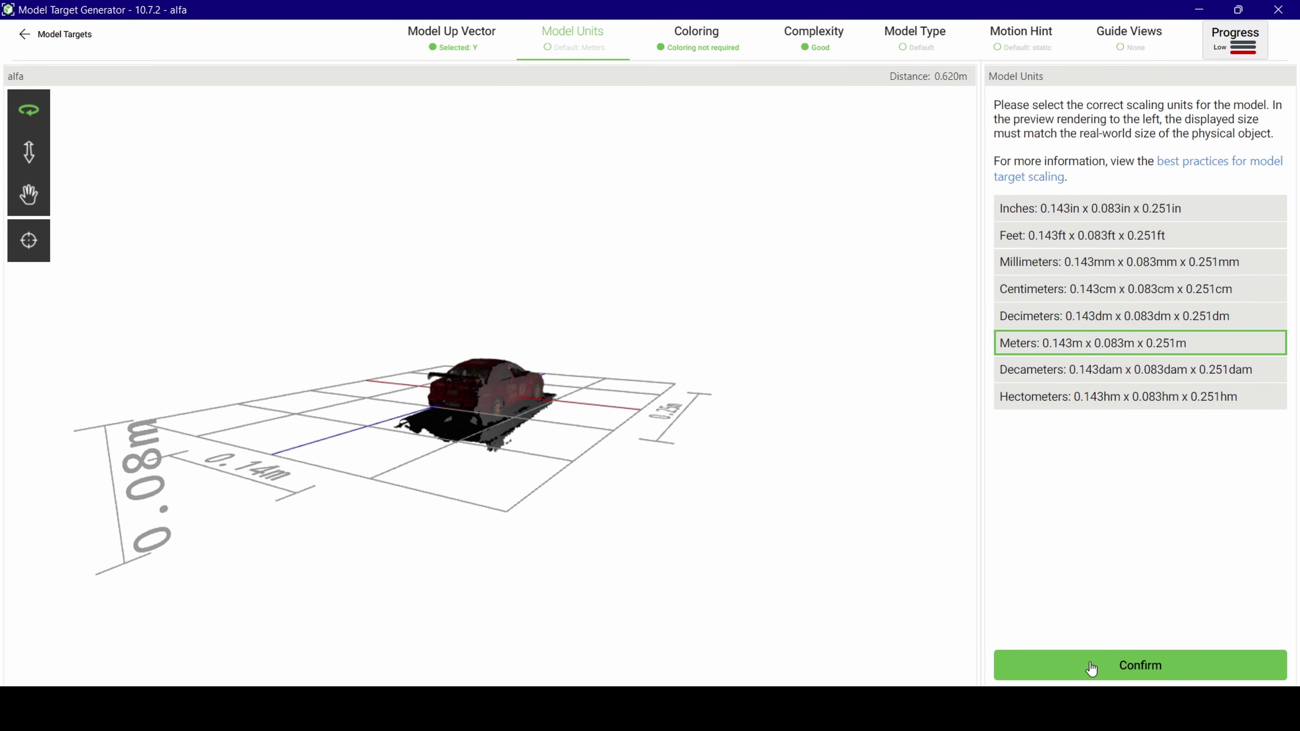
left_click(1091, 668)
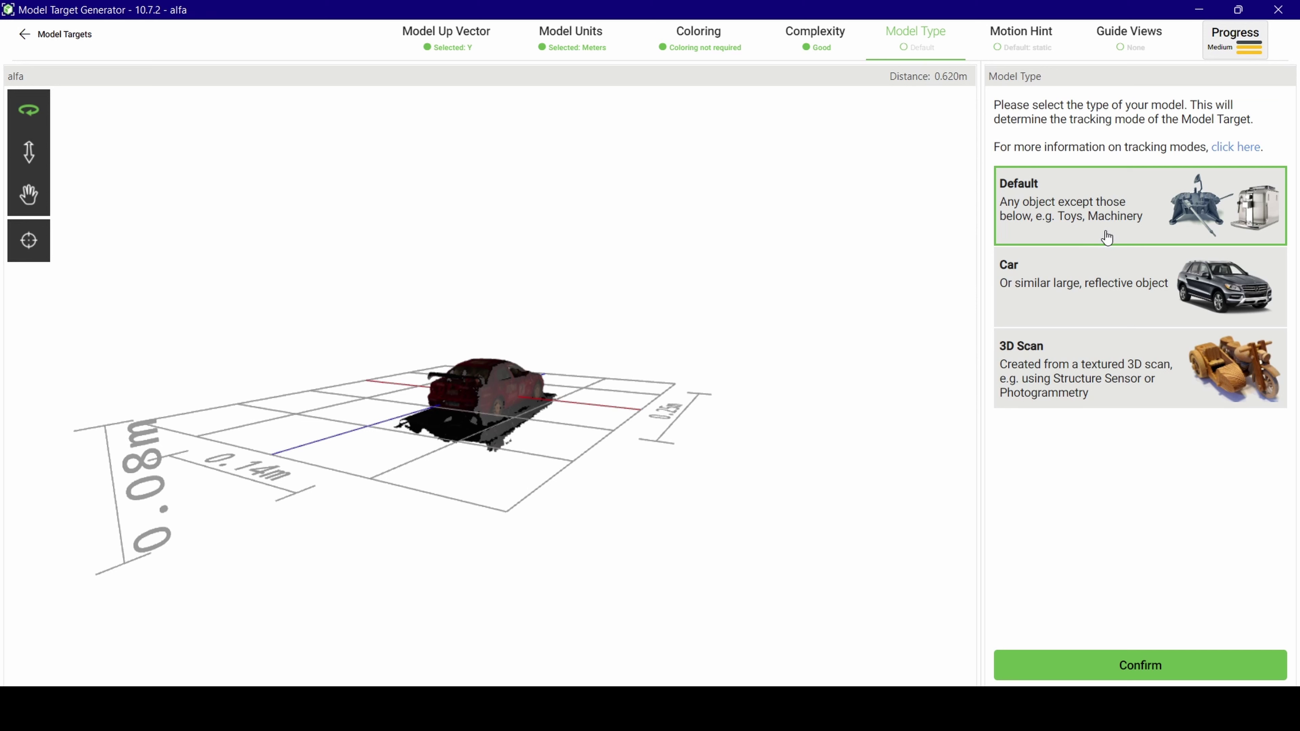
- Compare the 3D Scan and Car model types, then confirm Default
left_click(1133, 390)
left_click(1151, 196)
left_click(1149, 380)
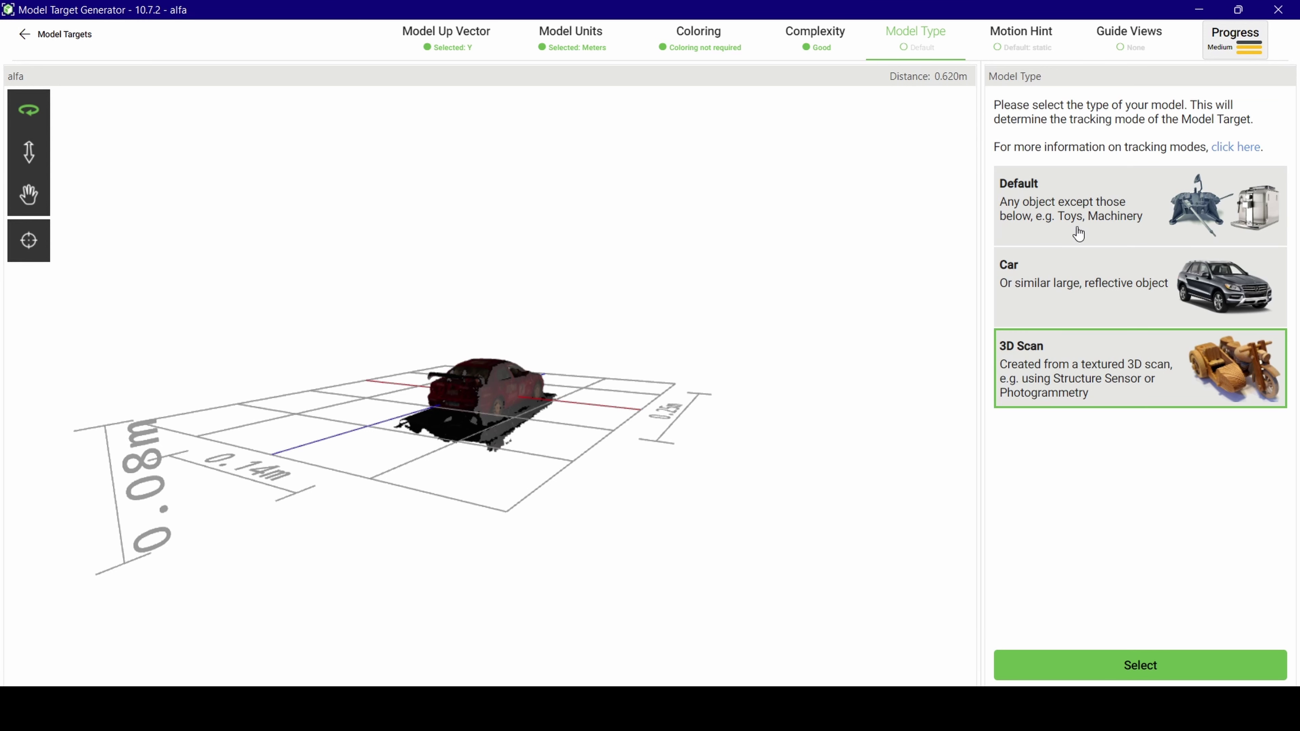
left_click(1073, 209)
left_click(1168, 369)
left_click(1091, 270)
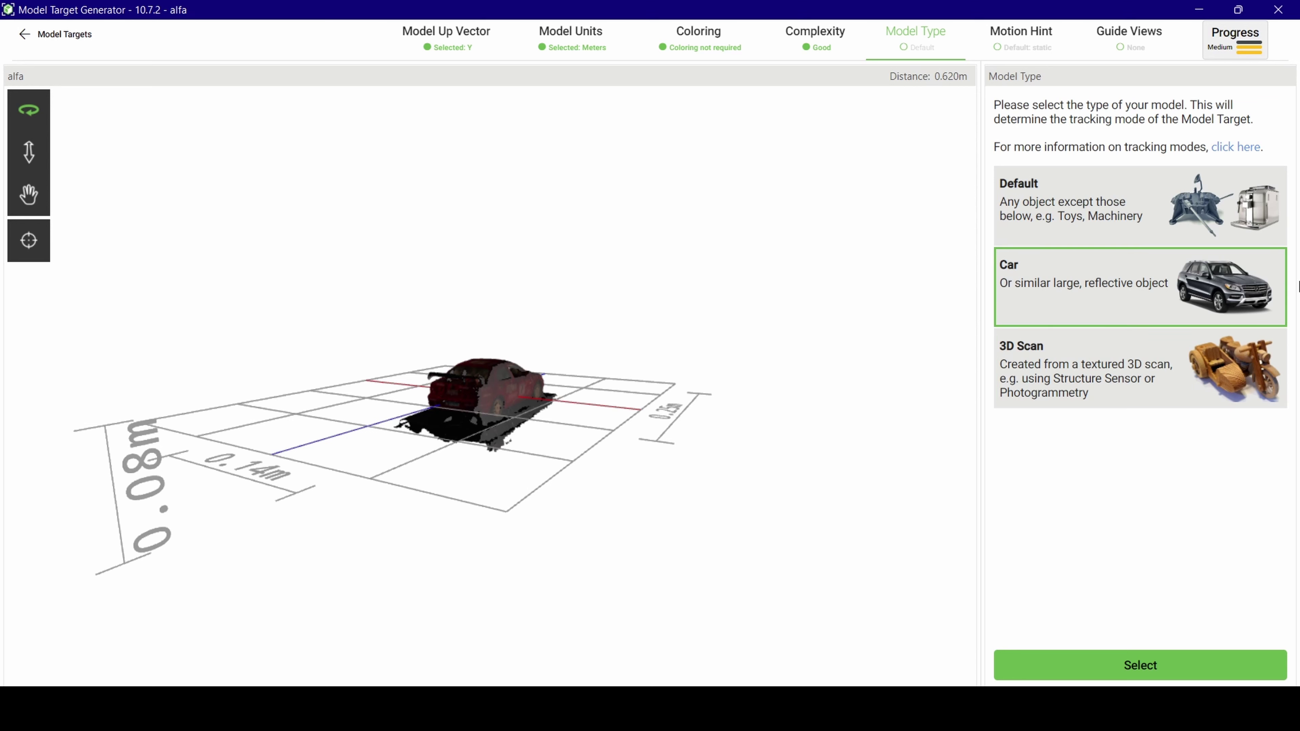
mouse_move(639, 437)
left_mouse_down()
mouse_move(588, 452)
mouse_move(527, 408)
left_mouse_up()
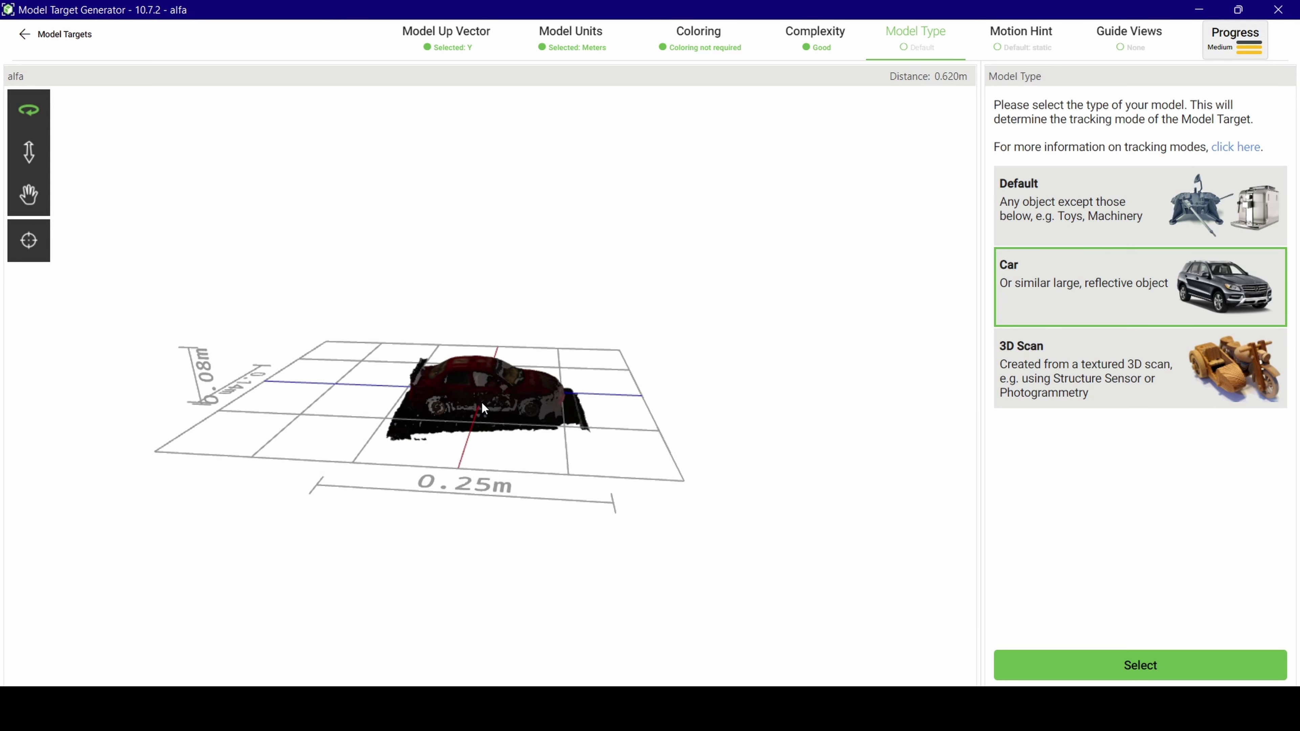
left_click(1073, 191)
left_click(1096, 354)
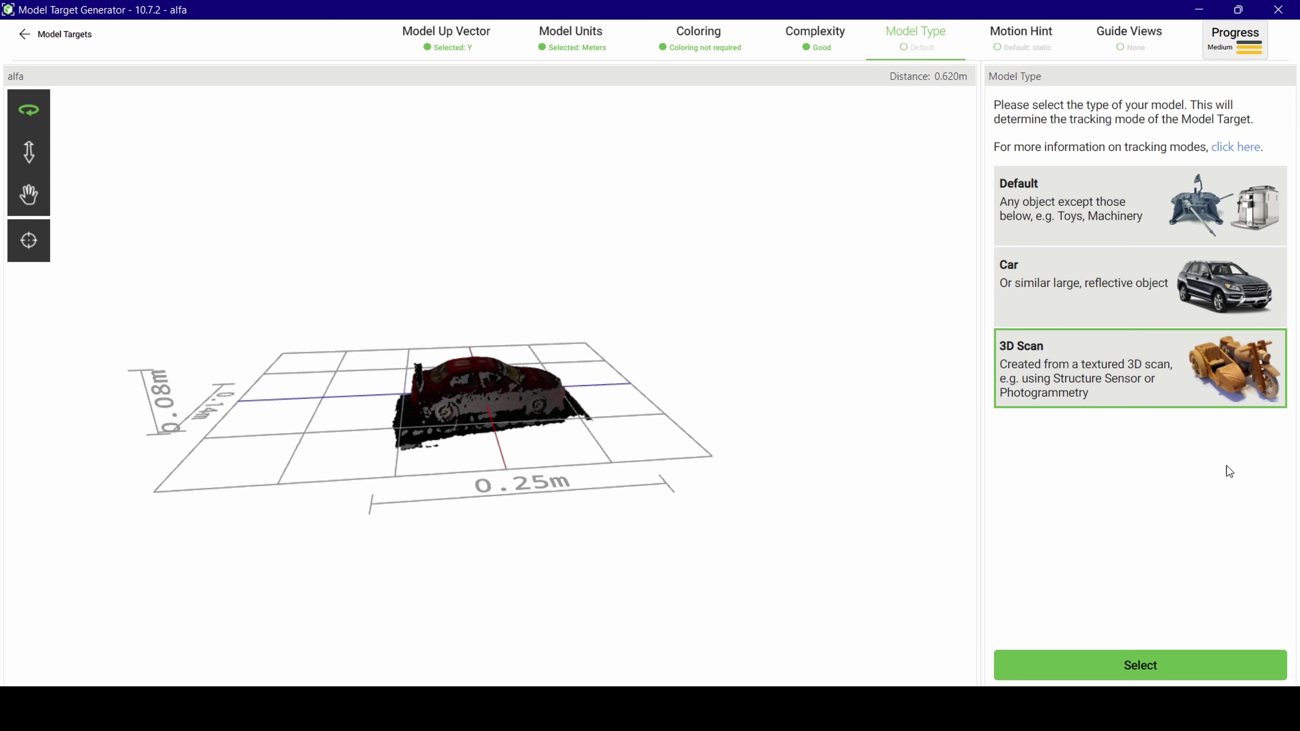
left_click(1093, 206)
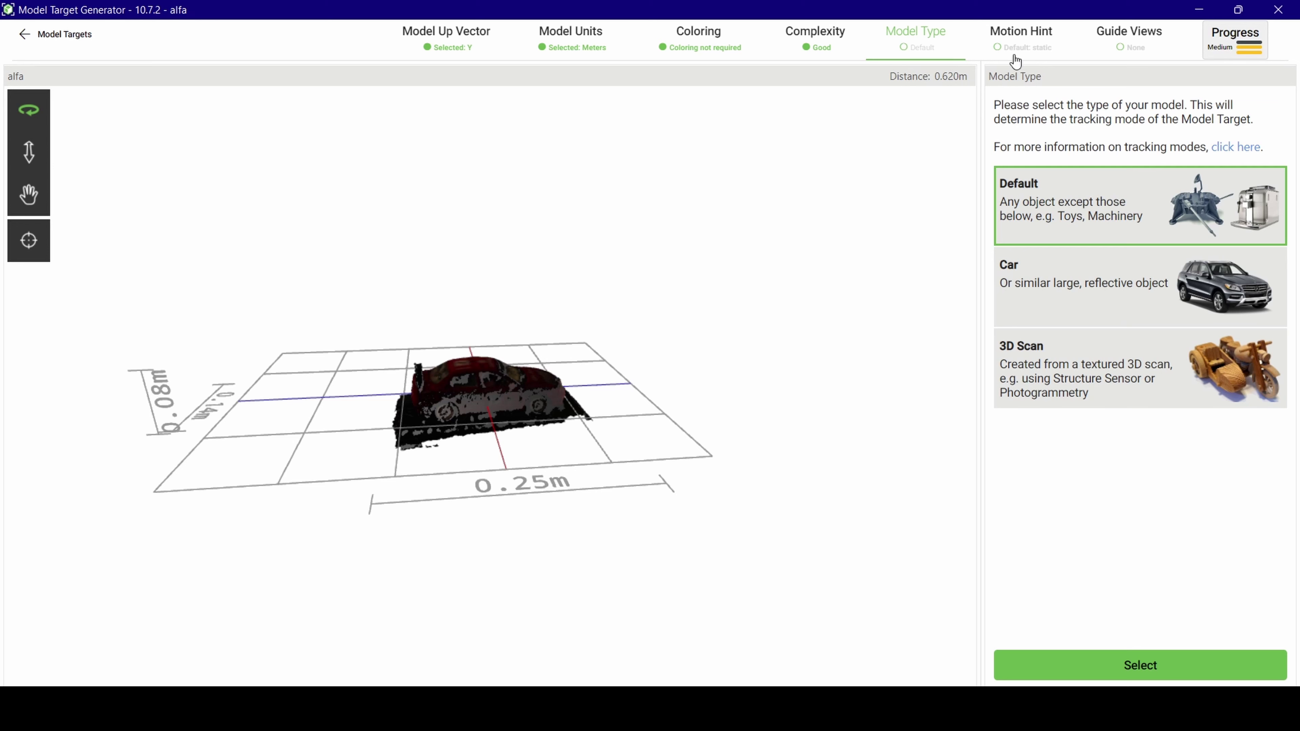
left_click(1160, 677)
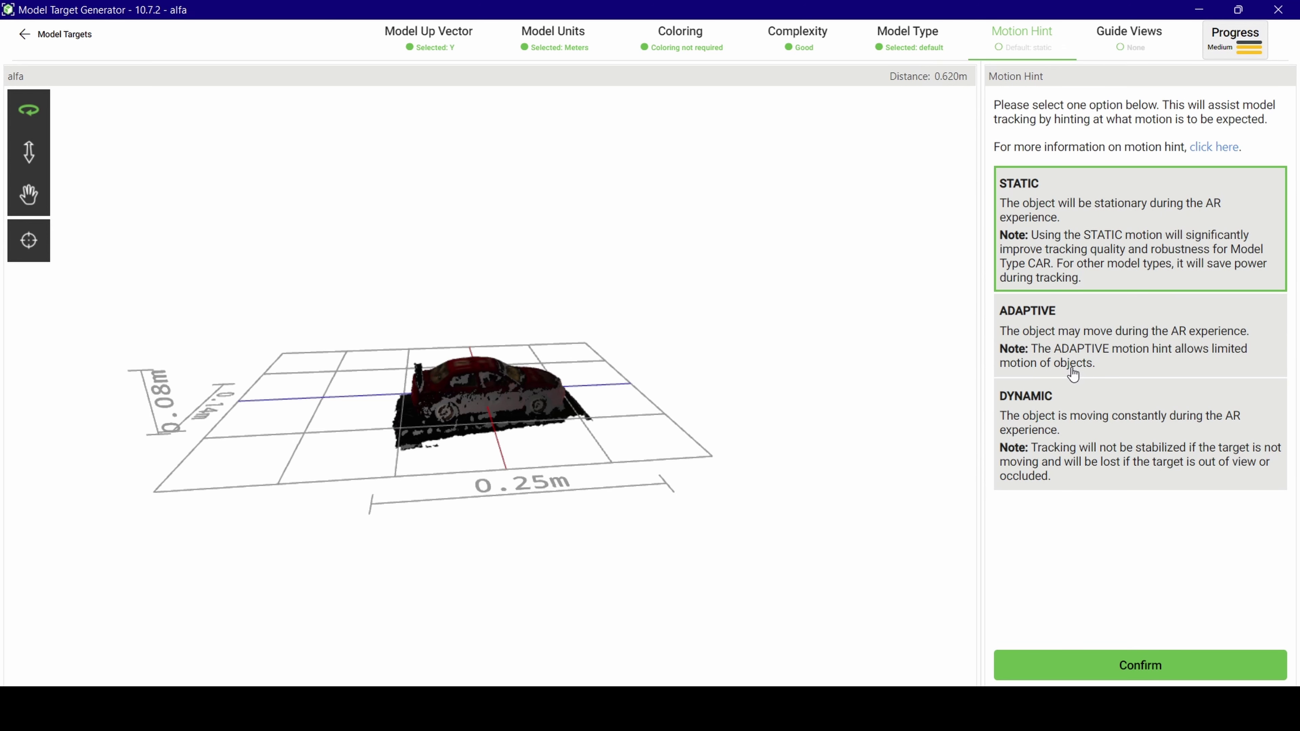
- Confirm the STATIC motion hint and choose a standard Create Guide View
left_click_drag(597, 440, 582, 438)
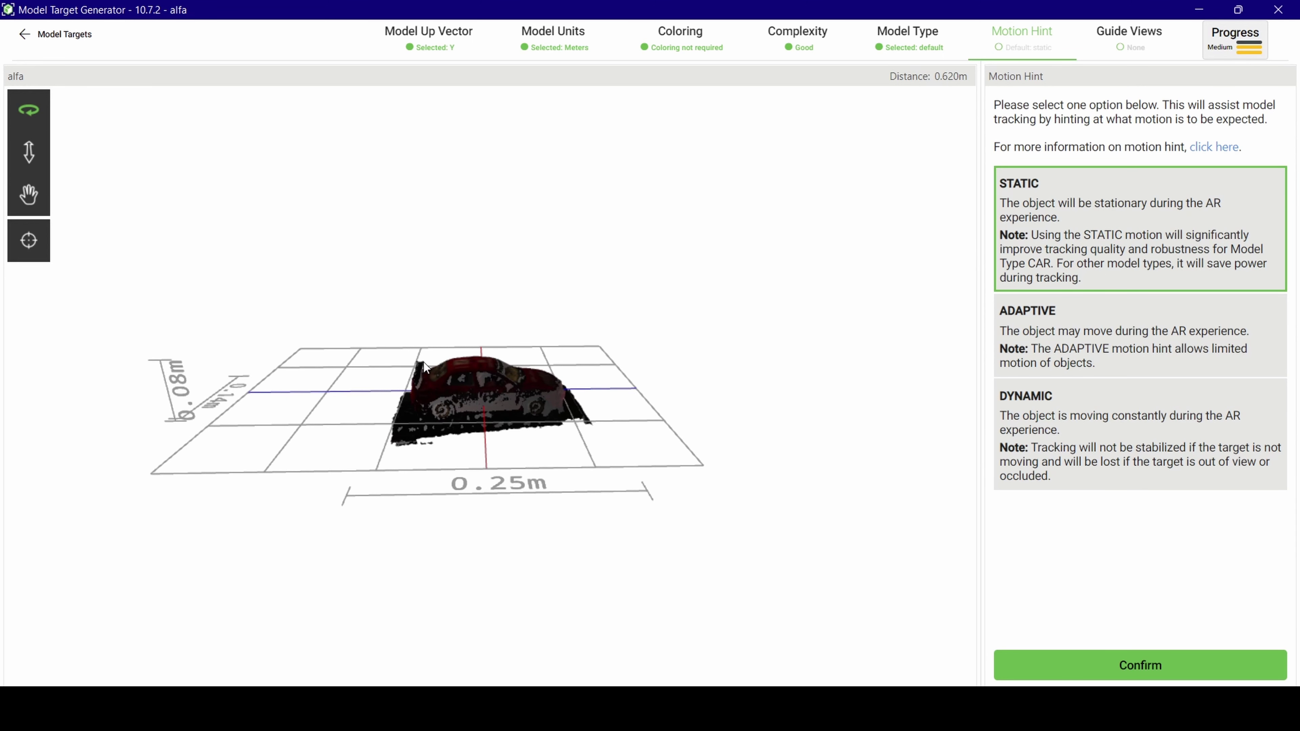
left_click(1072, 671)
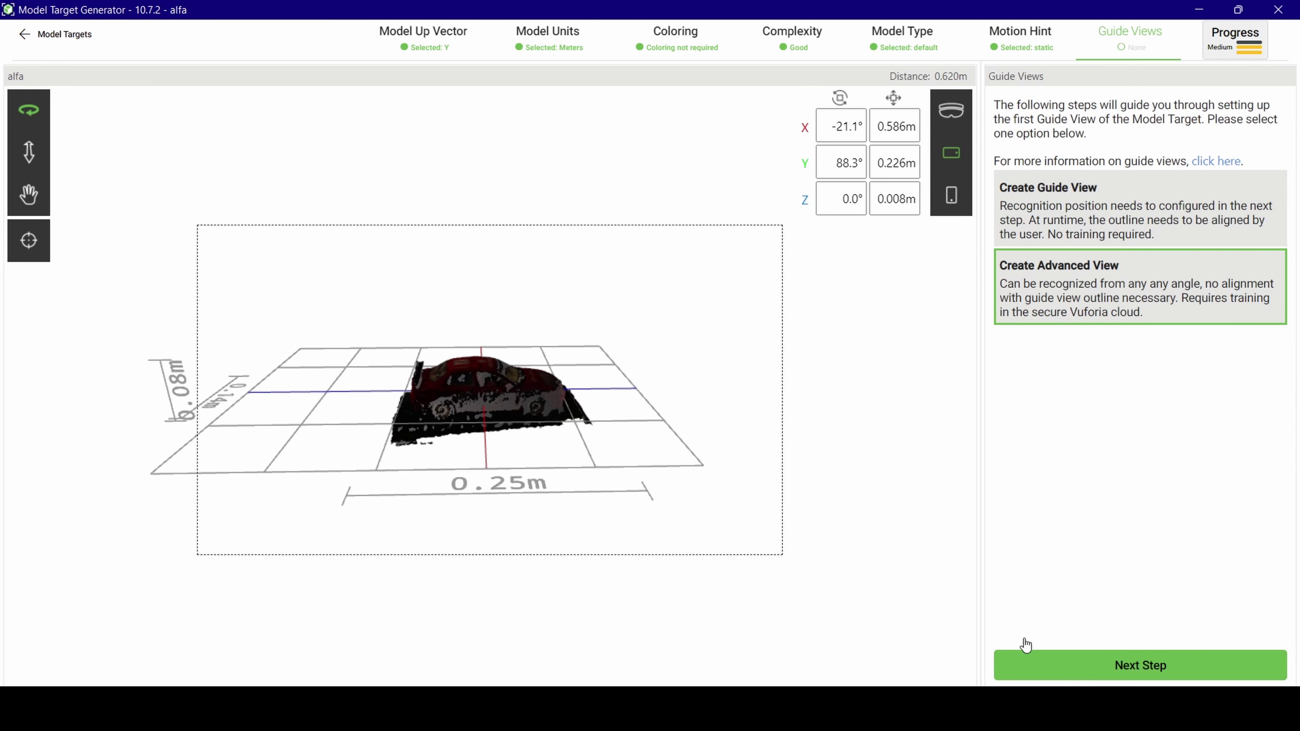
left_click(1143, 220)
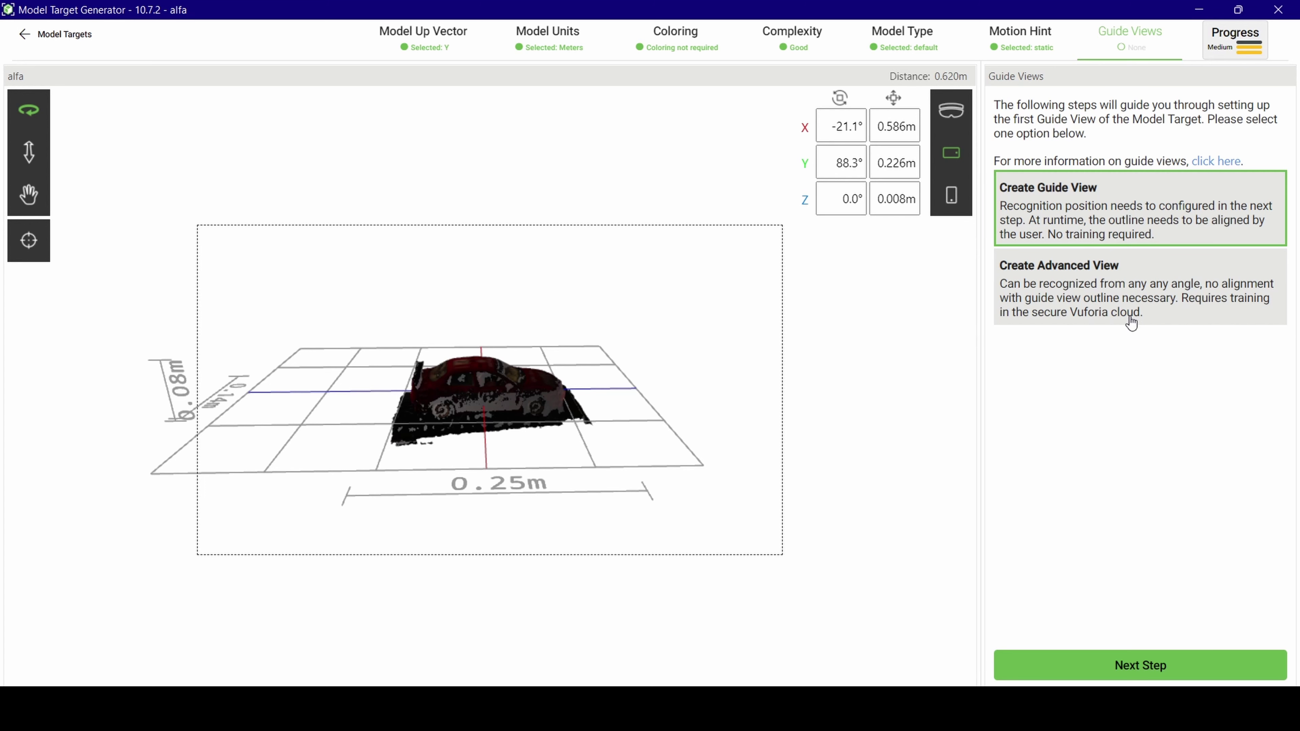
left_click(1107, 303)
left_click(1154, 232)
left_click(1103, 678)
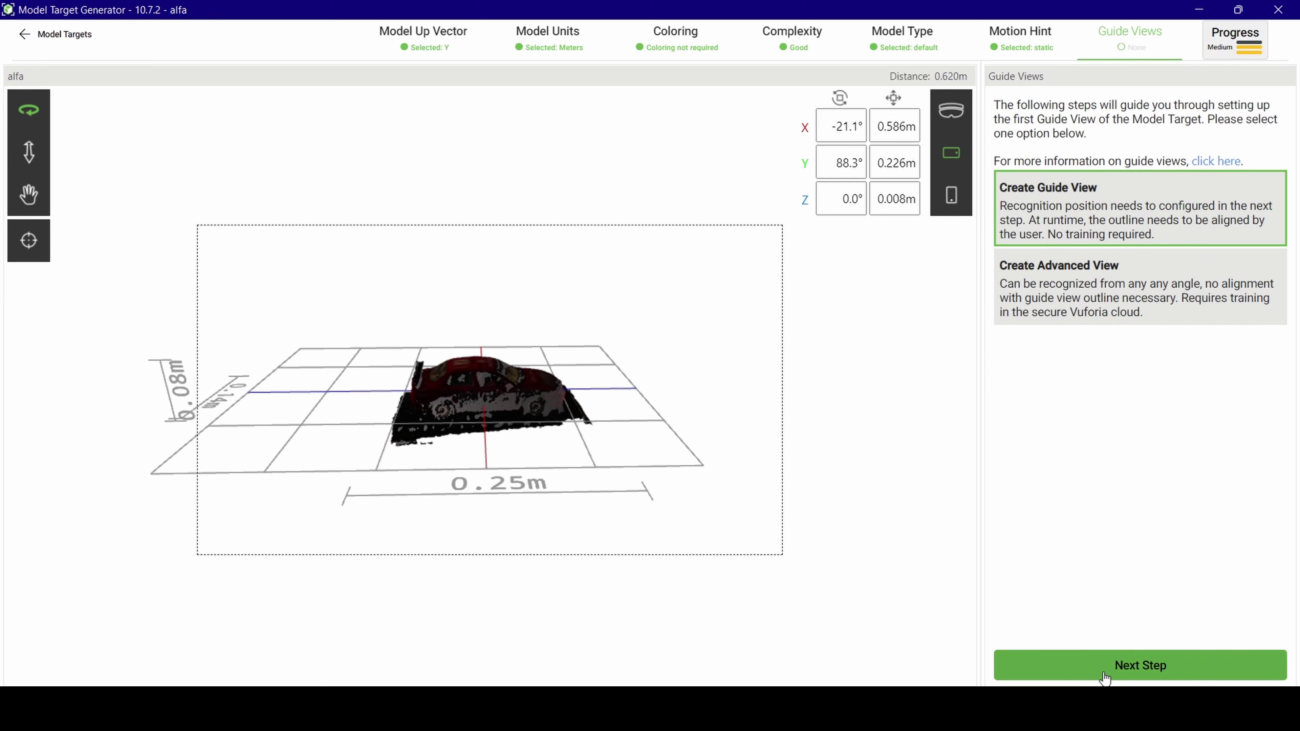
- Choose the Landscape (phones and tablets) field of view for the guide view
left_click(1103, 302)
left_click(1063, 249)
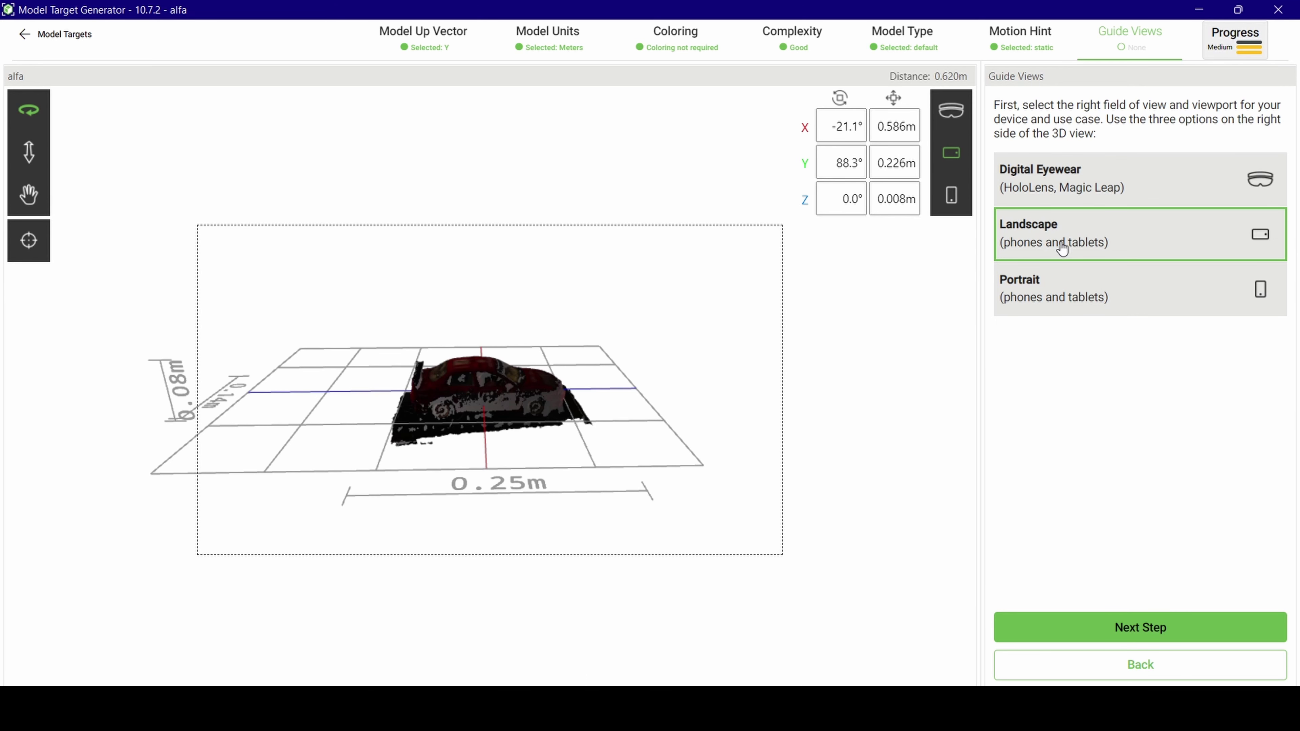
left_click_drag(626, 427, 627, 427)
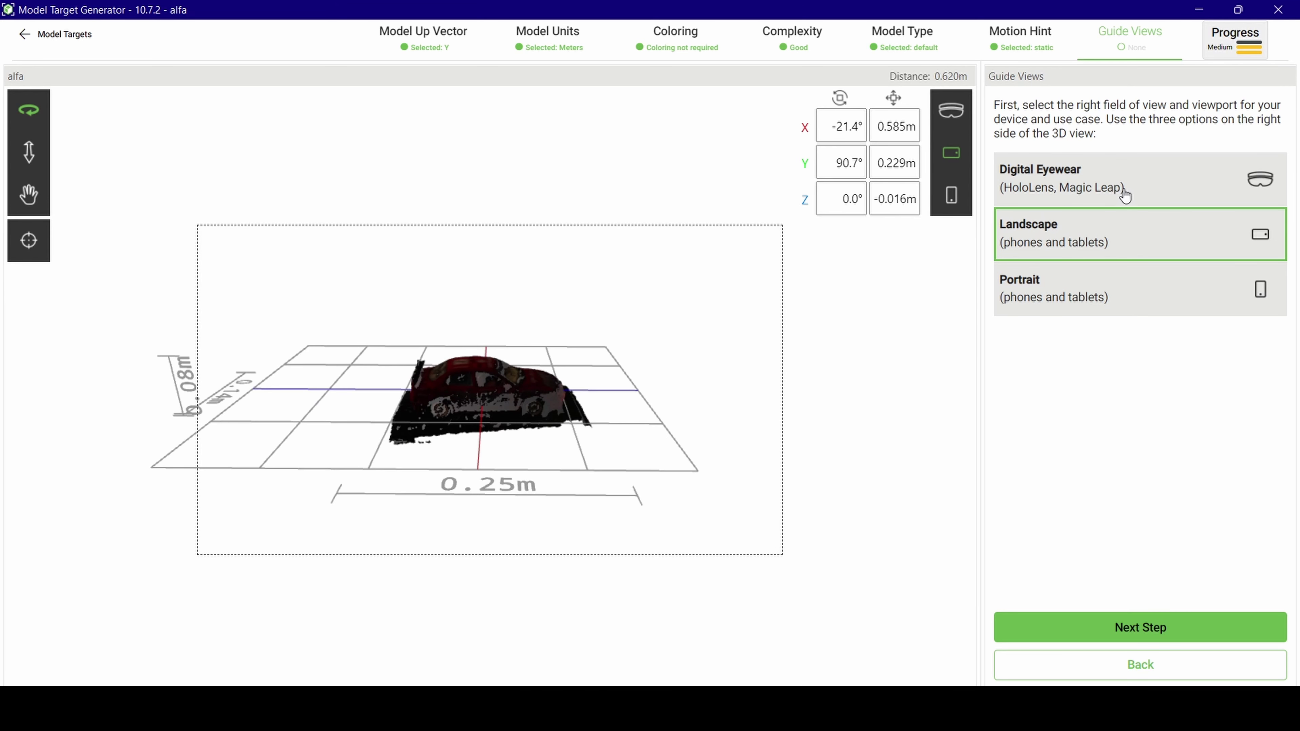
left_click(1128, 170)
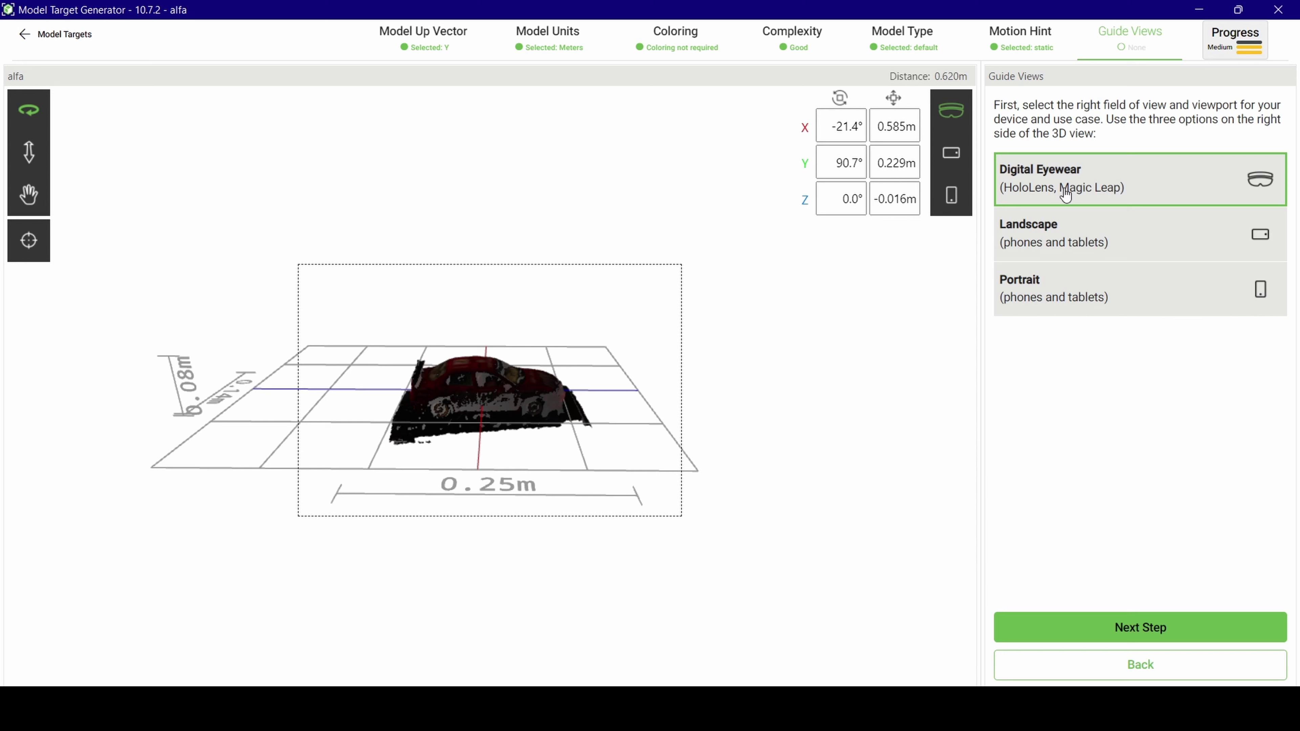
left_click(1053, 255)
left_click(1095, 303)
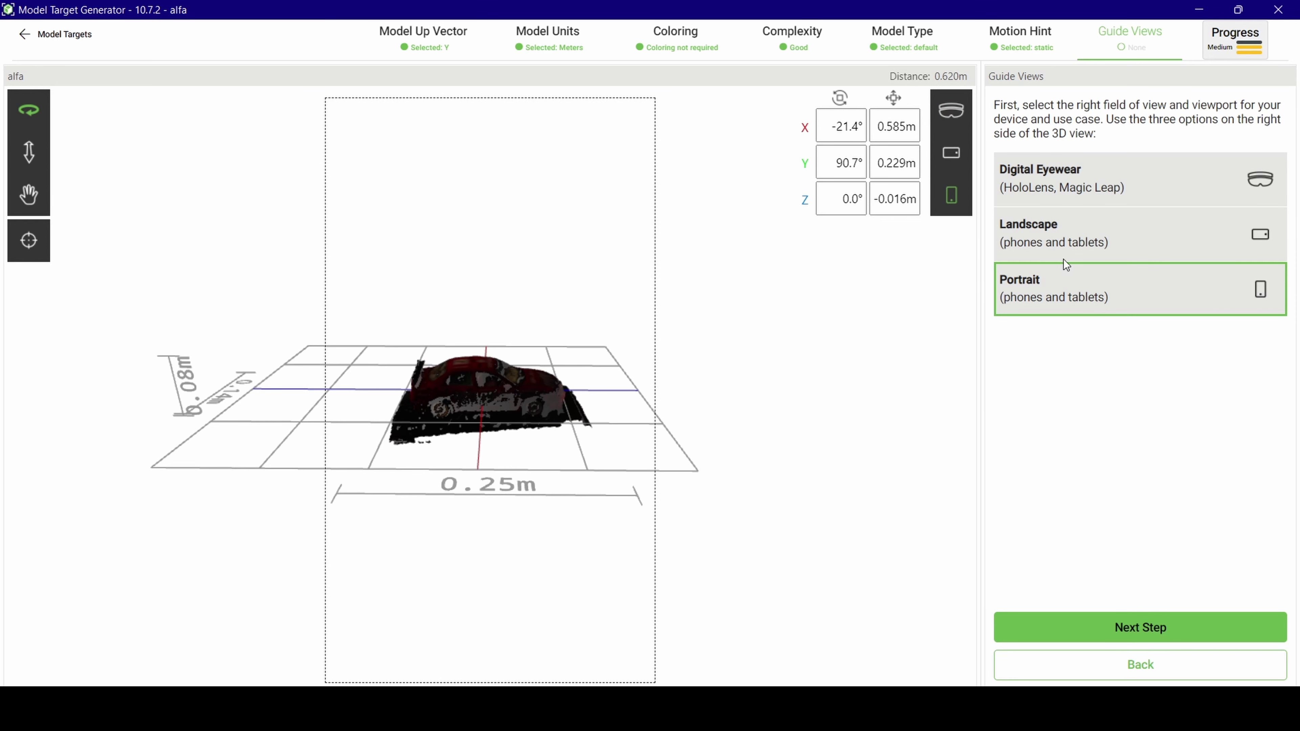
left_click(1074, 246)
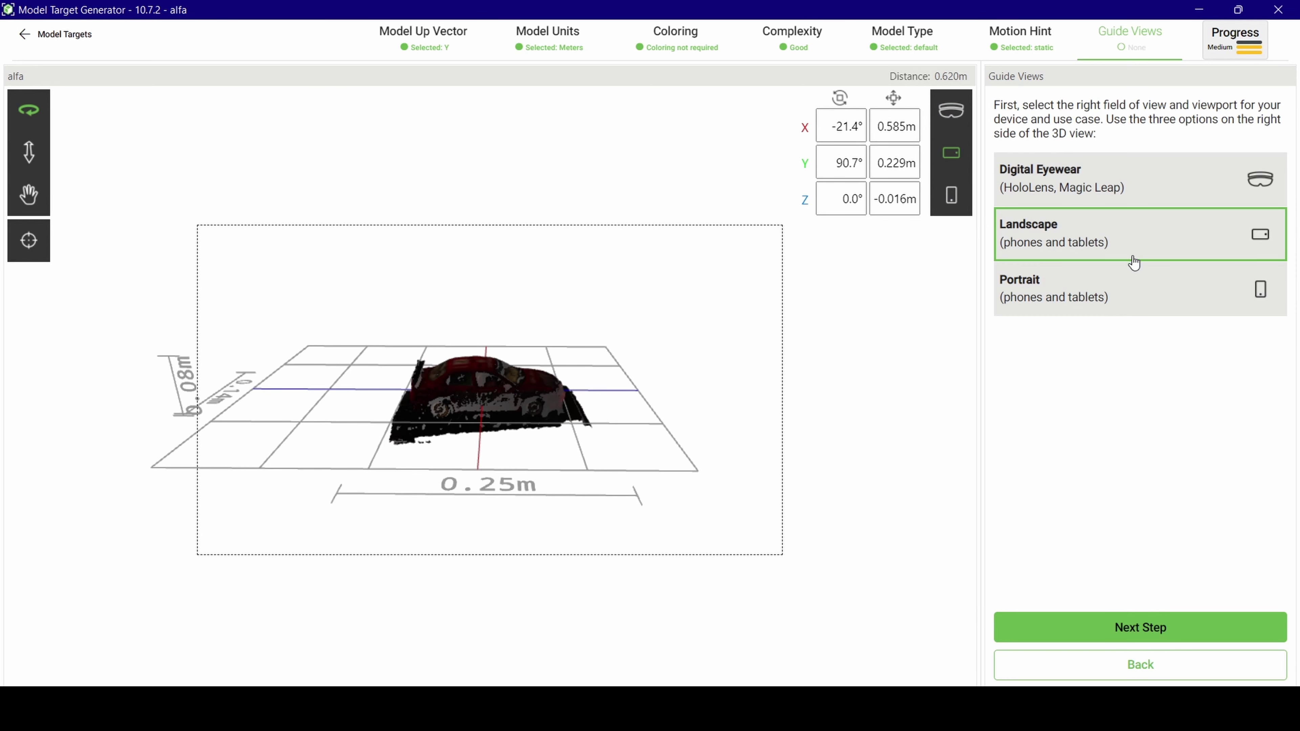
left_click(1151, 637)
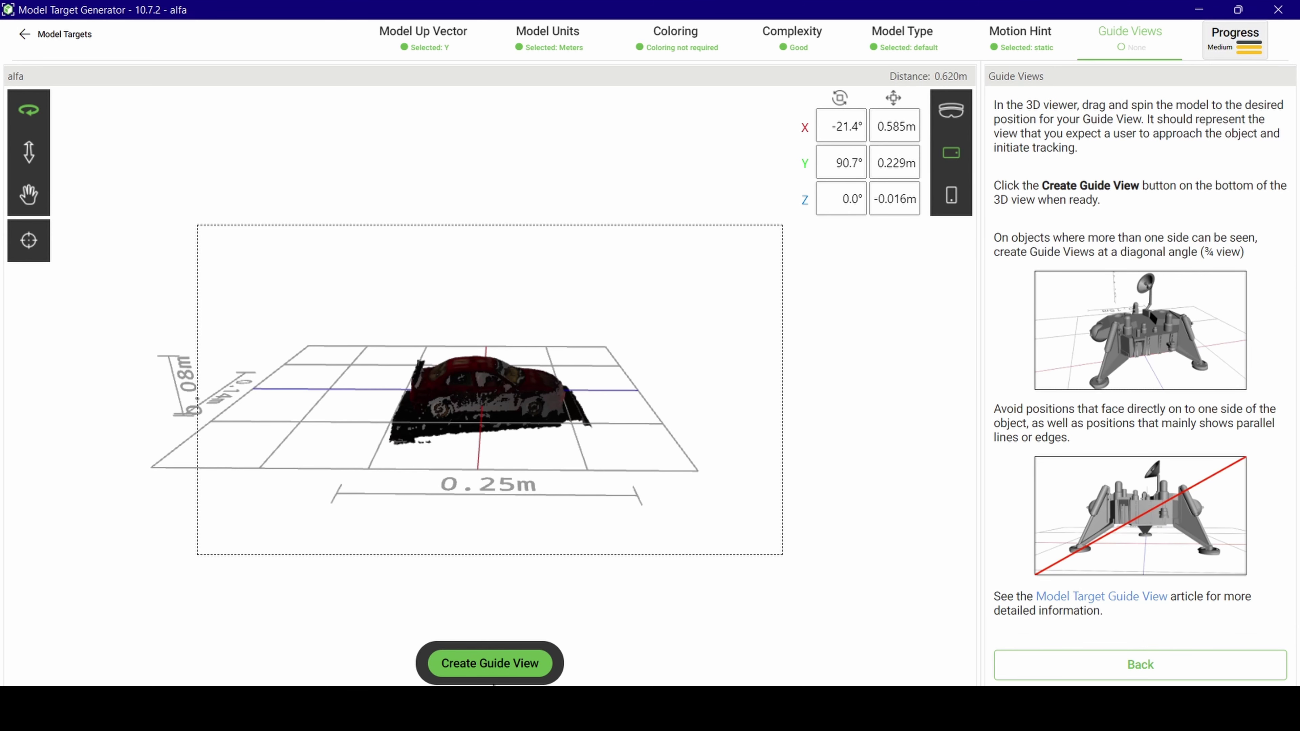
- Create a first guide view and zoom in, then cancel the started generation
left_click(507, 675)
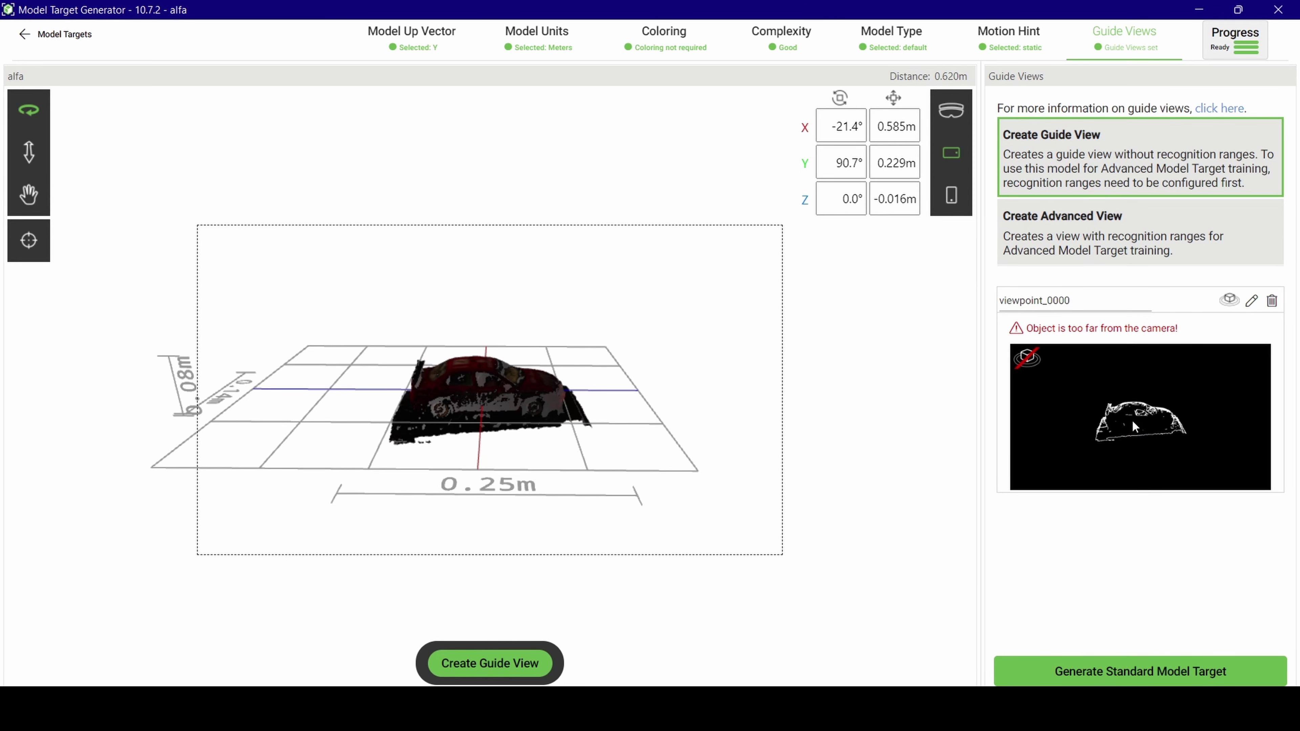
scroll(605, 392, "up", 2)
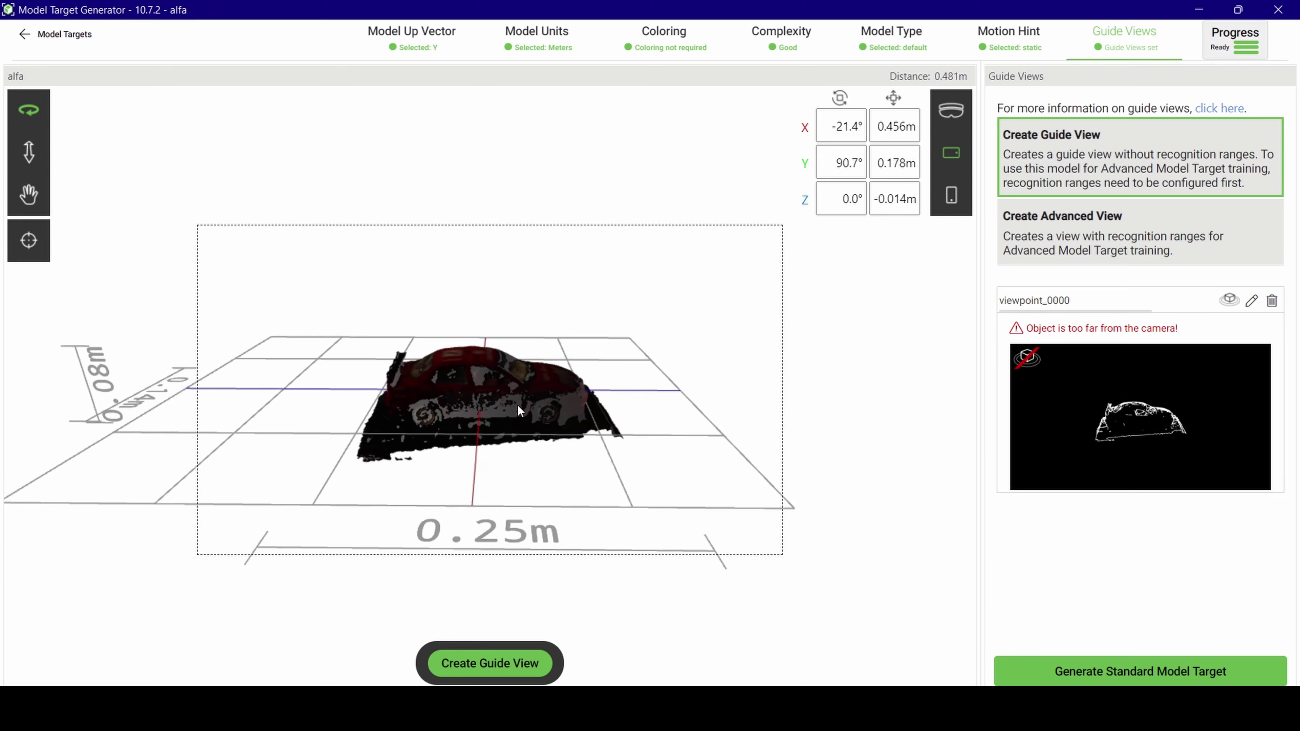
scroll(517, 404, "up", 3)
scroll(517, 404, "up", 2)
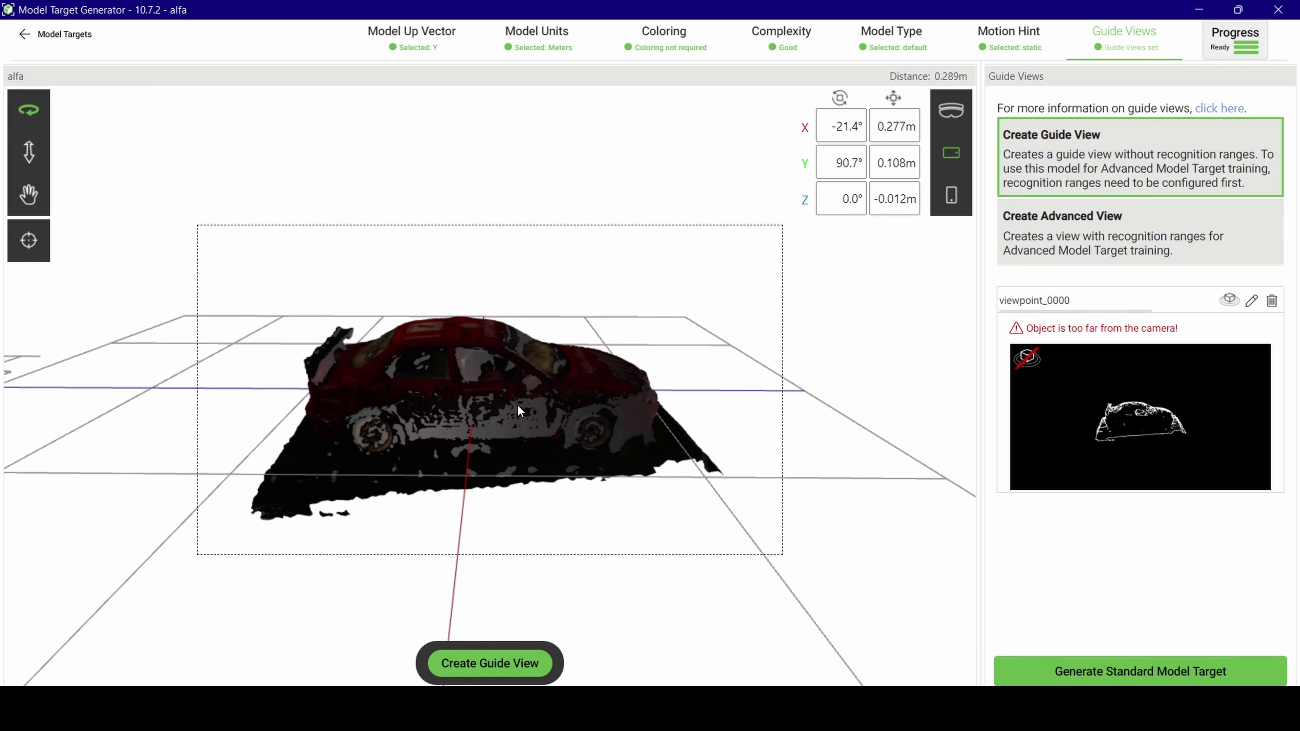
left_click(1094, 671)
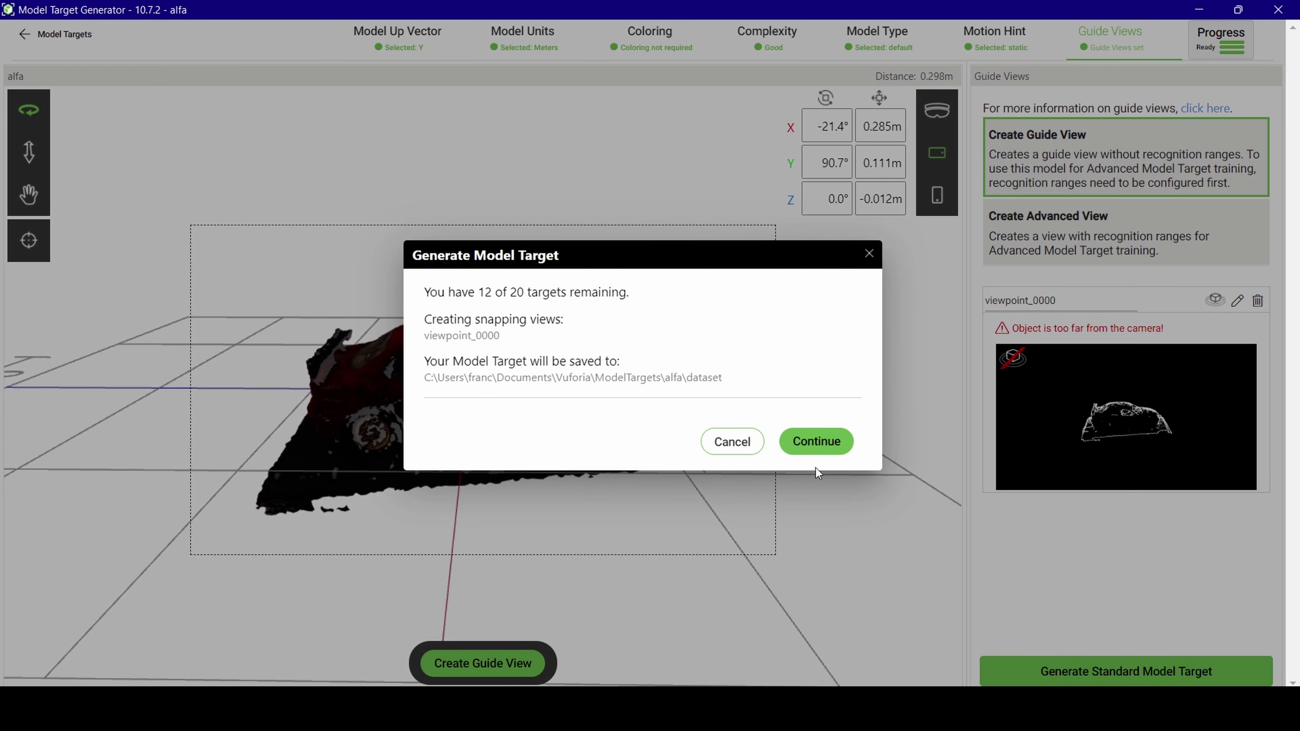
left_click(748, 447)
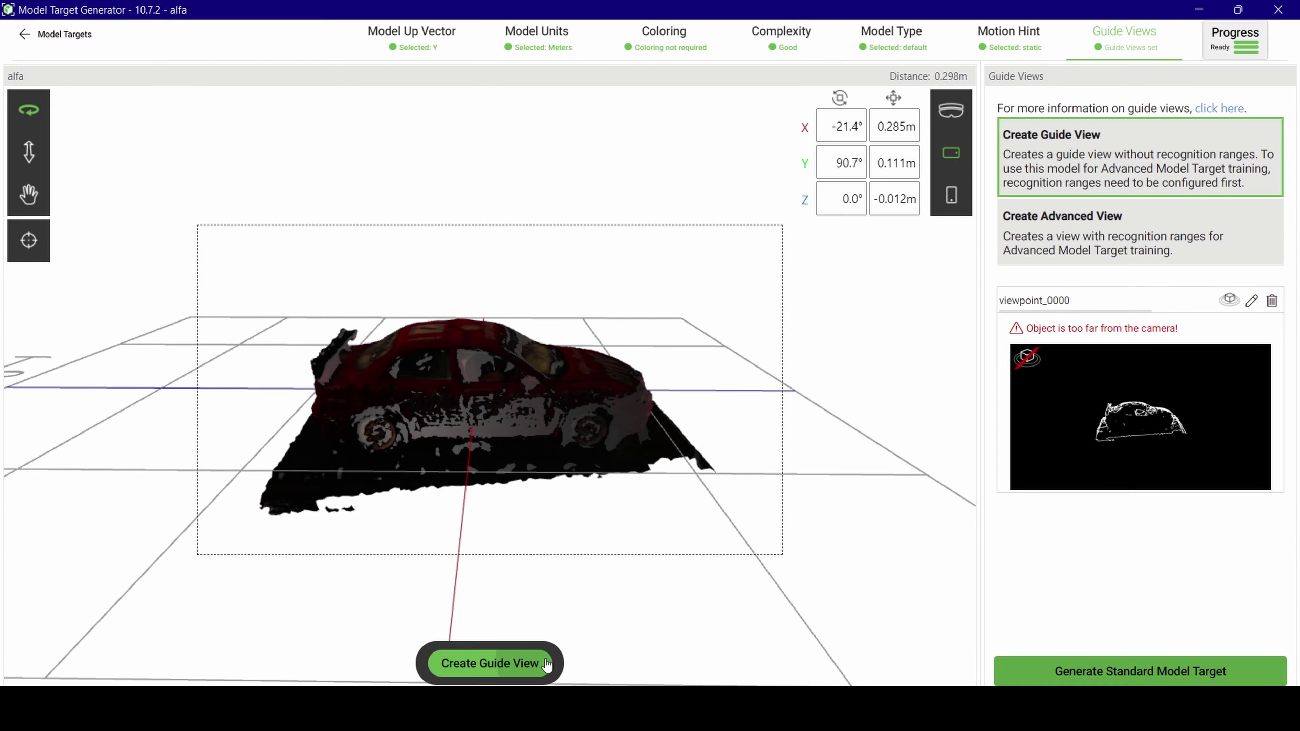
- Add a second guide view, then delete both guide views to start over
left_click(547, 665)
scroll(1140, 578, "down", 1)
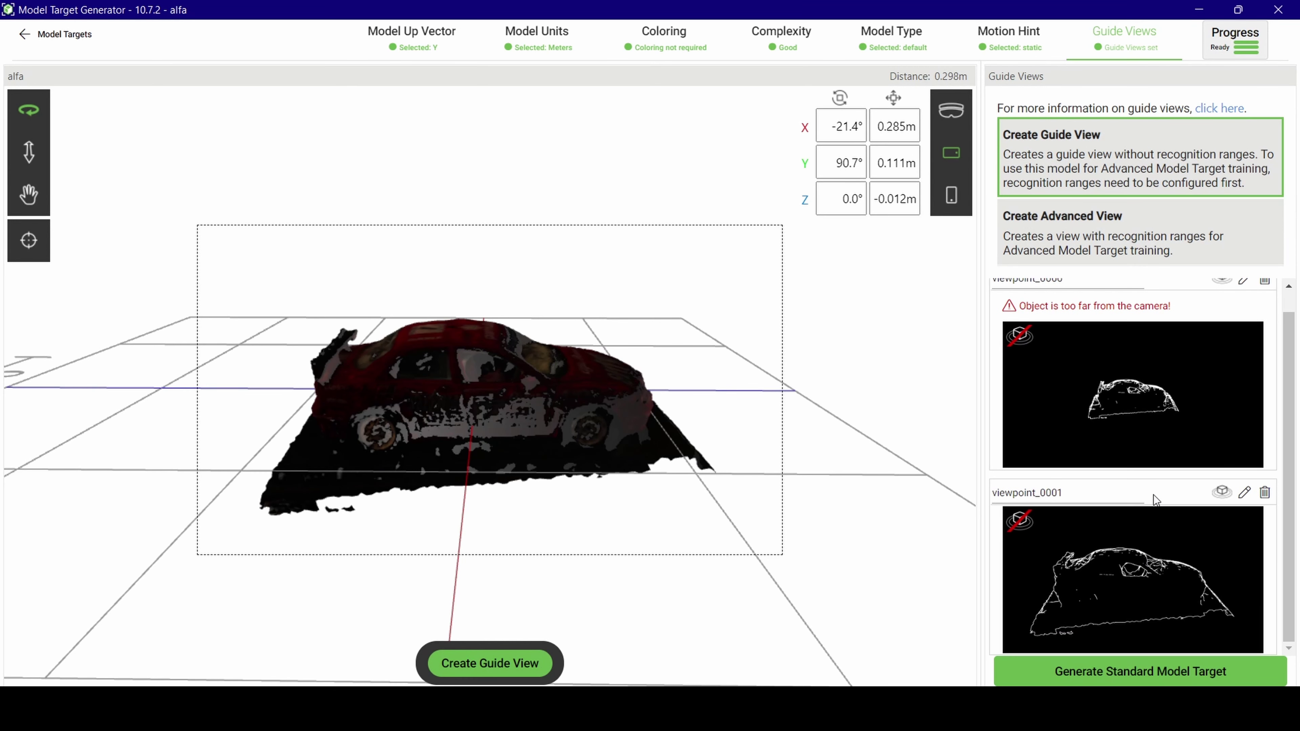
left_click(1265, 493)
left_click(1252, 483)
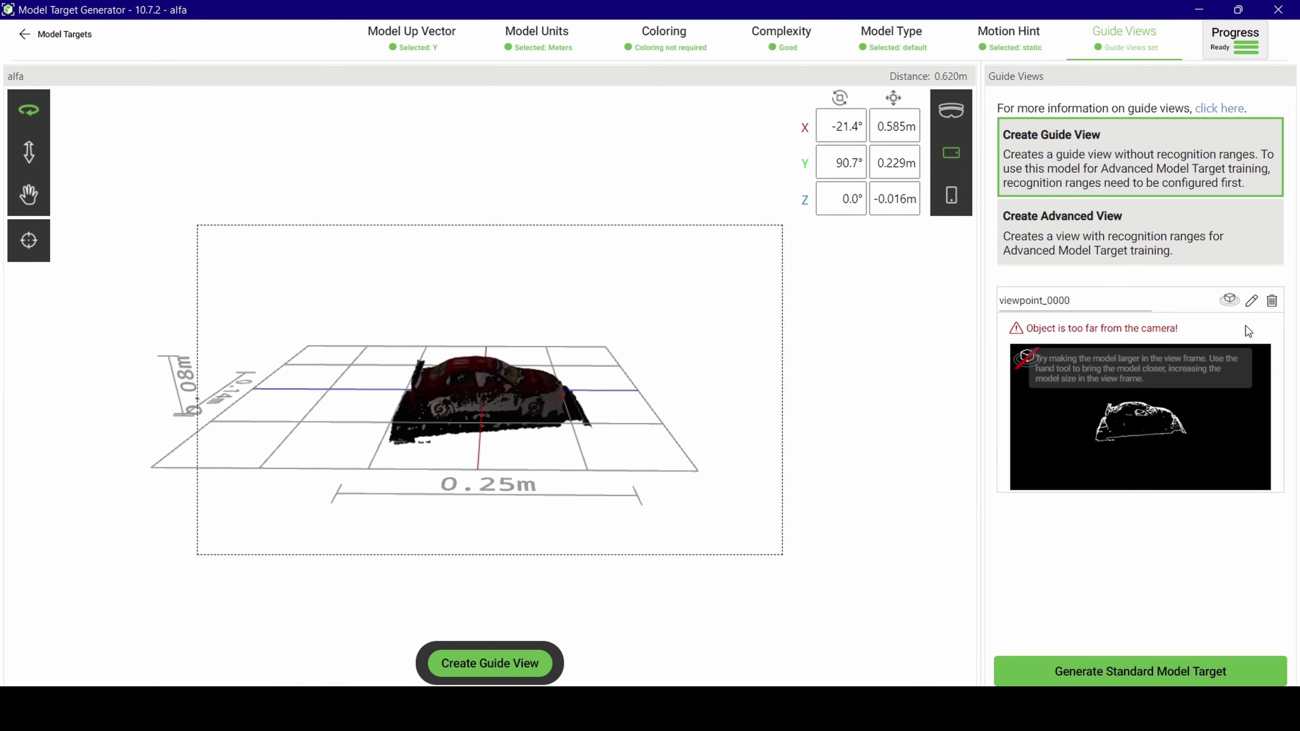
left_click(1272, 301)
scroll(478, 440, "up", 5)
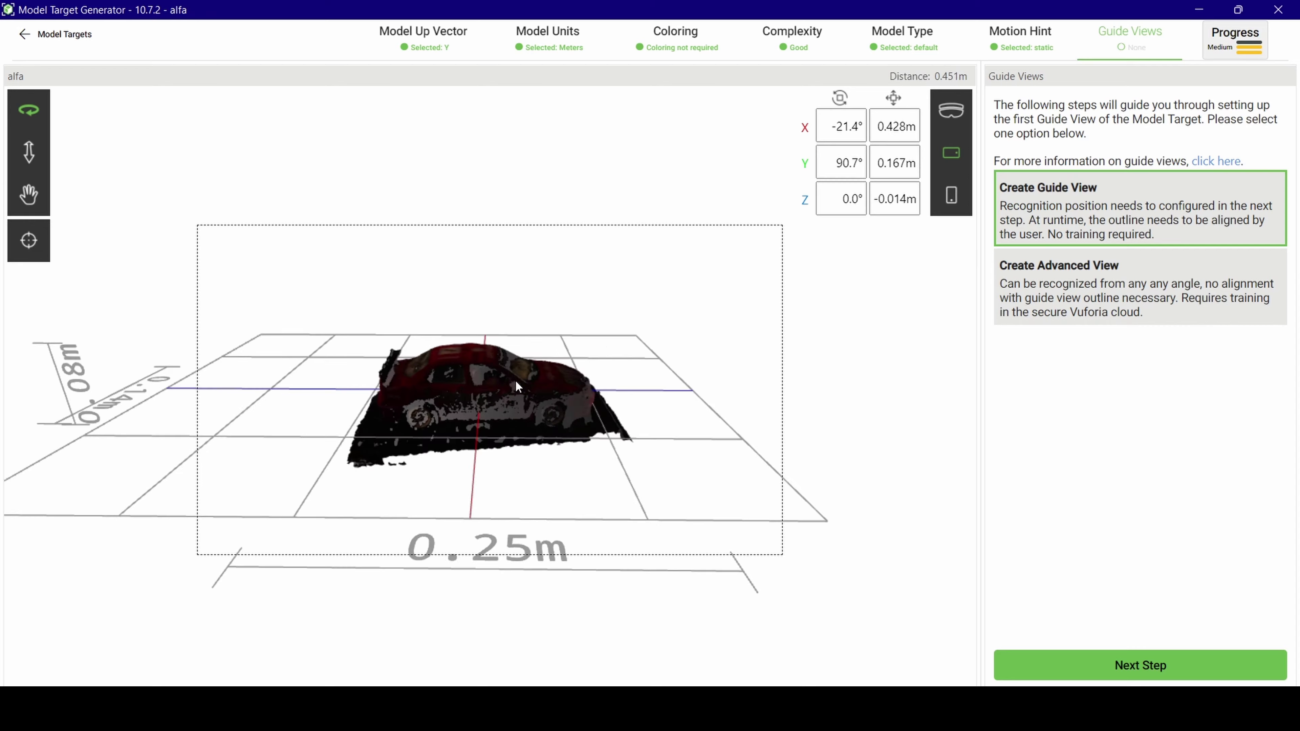
- Recreate a single guide view of the car from the close-up angle
left_click(1117, 663)
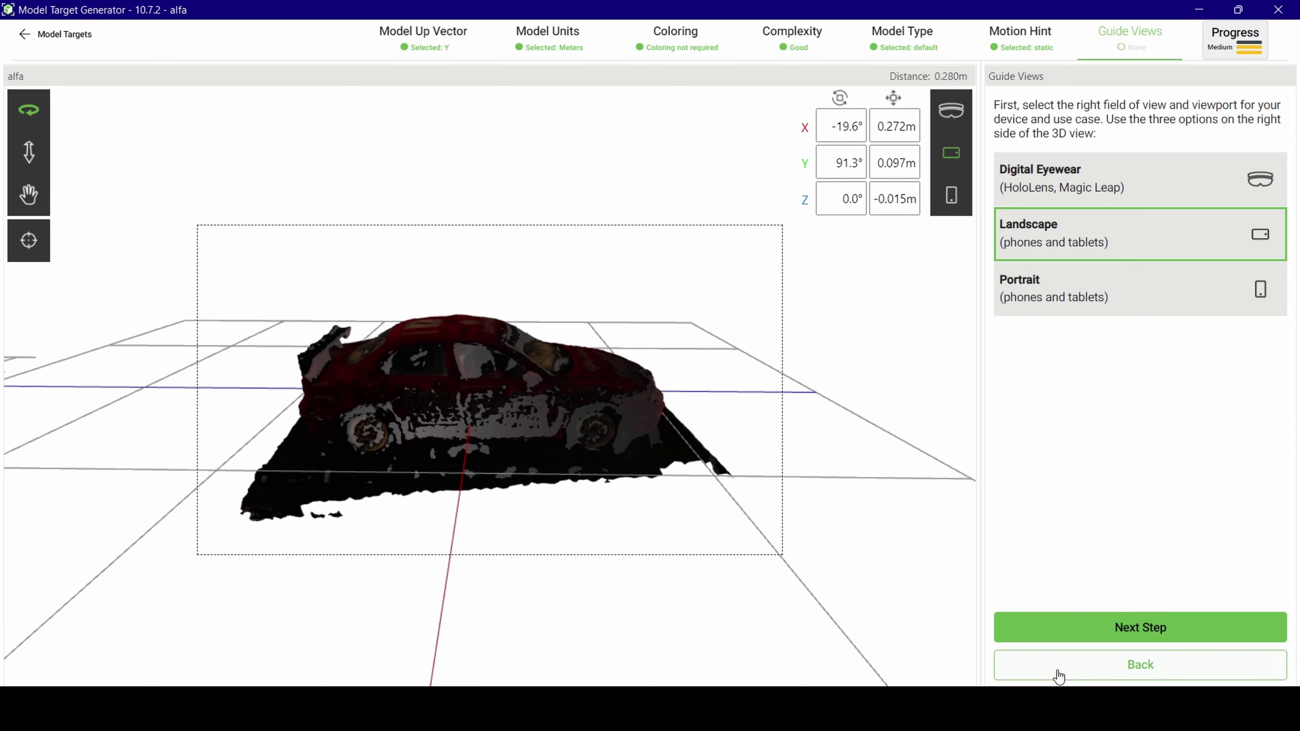
left_click(1168, 631)
left_click(523, 658)
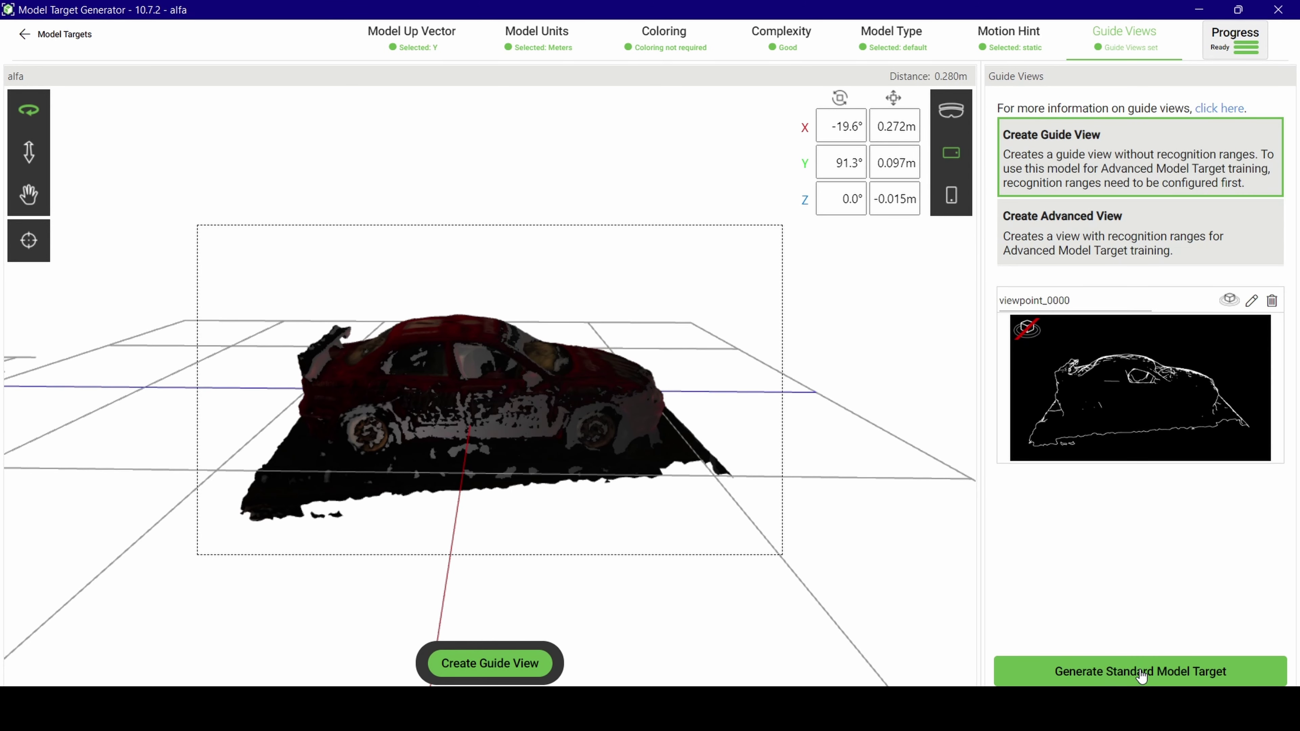
left_click(1141, 674)
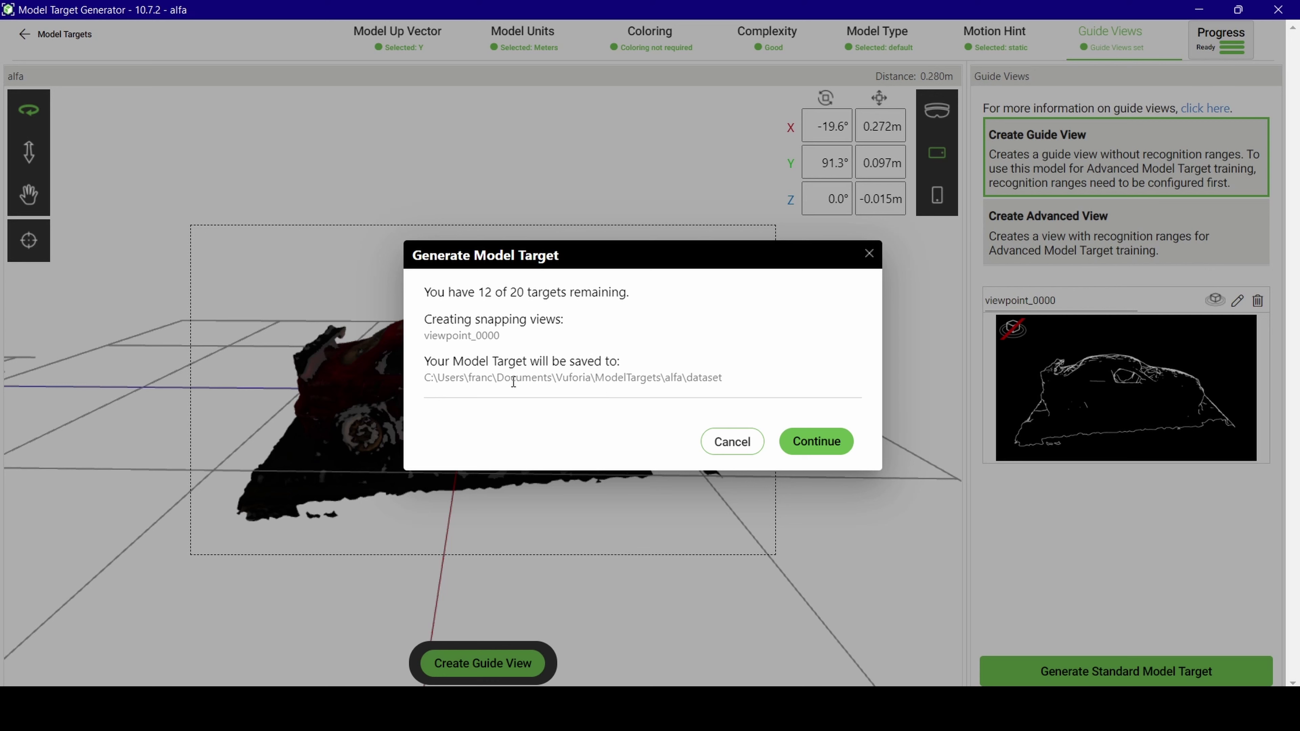
- Review the save path and generate the standard Model Target dataset
triple_click(587, 377)
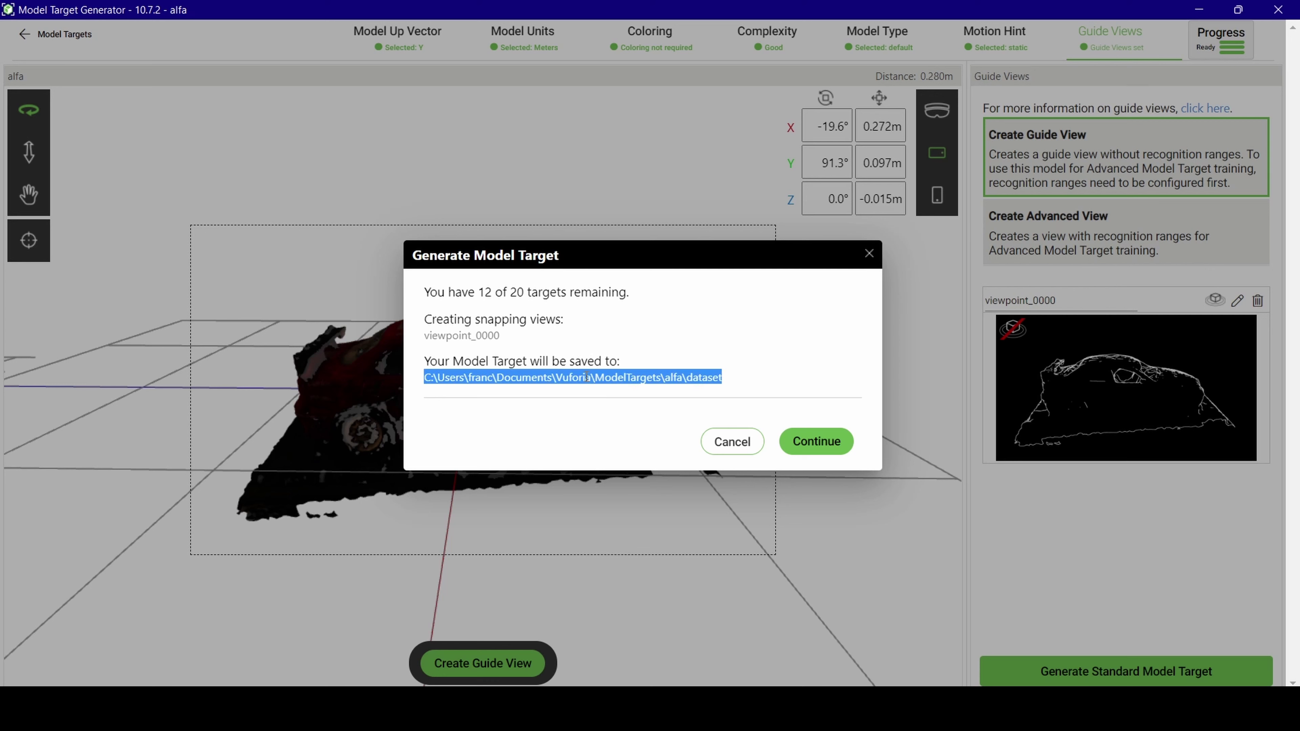
left_click(671, 404)
triple_click(629, 377)
left_click(695, 383)
triple_click(695, 379)
left_click(655, 374)
triple_click(668, 378)
left_click(817, 450)
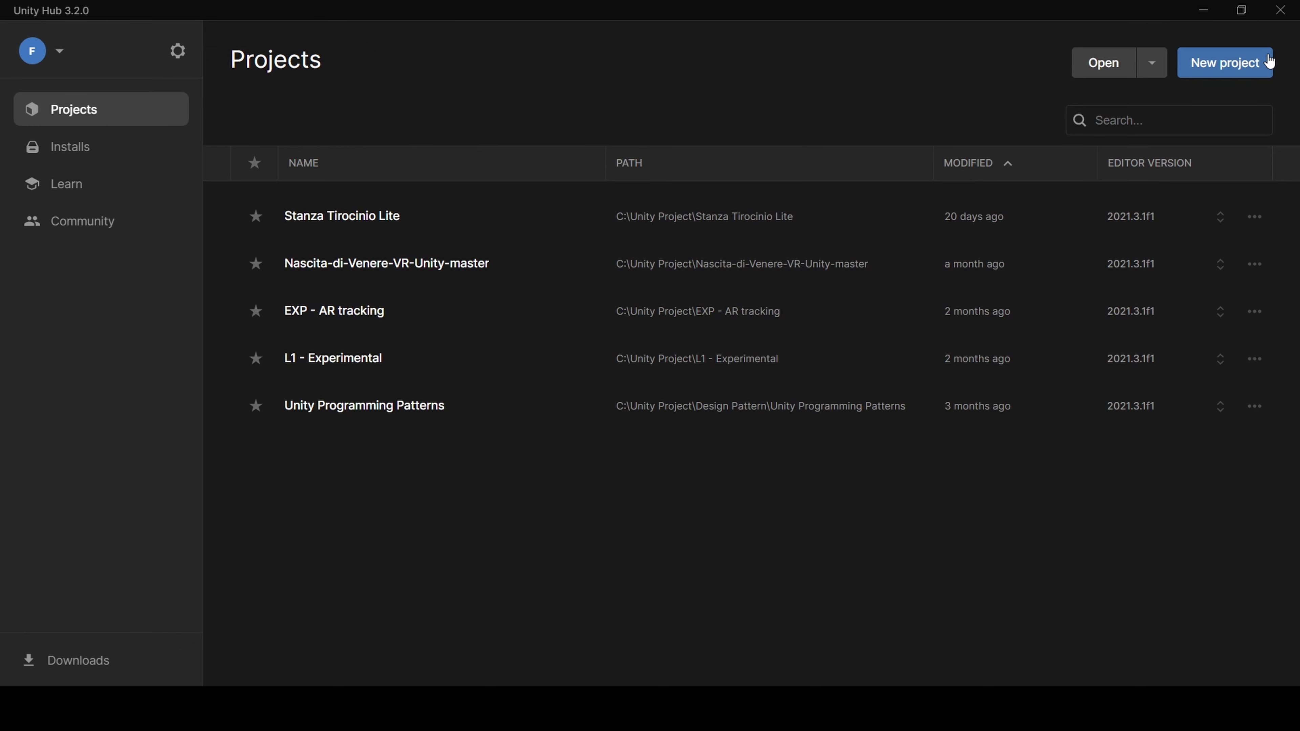
- Create a 3D Core Unity project named 'Test tracking Object'
left_click(1267, 56)
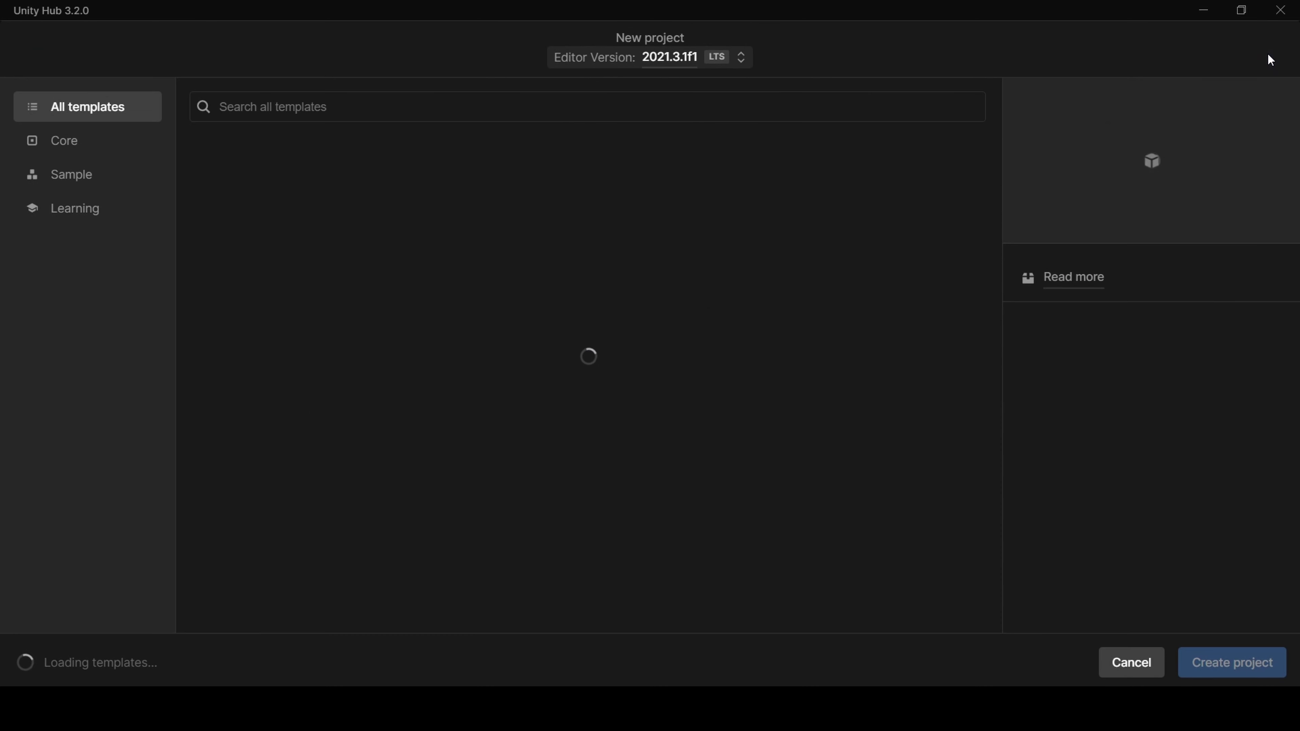
left_click(1140, 431)
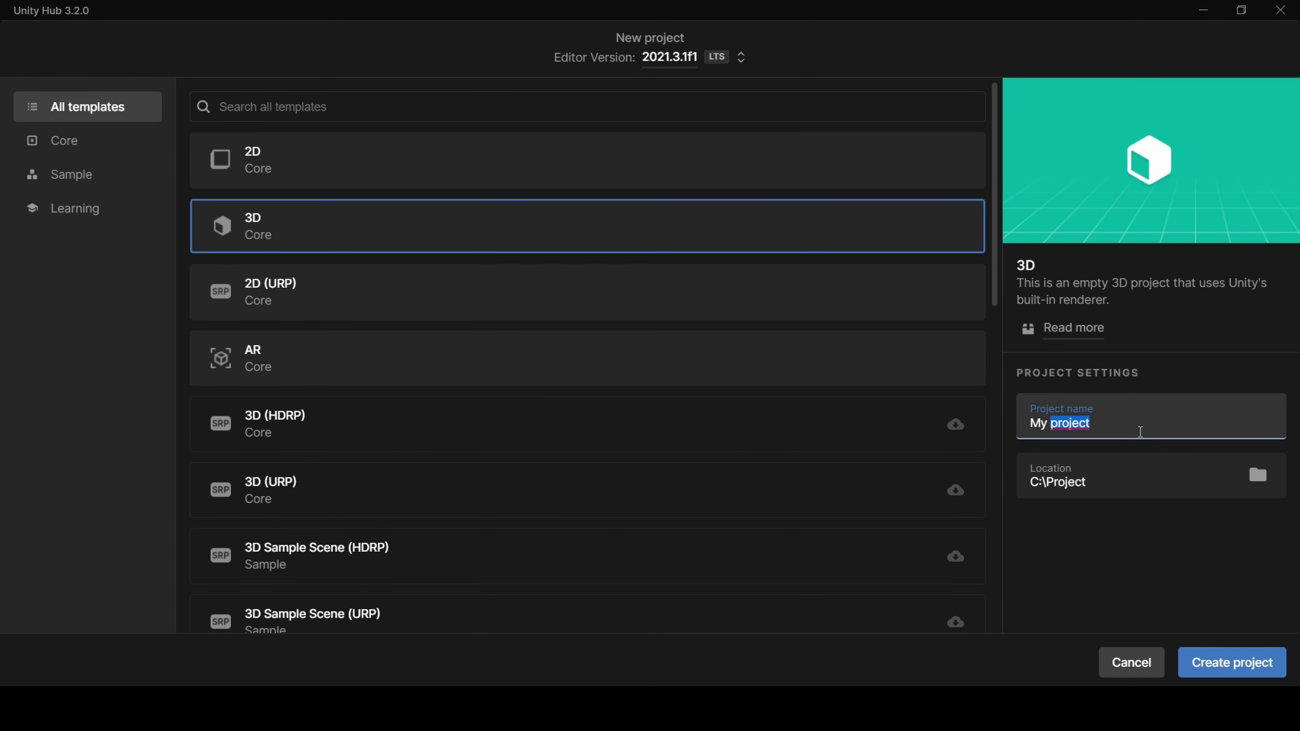
type("T")
type("king Ob")
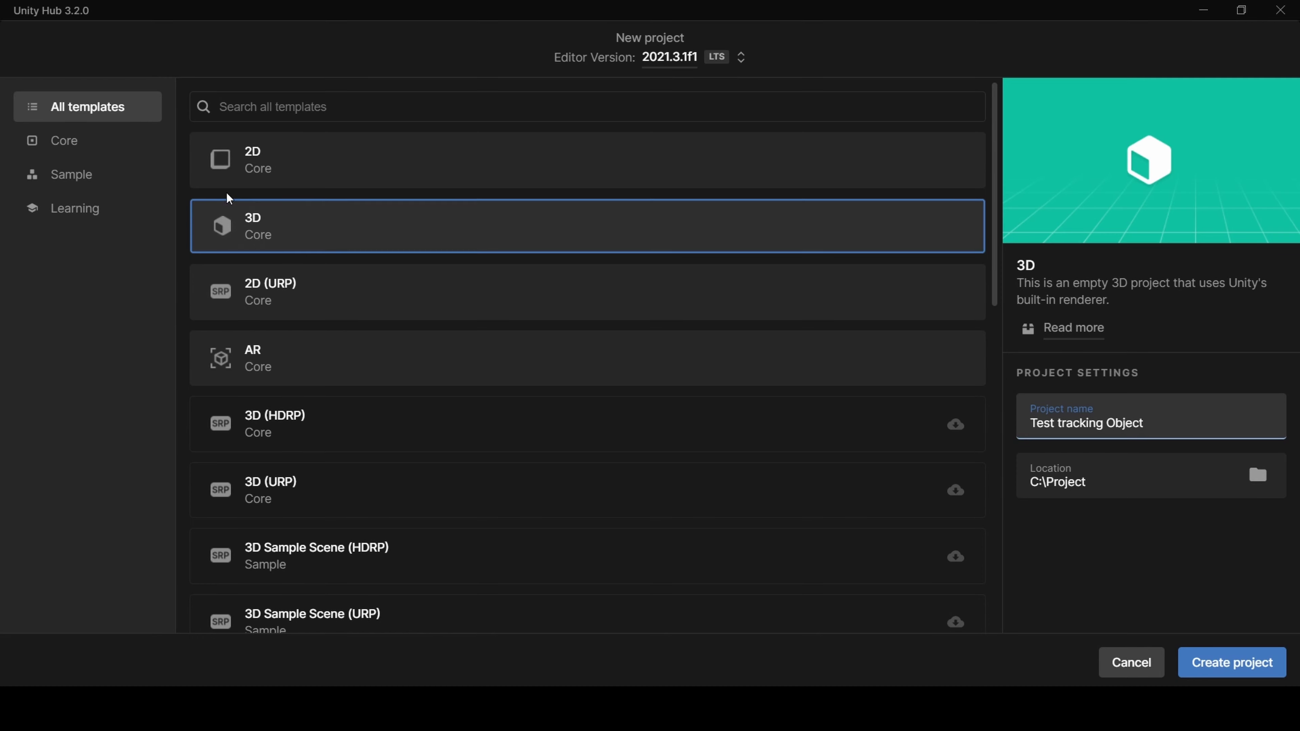
left_click(258, 213)
left_click(1223, 673)
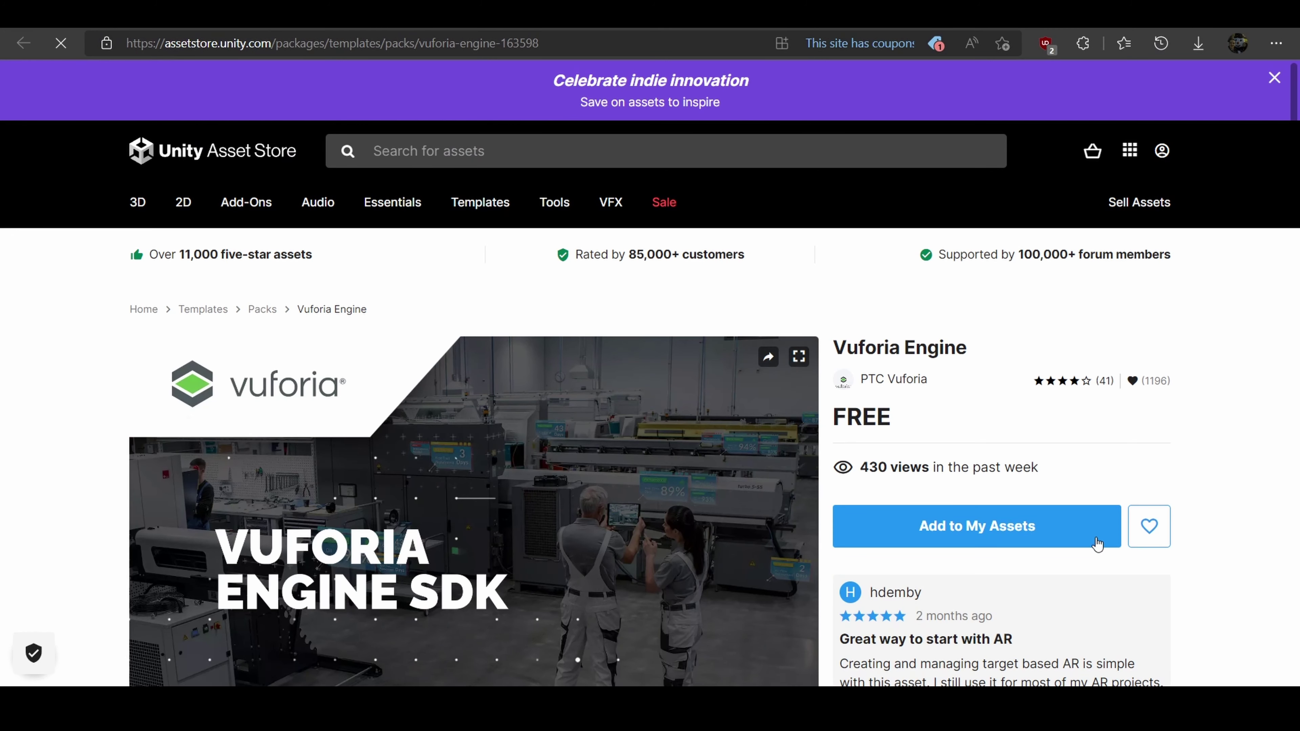
- Add Vuforia Engine to My Assets in the Asset Store, then return to the project
scroll(990, 527, "down", 4)
left_click(962, 336)
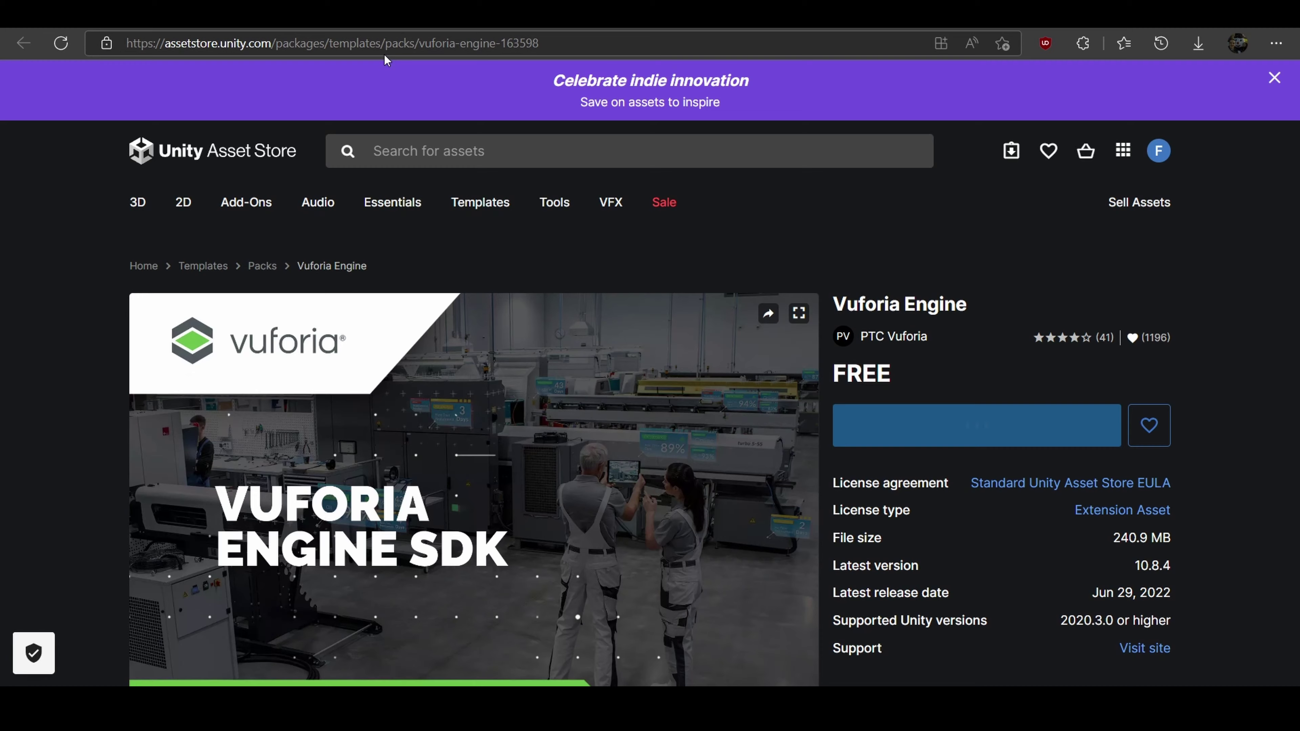
left_click(424, 46)
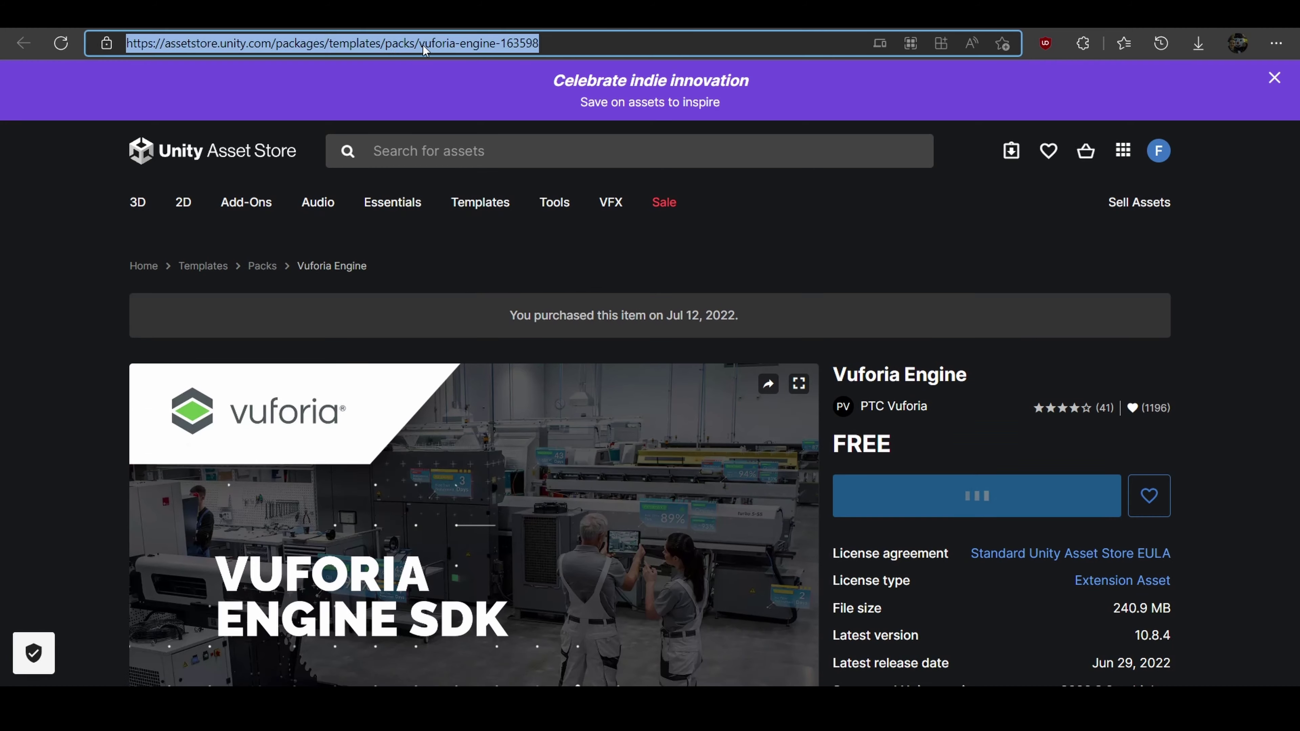
scroll(750, 505, "down", 4)
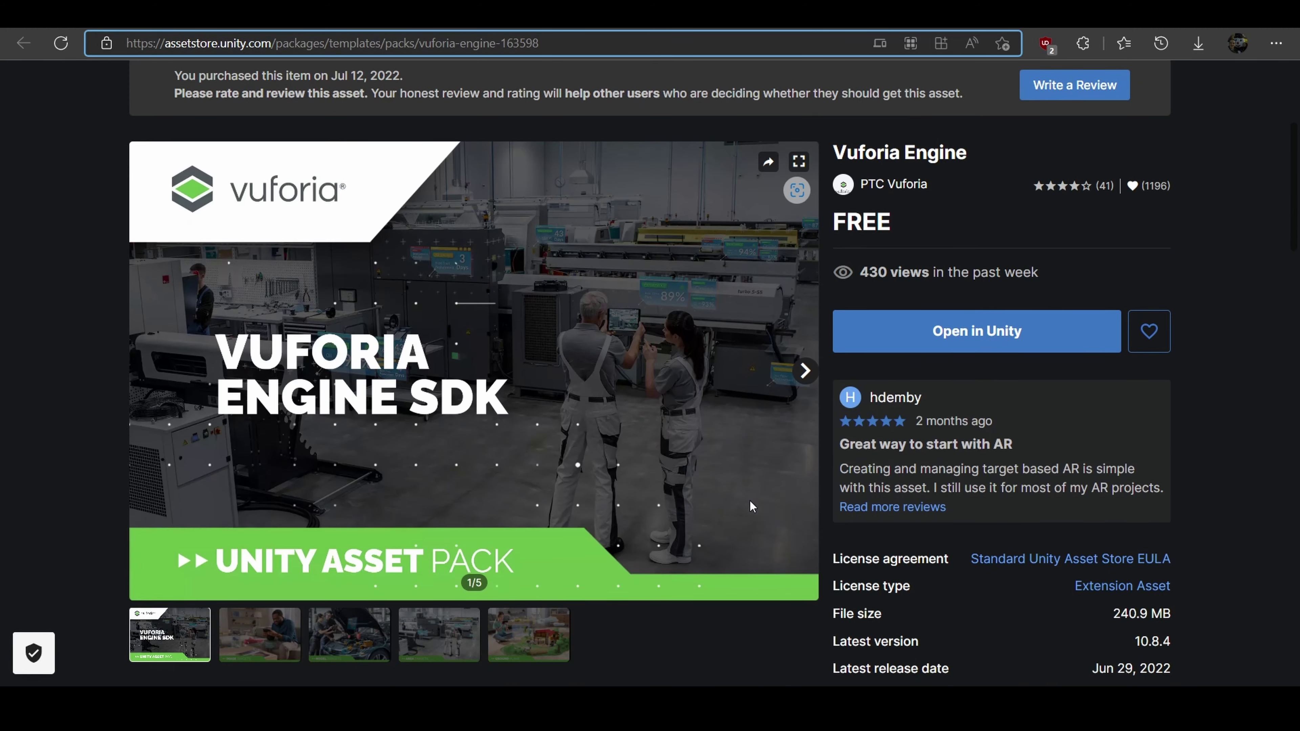
scroll(750, 506, "down", 5)
scroll(750, 506, "up", 8)
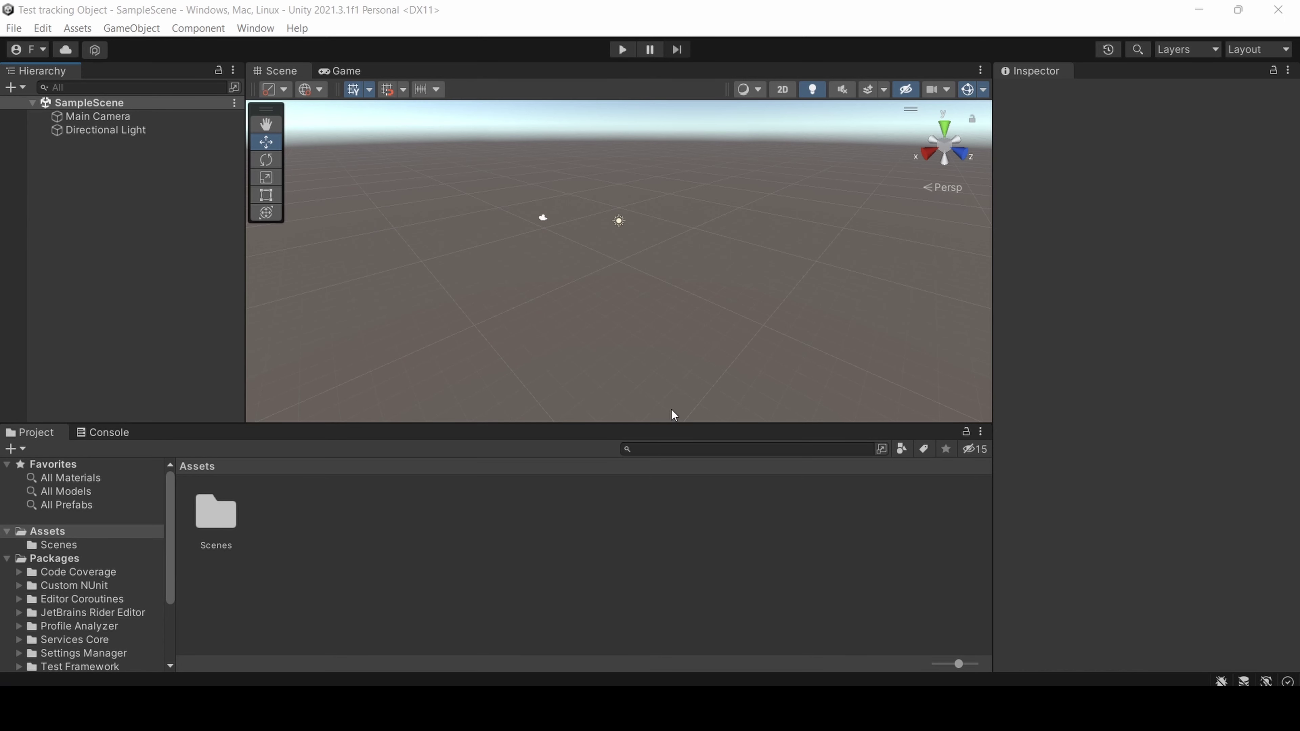
- Find the Vuforia Engine package under My Assets in the Package Manager
left_click(219, 29)
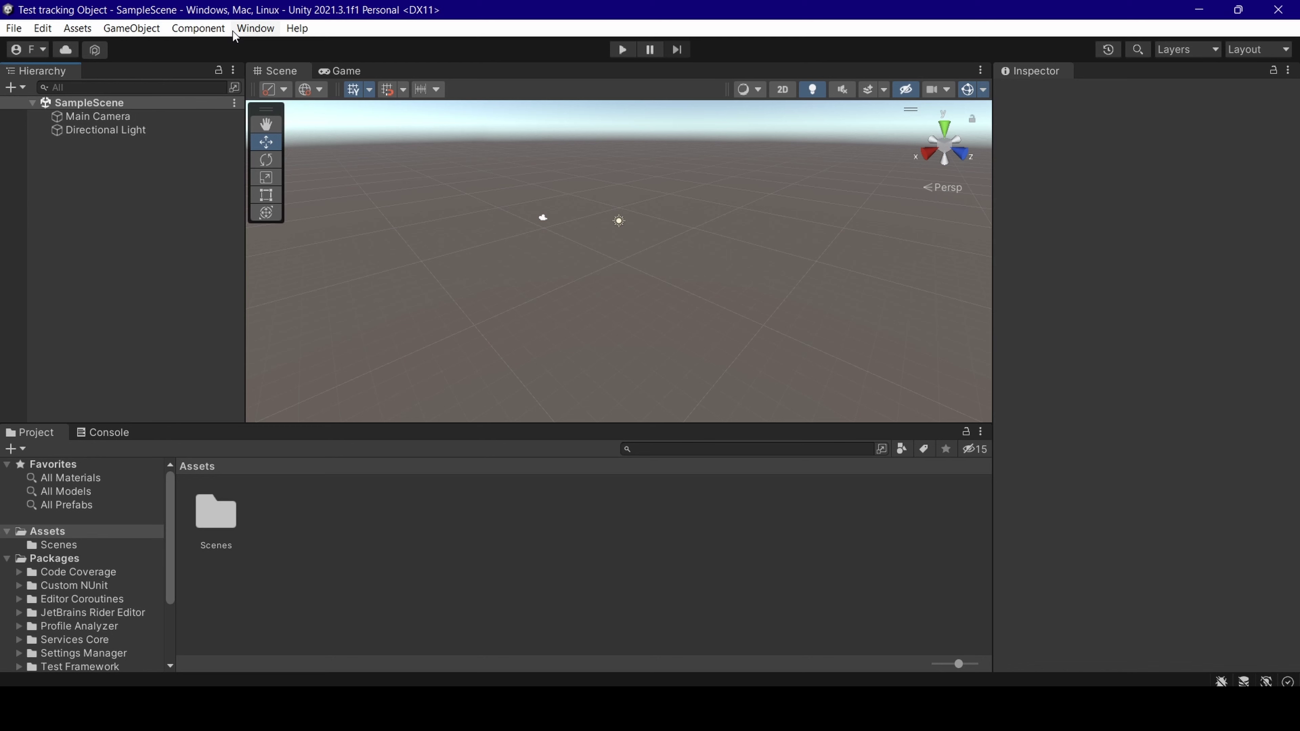
left_click(232, 31)
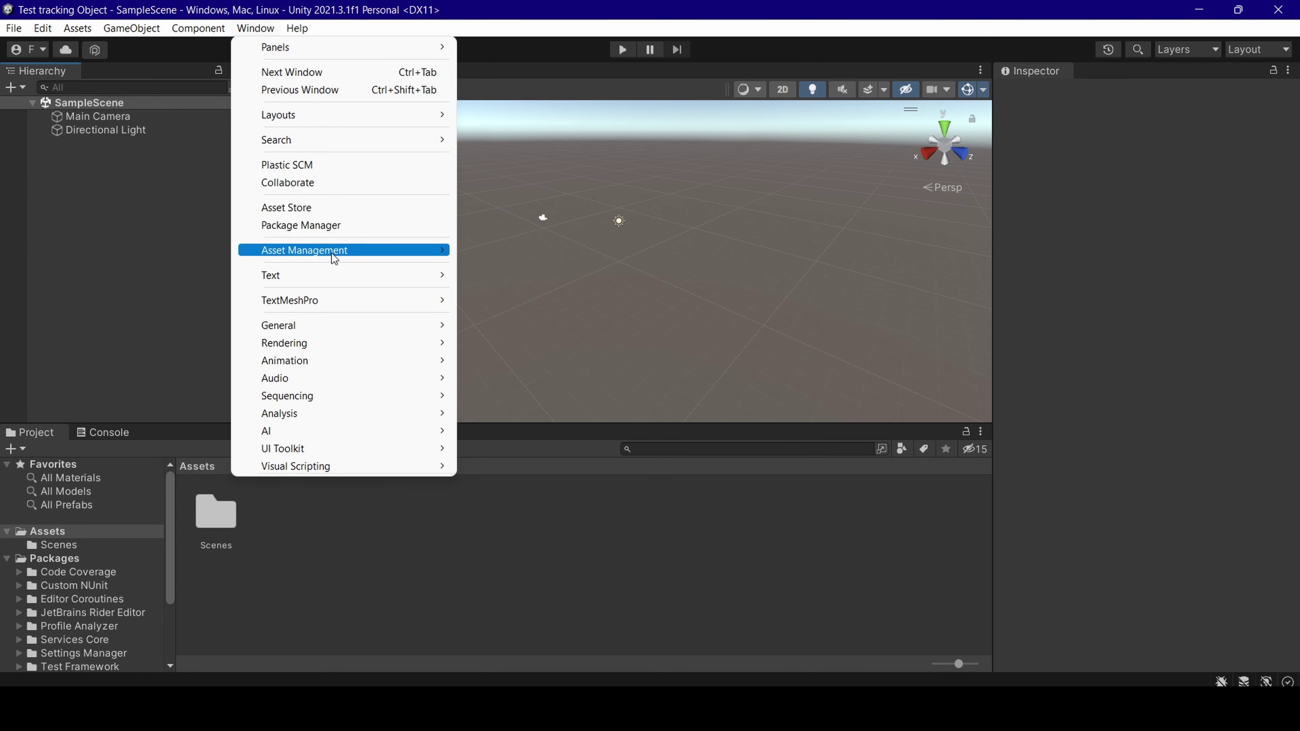
left_click(330, 225)
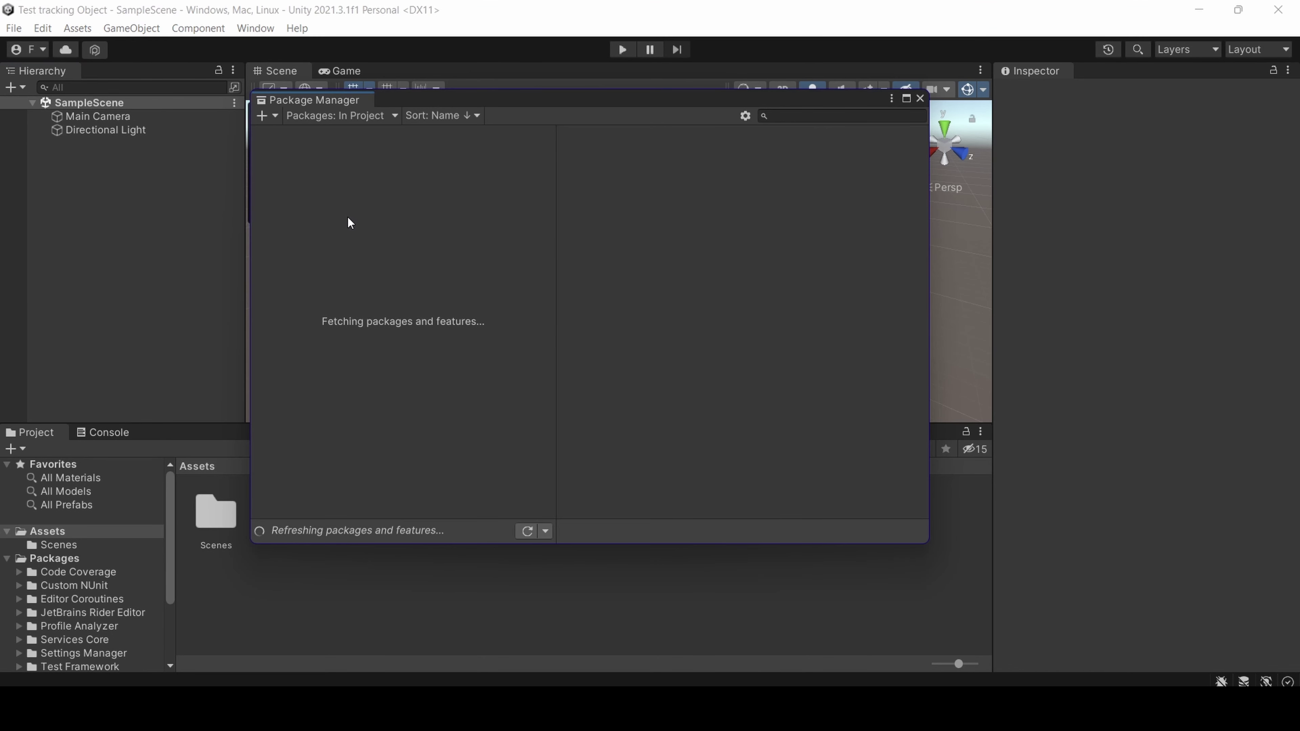
left_click(390, 115)
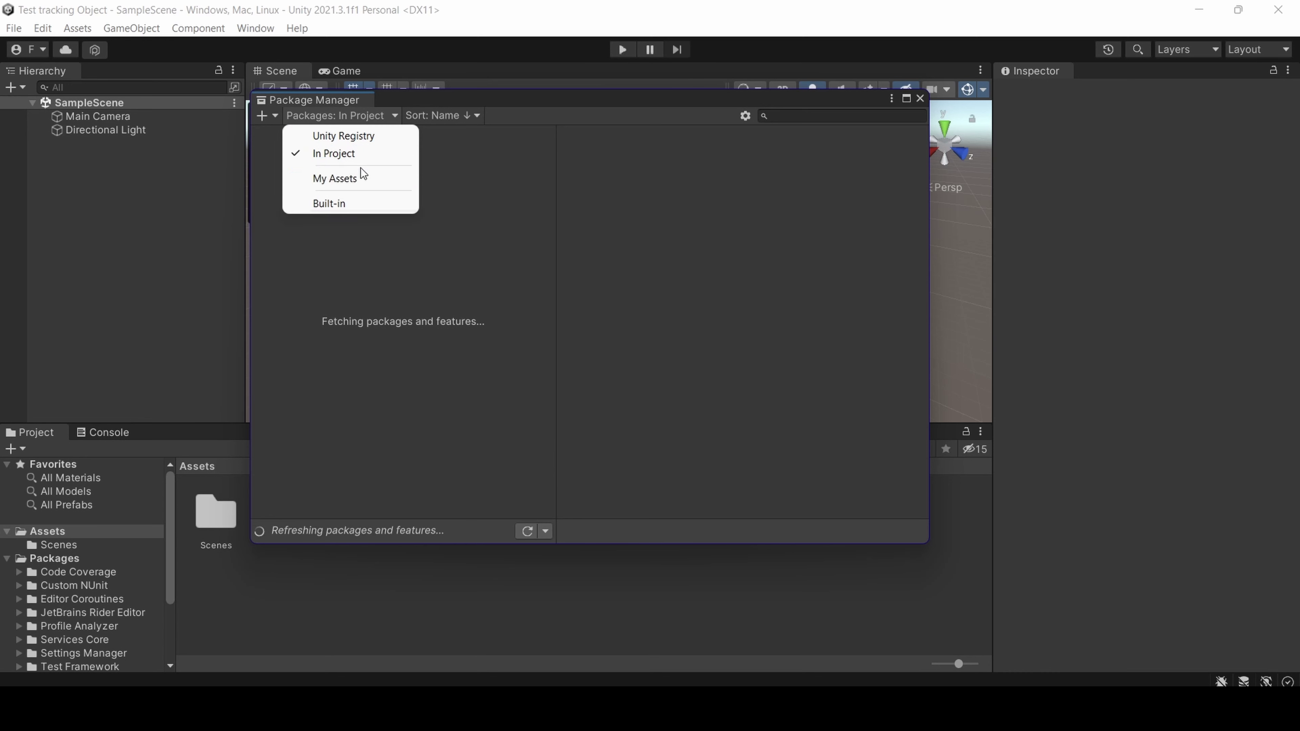
left_click(361, 177)
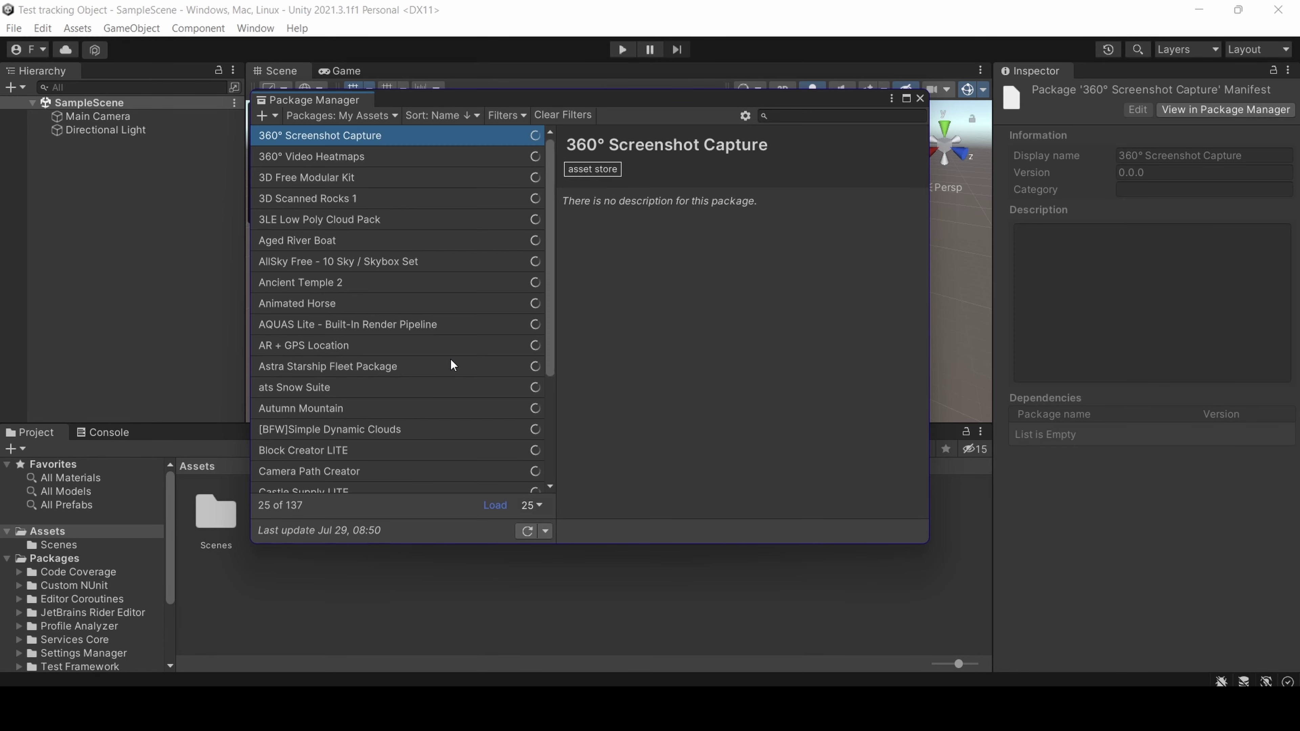
left_click(789, 115)
type("vuforia")
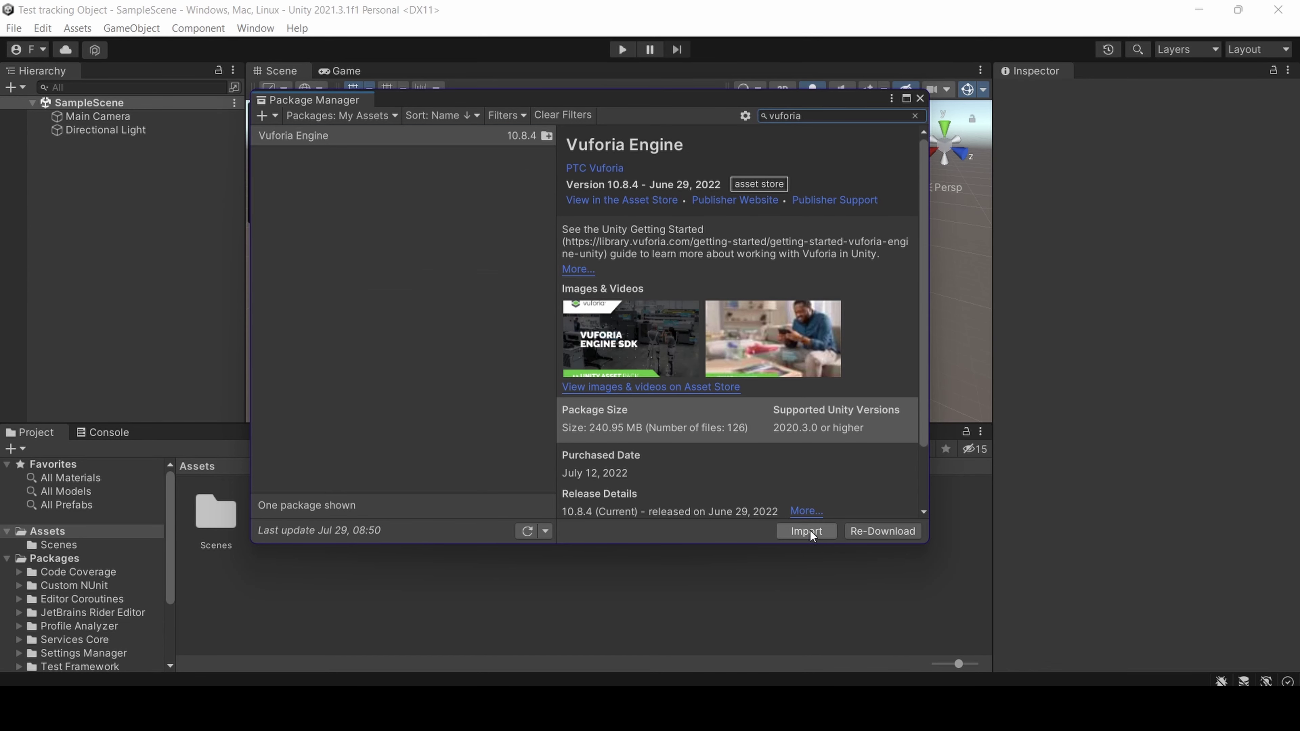
left_click(361, 138)
- Import Vuforia Engine with its dependencies and update the project to 10.8.4
left_click(813, 530)
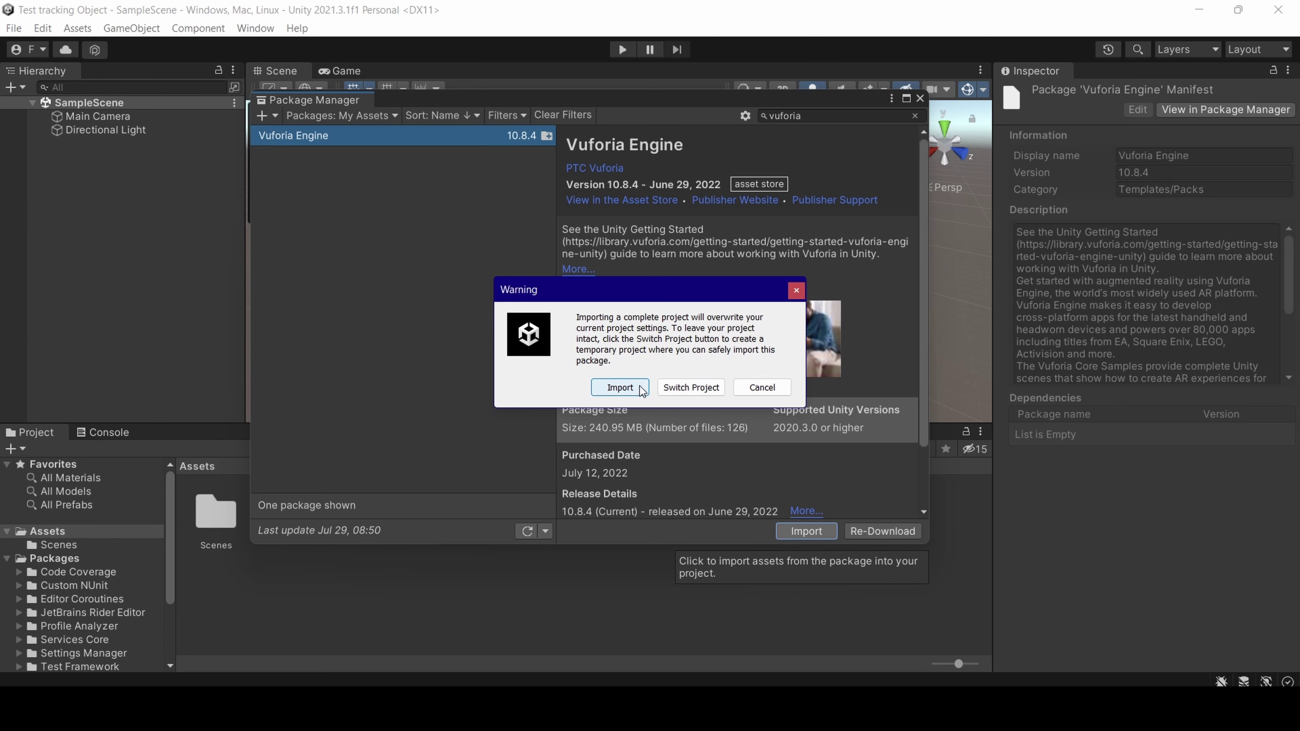
left_click(619, 387)
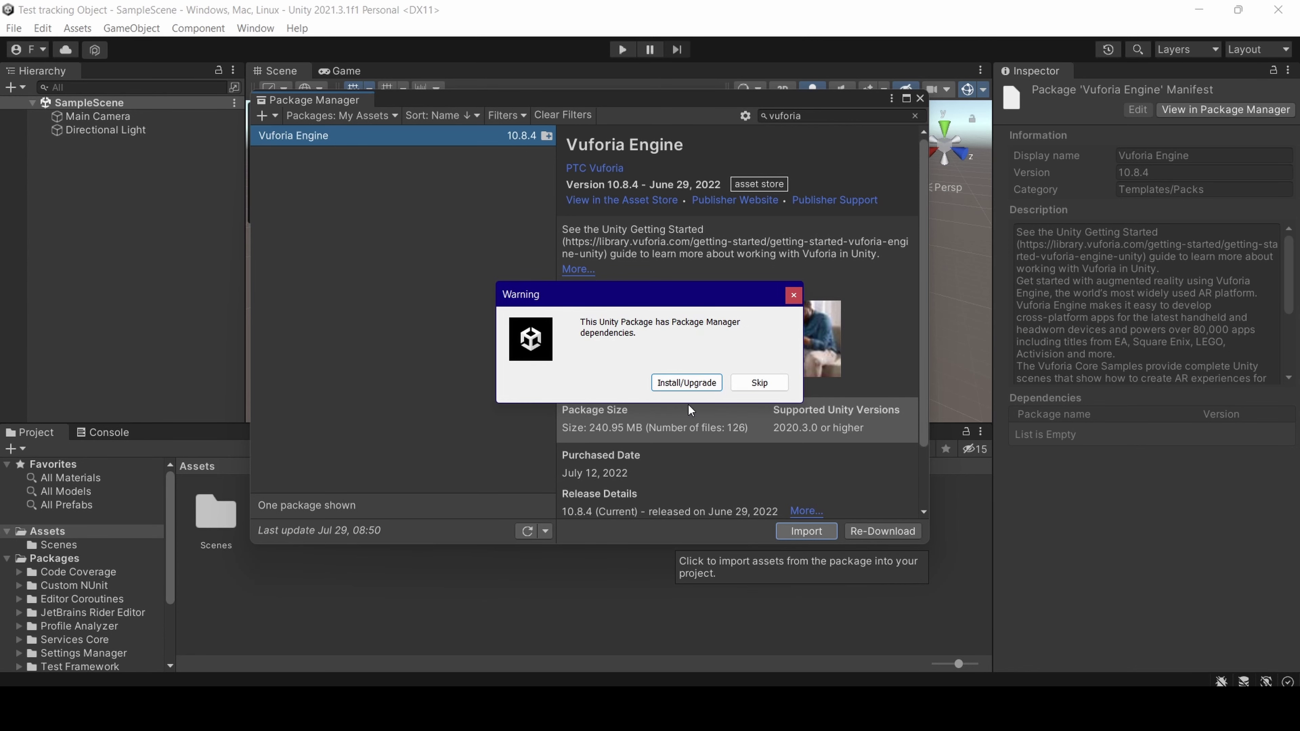
left_click(682, 379)
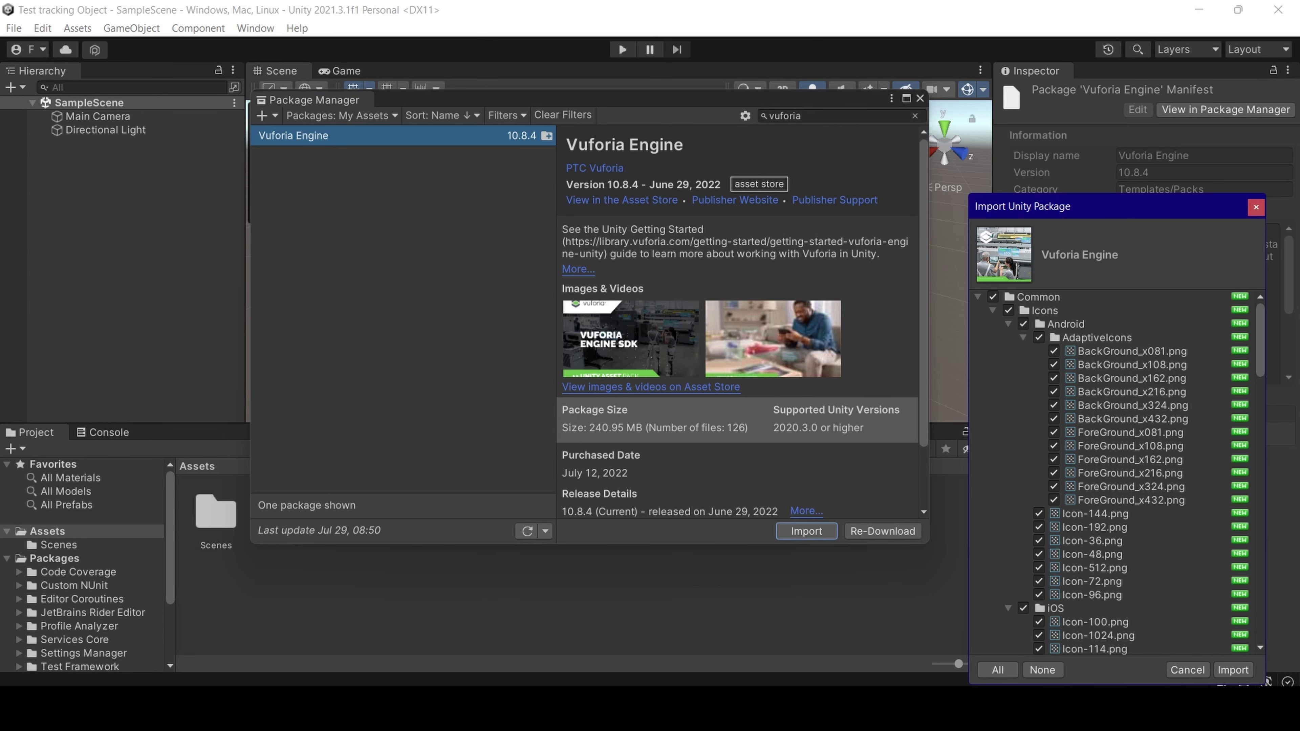
left_click(1234, 671)
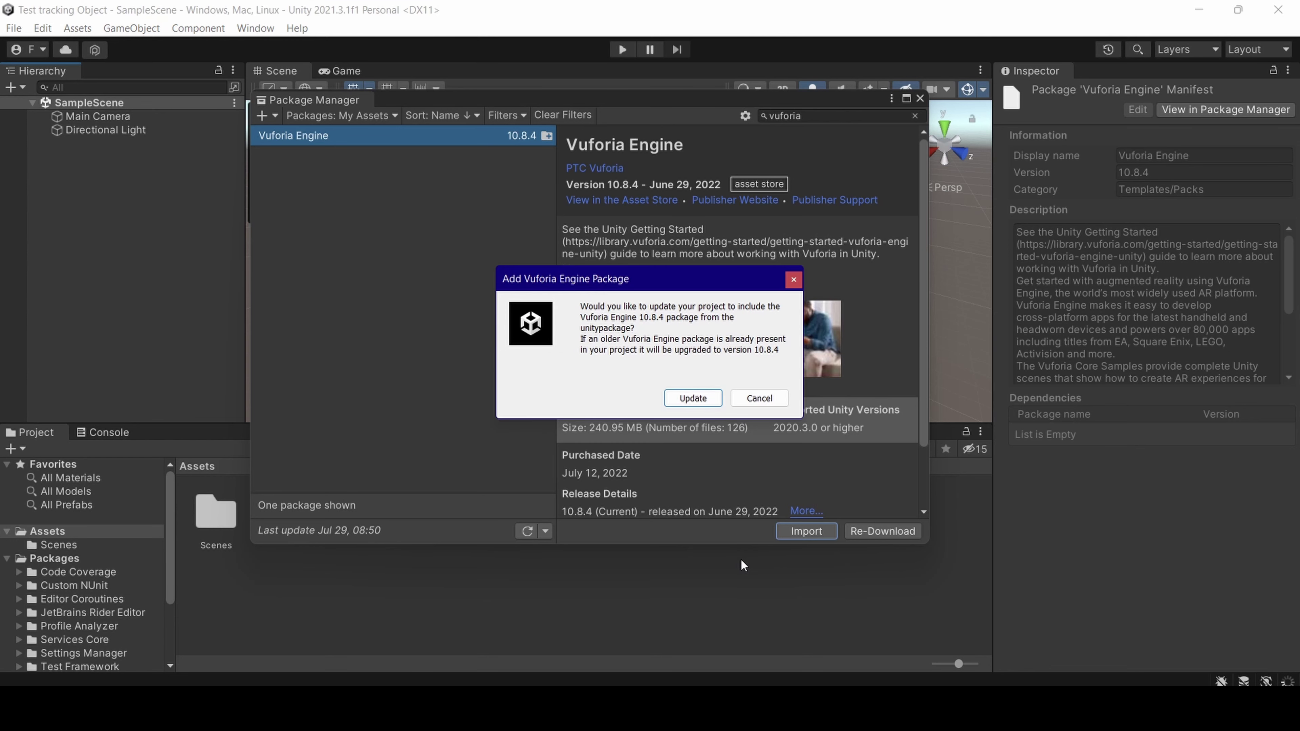
left_click(696, 400)
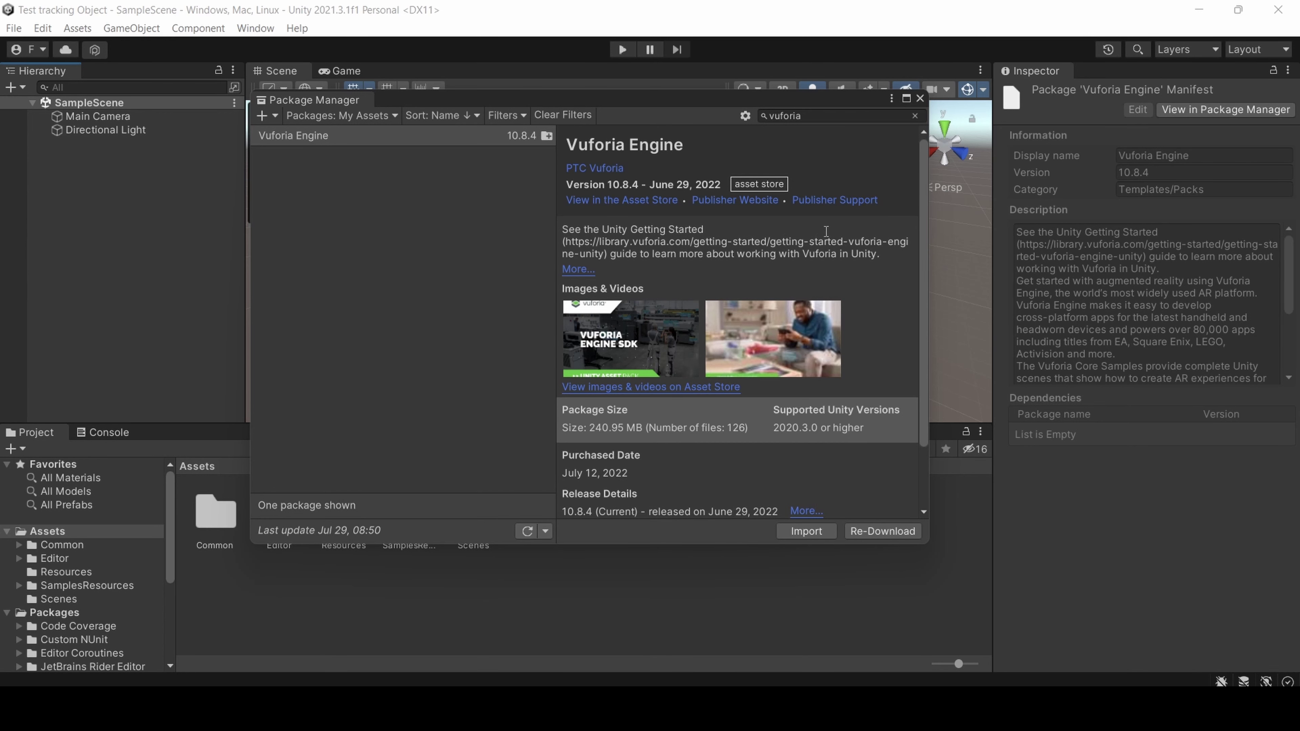
left_click(917, 101)
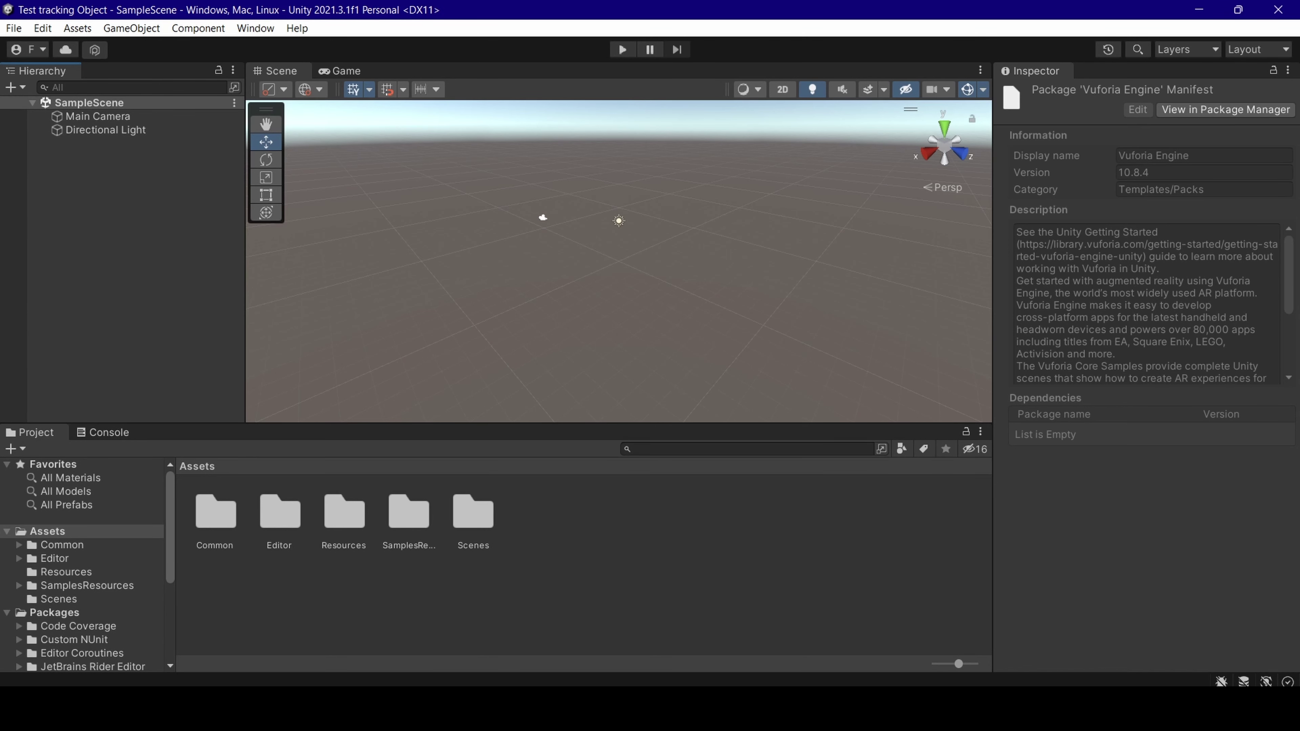
- Switch the build platform to Android in Build Settings
right_click(98, 246)
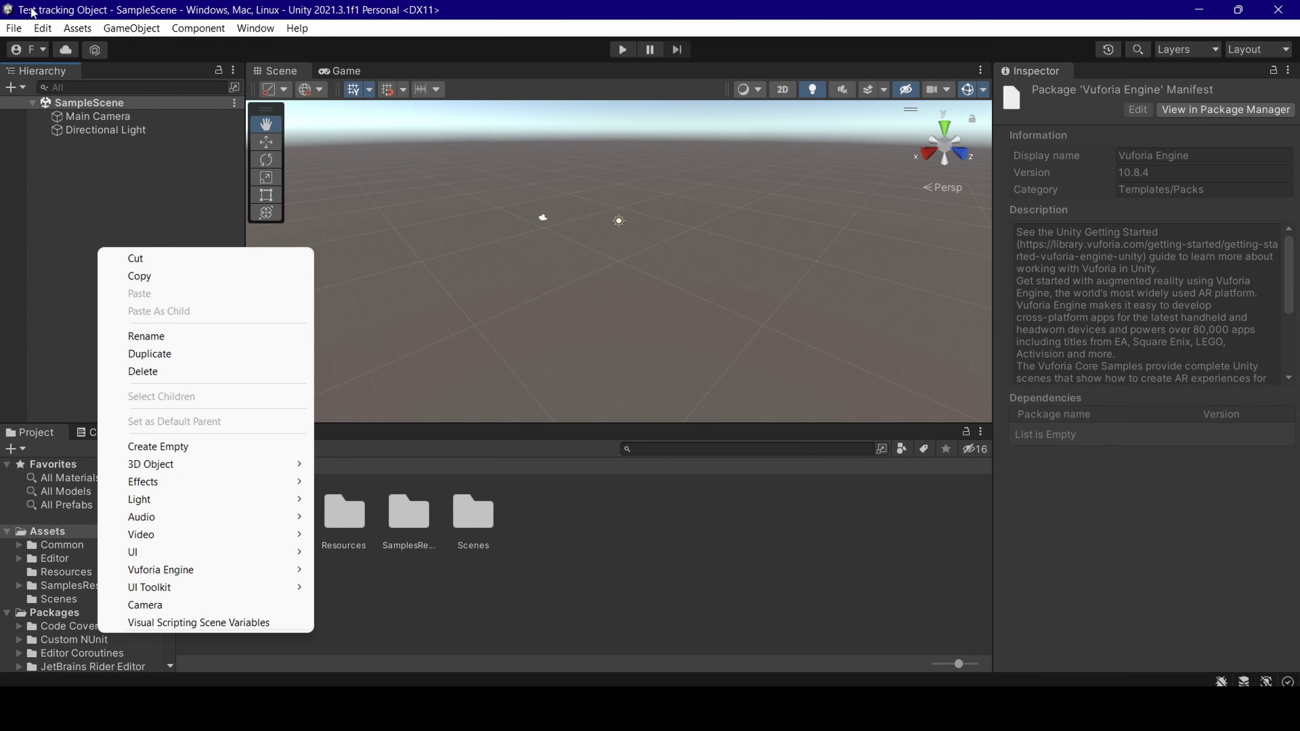
left_click(13, 28)
left_click(14, 28)
left_click(85, 230)
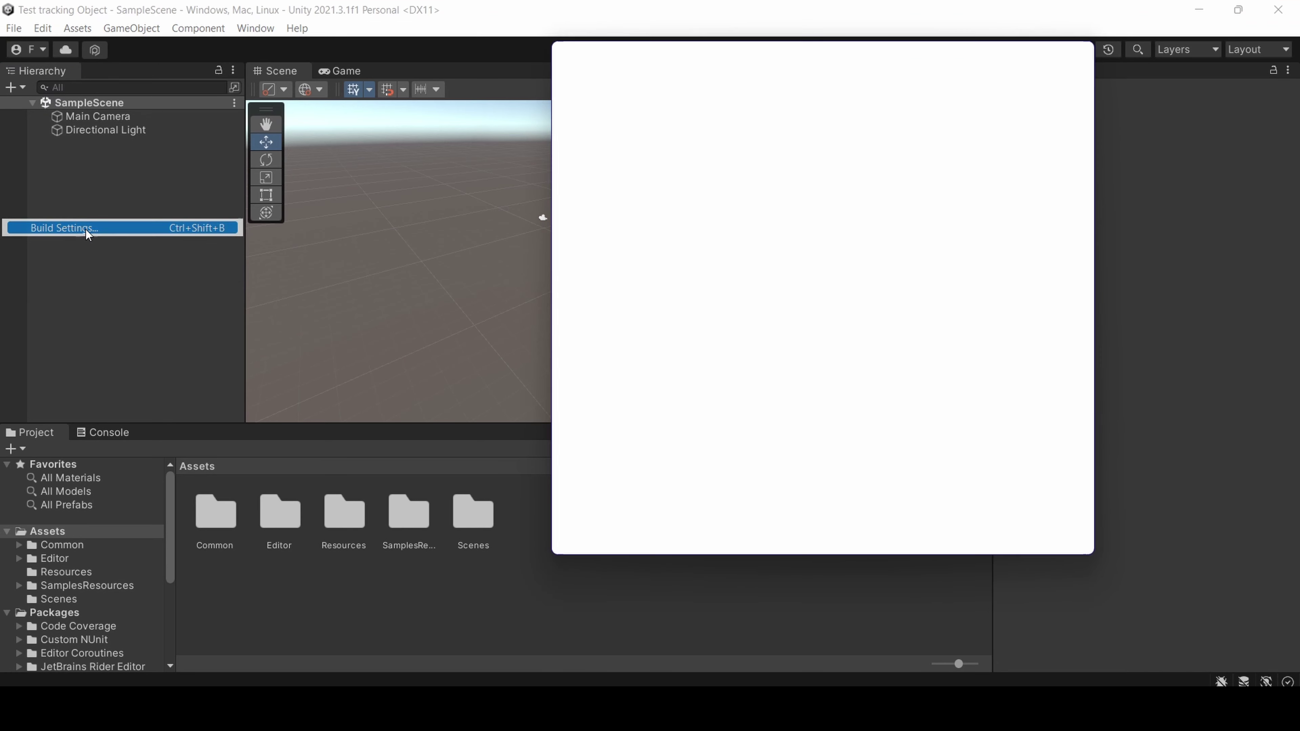
left_click(588, 298)
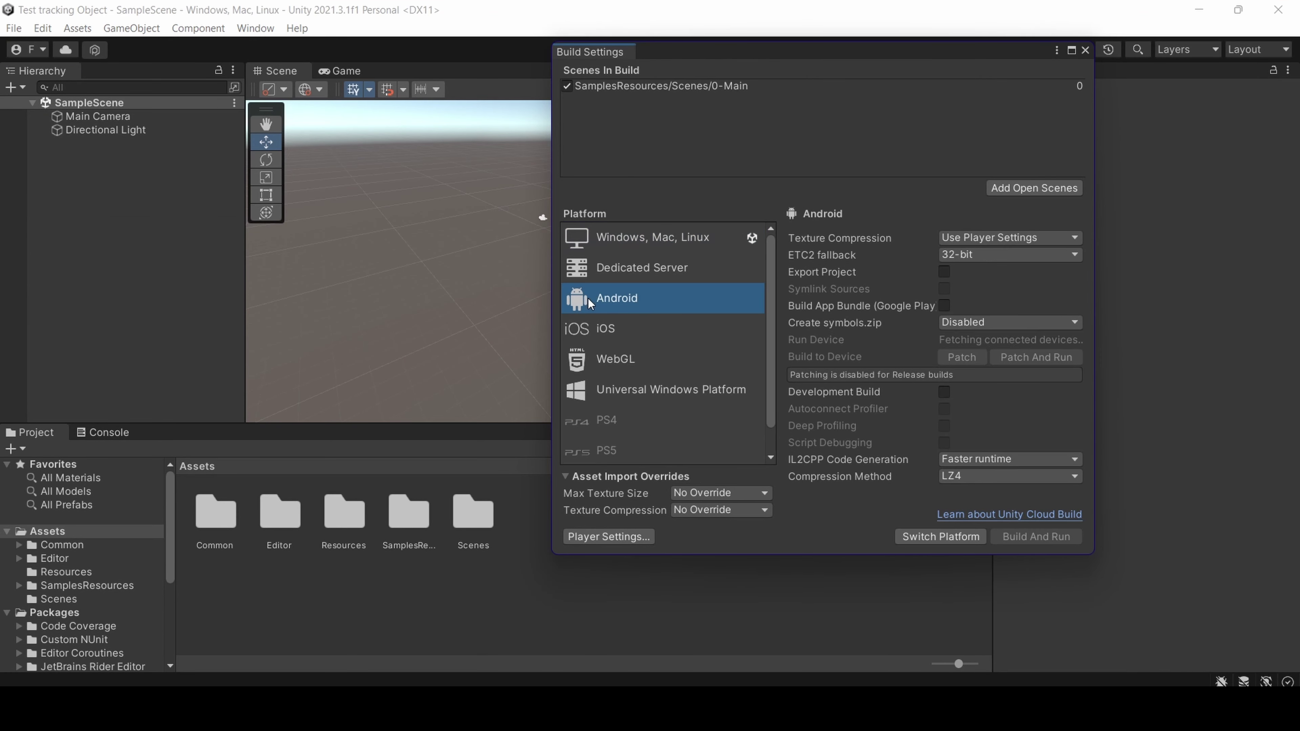
left_click(949, 536)
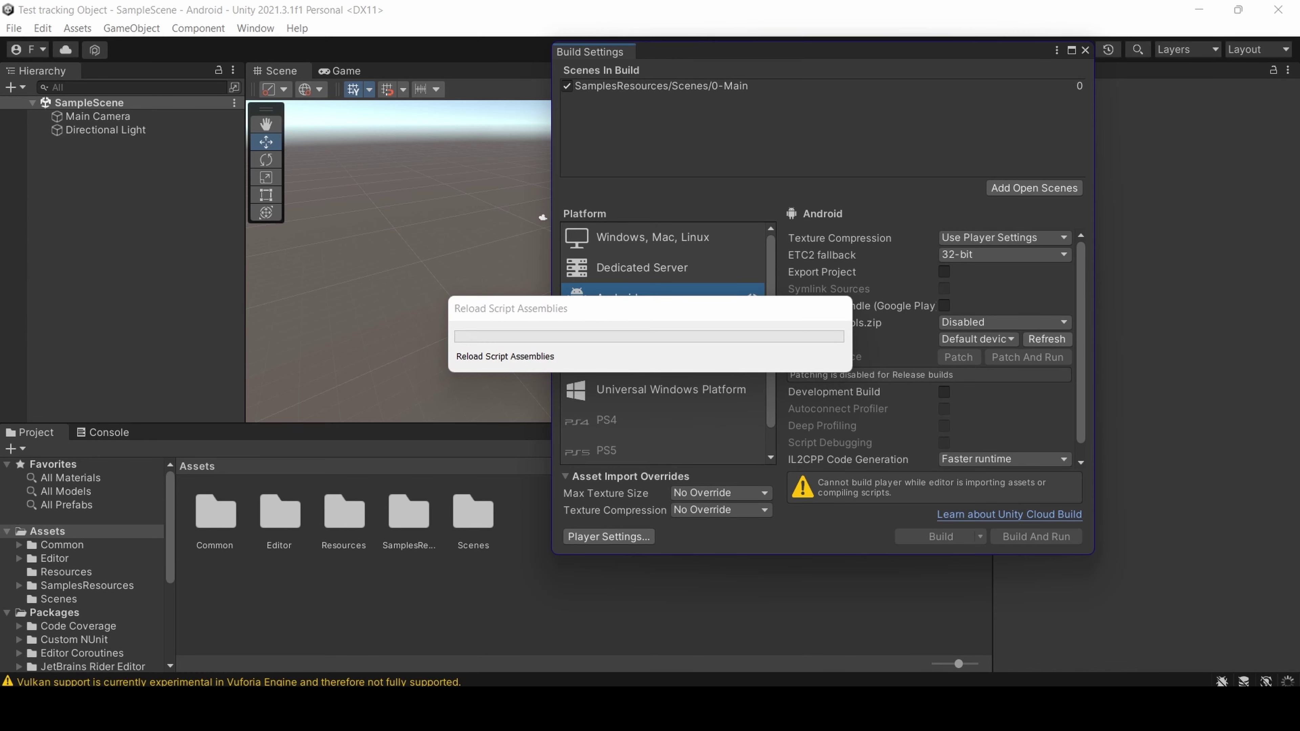
left_click(1084, 49)
left_click(85, 105)
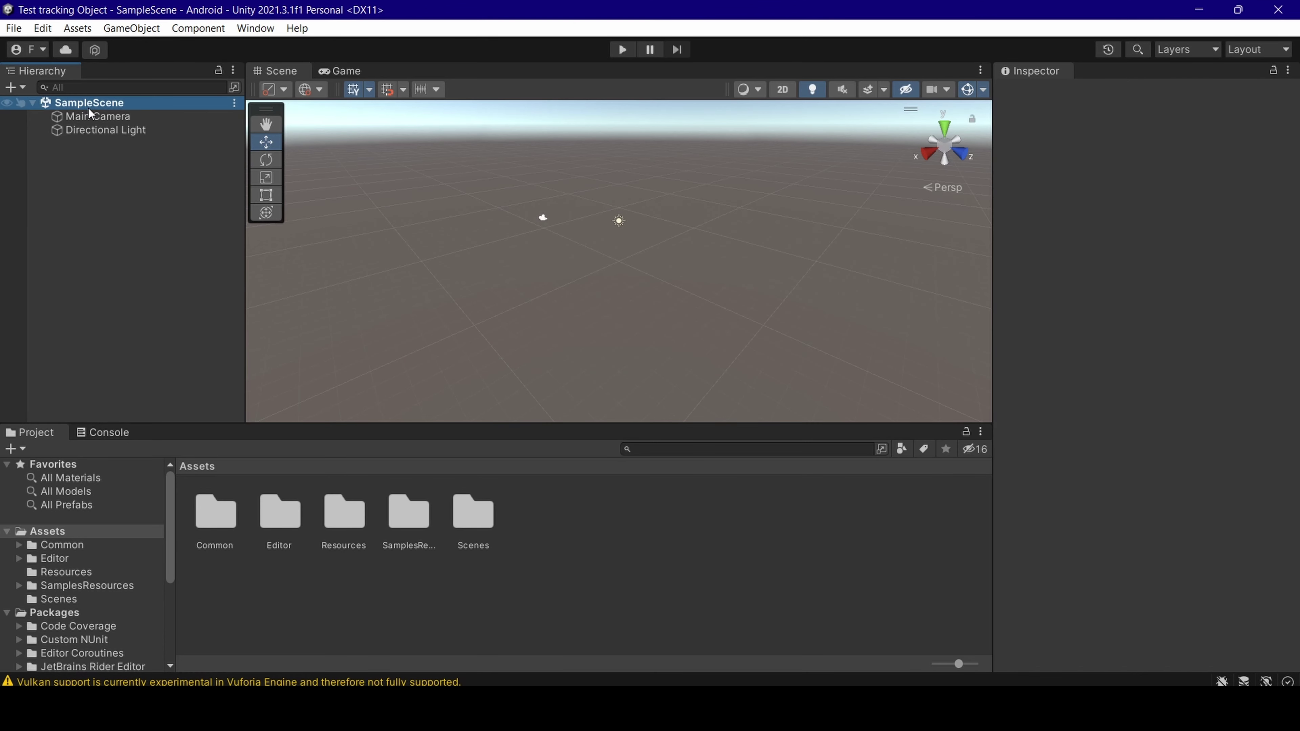
- Delete the Main Camera and add a Vuforia Engine AR Camera to SampleScene
left_click(97, 116)
right_click(97, 116)
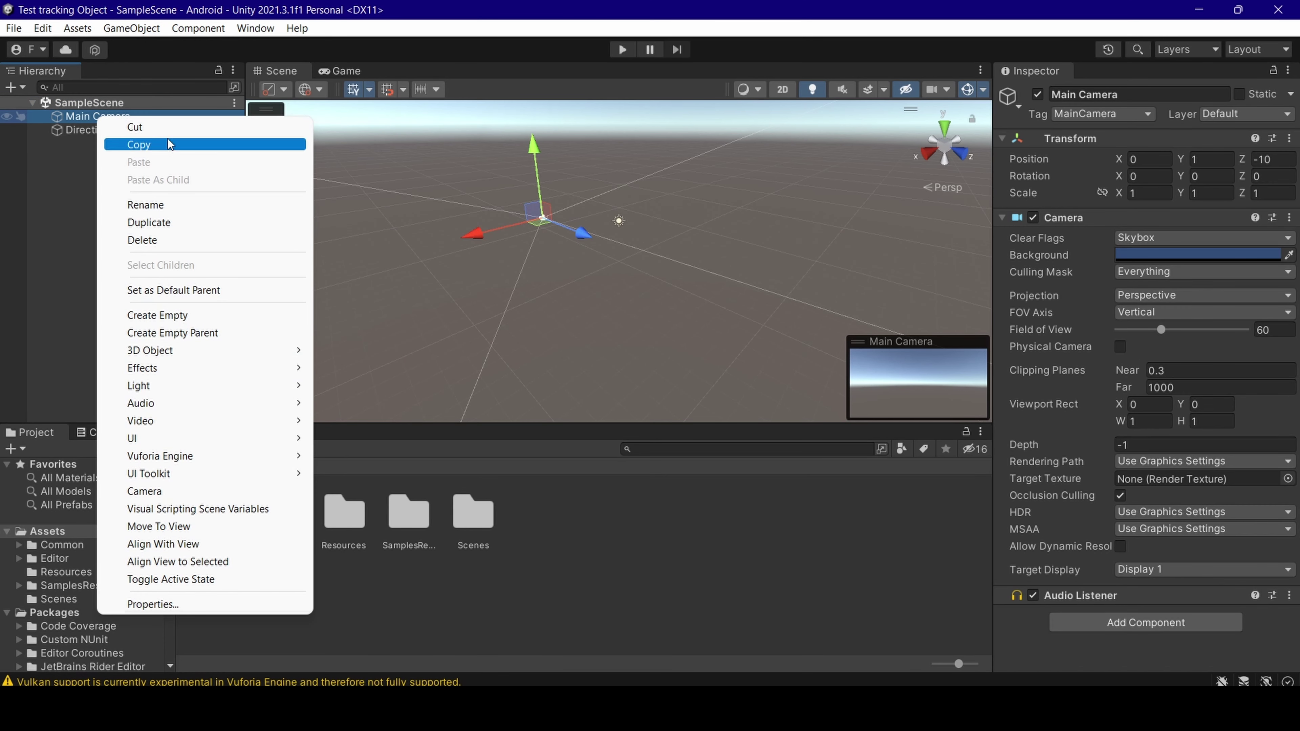
left_click(149, 242)
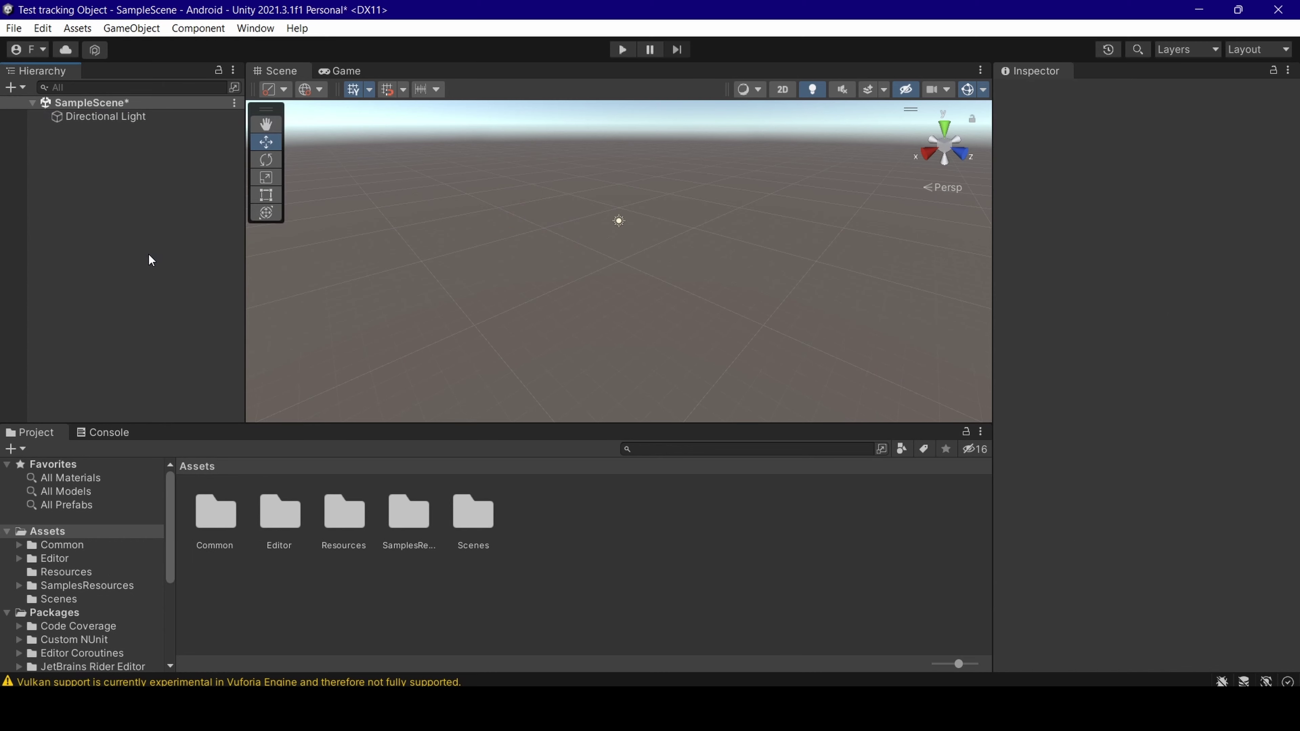
right_click(149, 256)
mouse_move(316, 579)
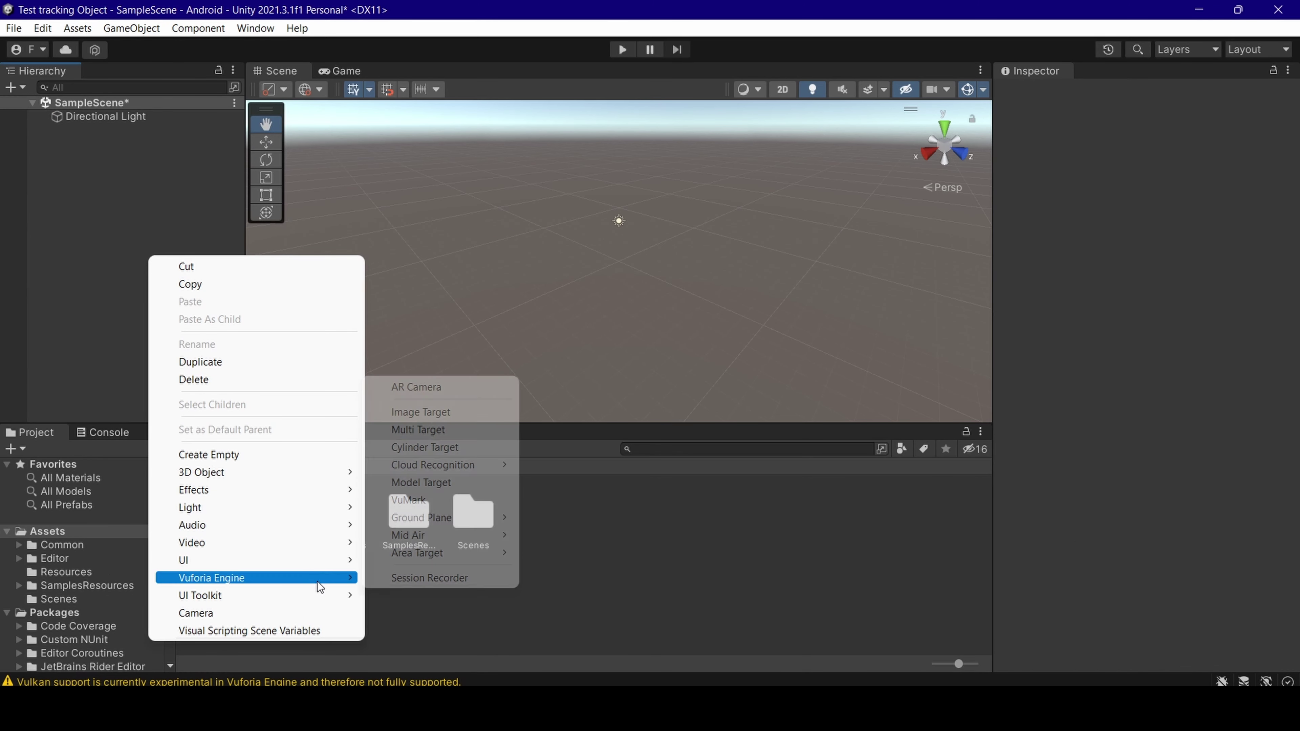
mouse_move(504, 536)
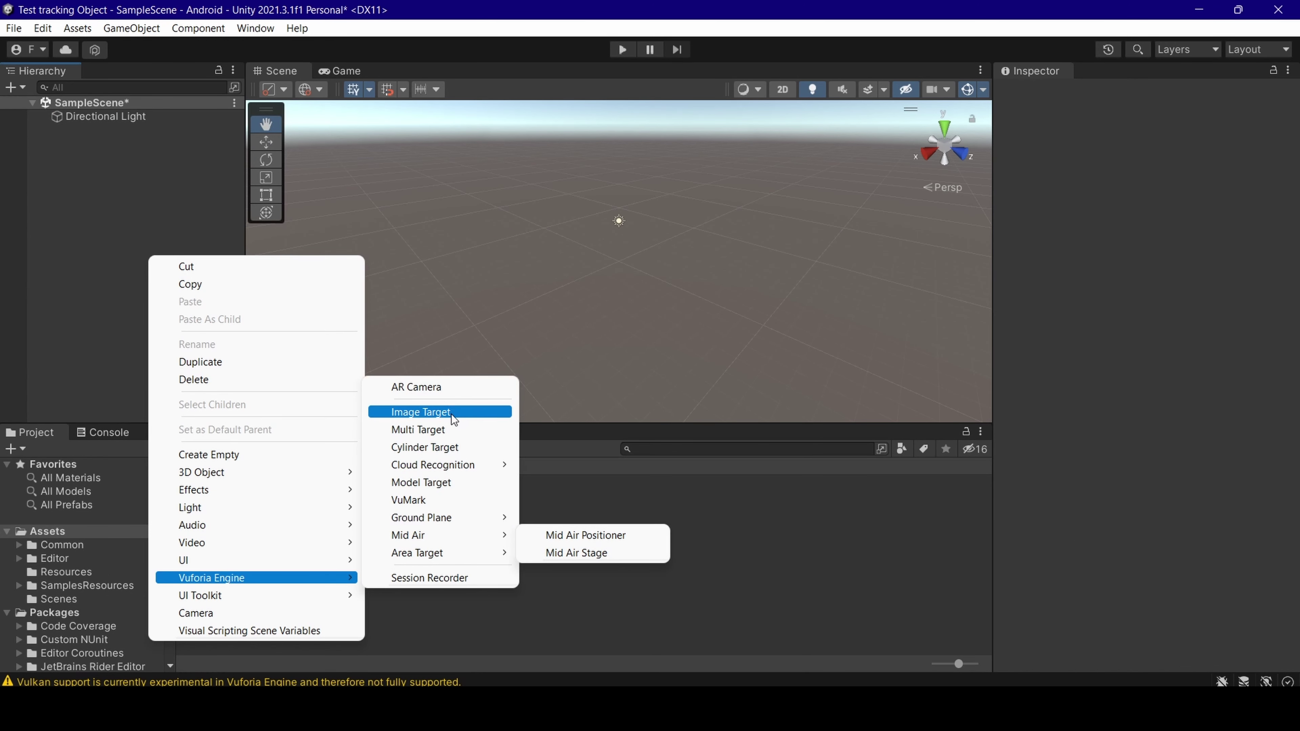
left_click(423, 386)
- Open the ARCamera's Vuforia Engine configuration and go to Add License
left_click(685, 553)
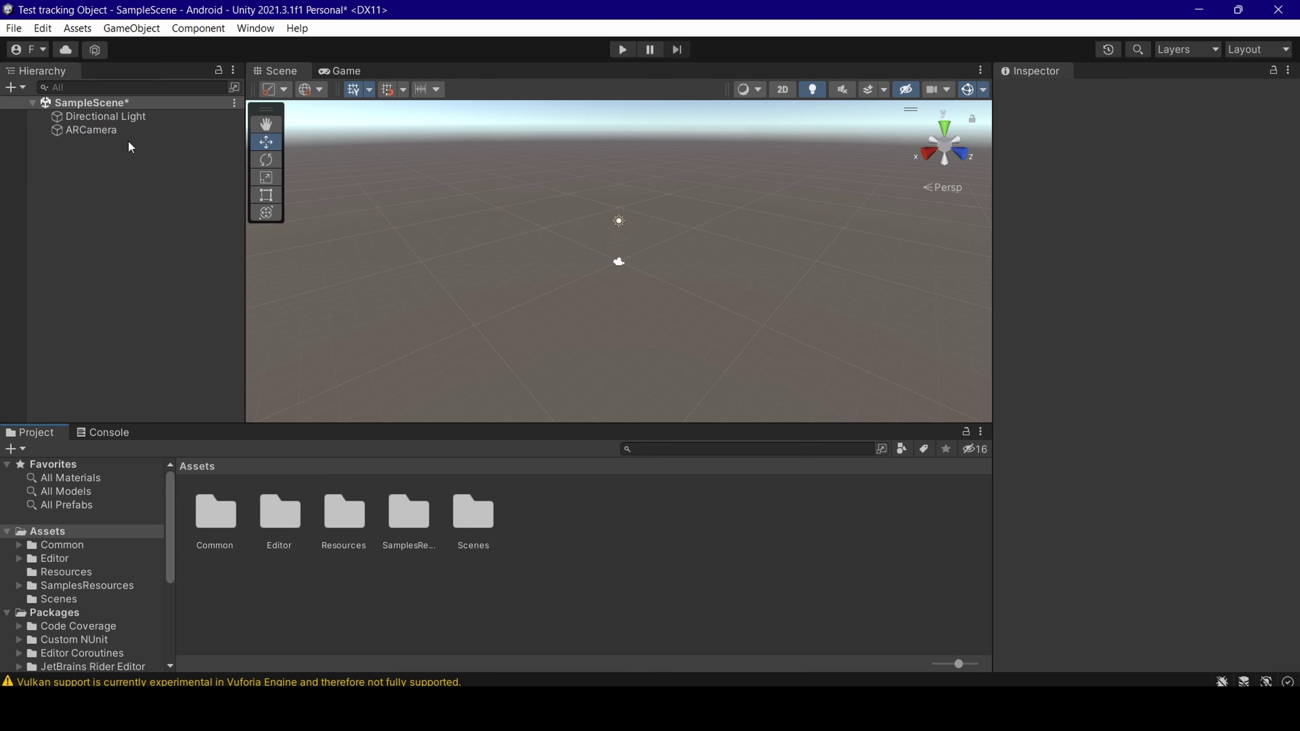
left_click(111, 134)
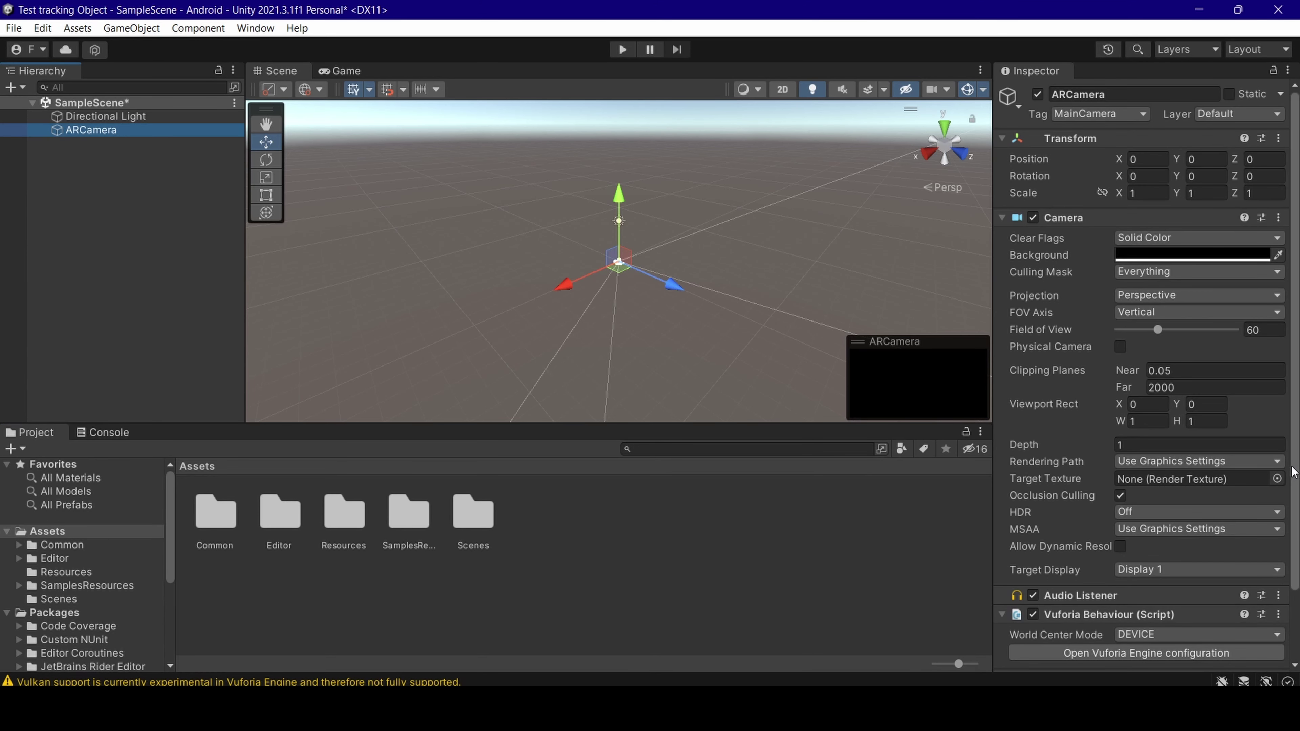
left_click_drag(1294, 471, 1294, 548)
left_click(1222, 578)
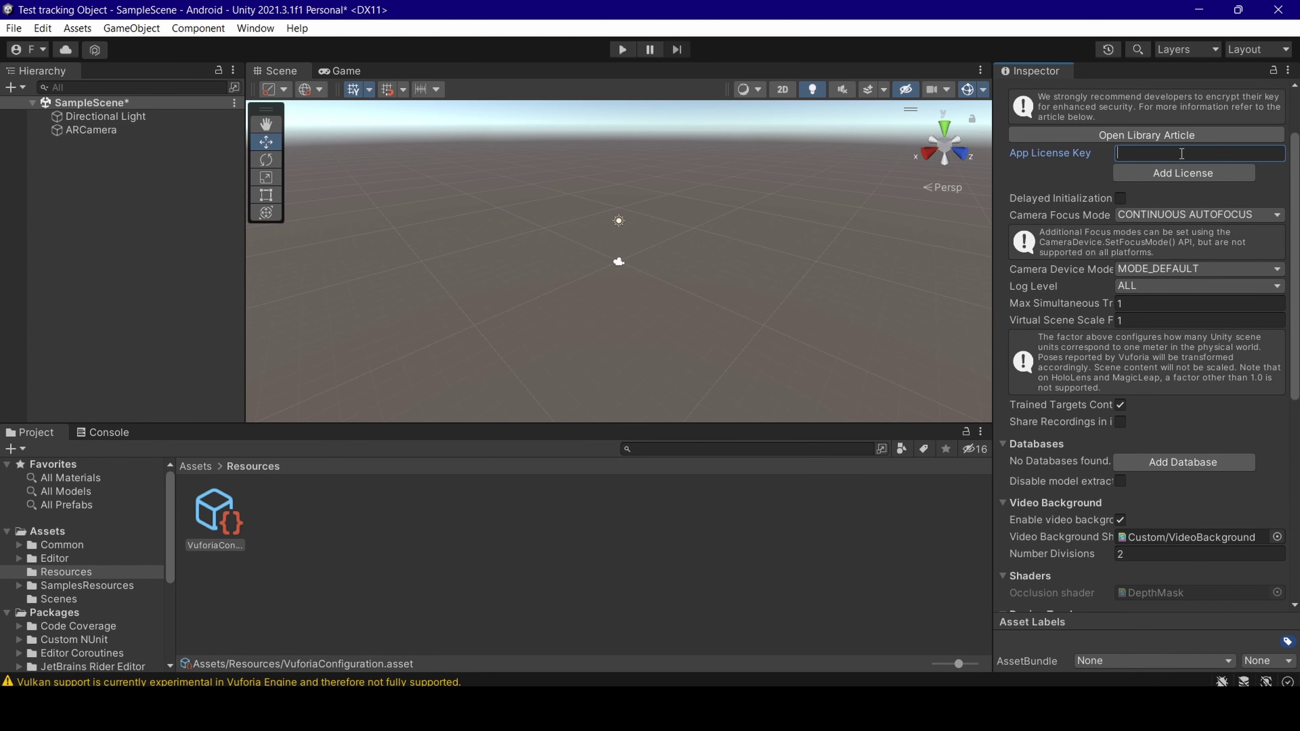
left_click(1156, 171)
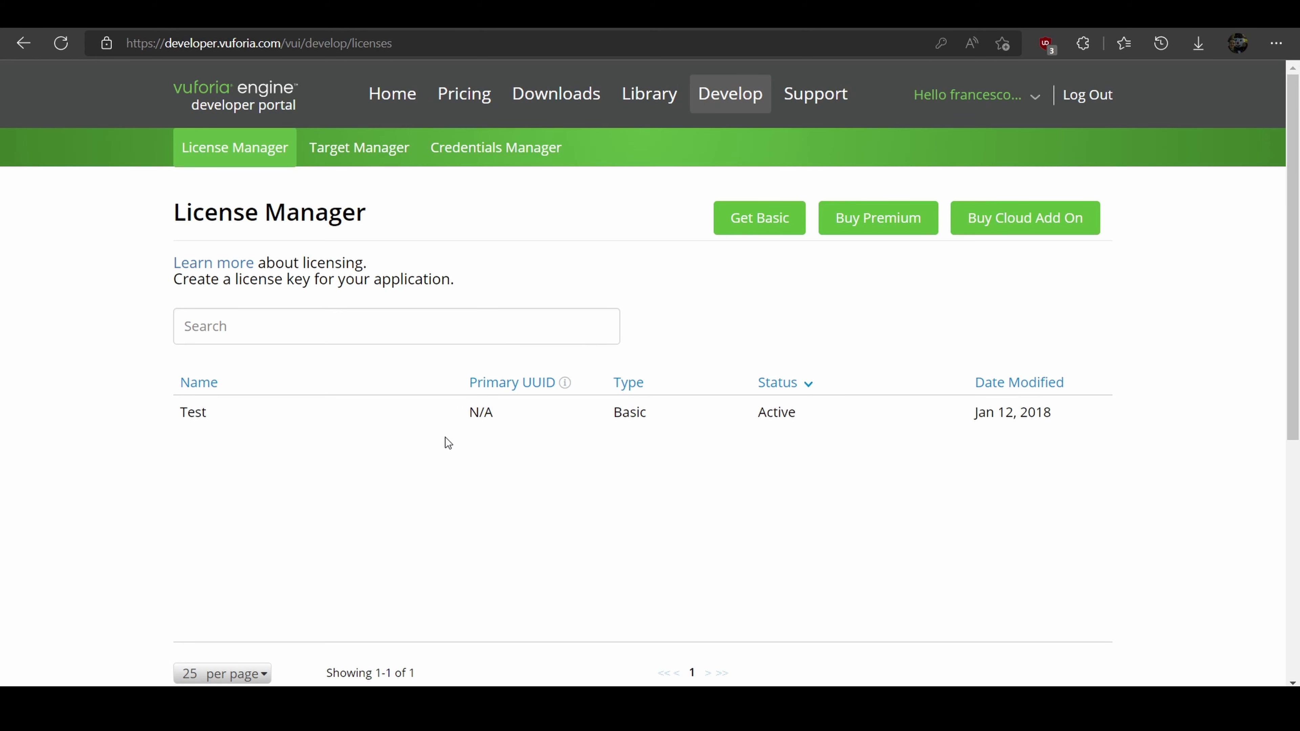
- Open the Test license's details in the License Manager to view its key
left_click(225, 424)
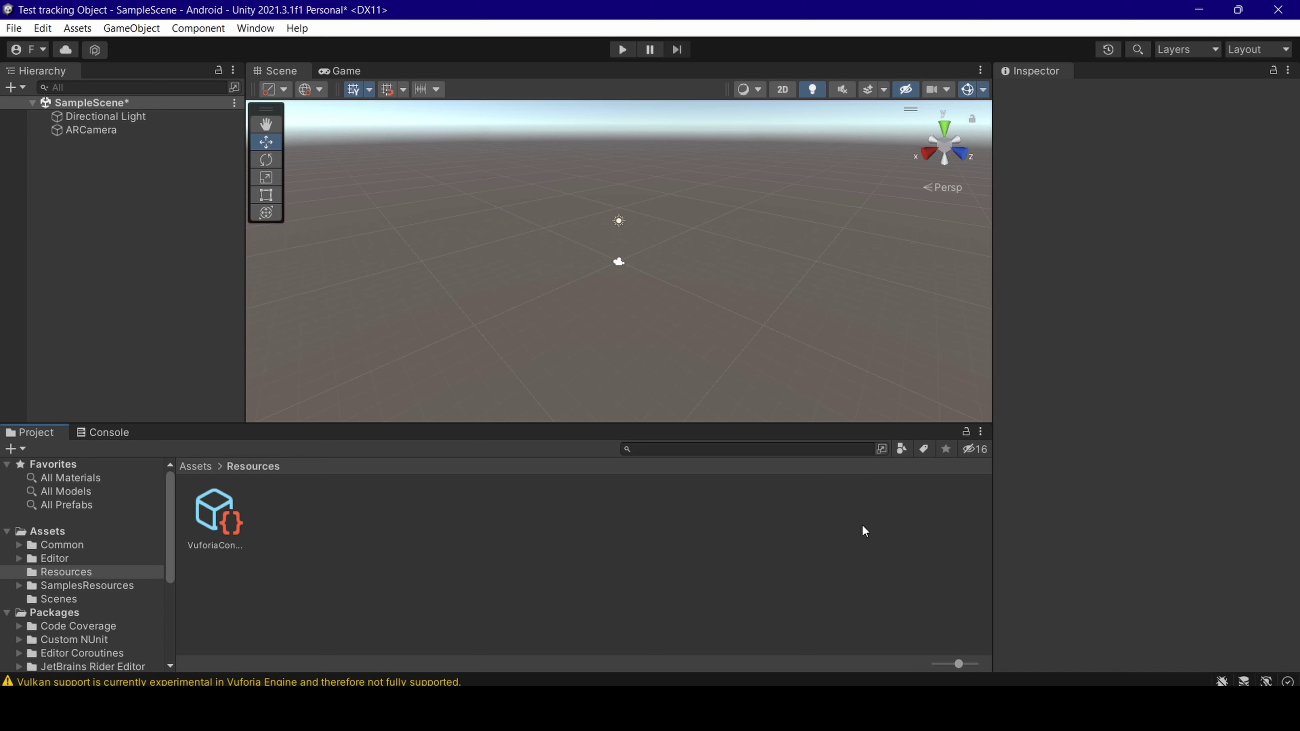
- Import the carmodel dataset package with all files, adding a StreamingAssets folder to Assets
left_click(104, 202)
left_click(192, 469)
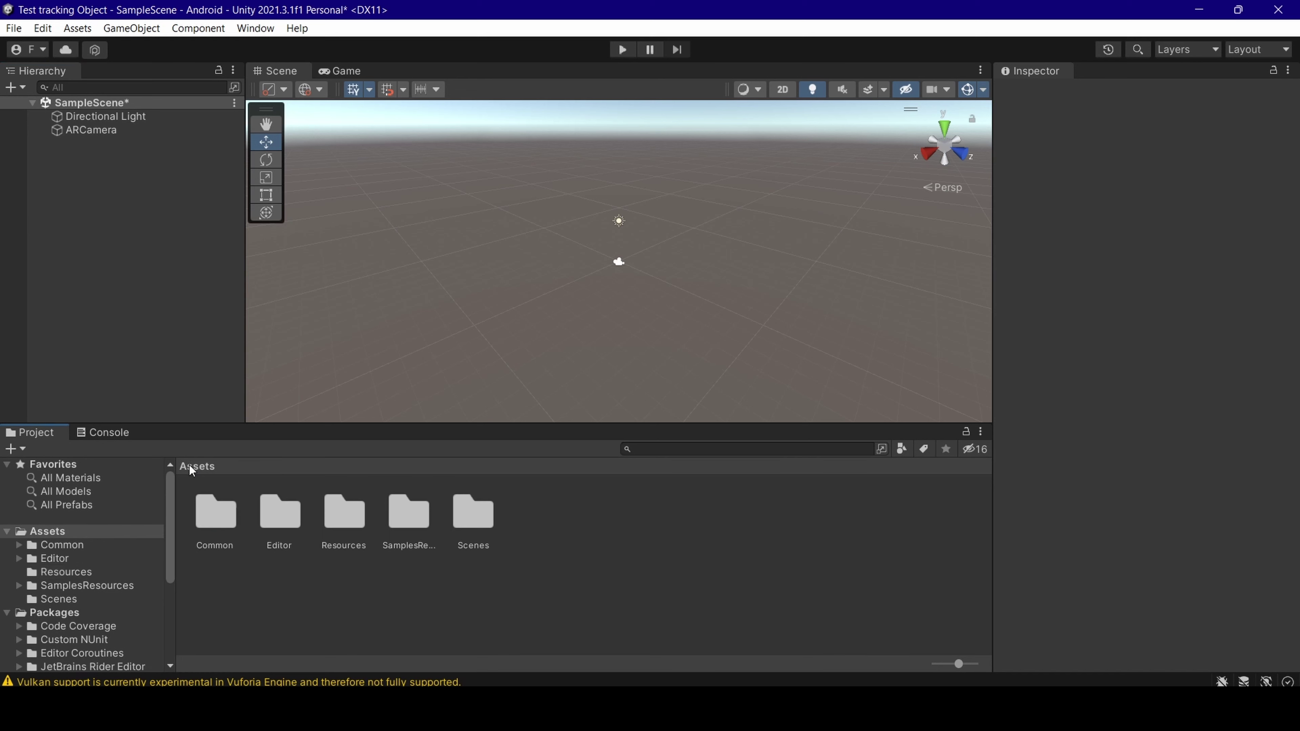
left_click(78, 28)
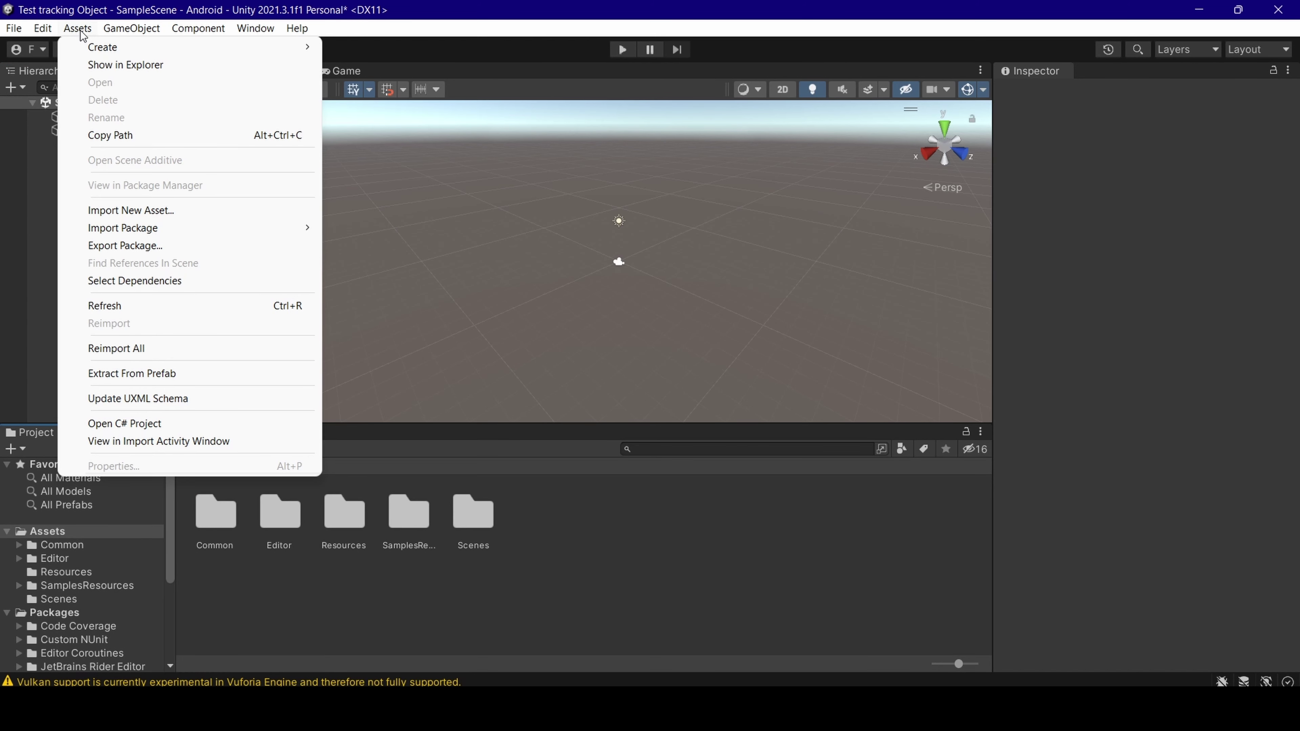
mouse_move(242, 226)
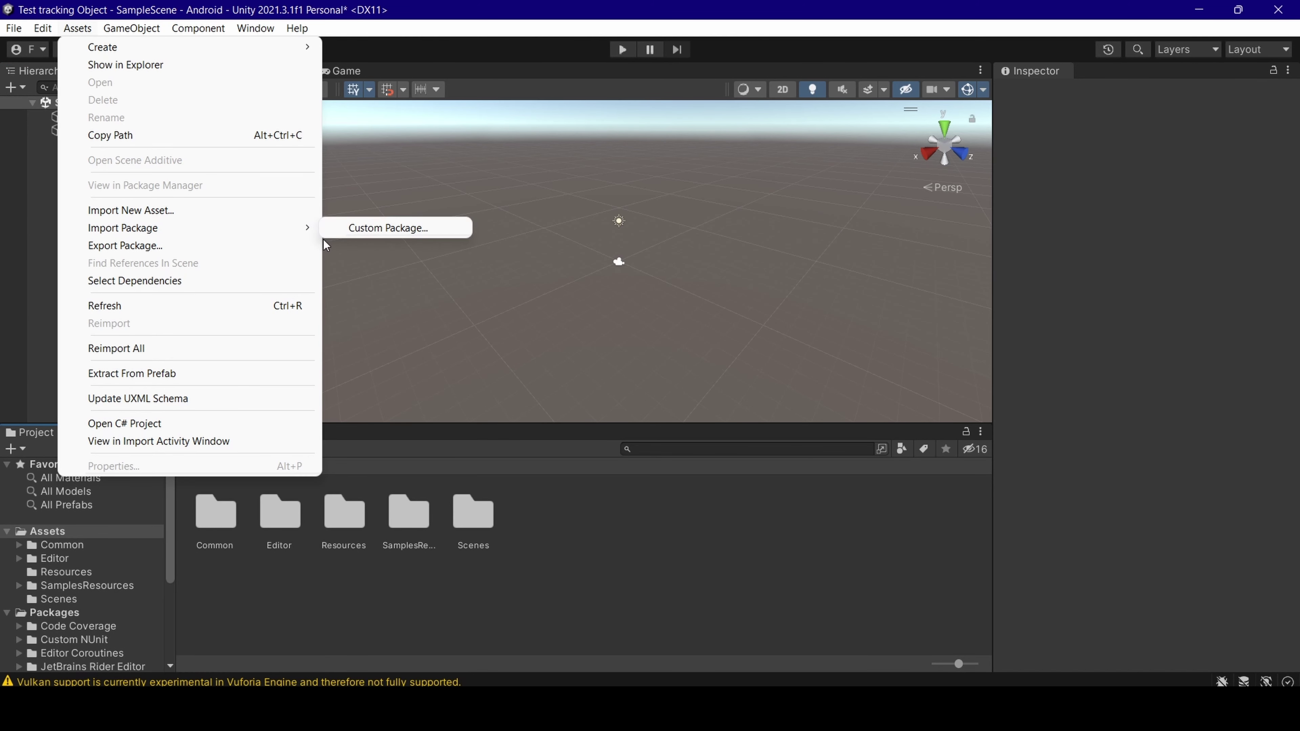
left_click(365, 225)
double_click(250, 202)
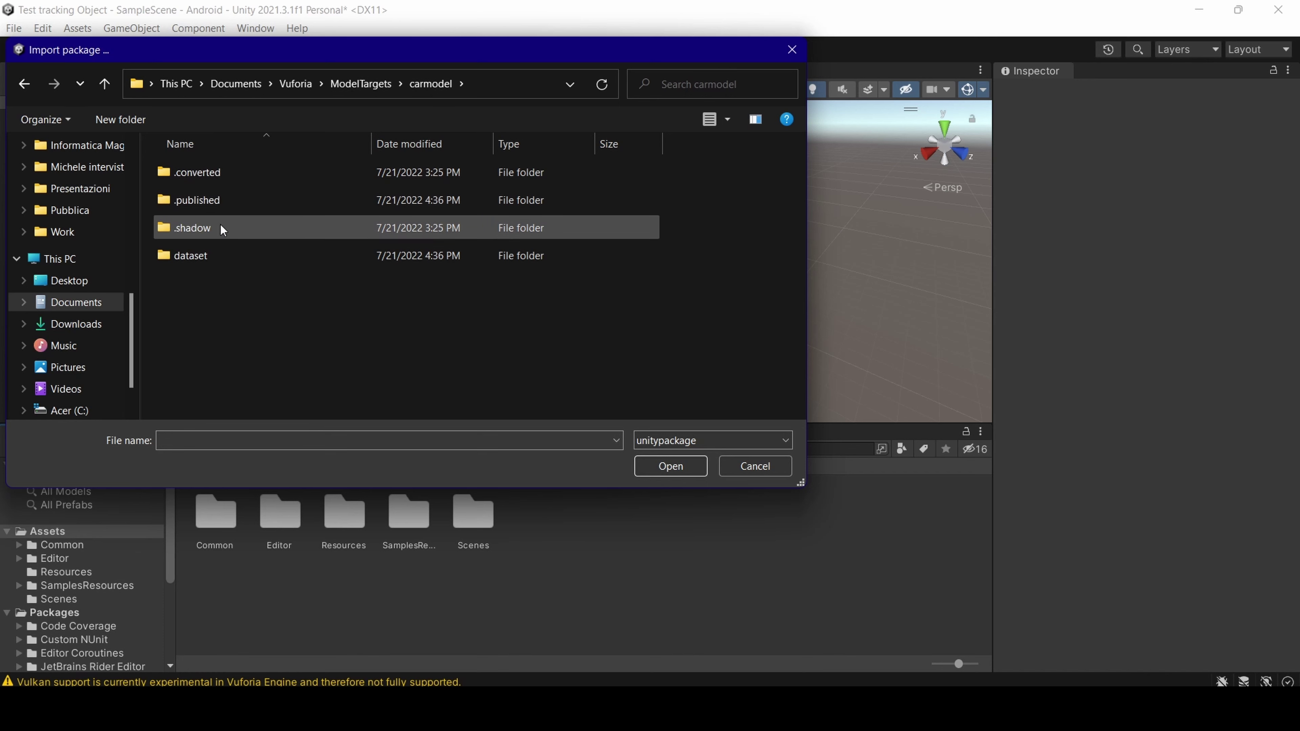
double_click(203, 256)
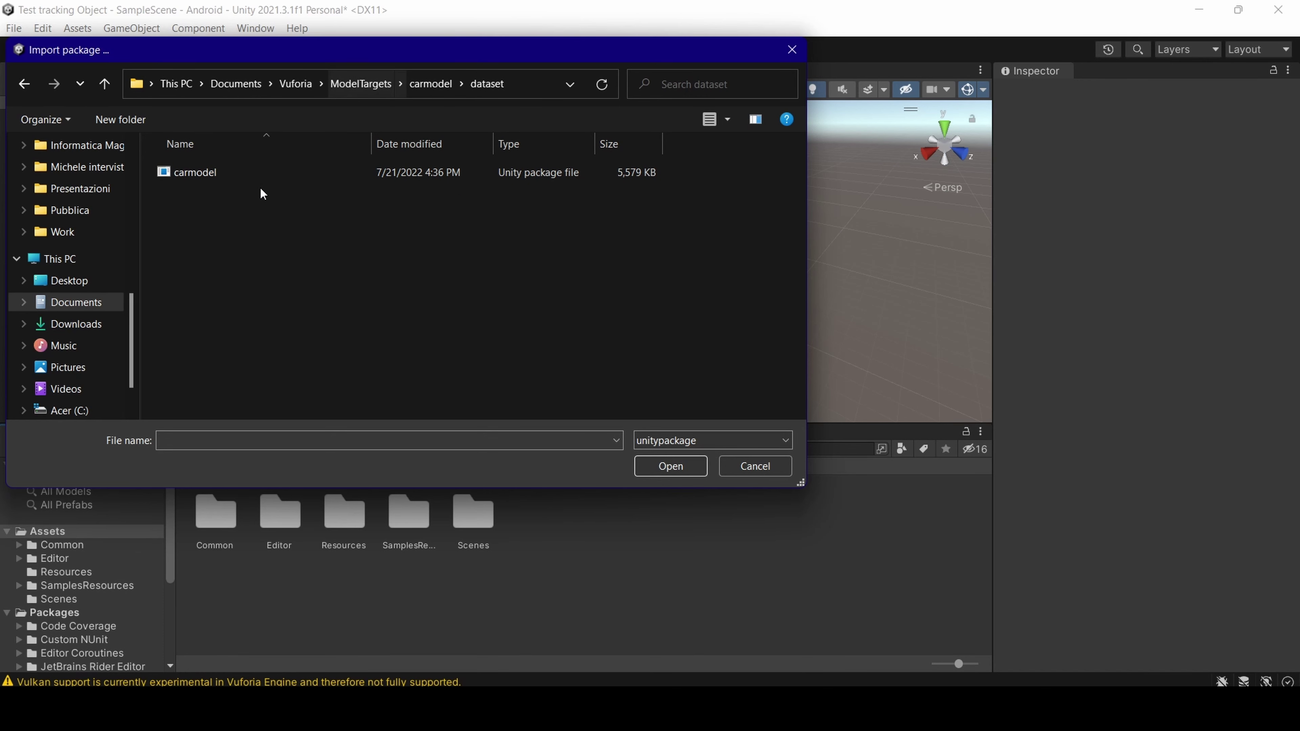
left_click(245, 172)
double_click(313, 175)
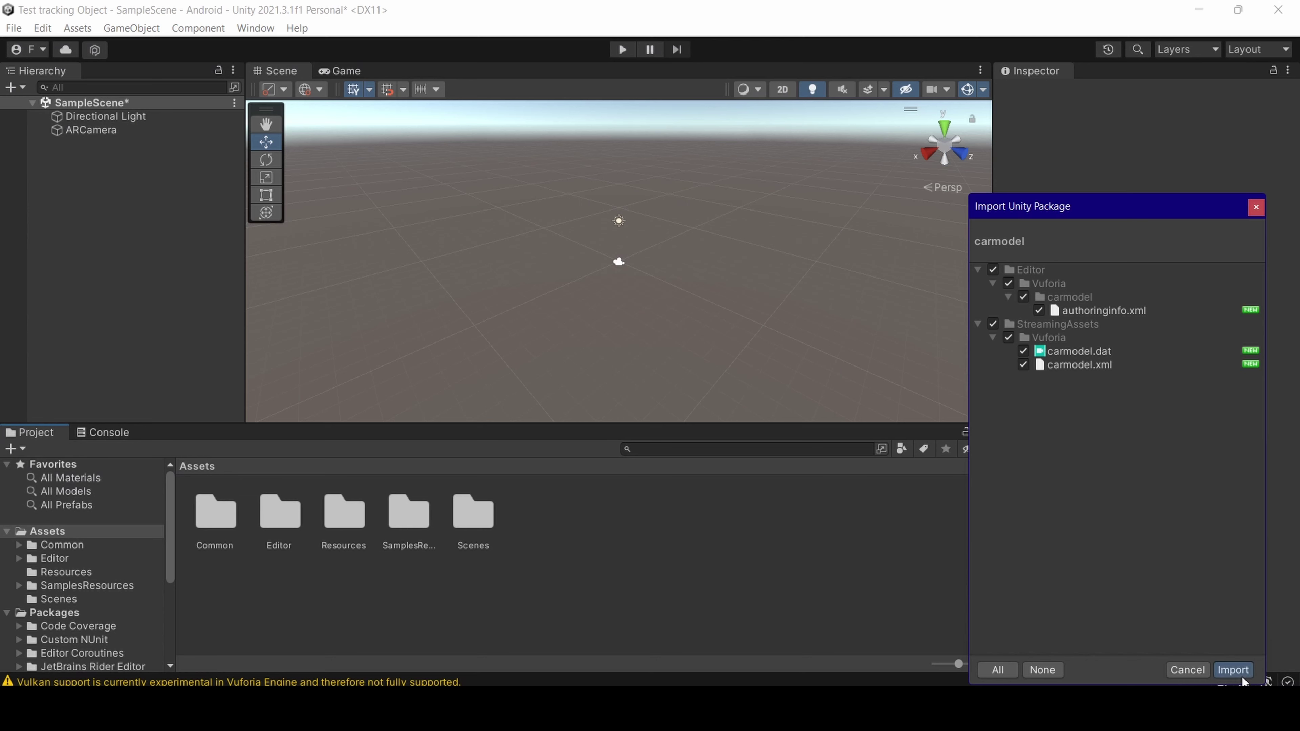
left_click(1233, 669)
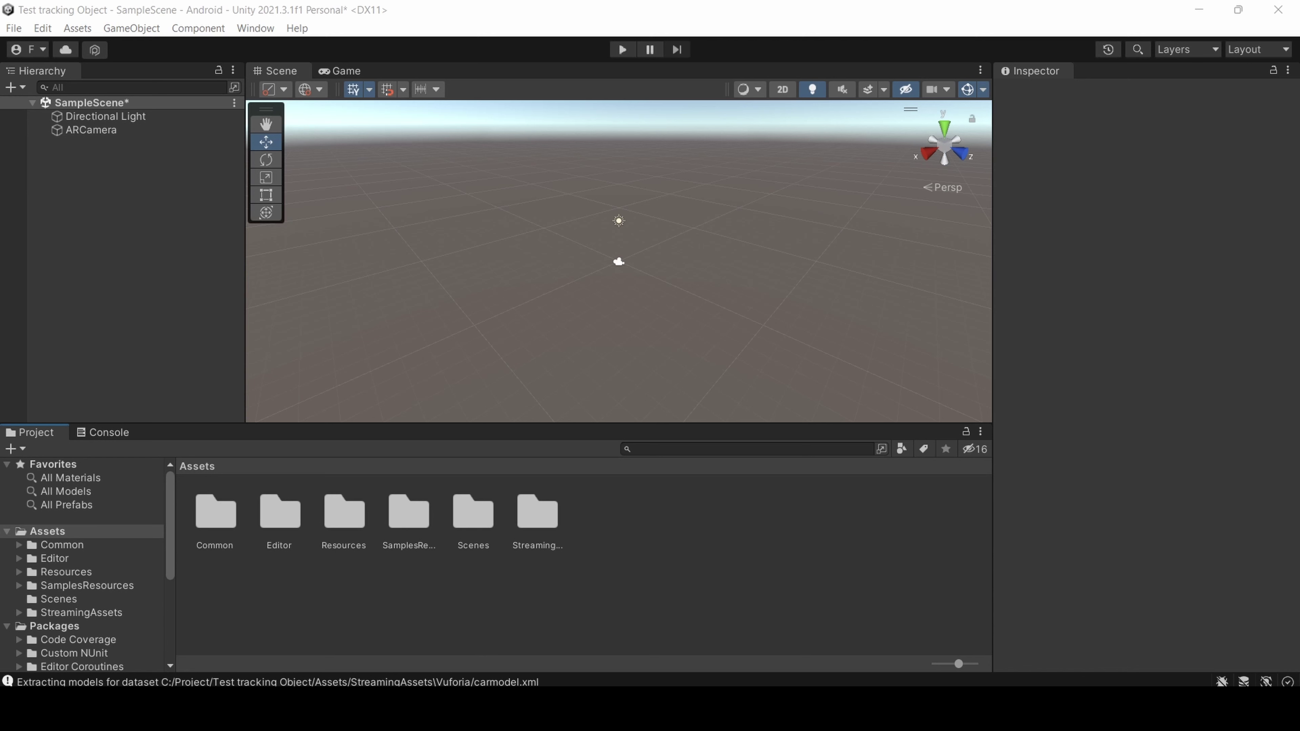
- Create a Vuforia Model Target object in the scene and select it
left_click(156, 31)
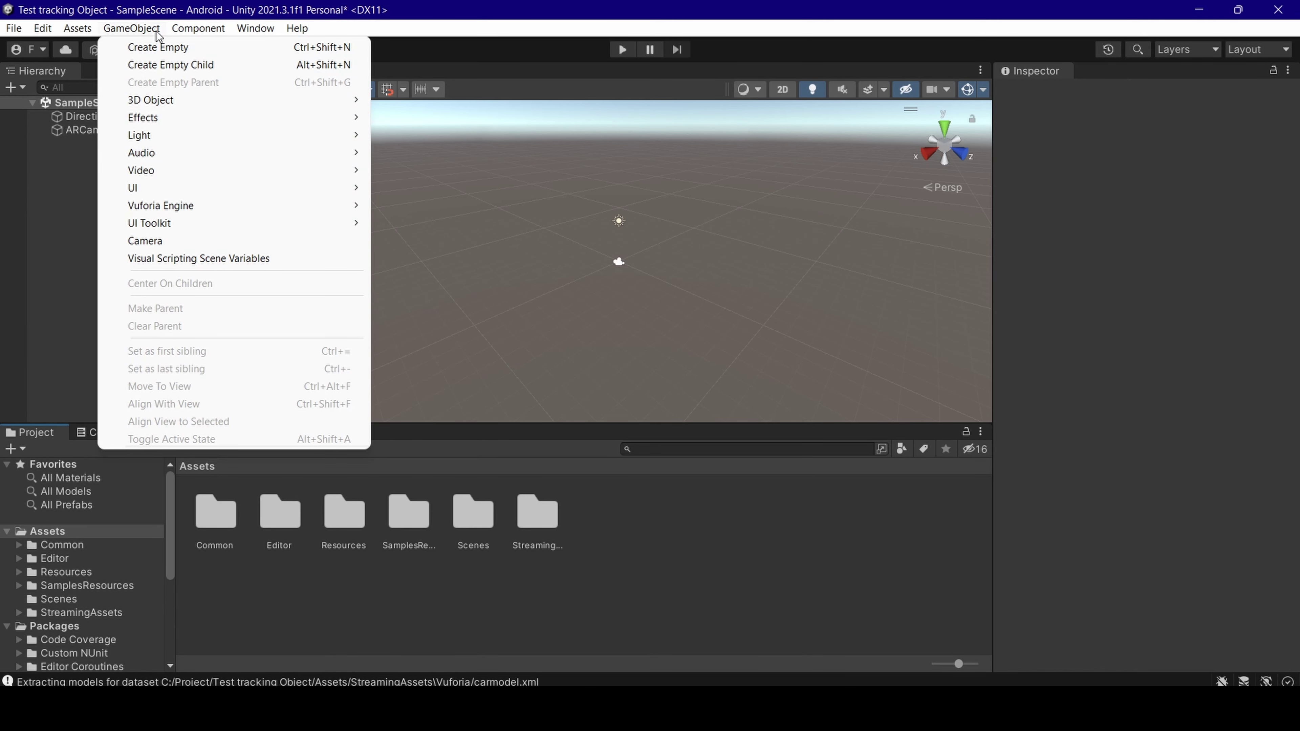
mouse_move(268, 205)
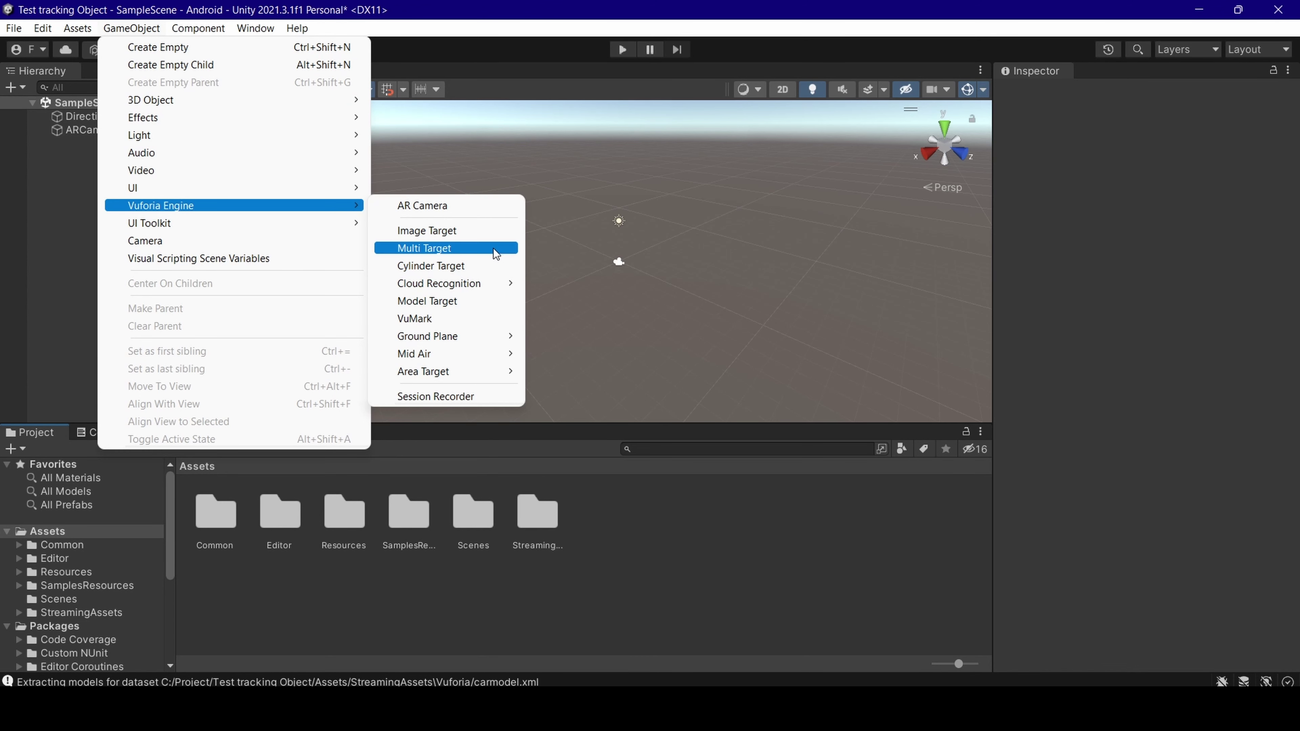
left_click(487, 301)
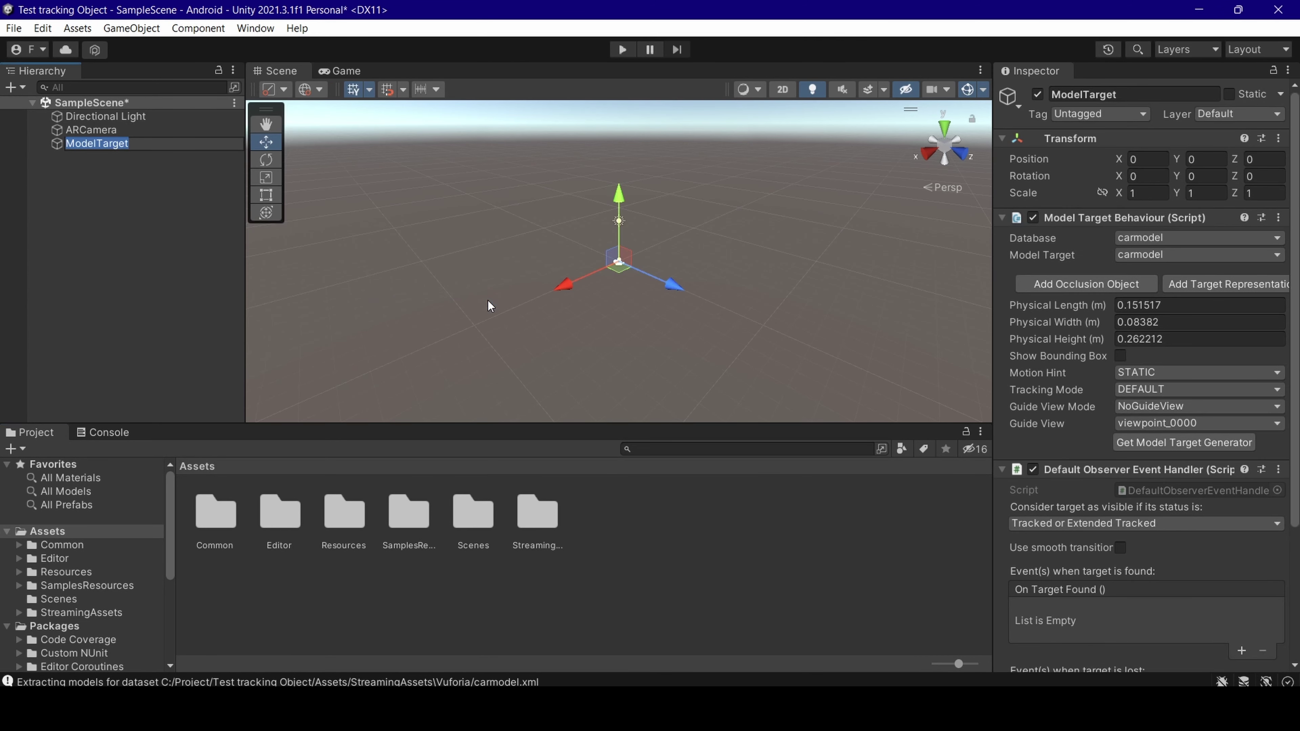
left_click(281, 279)
left_click(146, 148)
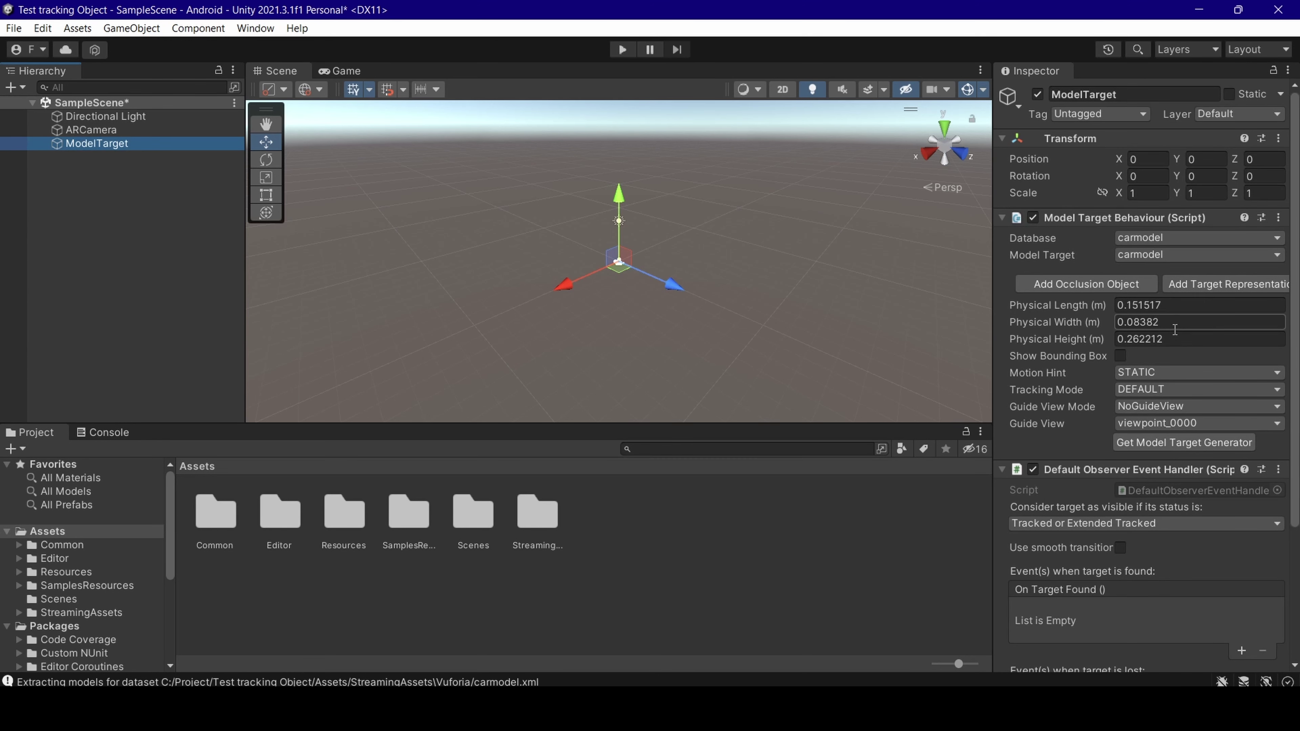
- Set the ModelTarget's Database to carmodel
scroll(1172, 369, "down", 2)
left_click(1156, 195)
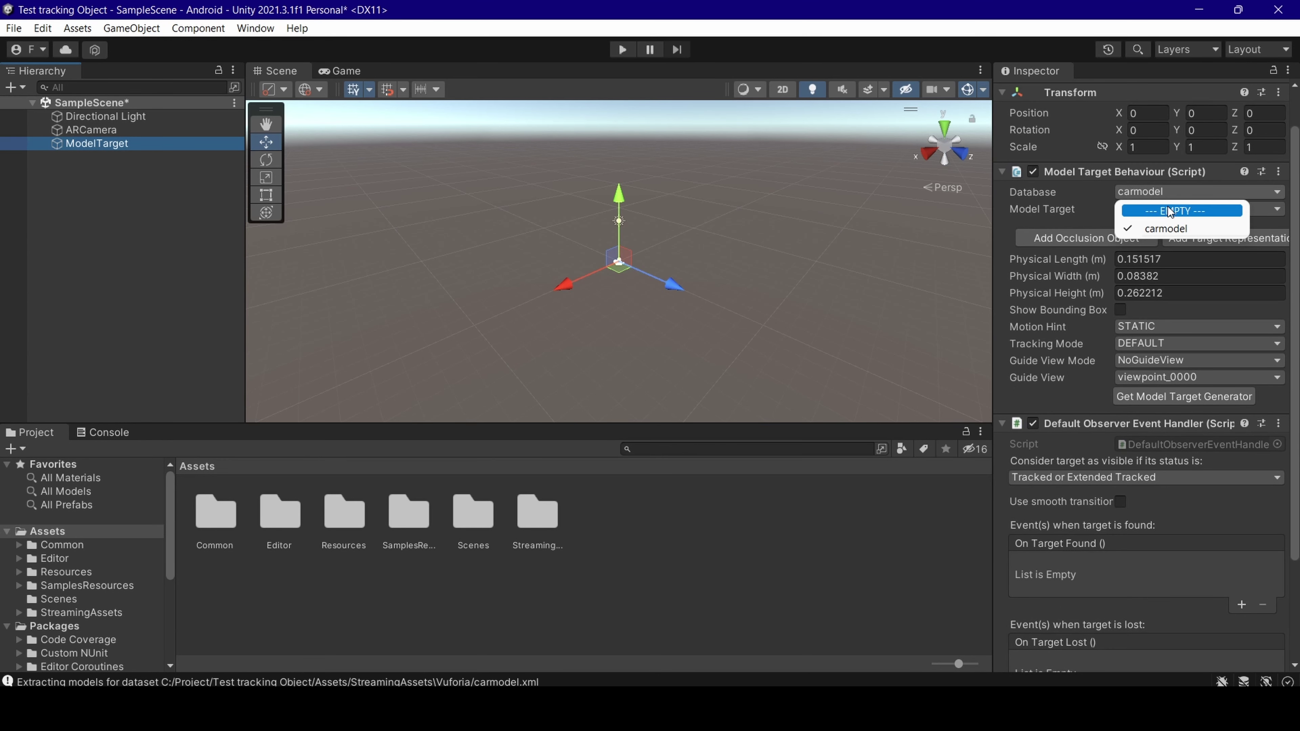
left_click(1160, 228)
left_click(1157, 209)
- Keep carmodel as the model target and set Guide View Mode to GuideView2D
left_click(1158, 231)
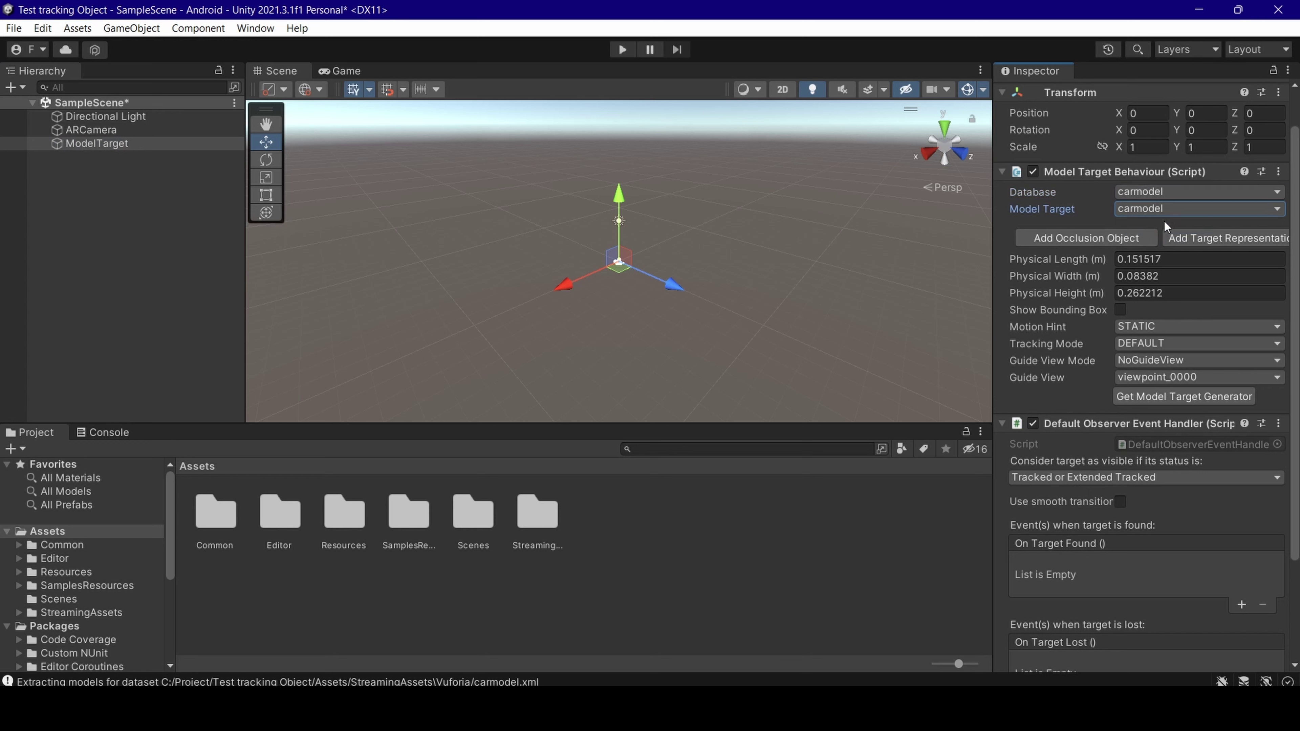
left_click(1154, 360)
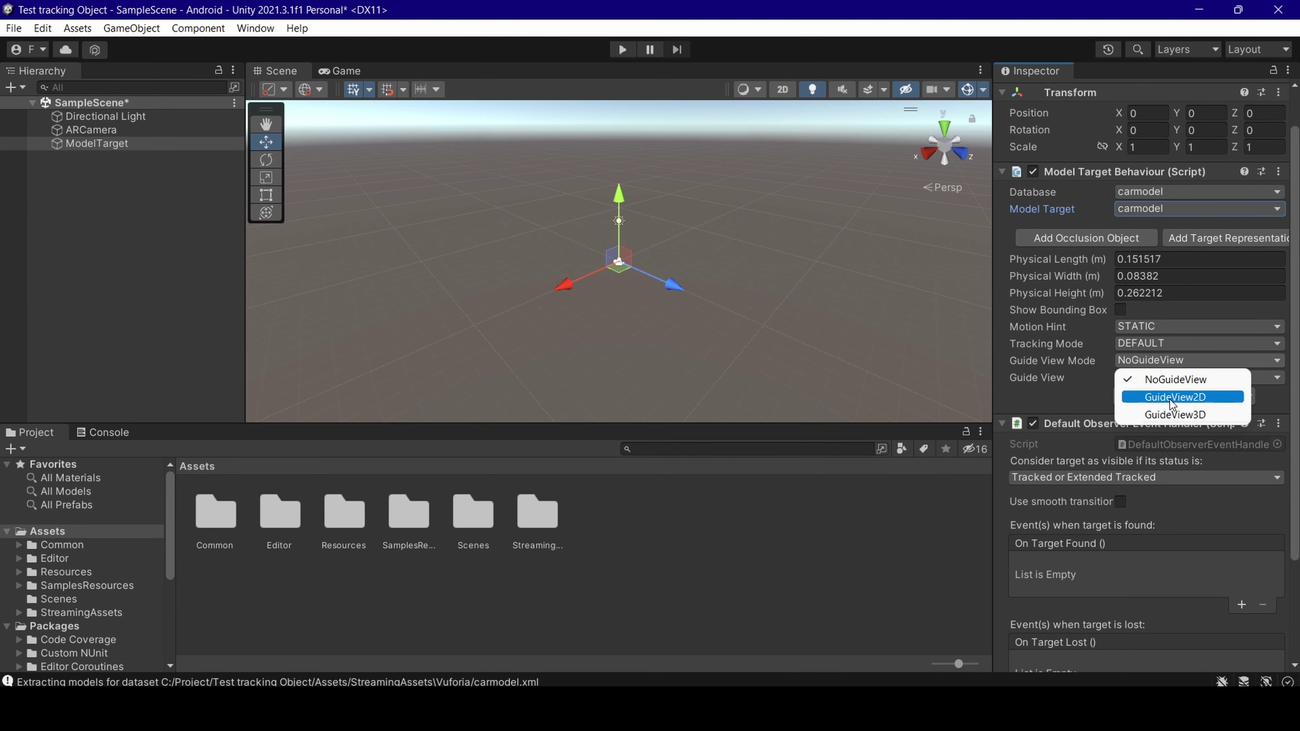
left_click(1159, 398)
left_click(1152, 359)
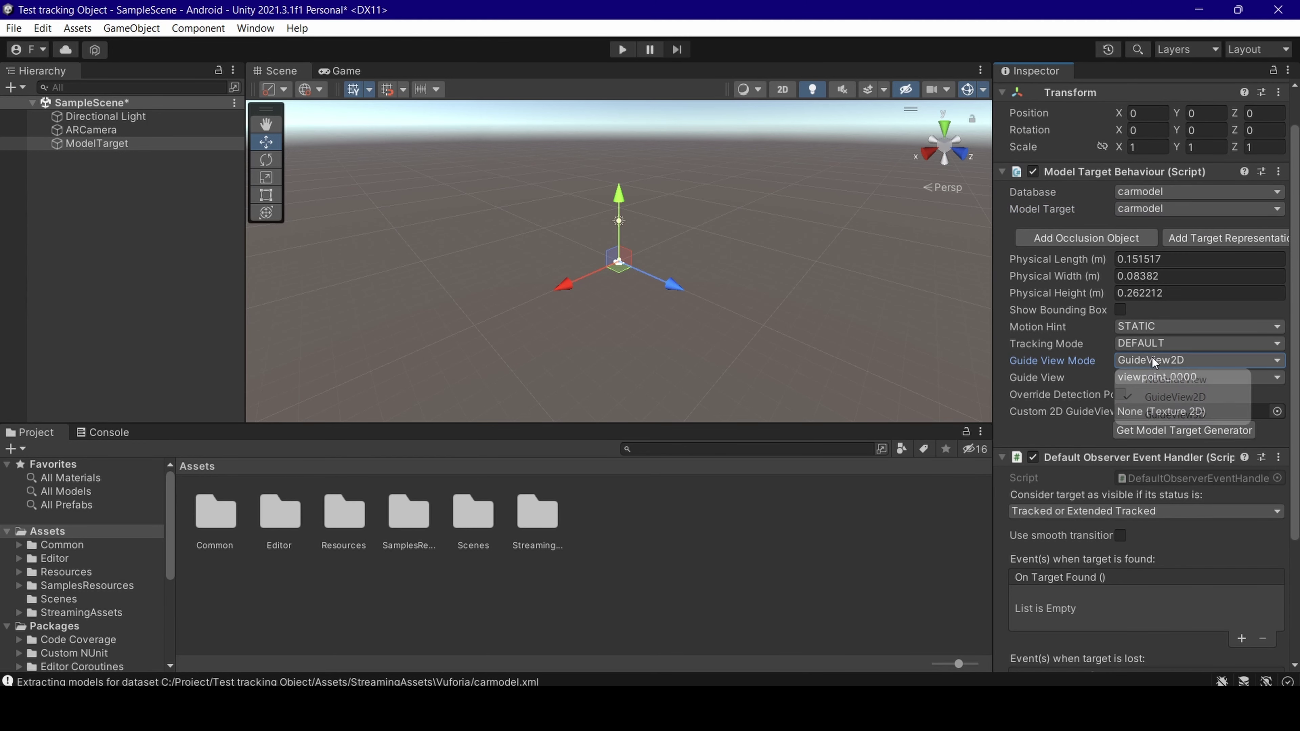
left_click(1176, 397)
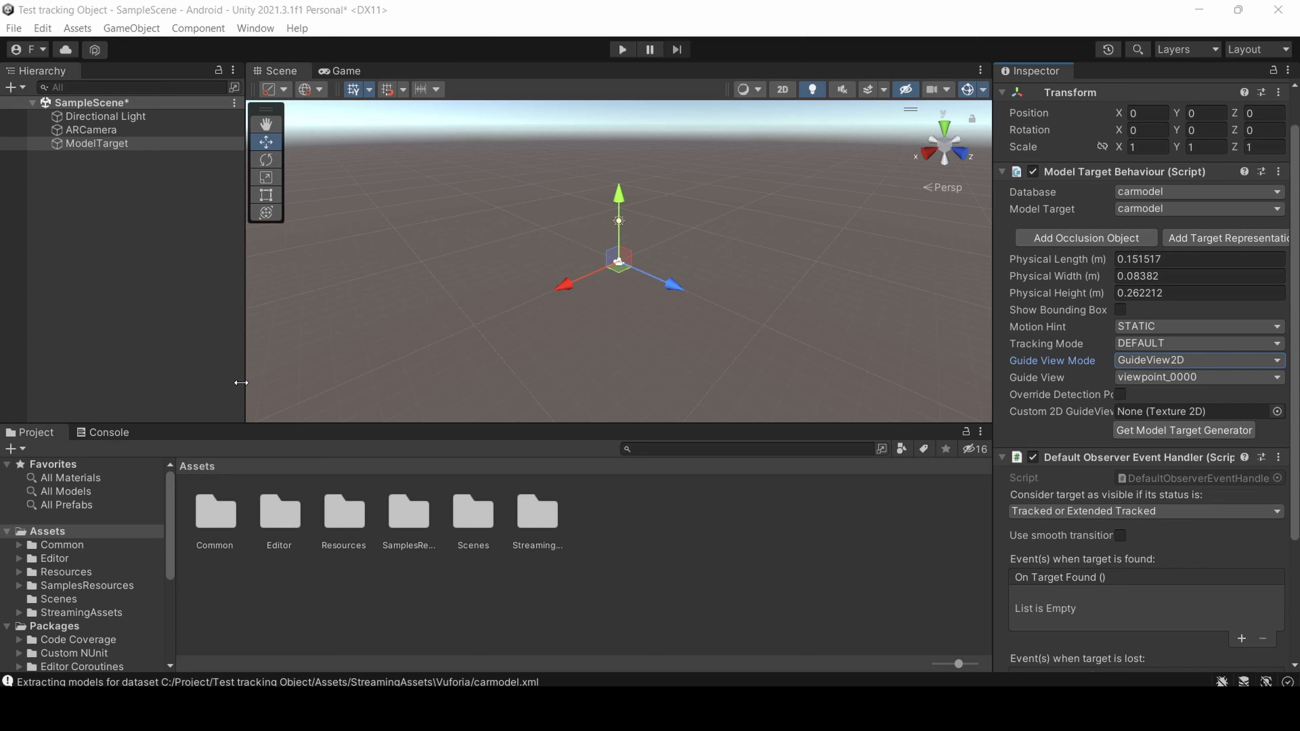
left_click(113, 144)
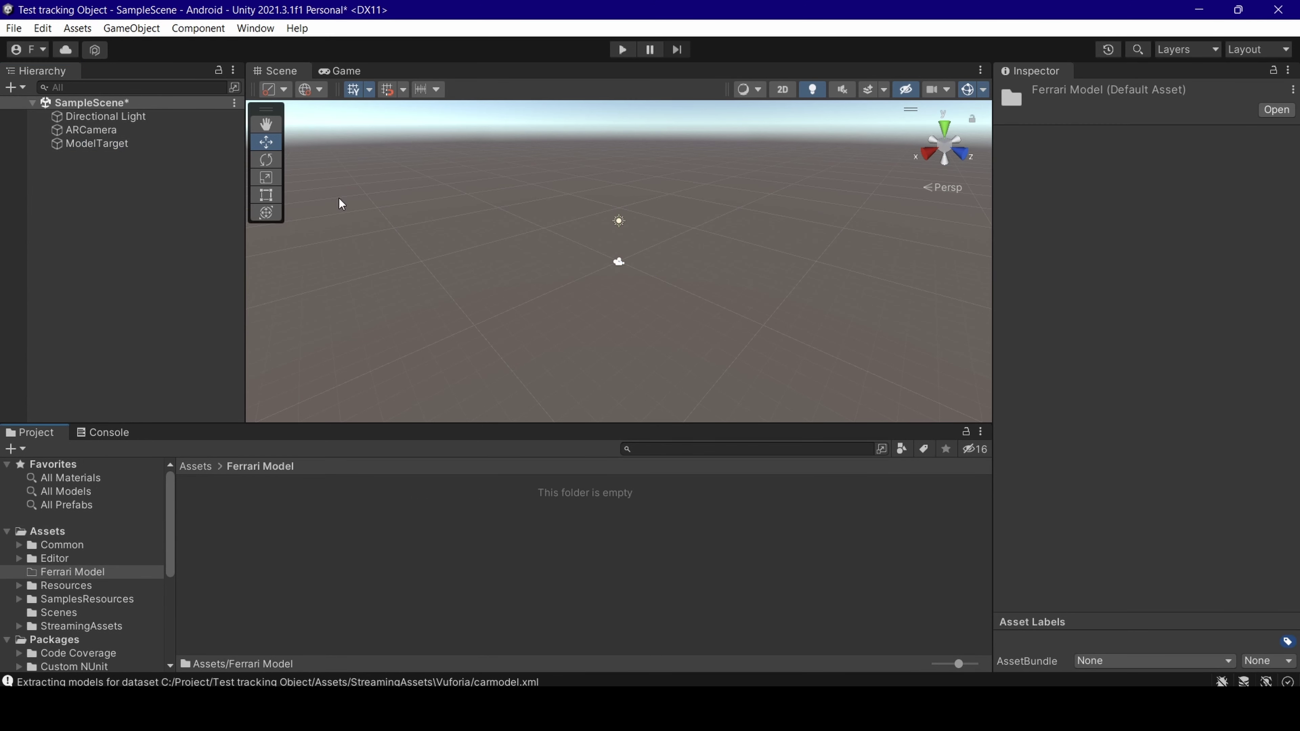
- Create a Cube and make it a child of ModelTarget in the Hierarchy
left_click(131, 28)
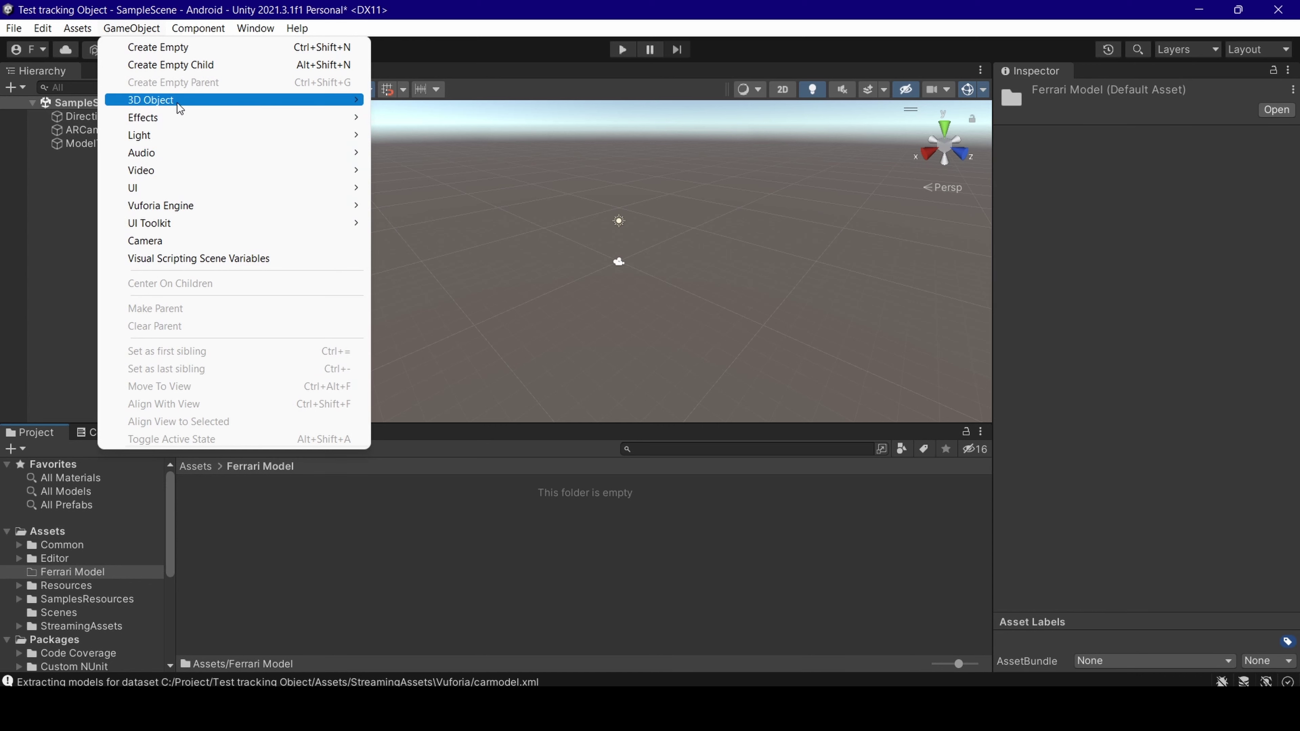
mouse_move(179, 101)
left_click(471, 102)
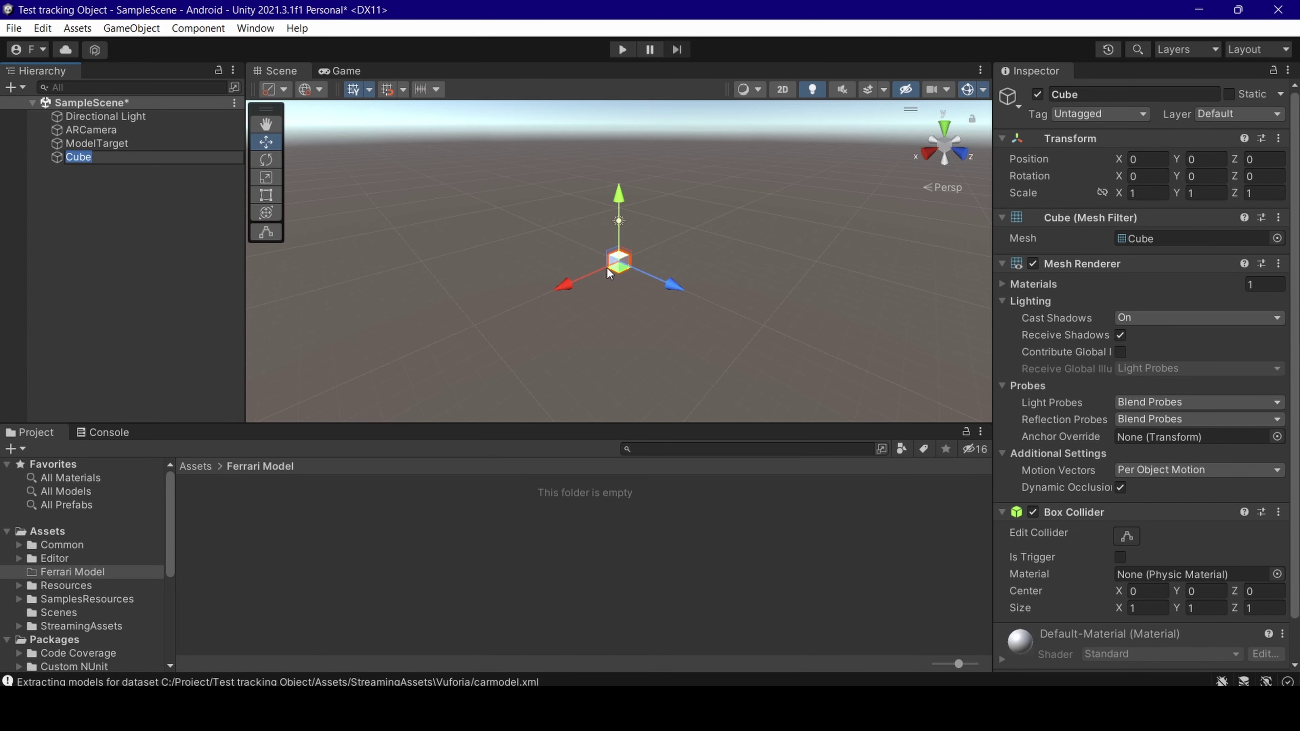
left_click(61, 188)
left_click_drag(86, 161, 99, 141)
- Inspect the Cube and ModelTarget, orbiting the scene view around the cube
left_click(98, 141)
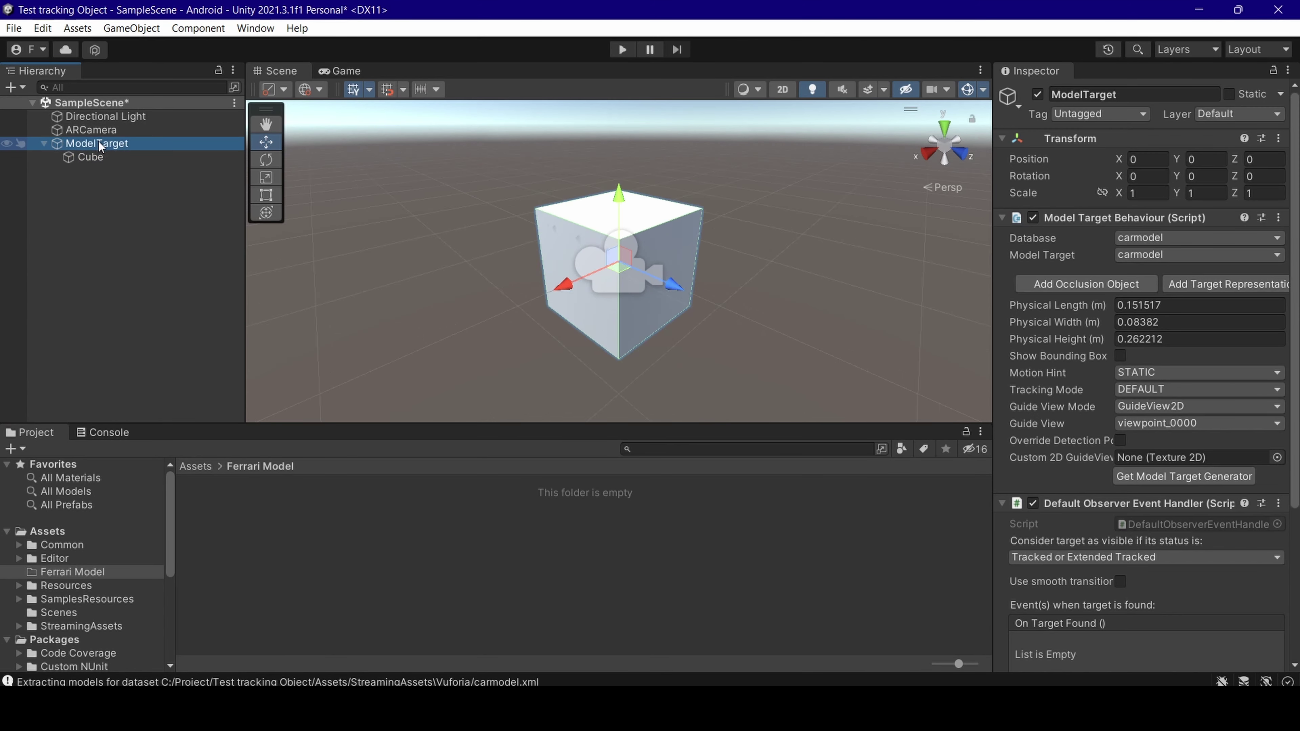
left_click(600, 347)
left_click(95, 144)
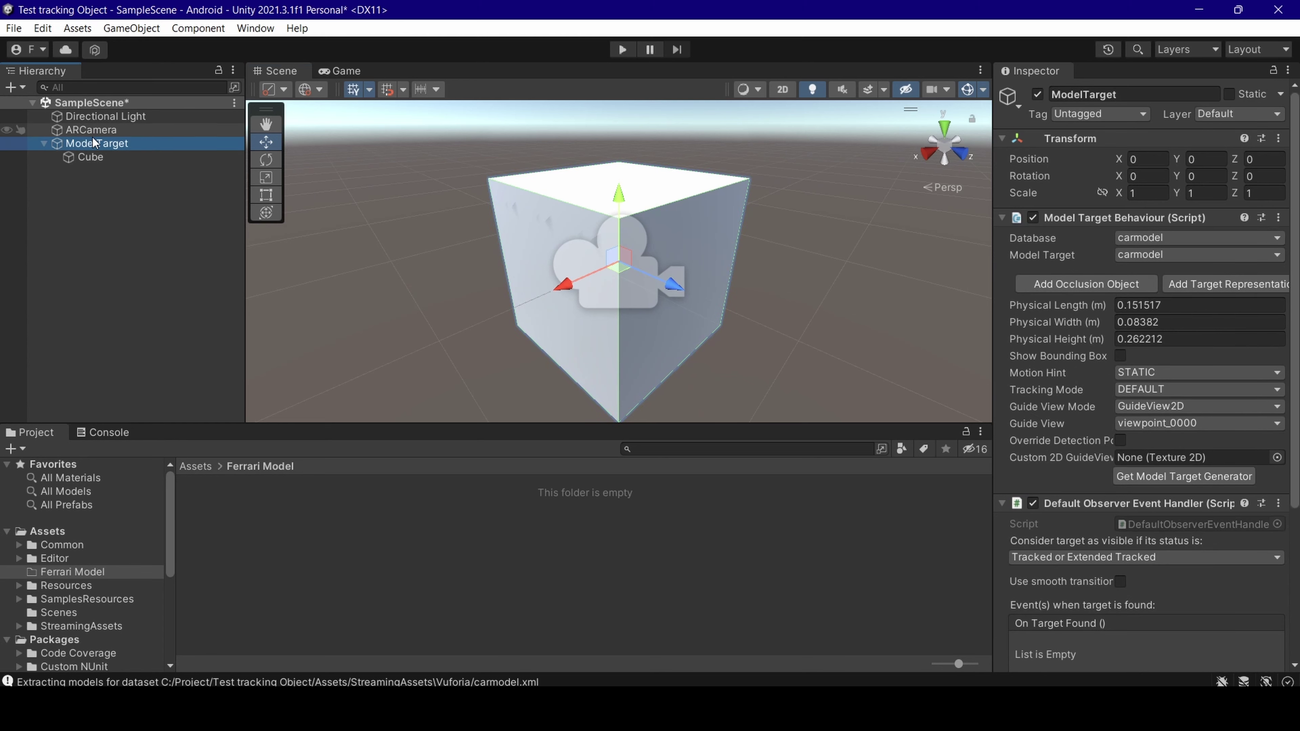
left_click(112, 238)
left_click(71, 142)
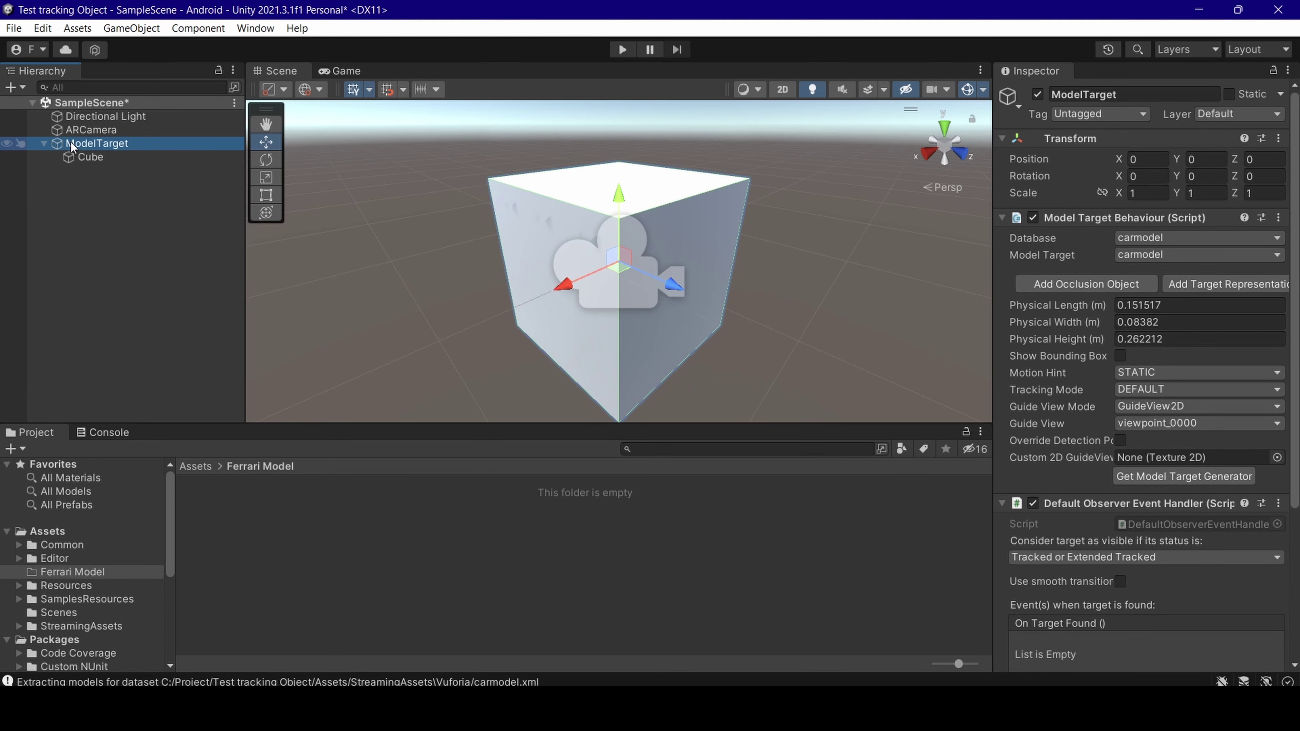
mouse_move(602, 336)
left_mouse_down("alt")
mouse_move(652, 308)
mouse_move(545, 328)
mouse_move(581, 328)
left_mouse_up("alt")
left_click(614, 347)
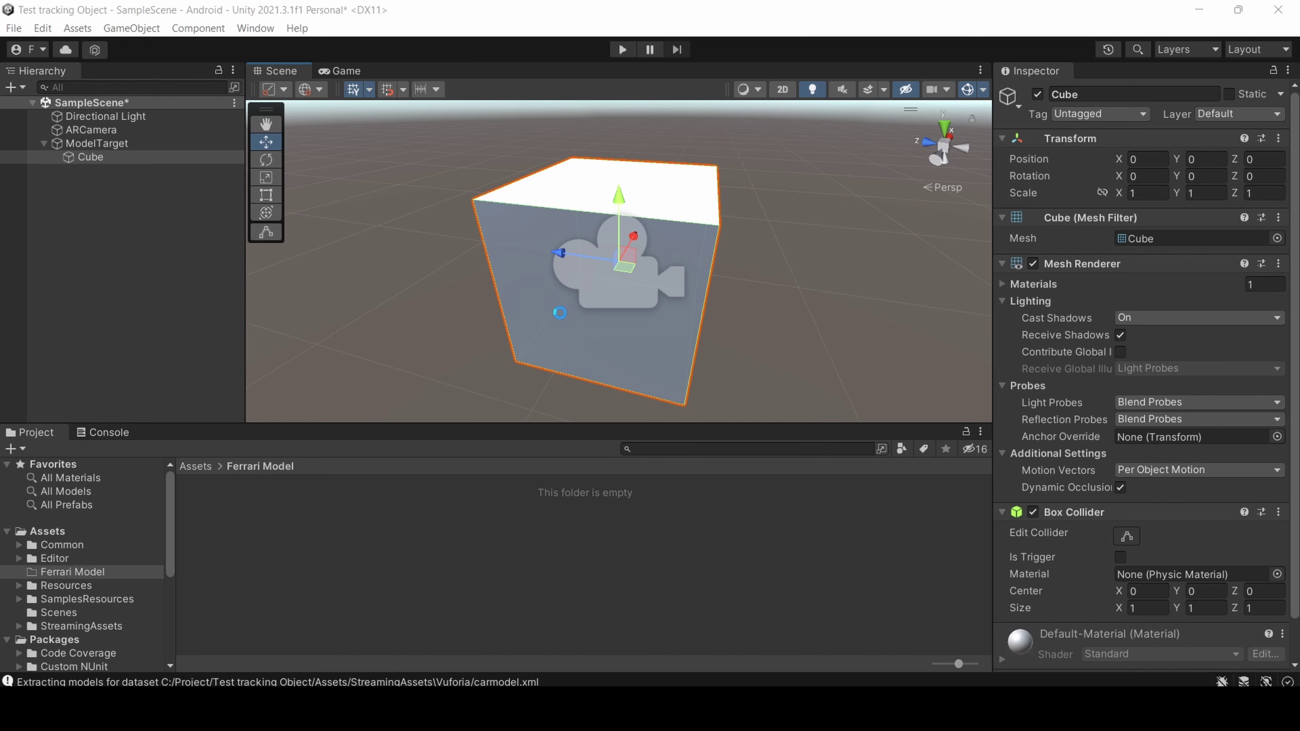
left_click(96, 143)
- Open the Player Settings from the Build Settings window
left_click(91, 129)
left_click(13, 28)
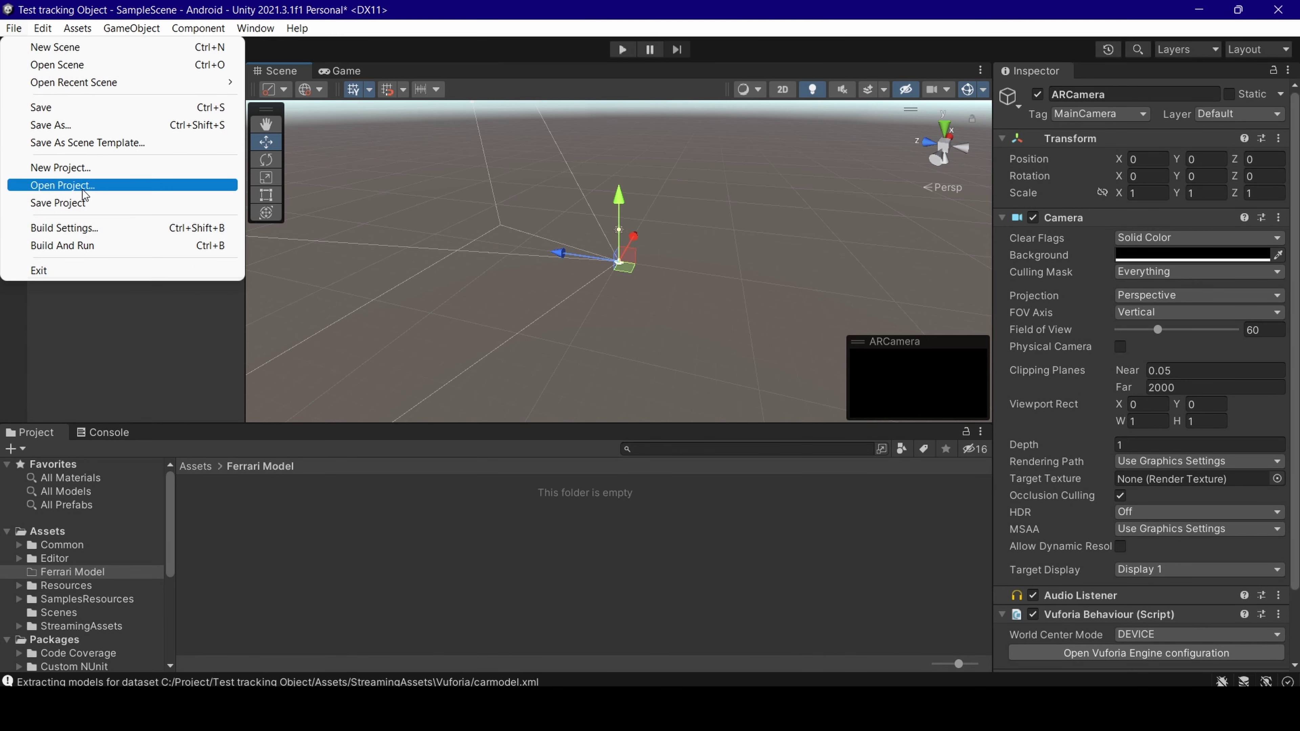
left_click(100, 229)
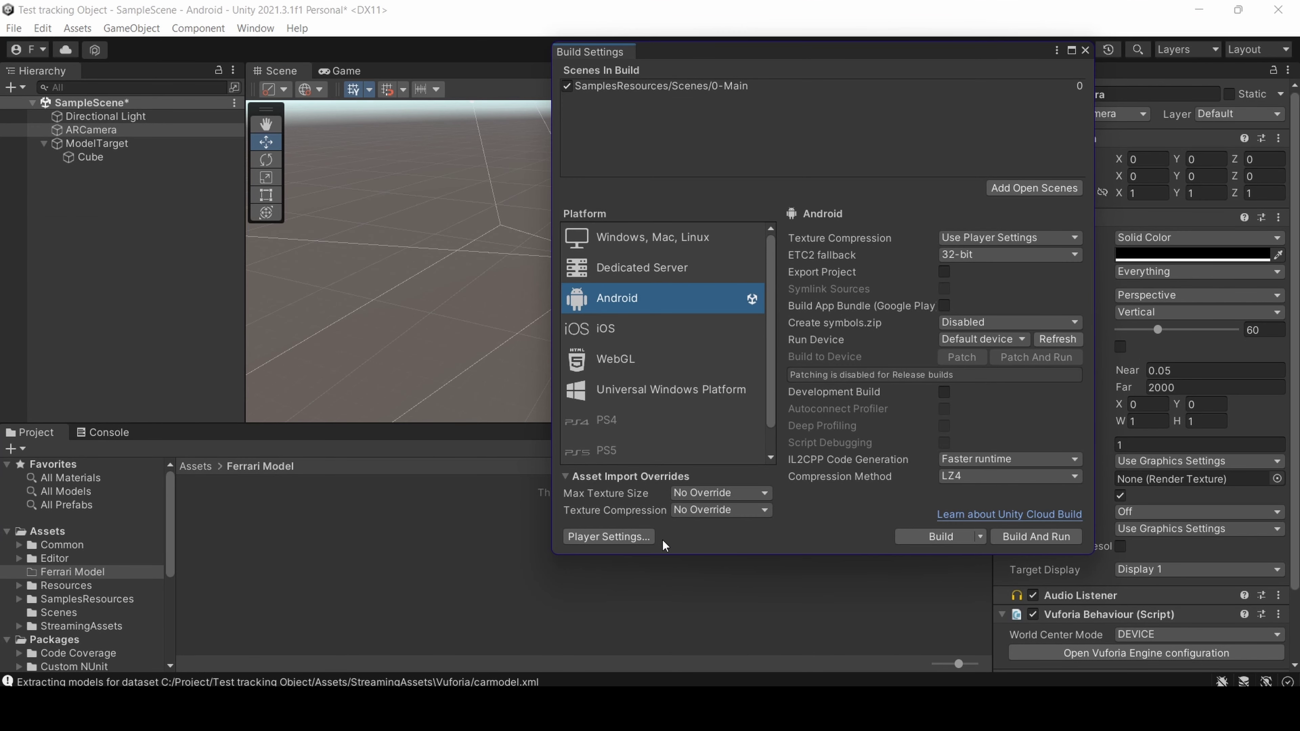
left_click(635, 538)
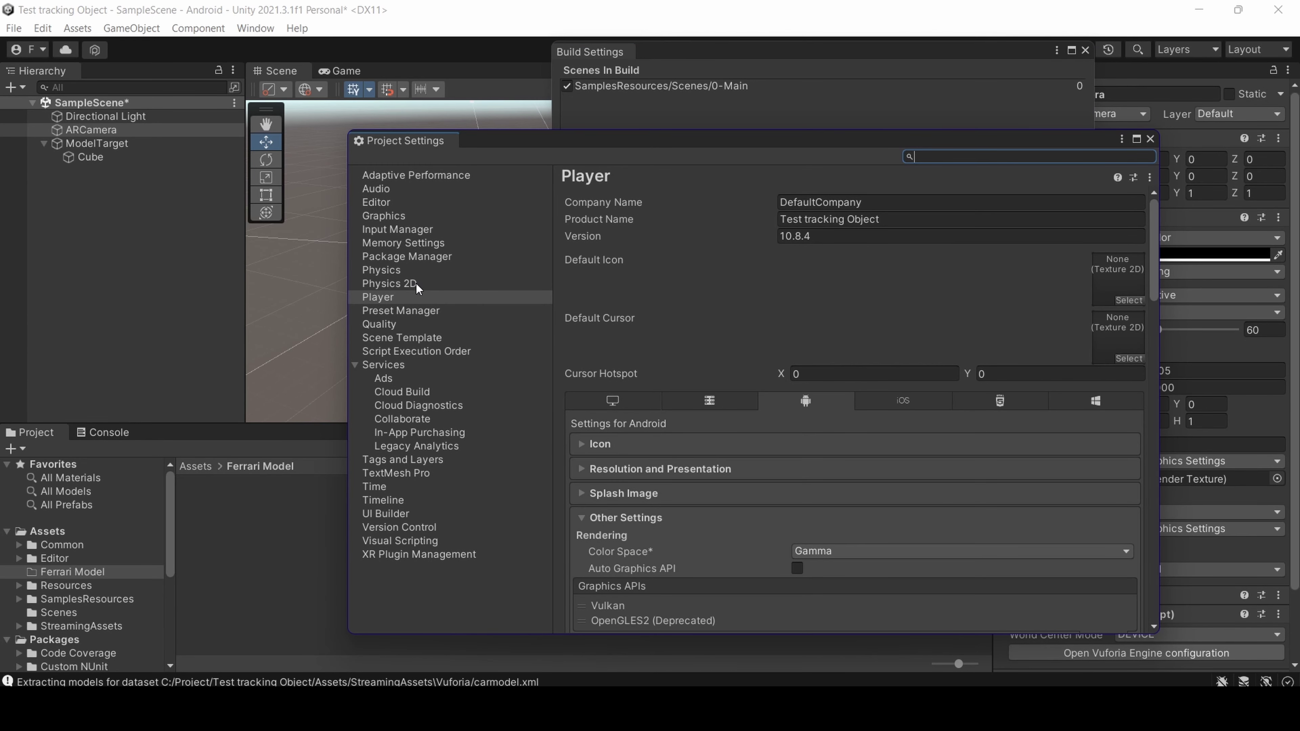
- Set Default Orientation to Landscape Right under Resolution and Presentation
left_click(704, 467)
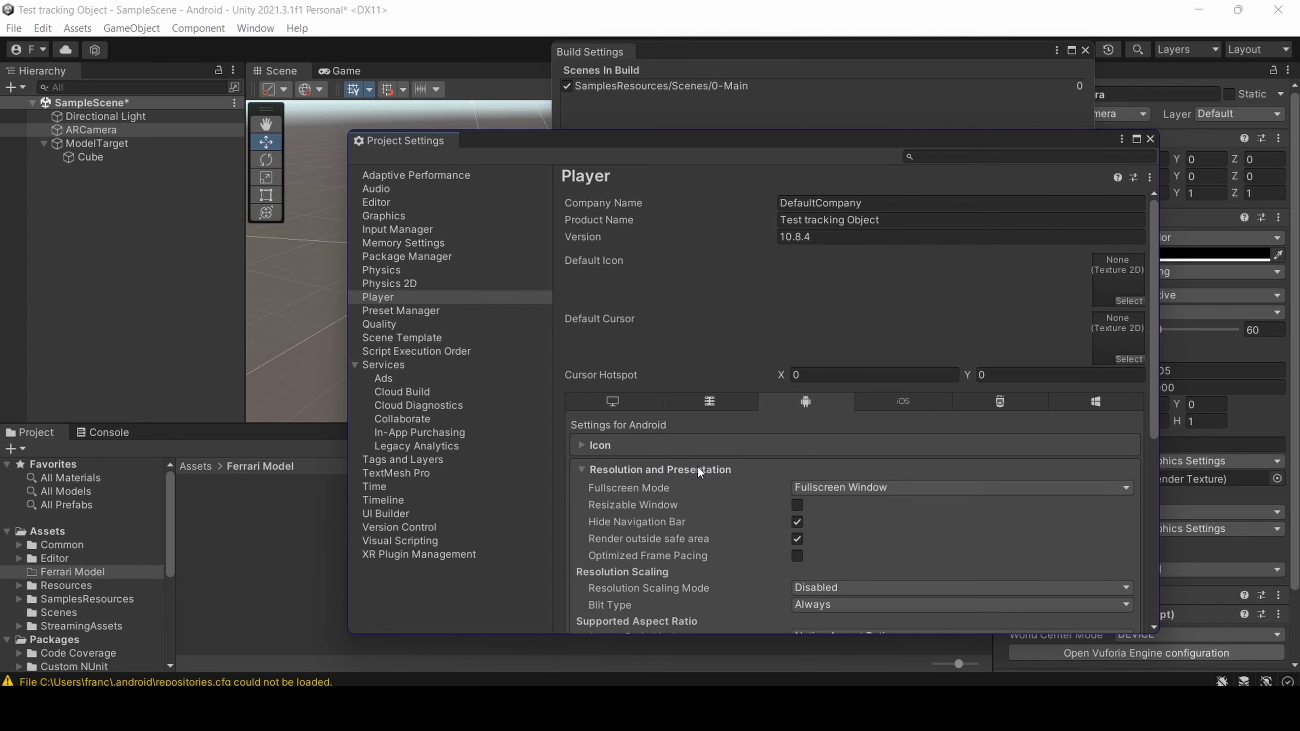
scroll(698, 468, "down", 3)
scroll(697, 466, "down", 3)
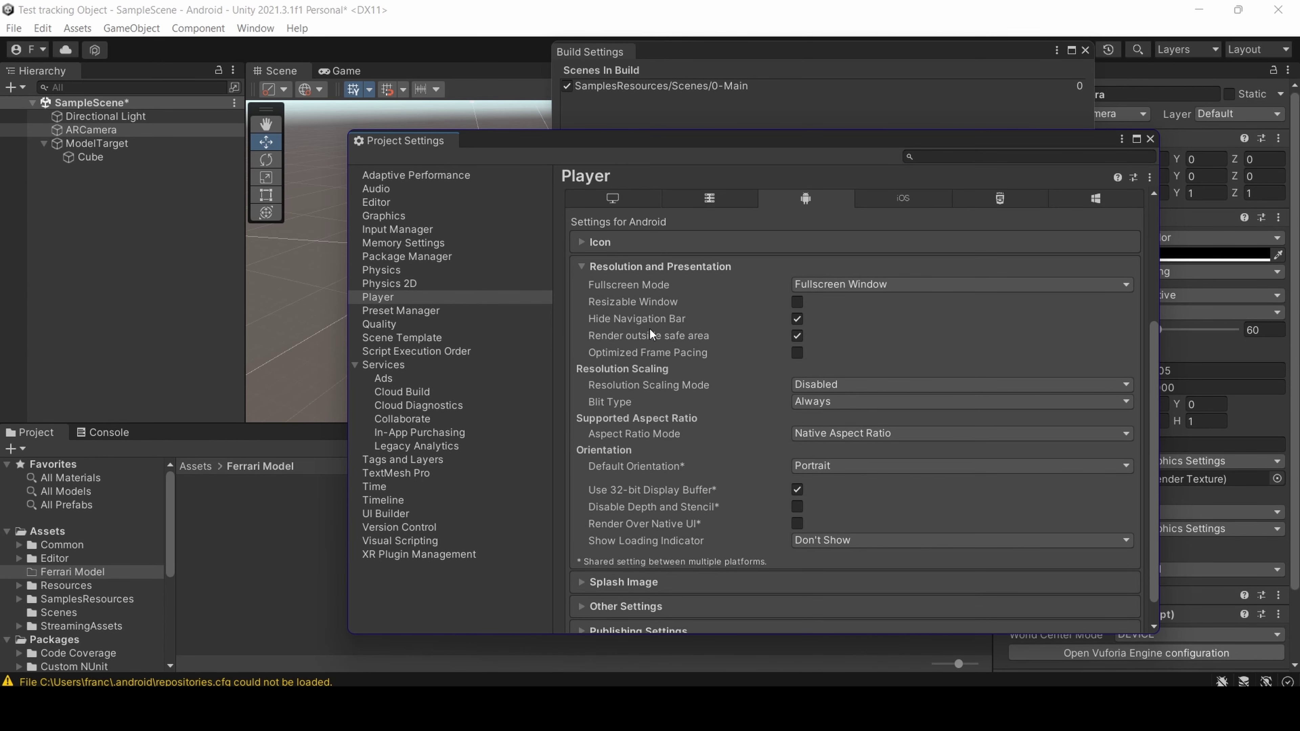
left_click(808, 465)
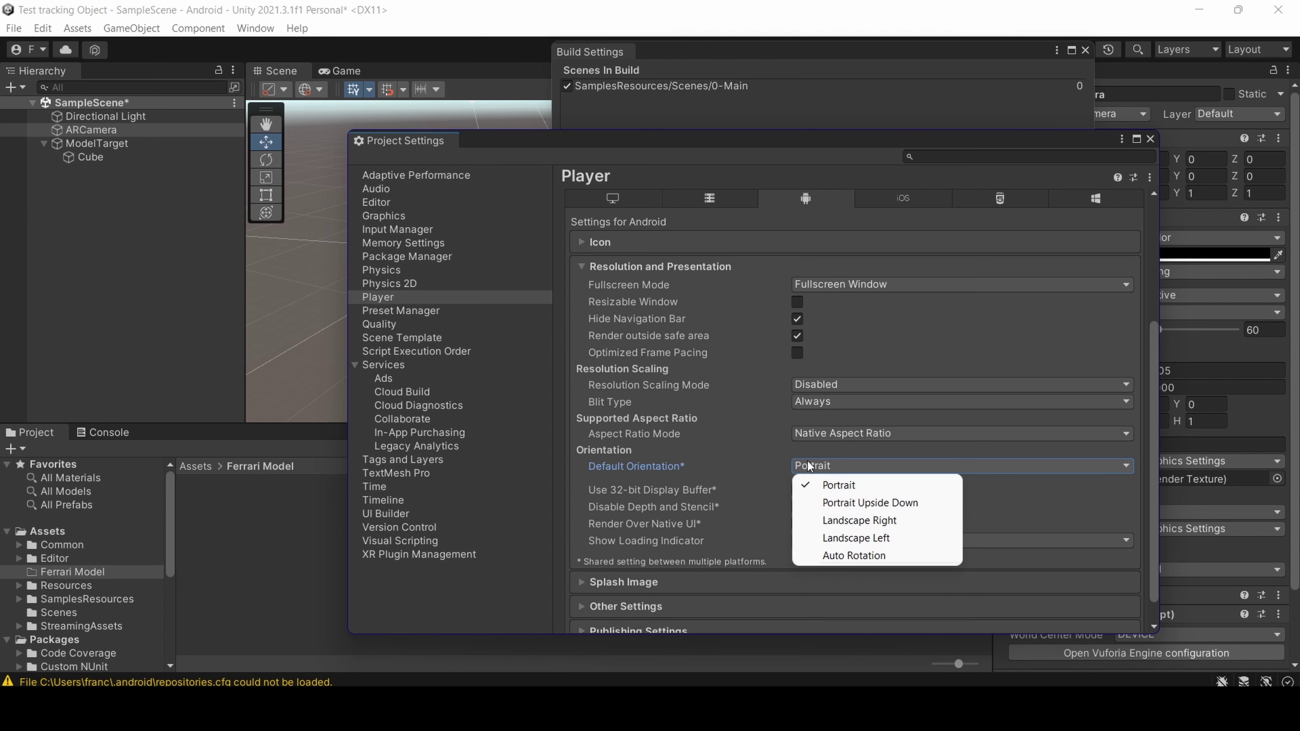
left_click(837, 520)
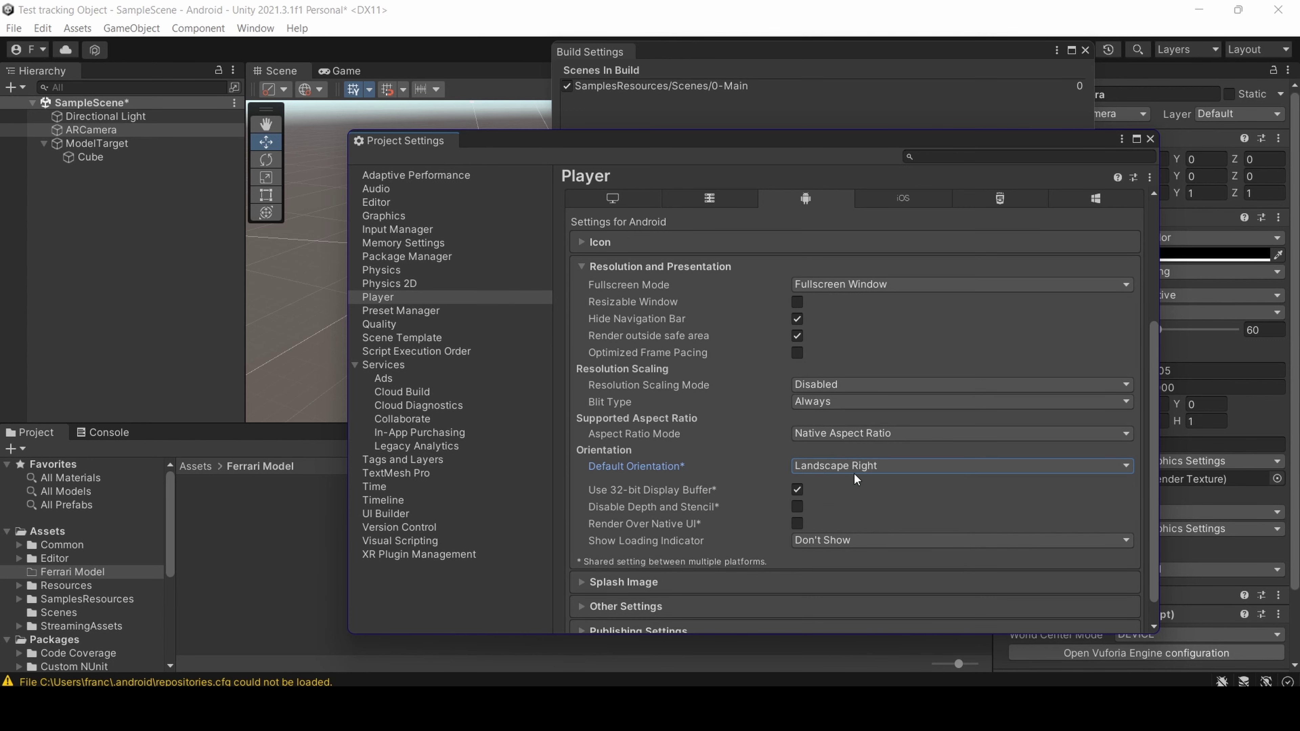
left_click(853, 467)
left_click(854, 555)
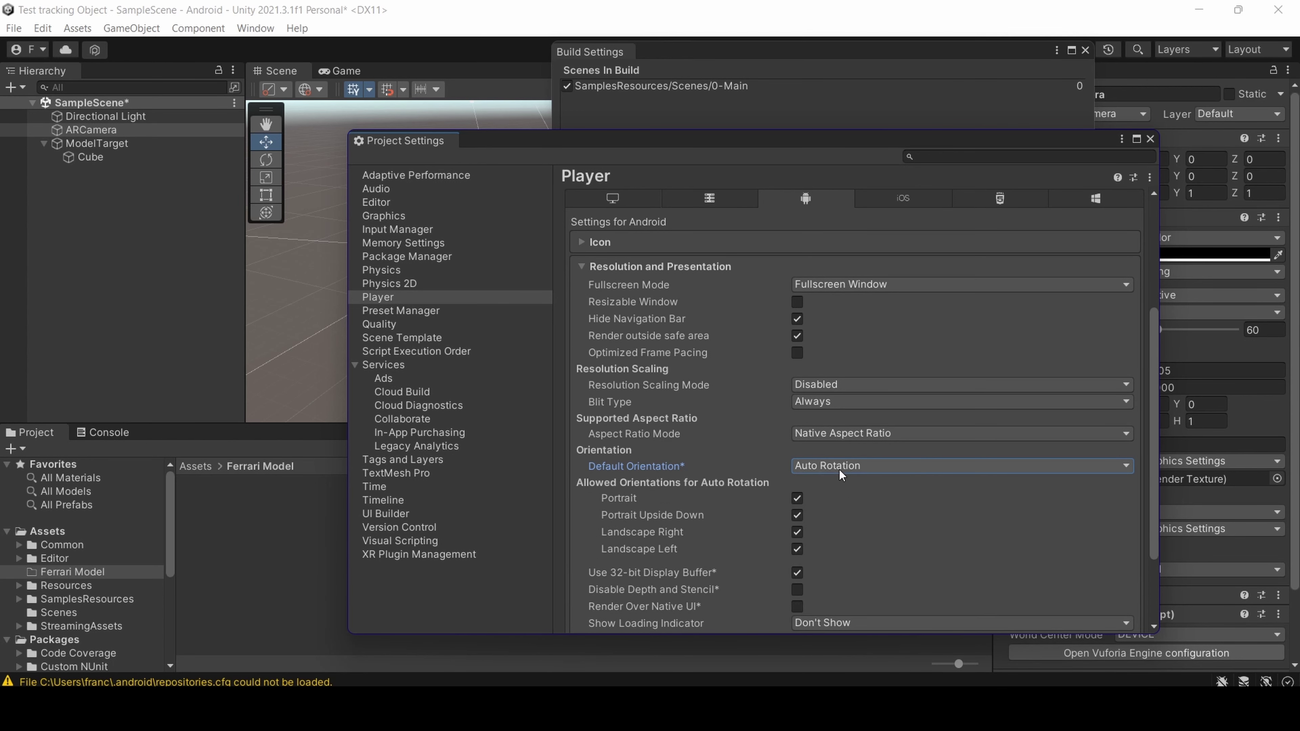
left_click(852, 466)
left_click(851, 524)
scroll(900, 464, "down", 1)
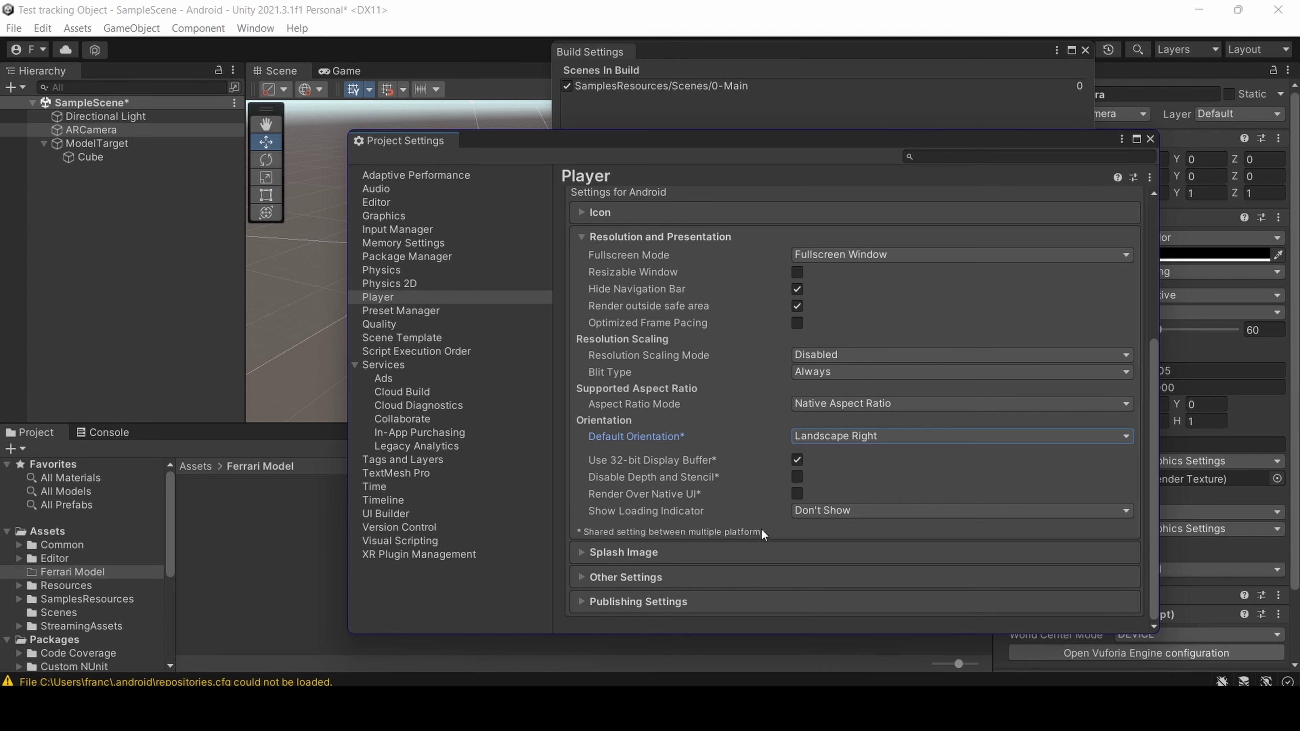
- Replace Vulkan and OpenGLES2 with OpenGLES3 in the Graphics APIs list
left_click(640, 578)
scroll(715, 534, "down", 5)
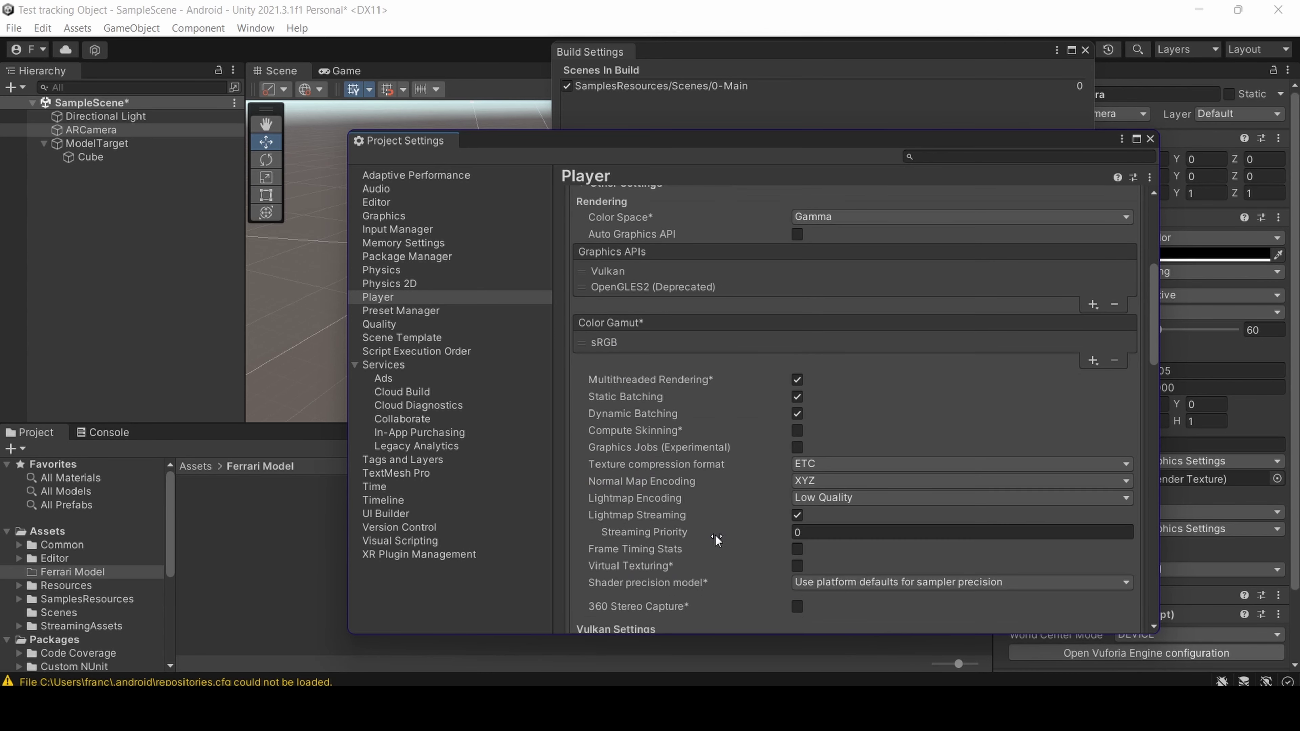
left_click(614, 277)
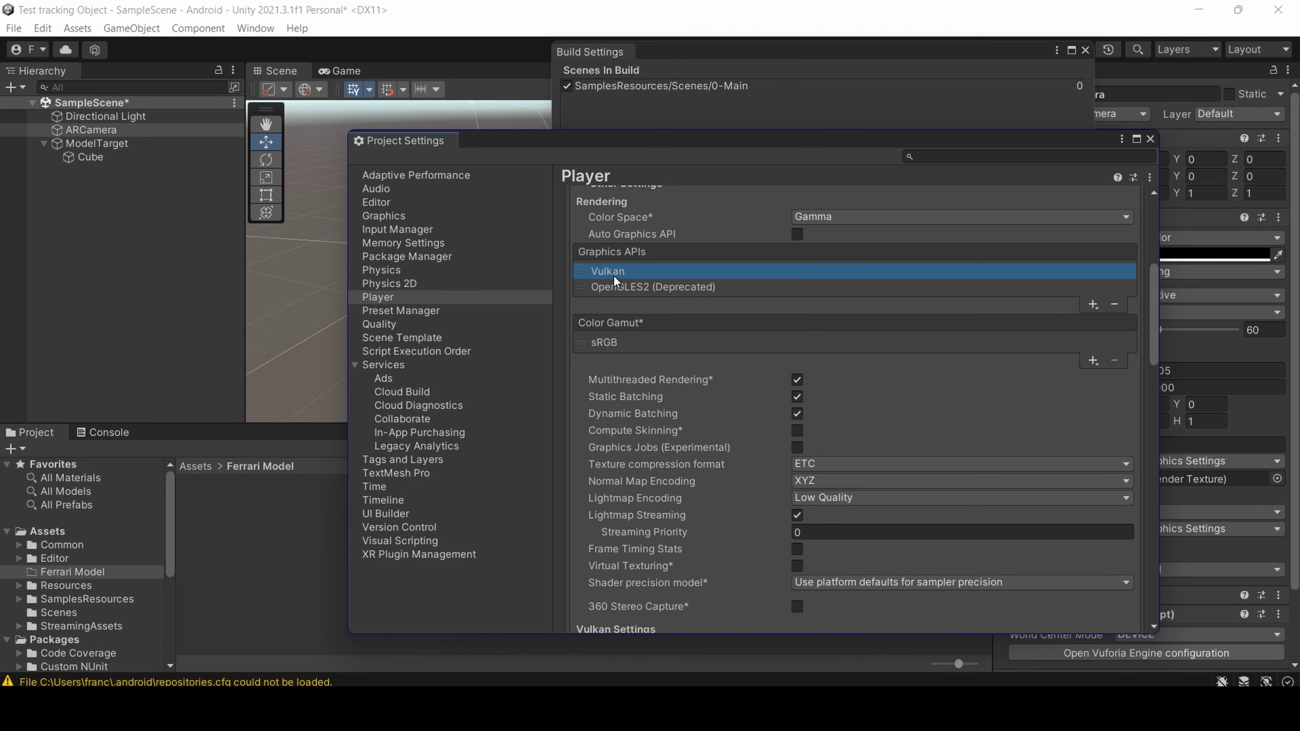
left_click(1114, 306)
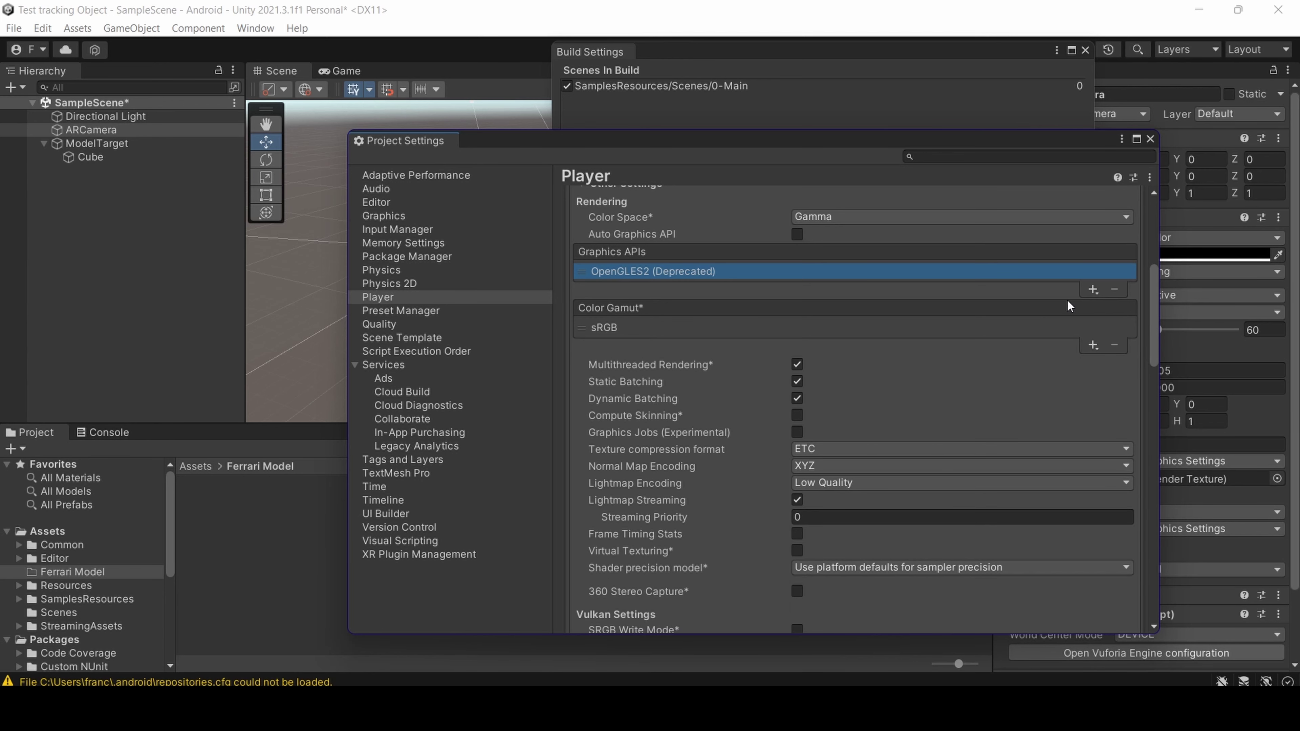
left_click(1093, 290)
left_click(1121, 312)
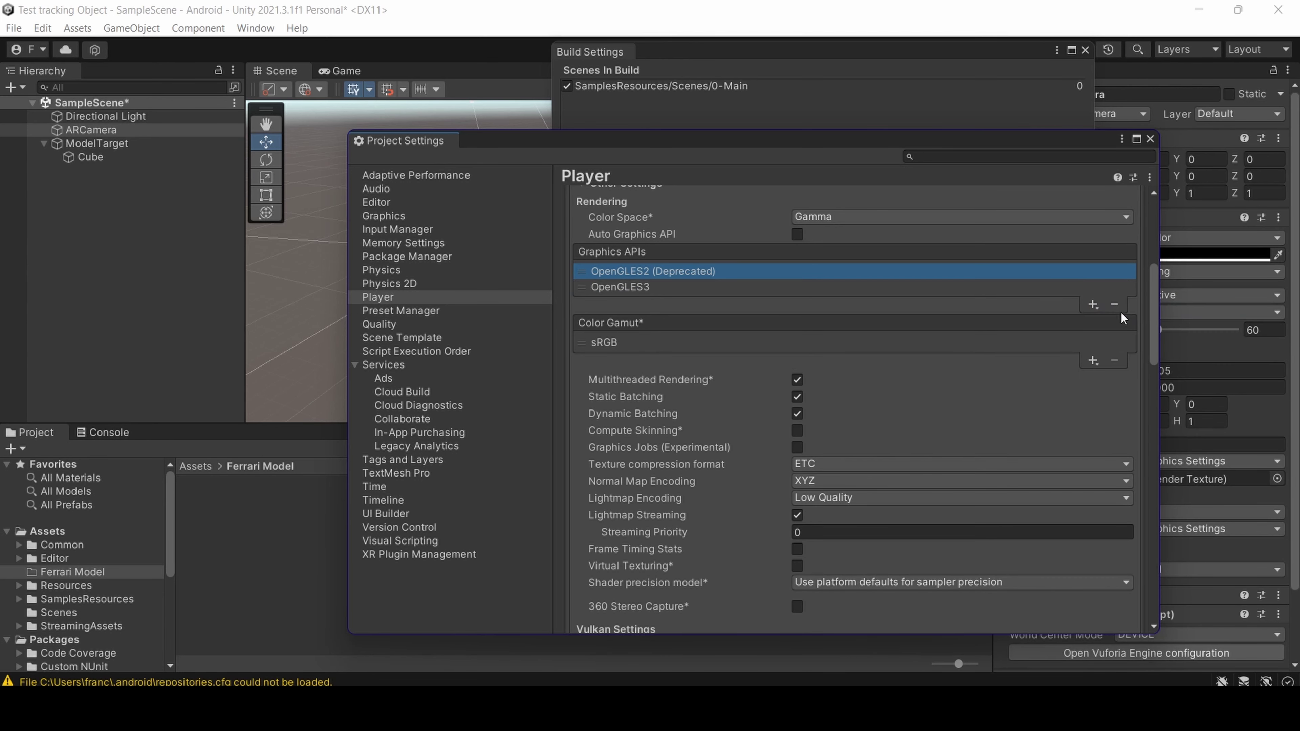
left_click_drag(959, 275, 959, 270)
left_click(1114, 310)
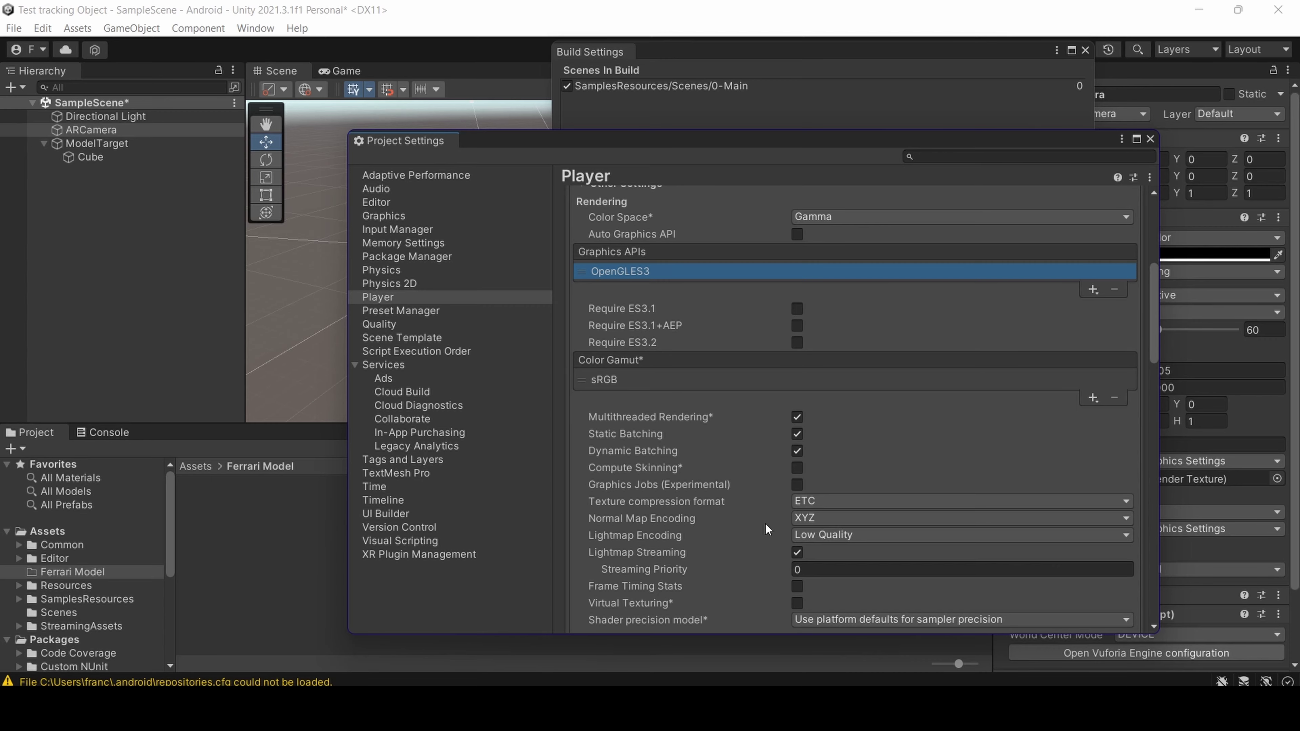
- Set Minimum API Level to Android 9.0 'Pie' (API level 28)
scroll(816, 524, "down", 3)
scroll(821, 518, "down", 3)
scroll(820, 517, "down", 3)
scroll(823, 483, "down", 3)
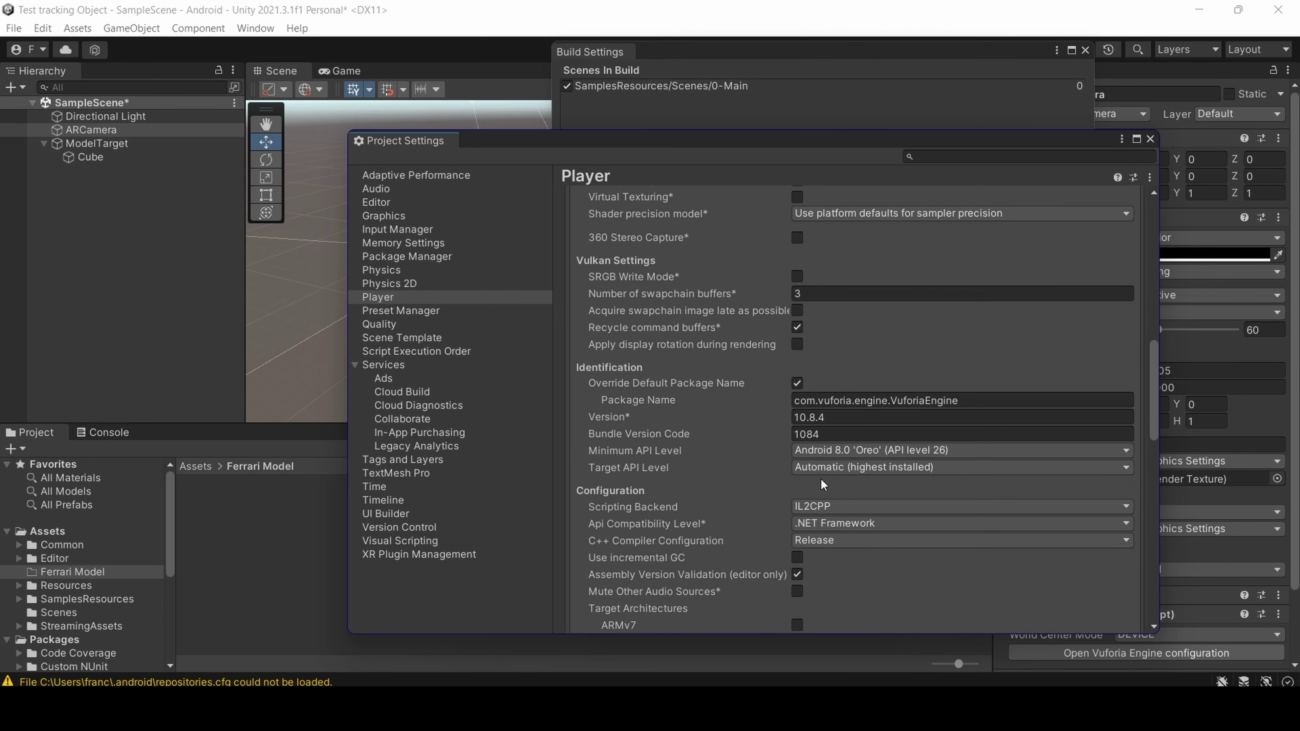
left_click(835, 450)
left_click(870, 576)
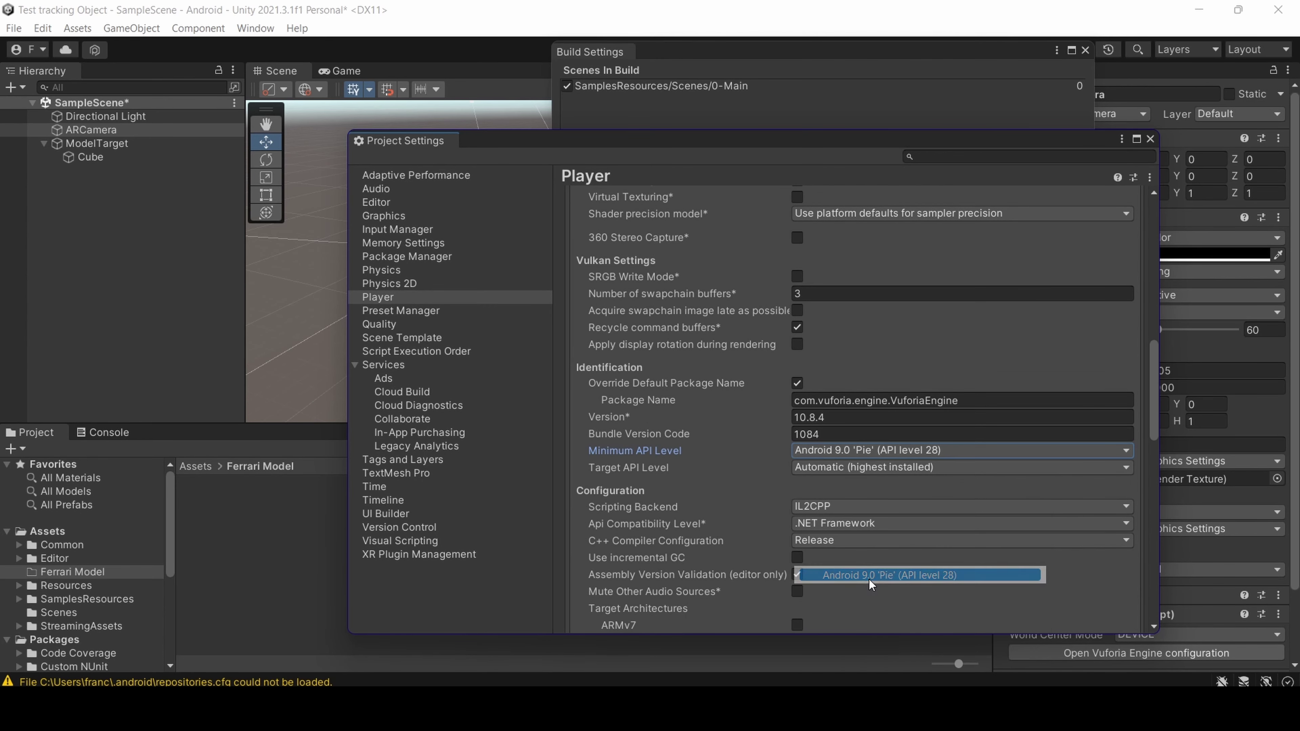
left_click(844, 455)
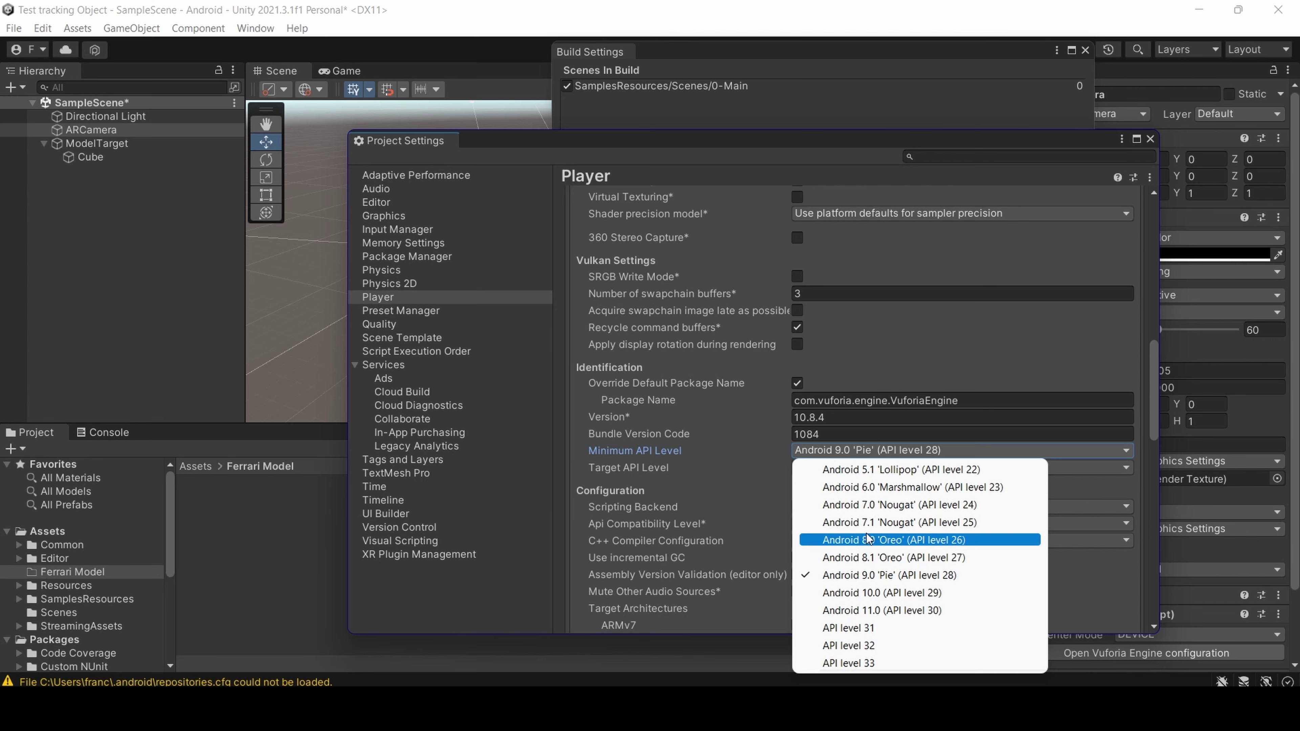
left_click(749, 487)
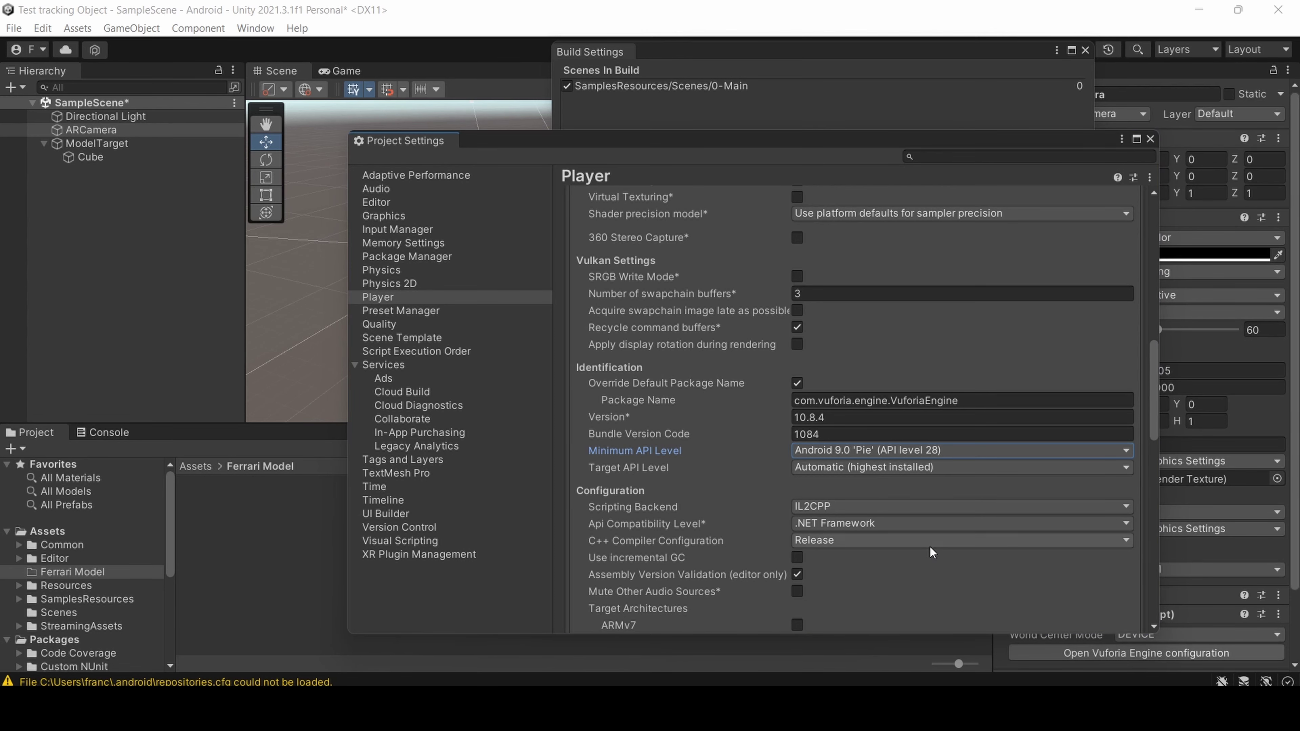
- Review the remaining Player settings and close Project Settings
scroll(958, 570, "down", 3)
scroll(955, 583, "down", 4)
scroll(958, 584, "down", 3)
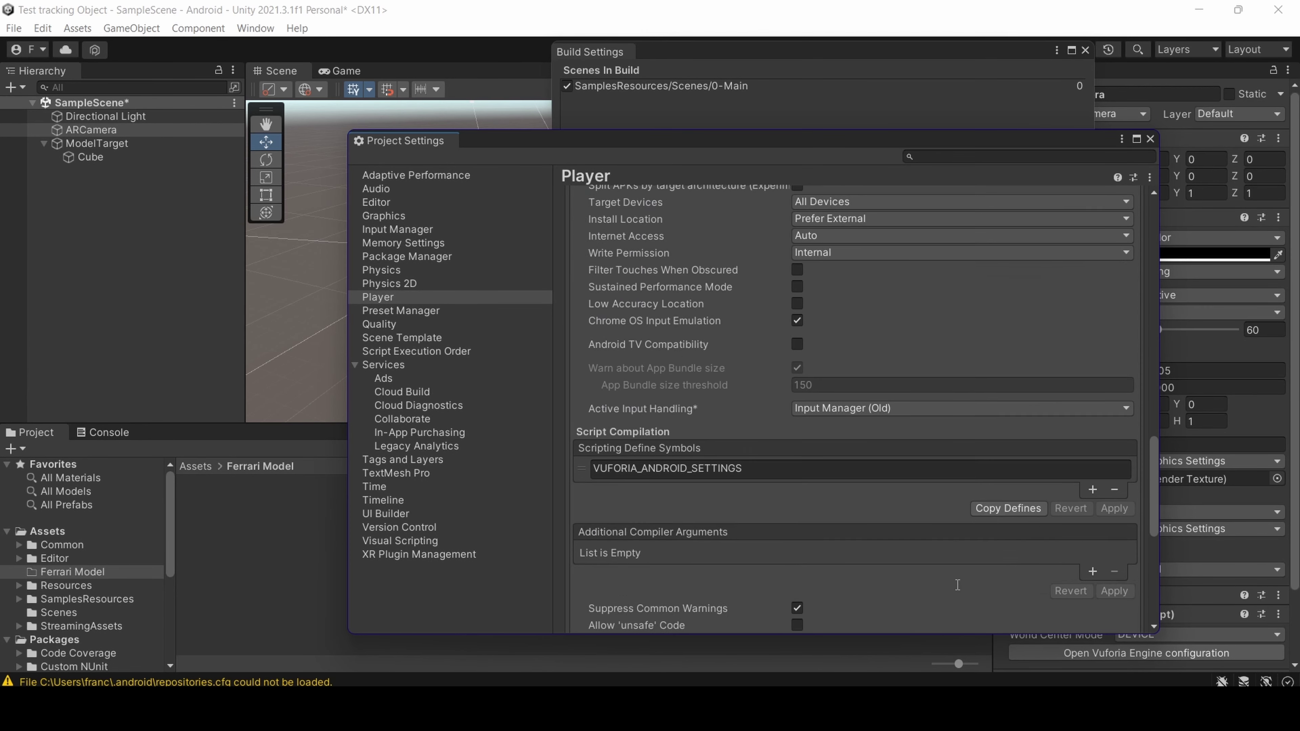
scroll(956, 585, "down", 8)
scroll(970, 581, "up", 6)
scroll(1048, 354, "up", 3)
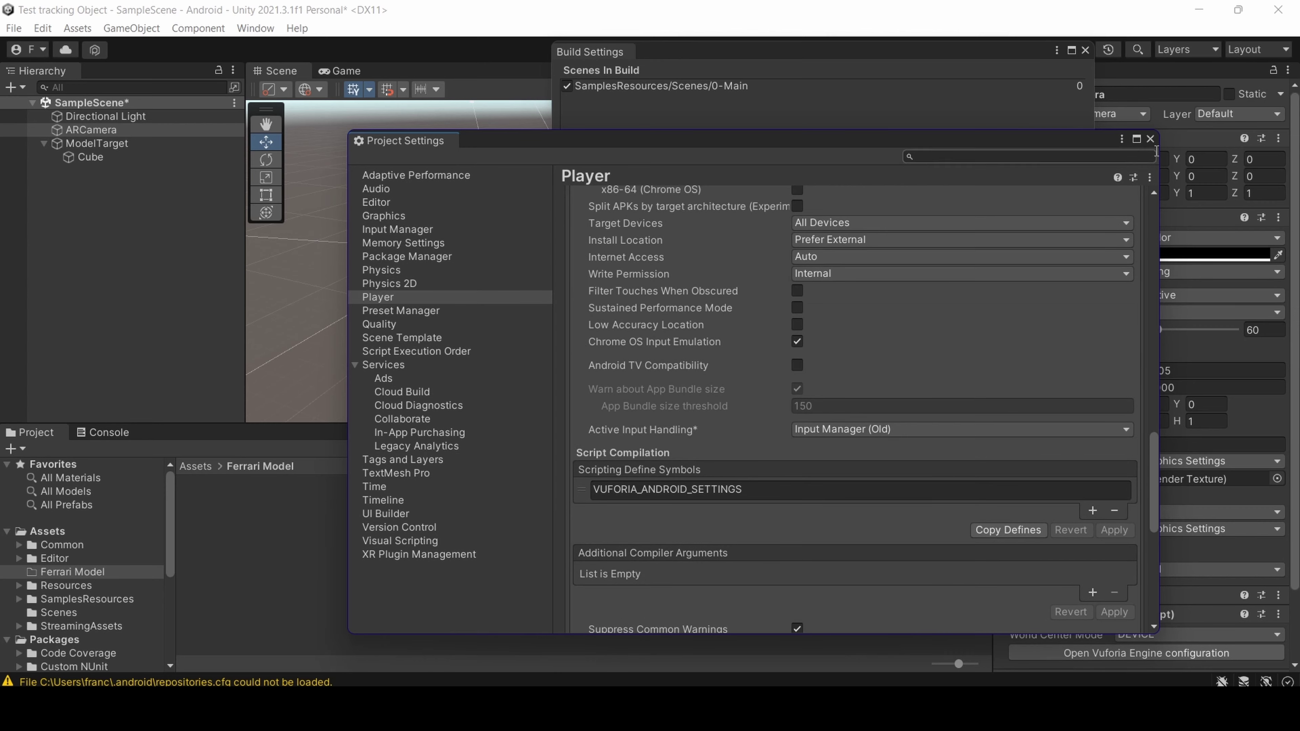
left_click(1151, 138)
- Close Build Settings, save the scene, and run a short Play-mode tracking test
left_click(1086, 50)
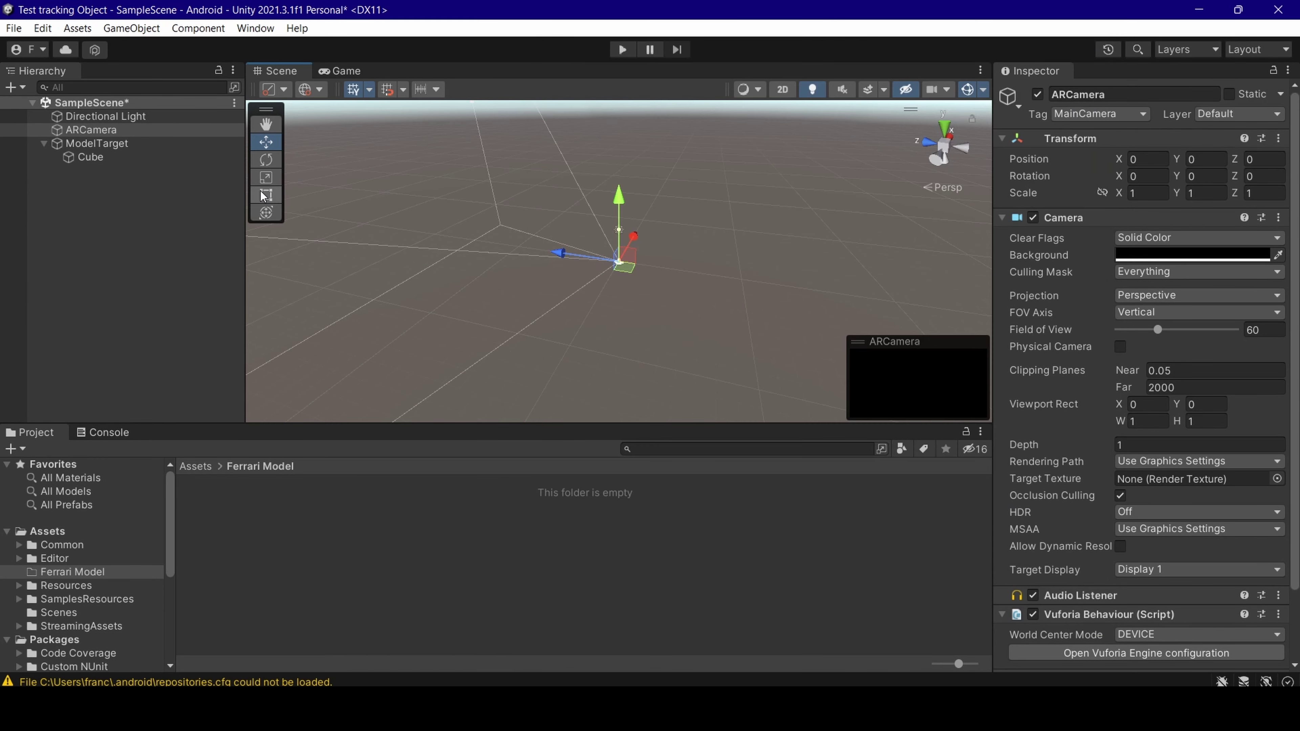
left_click(129, 243)
left_click(14, 29)
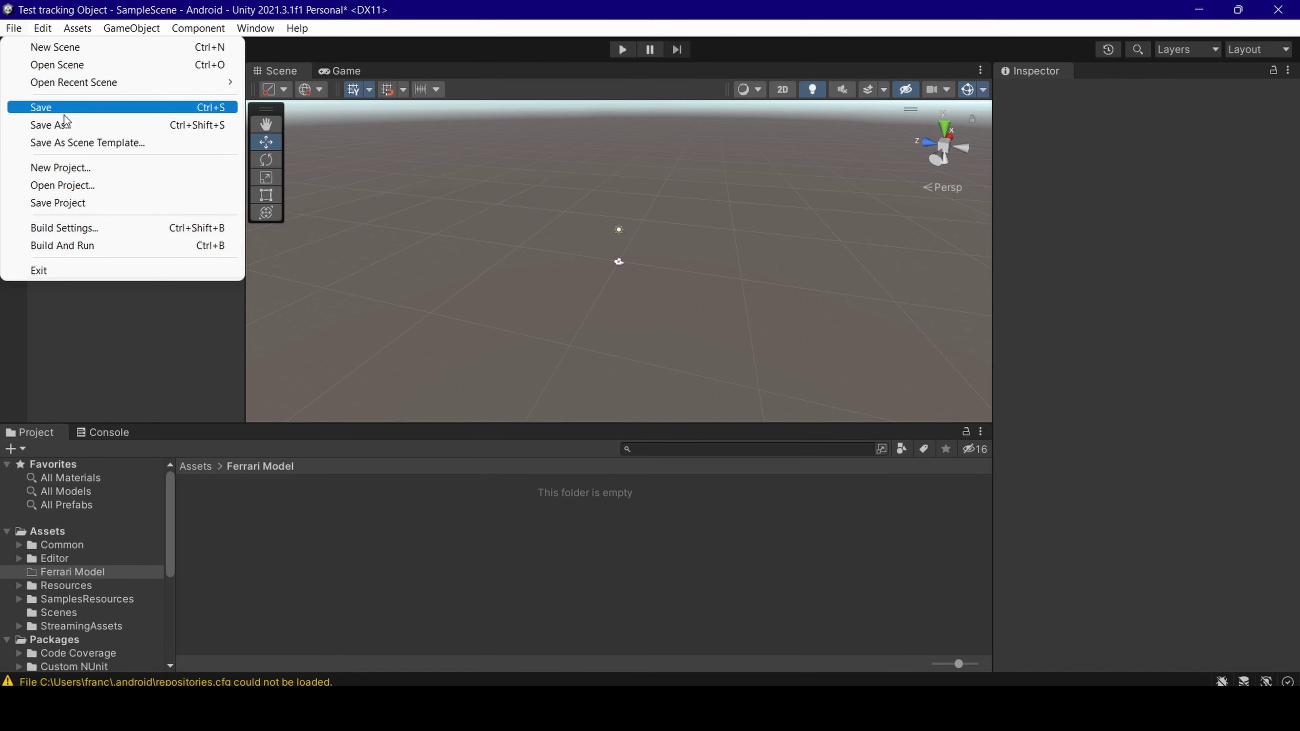
left_click(112, 107)
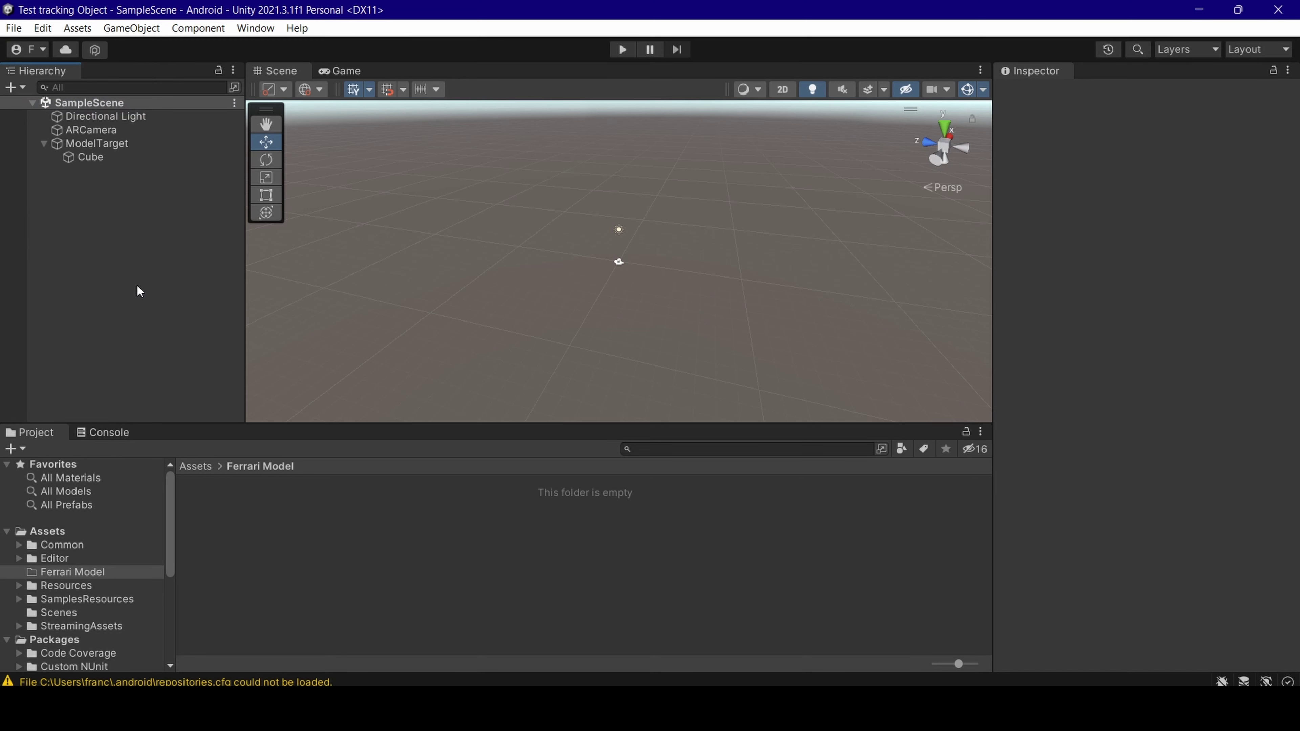
left_click(619, 49)
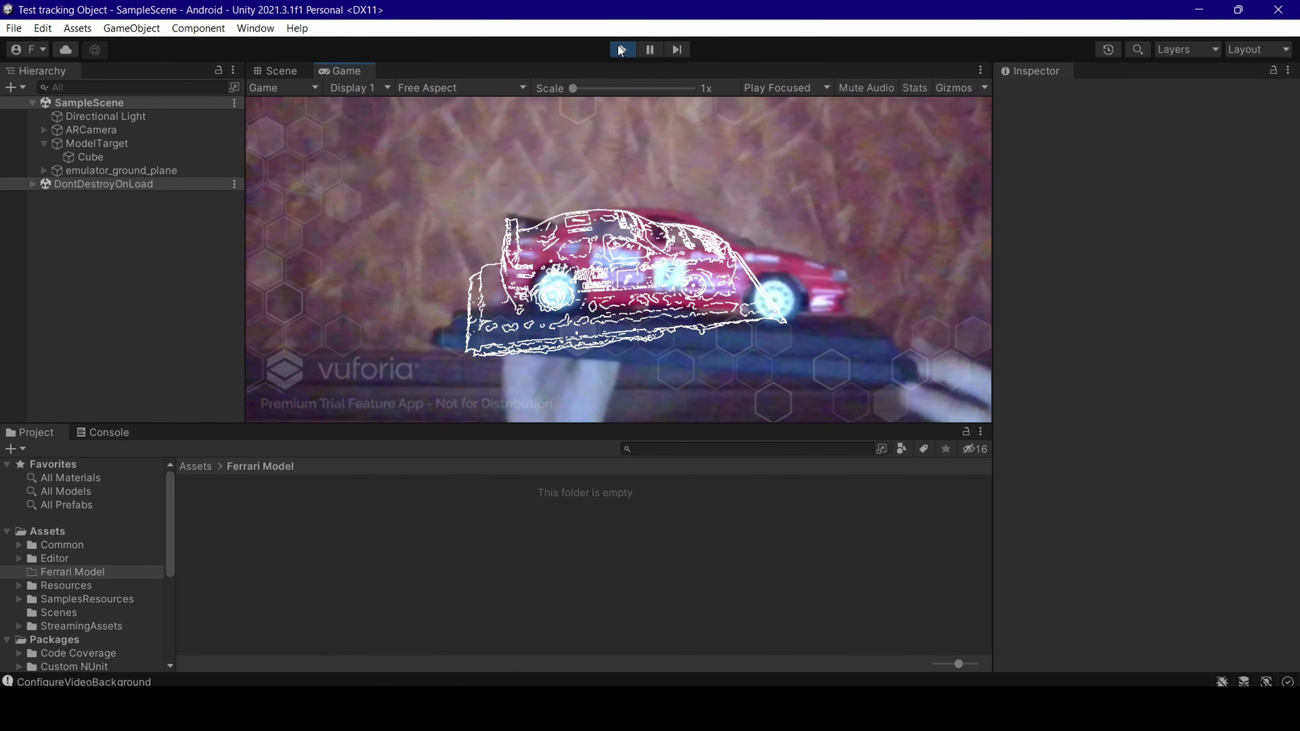
left_click(621, 50)
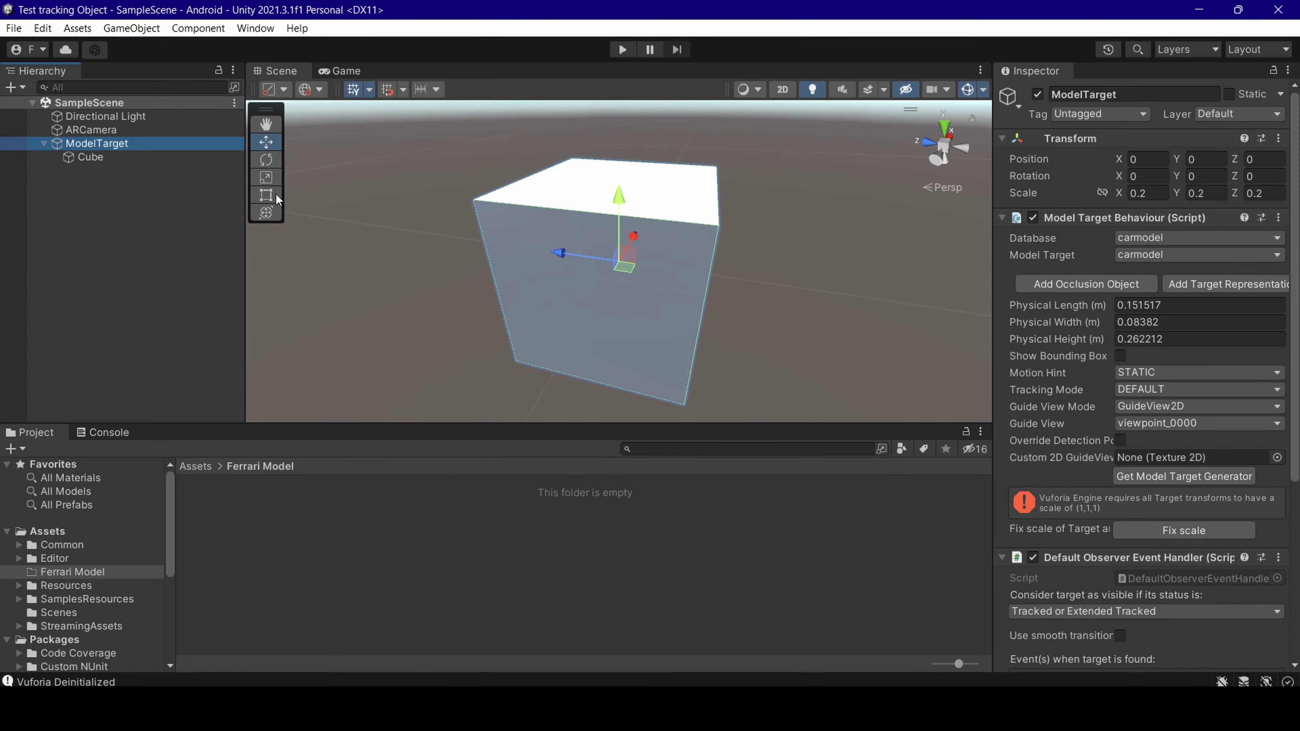
- Orbit and zoom the scene view to inspect the Cube
mouse_move(946, 294)
left_mouse_down("alt")
mouse_move(532, 261)
mouse_move(720, 189)
left_mouse_up("alt")
scroll(615, 244, "down", 3)
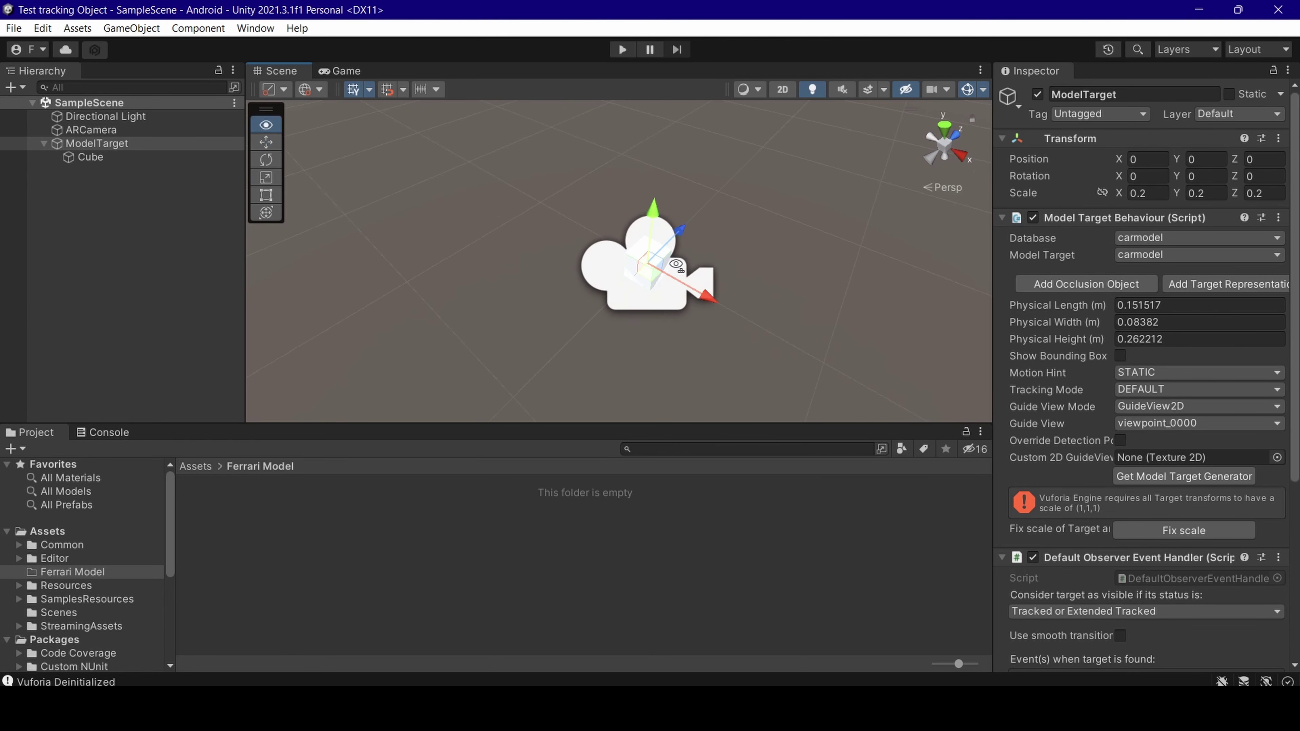
left_click_drag(615, 243, 722, 311, "alt")
scroll(721, 311, "up", 2)
scroll(766, 300, "up", 2)
scroll(716, 334, "up", 2)
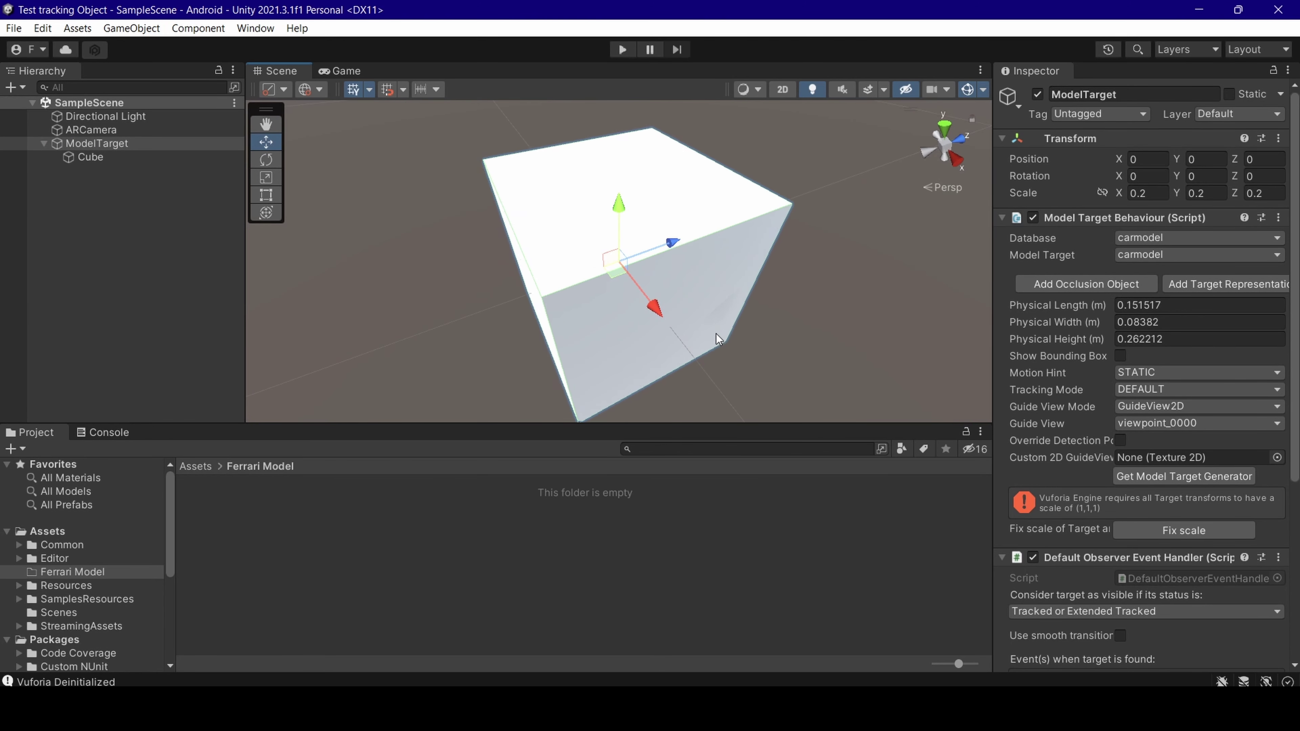
scroll(716, 336, "up", 3)
scroll(714, 344, "down", 5)
scroll(719, 352, "up", 2)
scroll(694, 377, "down", 2)
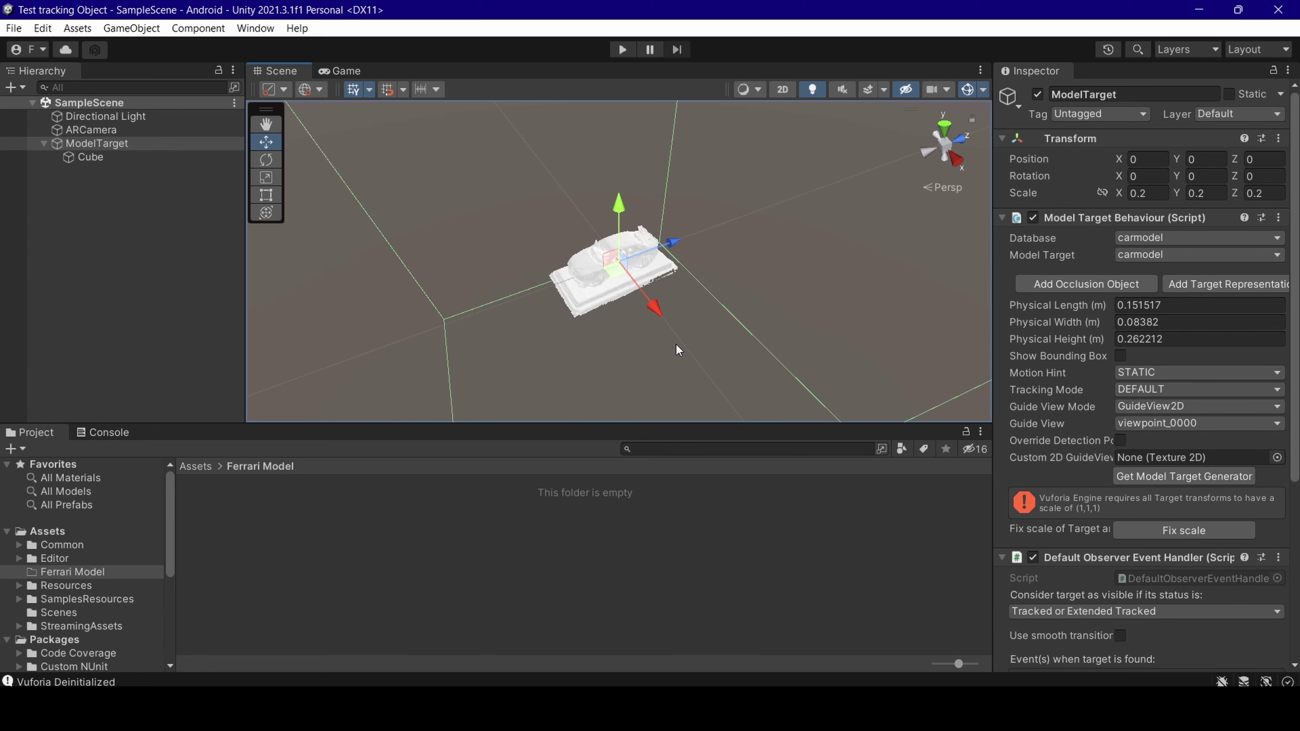
scroll(677, 345, "up", 5)
scroll(674, 336, "down", 3)
left_click(644, 385)
scroll(644, 385, "down", 2)
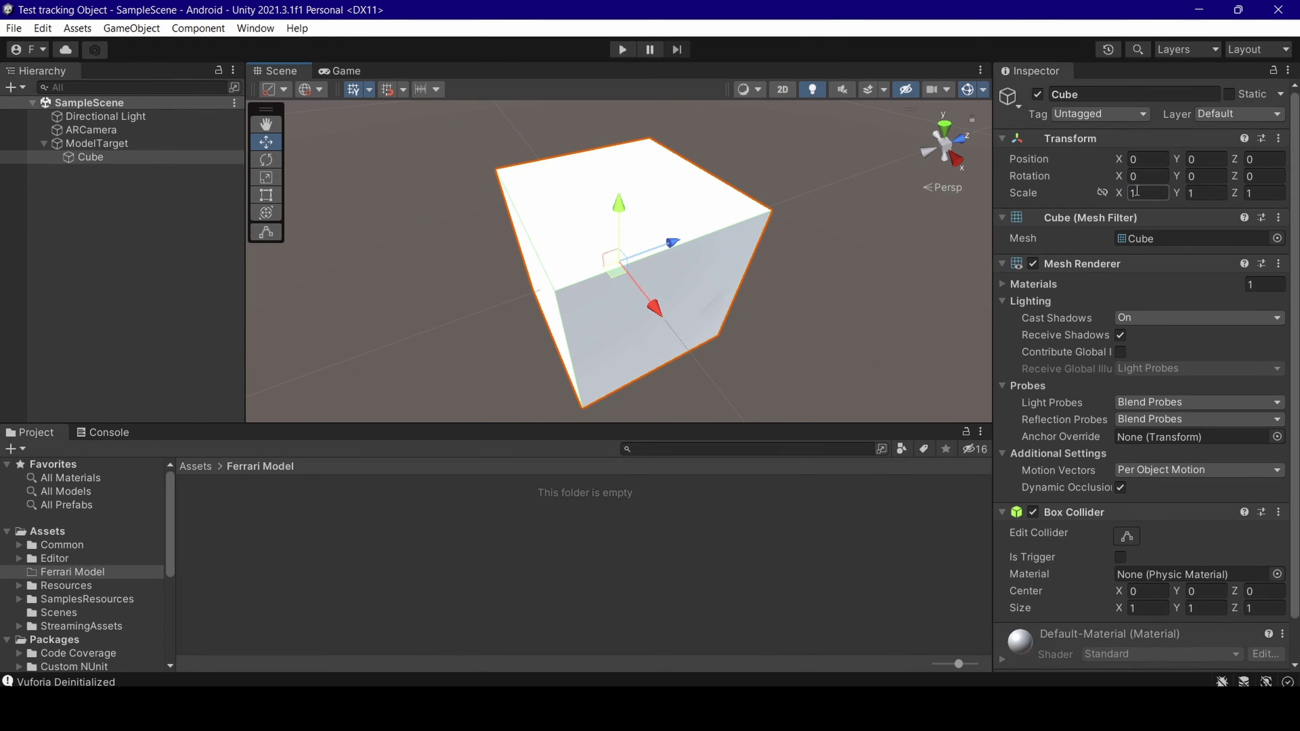
- Set the ModelTarget's scale back to 1, 1, 1
left_click(97, 144)
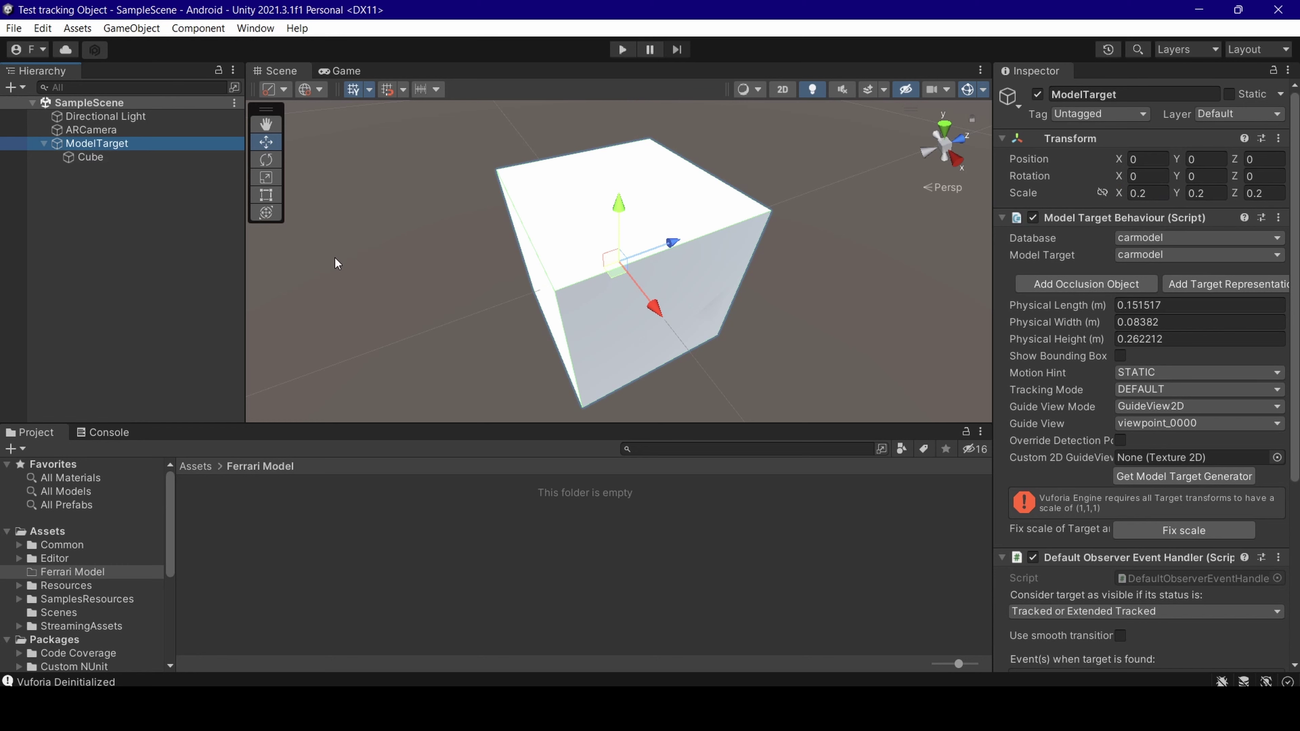
left_click(702, 316)
left_click(79, 130)
left_click(113, 144)
left_click(1146, 193)
type("1")
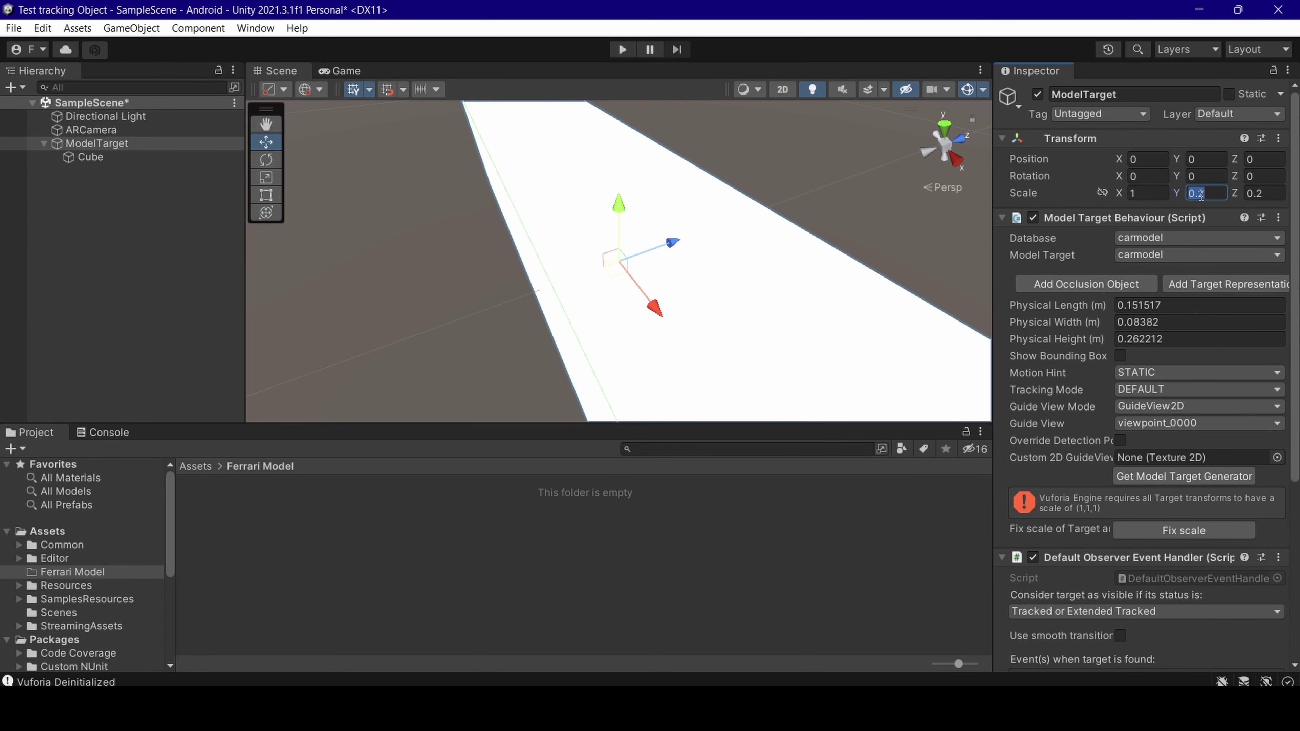
type("11")
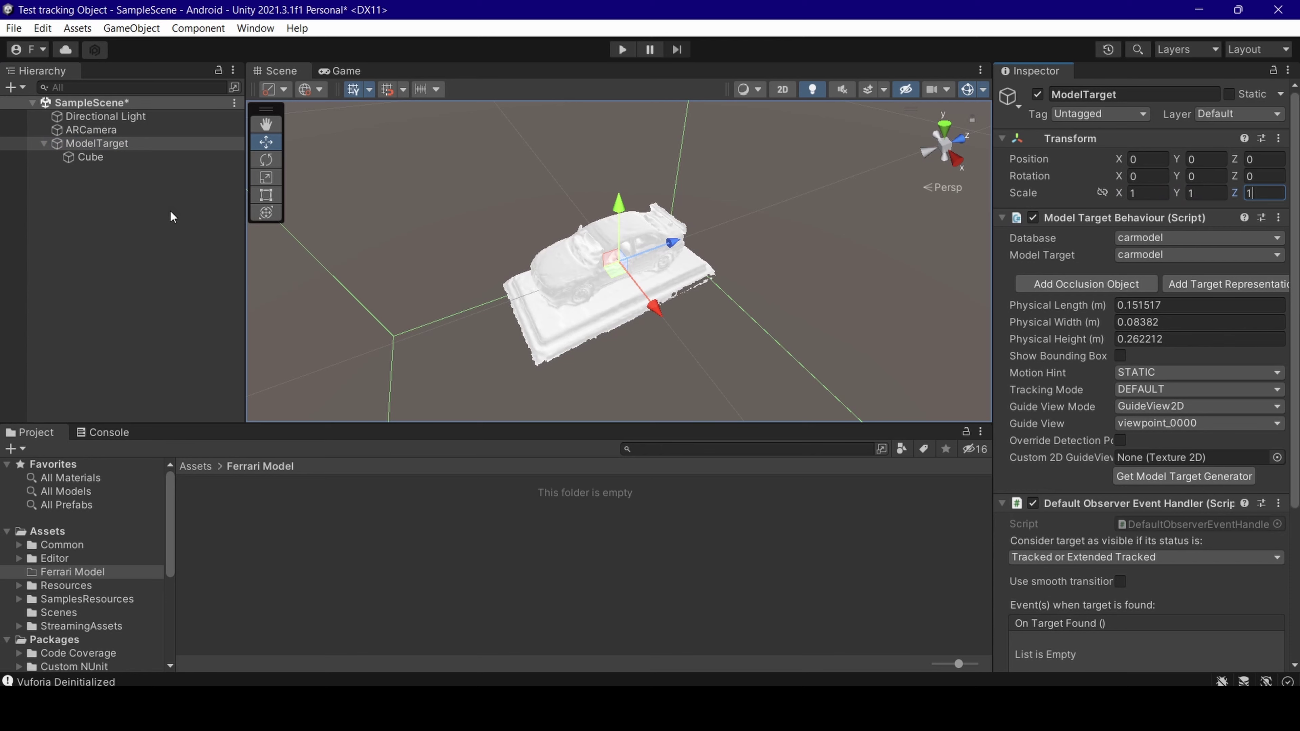
left_click(101, 159)
left_click(97, 143)
- Frame the Cube, move it along Y and X, and scale it to 0.2
double_click(90, 157)
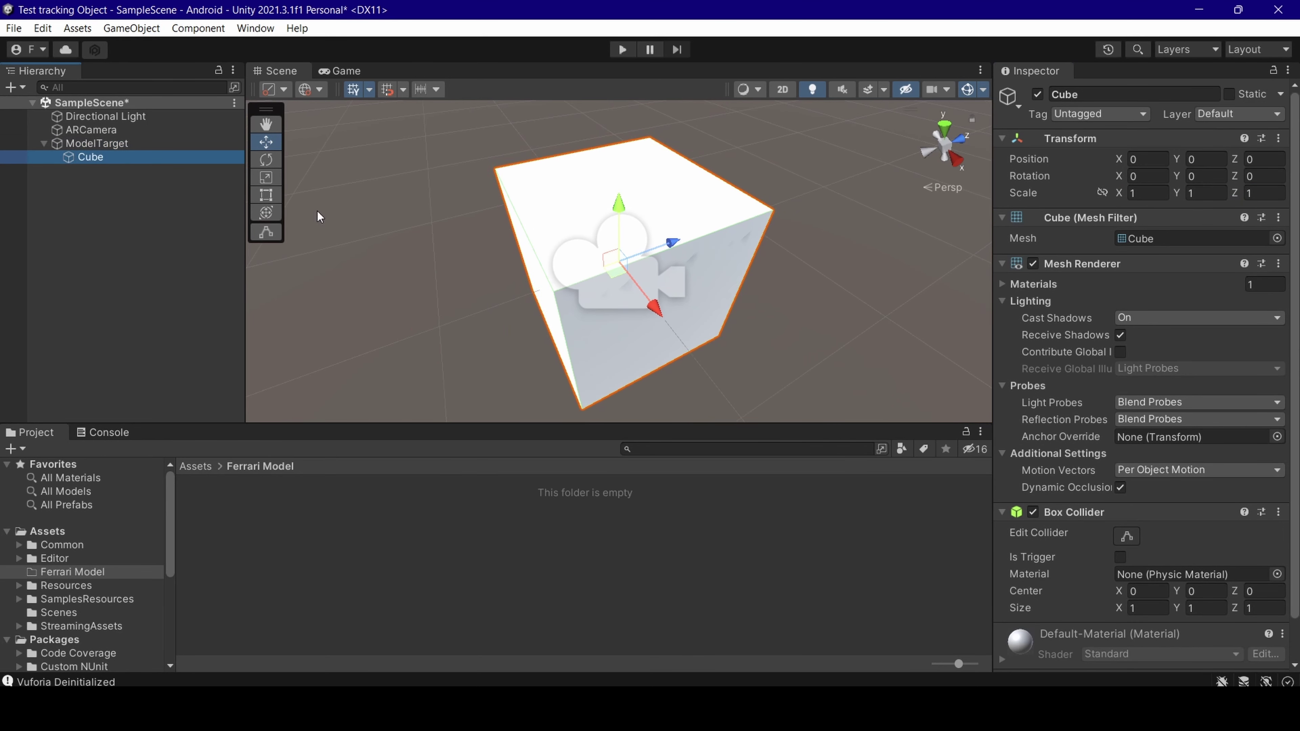
left_click_drag(612, 205, 664, 321)
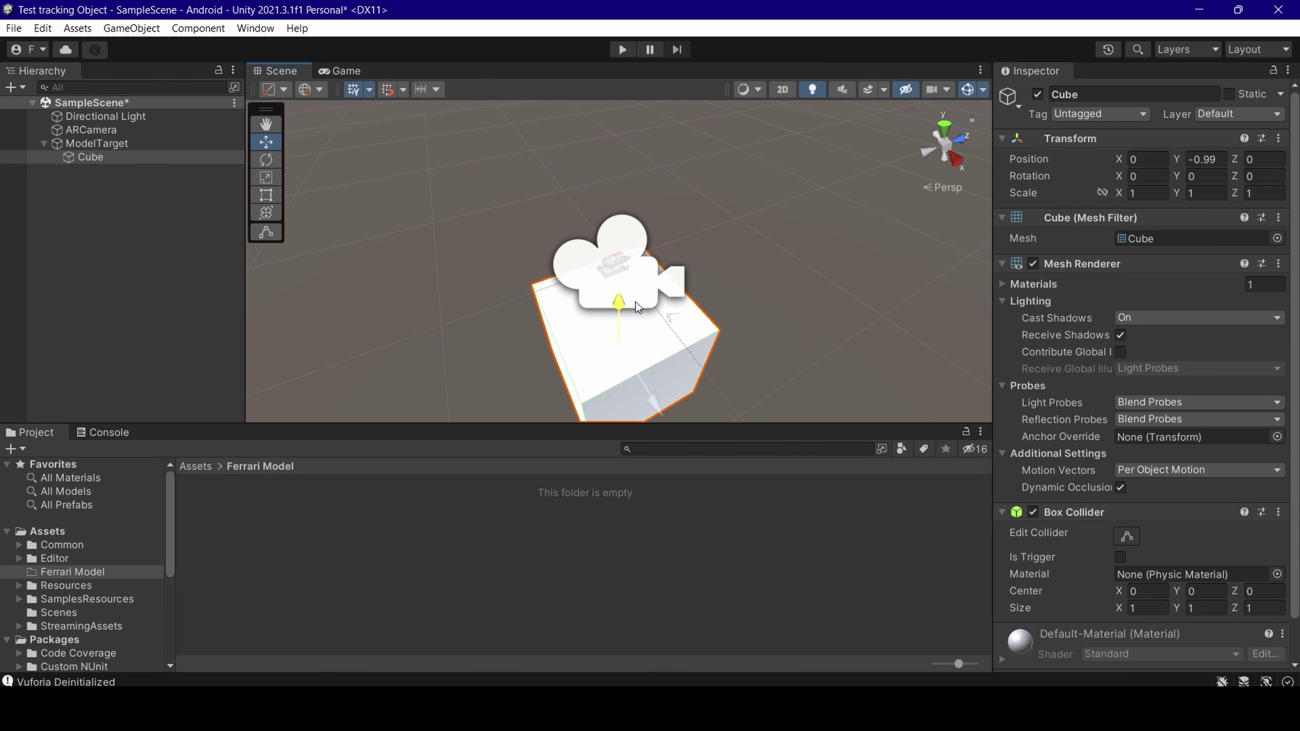
left_click_drag(661, 411, 633, 380)
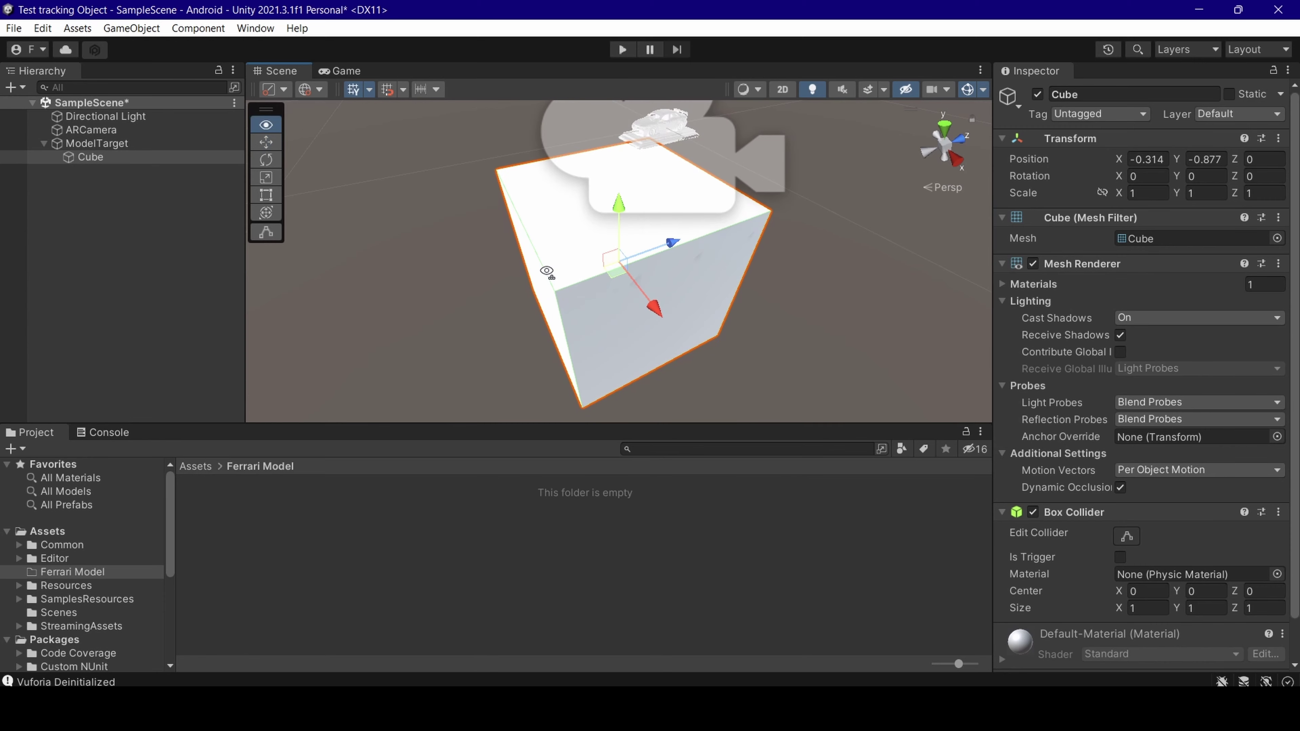
scroll(658, 257, "up", 5)
mouse_move(658, 256)
left_mouse_down("alt")
mouse_move(568, 148)
mouse_move(597, 213)
mouse_move(585, 134)
left_mouse_up("alt")
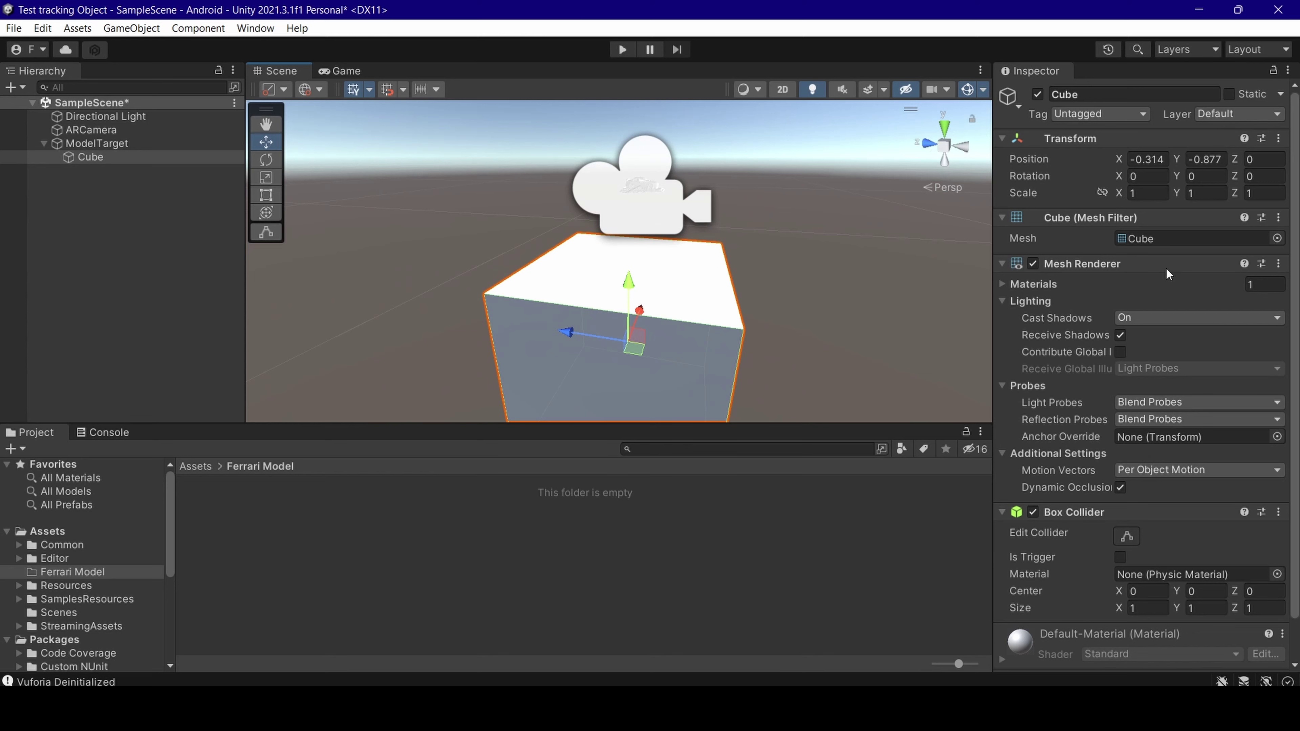
type("0.")
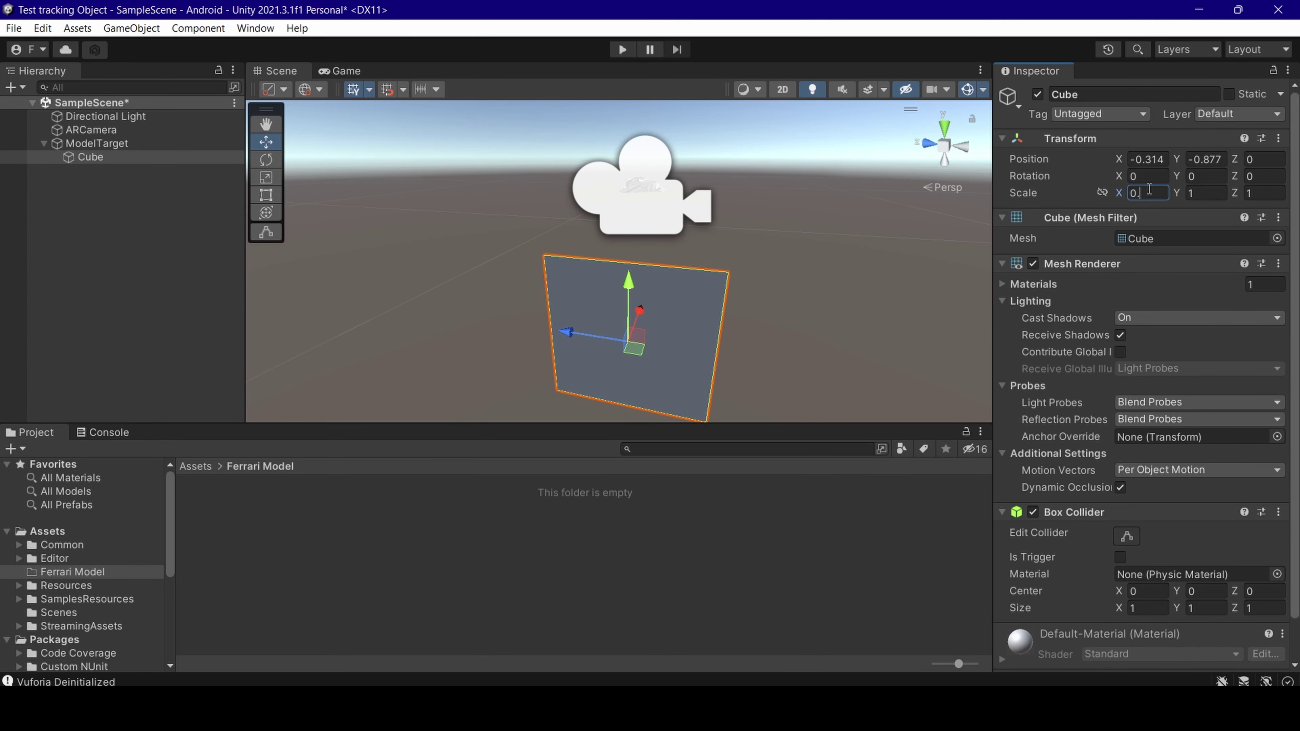
type("2")
left_click(1200, 199)
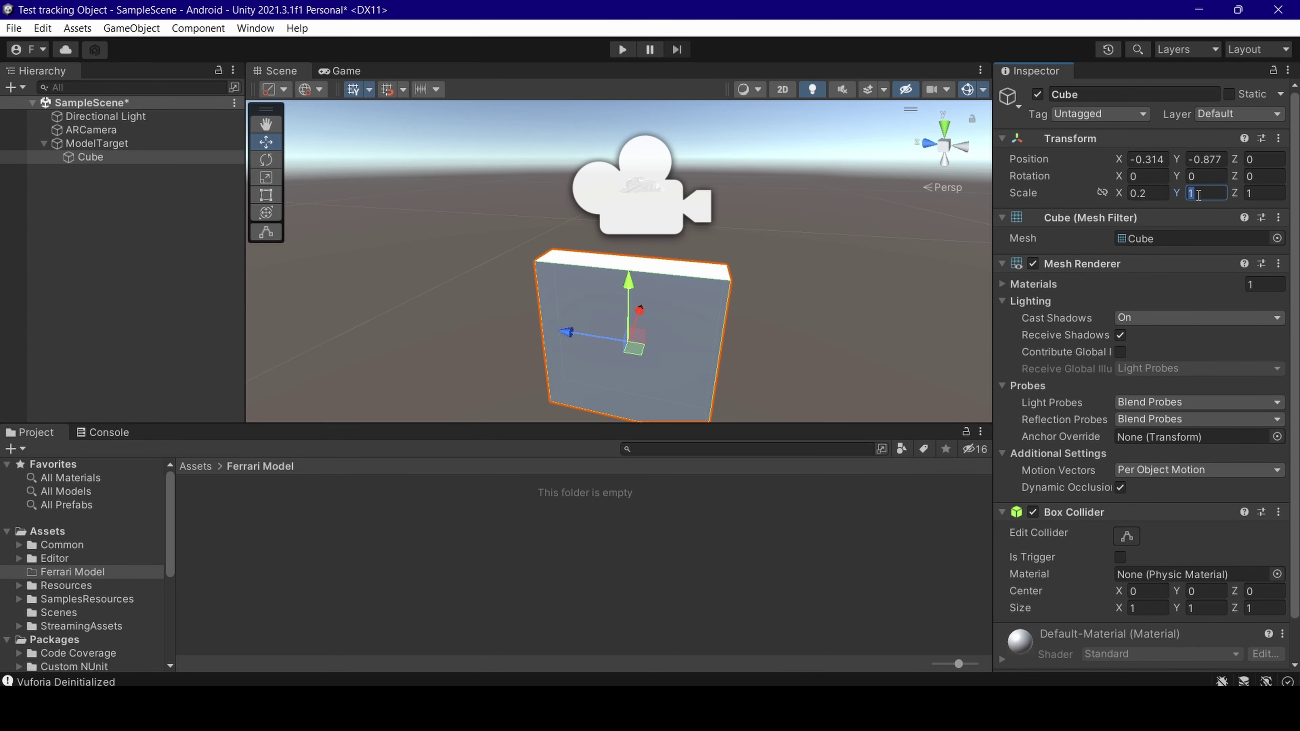
type("0.2")
- Position the Cube over the car model and save the scene
left_click_drag(677, 292, 691, 315)
key("f")
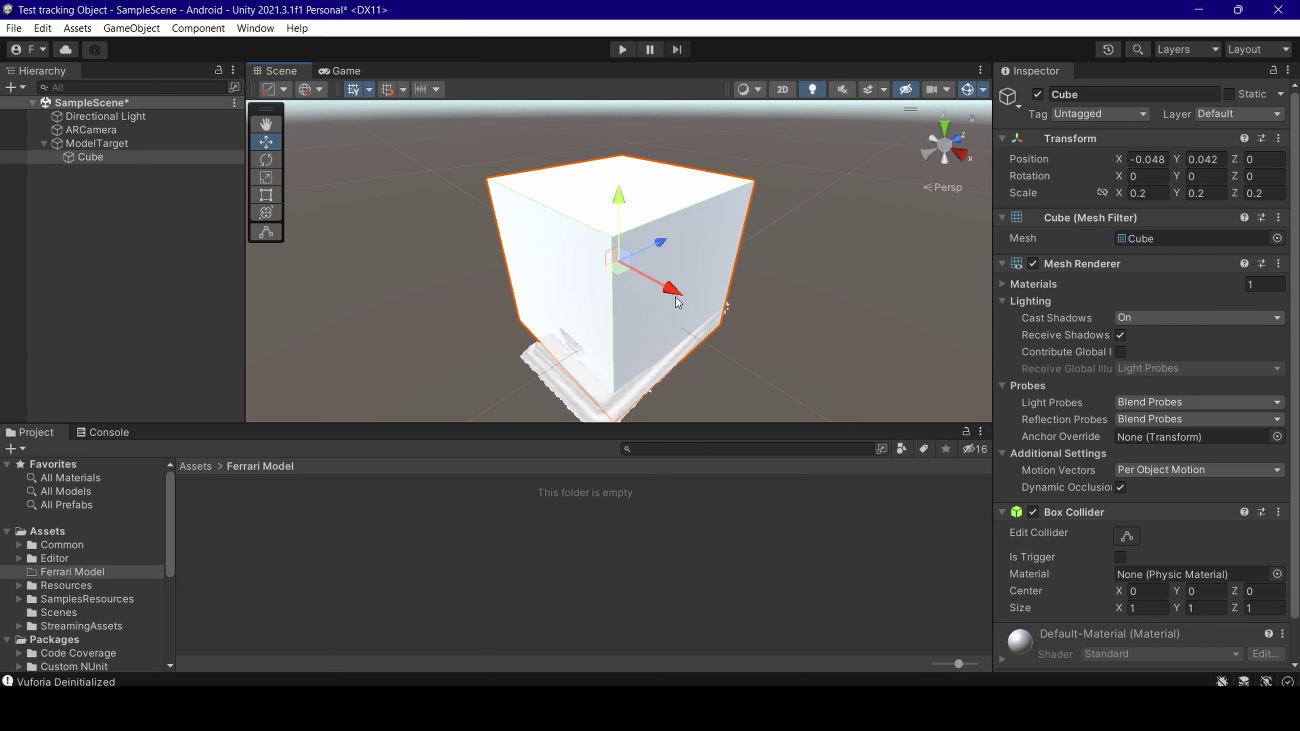
left_click(613, 242)
left_click(648, 313)
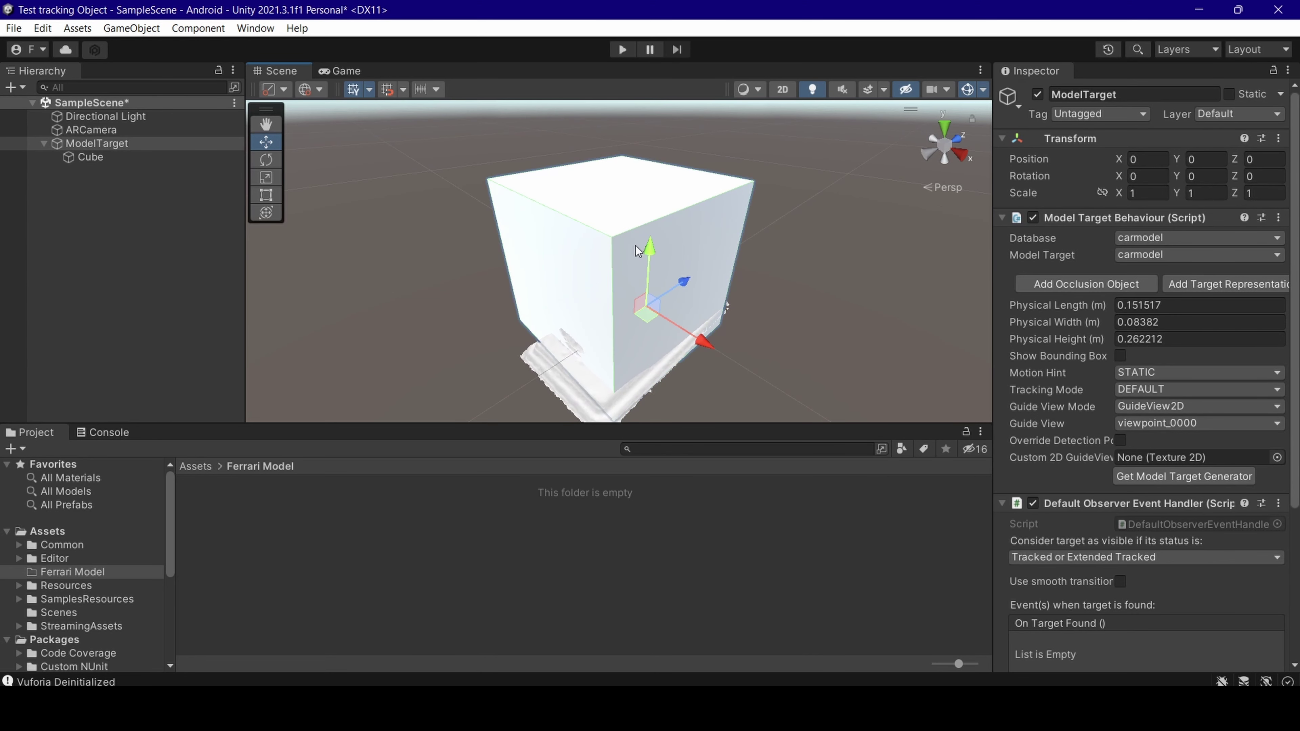
left_click_drag(648, 271, 641, 257)
left_click(175, 160)
mouse_move(616, 206)
left_mouse_down()
mouse_move(578, 140)
mouse_move(575, 263)
left_mouse_up()
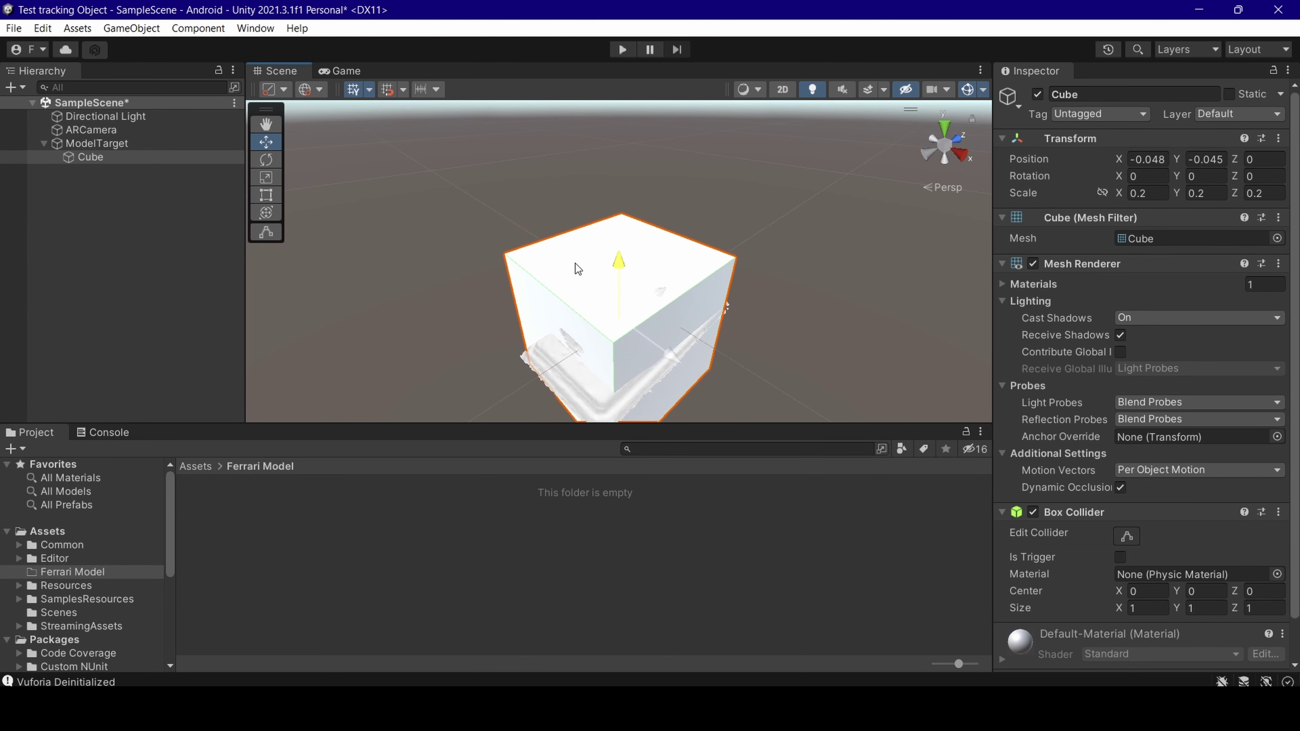
mouse_move(713, 328)
left_mouse_down("alt")
mouse_move(630, 273)
mouse_move(552, 253)
mouse_move(636, 285)
mouse_move(682, 231)
left_mouse_up("alt")
left_click_drag(582, 195, 602, 114)
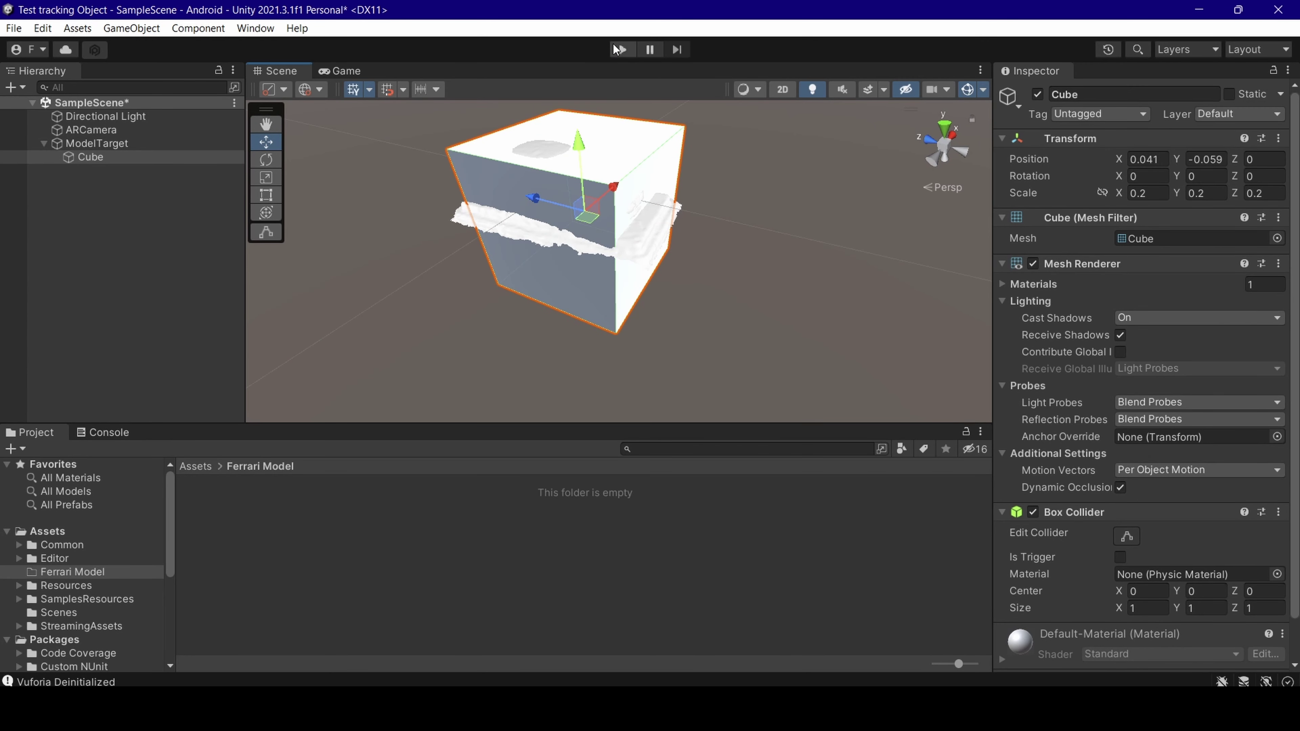
key("ctrl+s")
- Add the open SampleScene to the Scenes In Build list
left_click(14, 28)
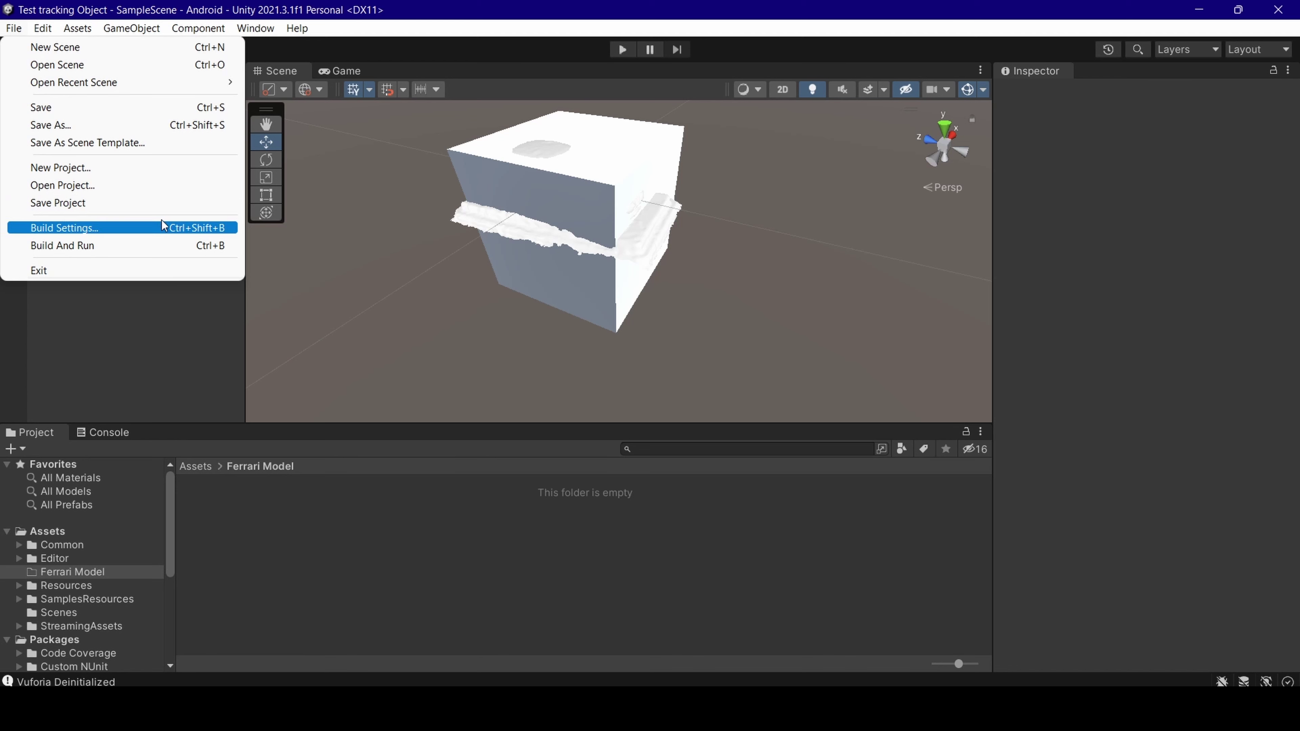
left_click(97, 229)
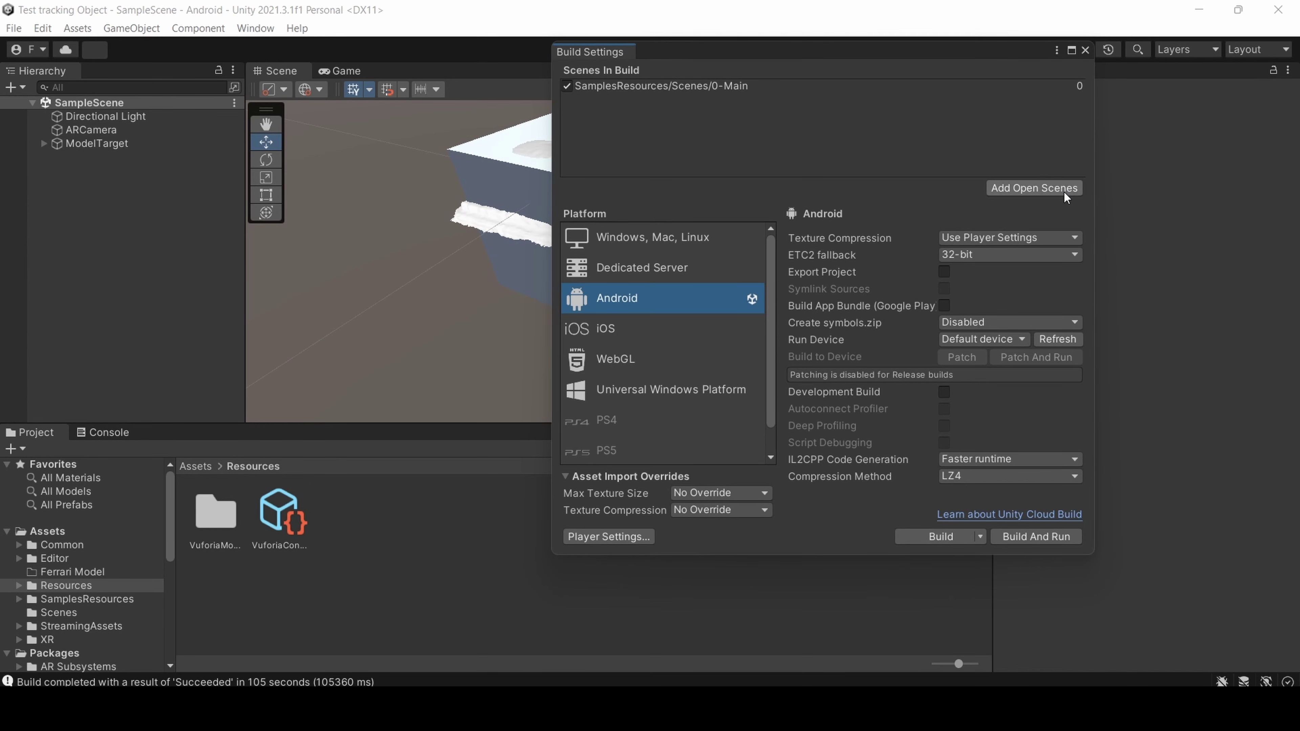
left_click(1054, 189)
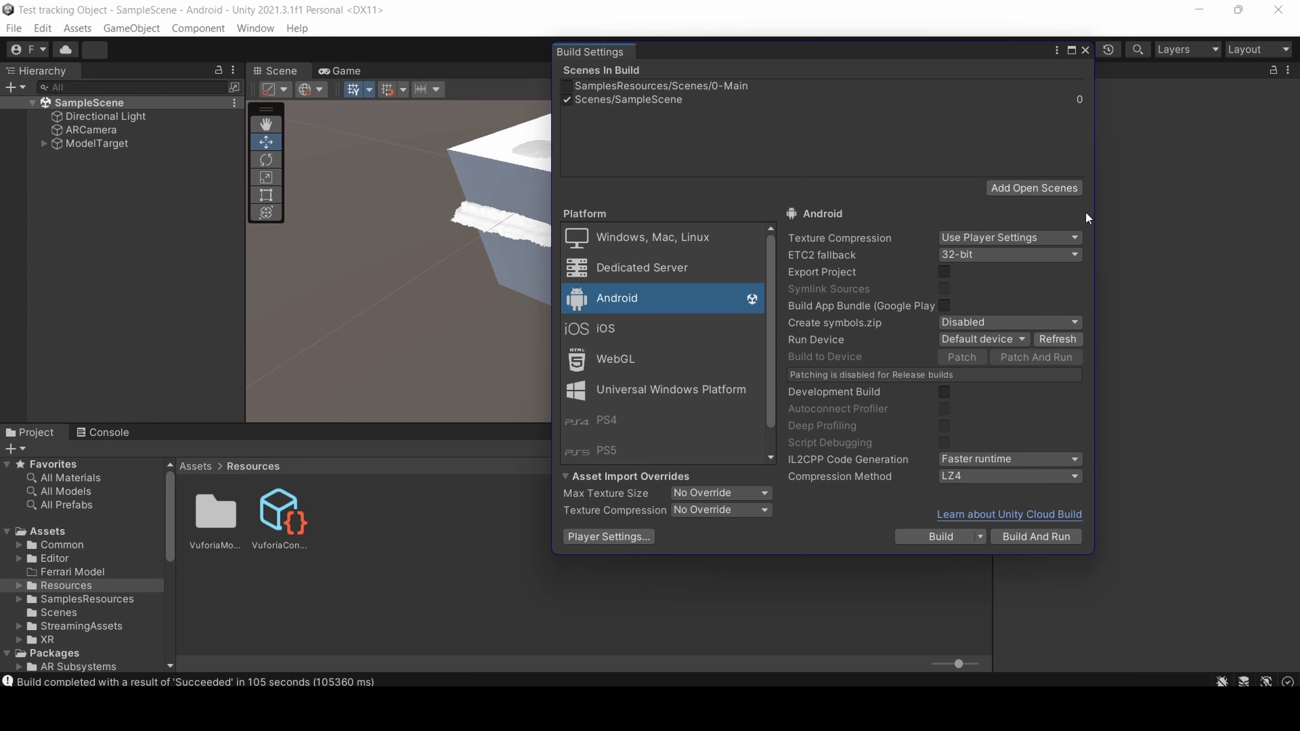
left_click(1022, 192)
- Build and run the Android app as test, replacing the existing test.apk
left_click(1021, 538)
left_click(665, 463)
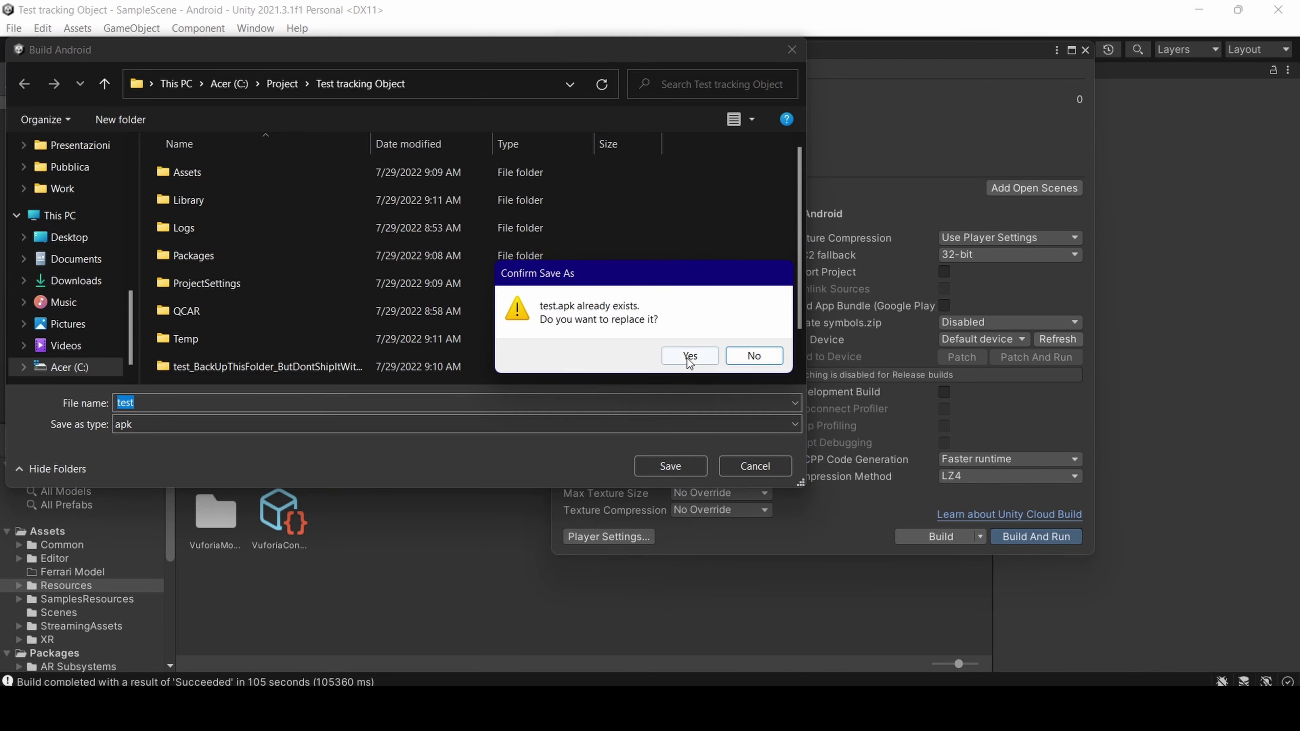
left_click(685, 357)
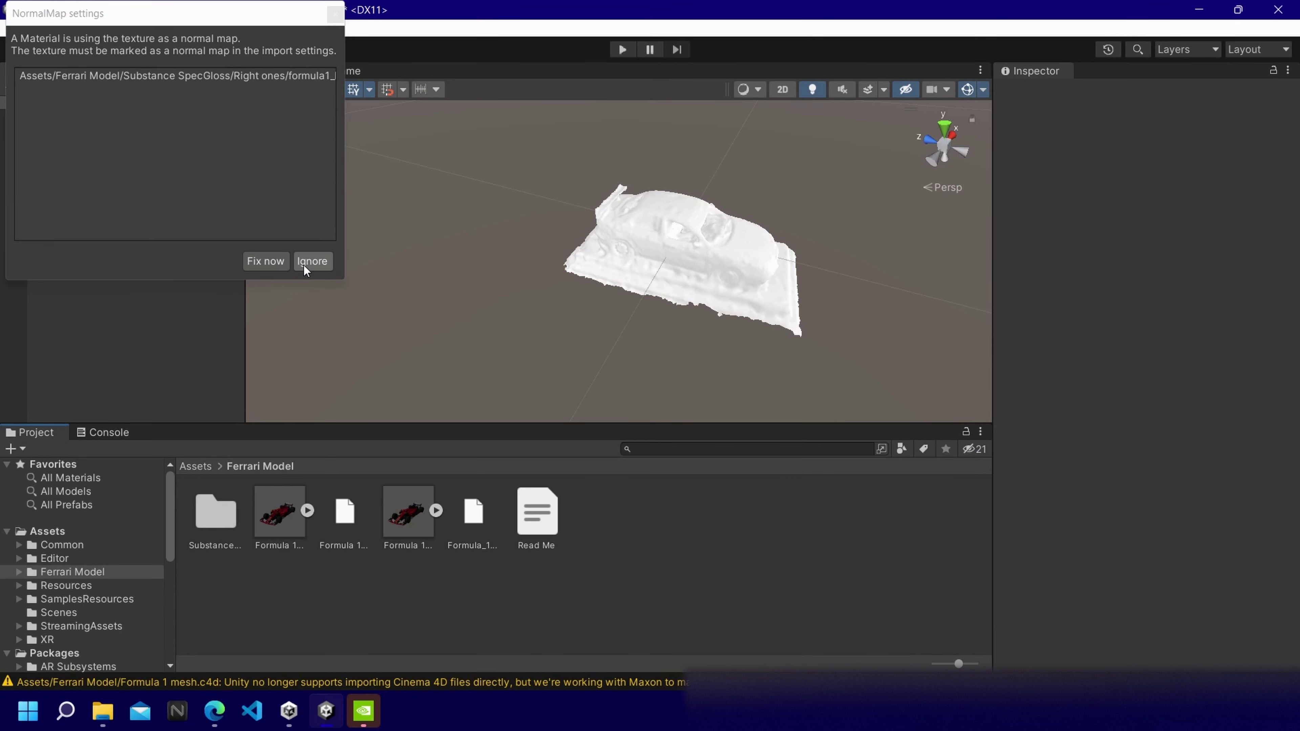
- Place the Formula 1 model in the scene and slide it back along Z beside the car
left_click(305, 262)
left_click(307, 511)
left_click(276, 543)
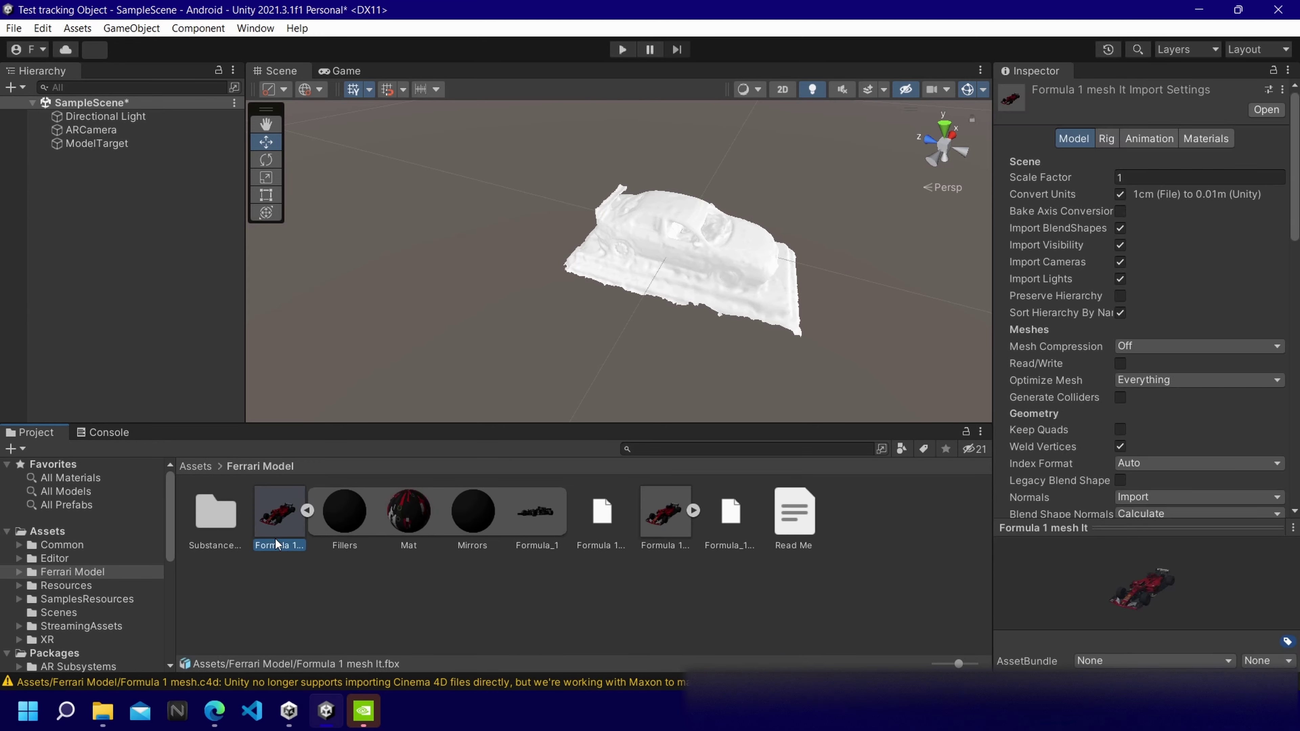
mouse_move(276, 543)
left_mouse_down()
mouse_move(632, 217)
mouse_move(672, 202)
left_mouse_up()
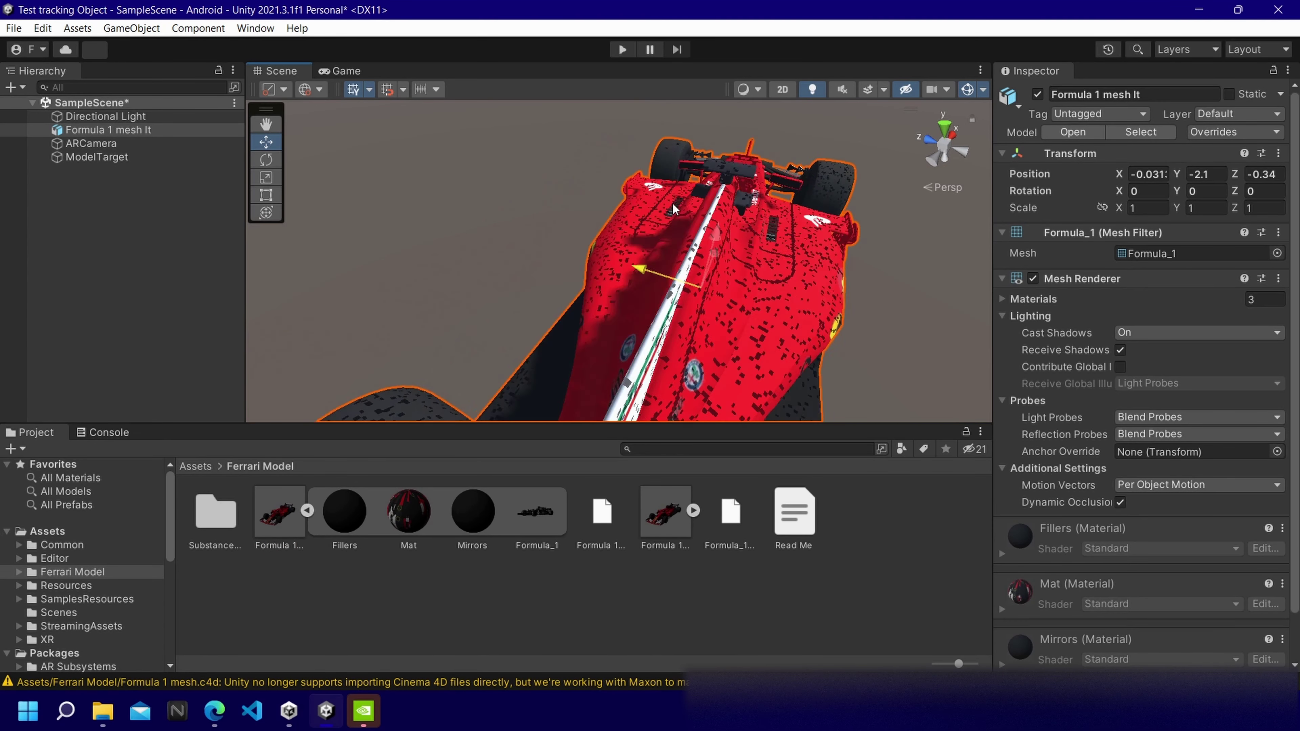
left_click_drag(673, 202, 641, 298)
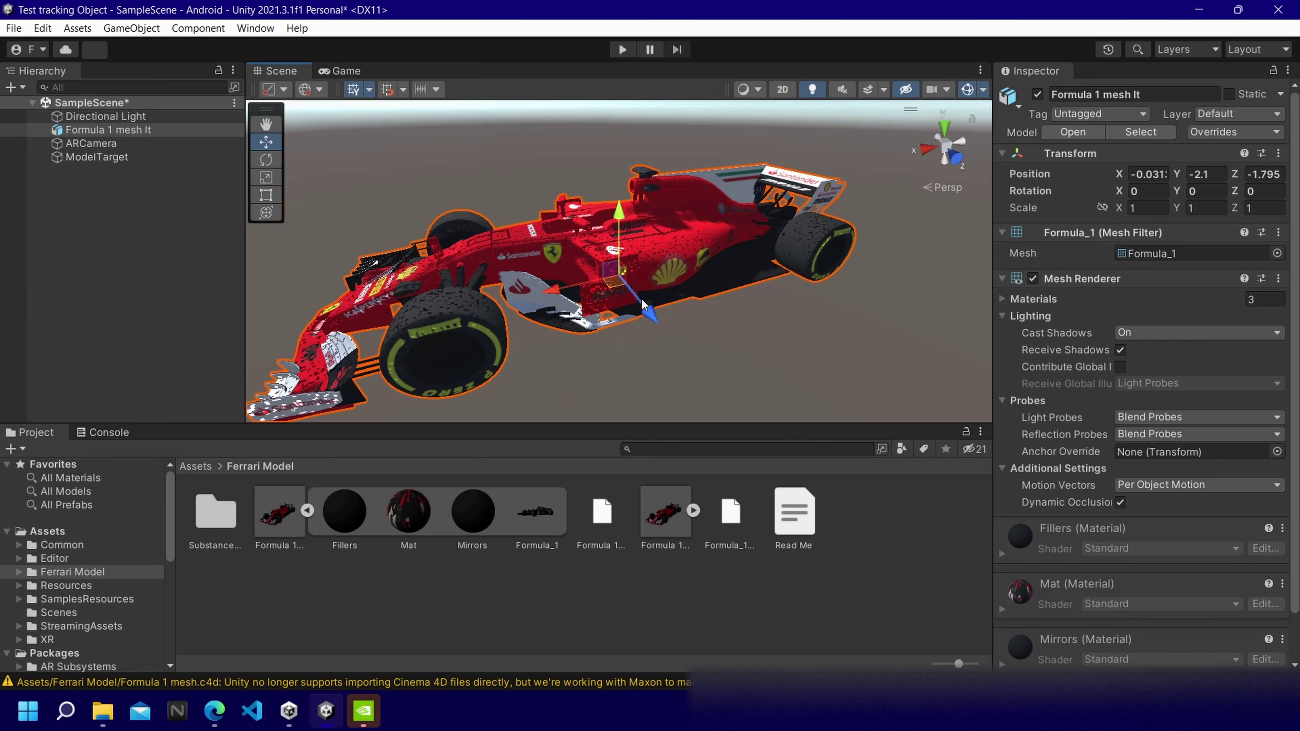
scroll(643, 303, "up", 3)
scroll(701, 303, "down", 8)
- Keep the Formula 1 car's scale at 0.1 and view it from the front
double_click(140, 159)
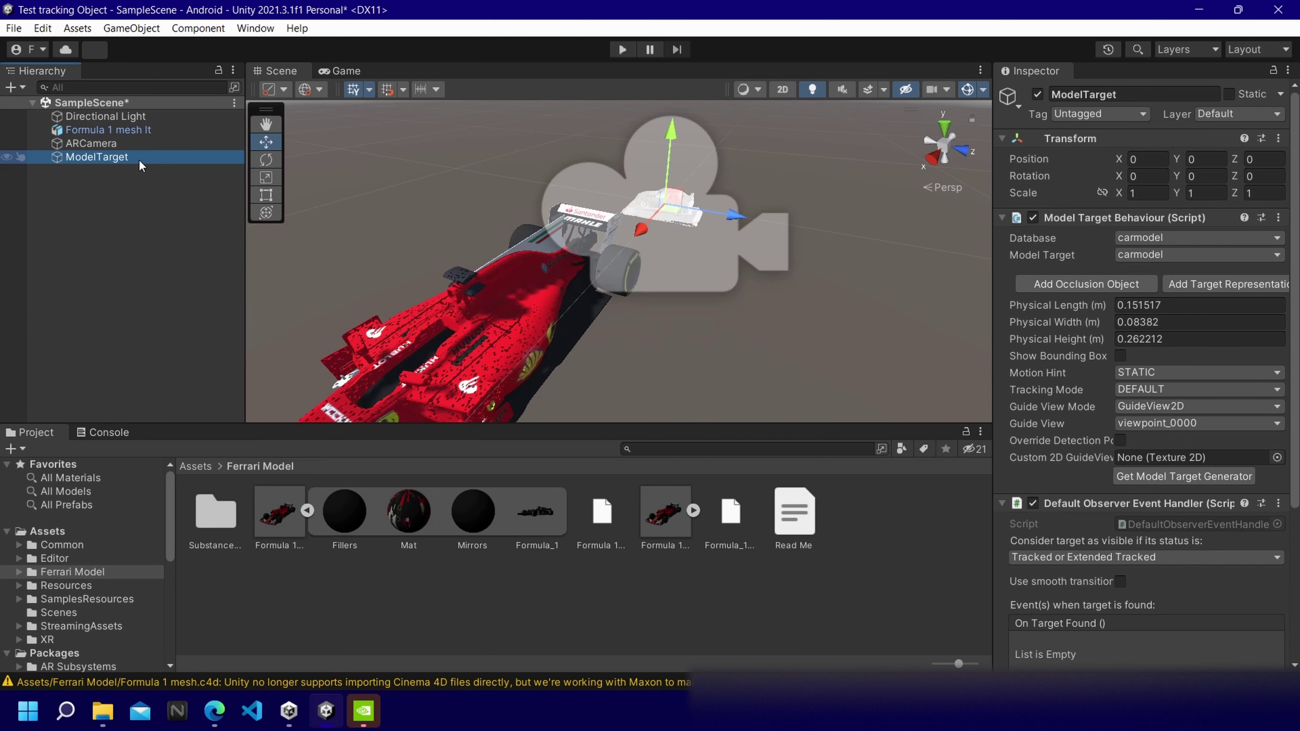
left_click(445, 287)
left_click(672, 296)
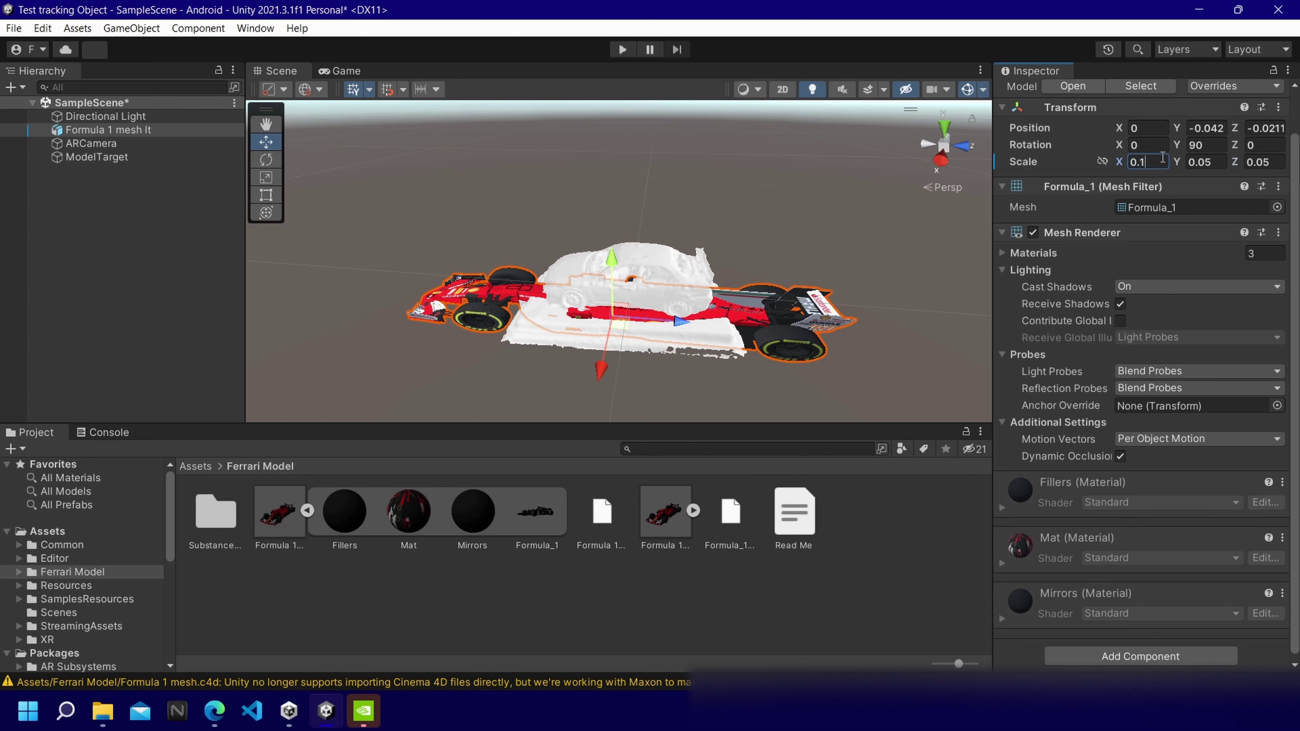
key("BackSpace")
type("05")
key("ctrl+z")
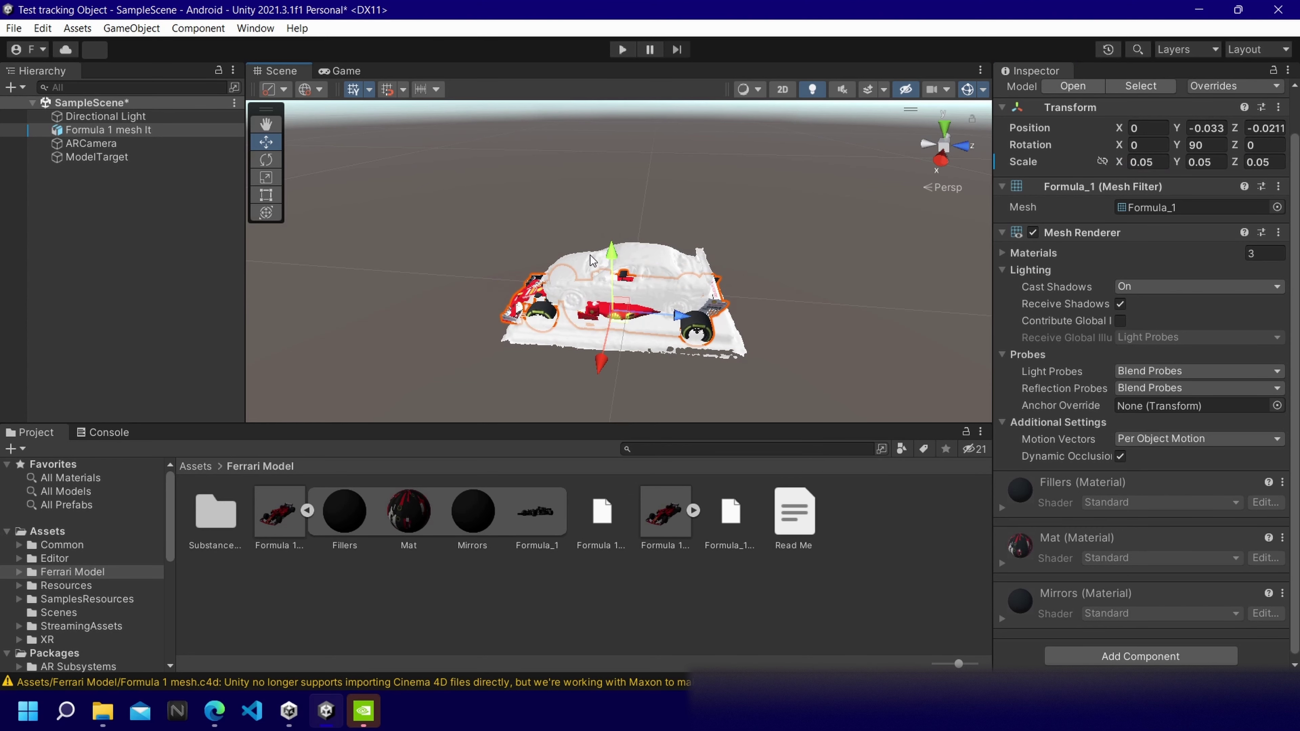
key("ctrl+z")
key("ctrl+z")
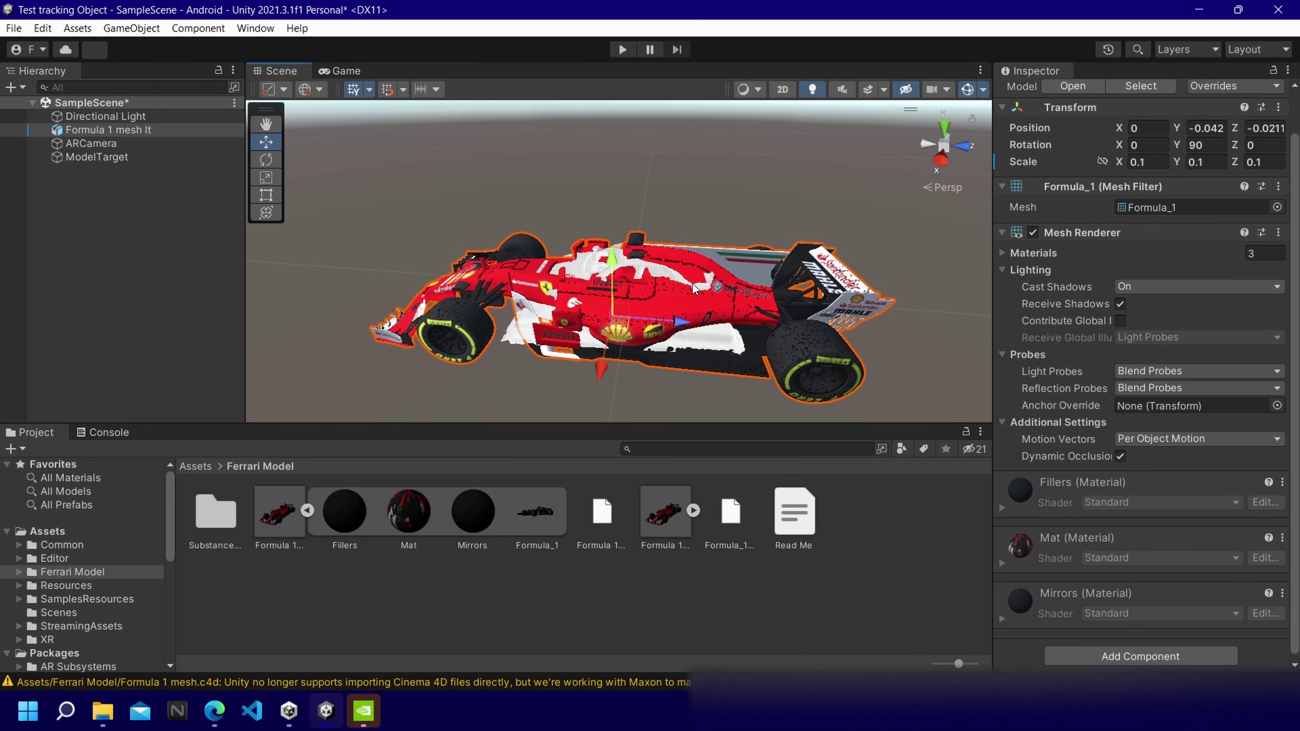
left_click_drag(668, 223, 558, 278, "alt")
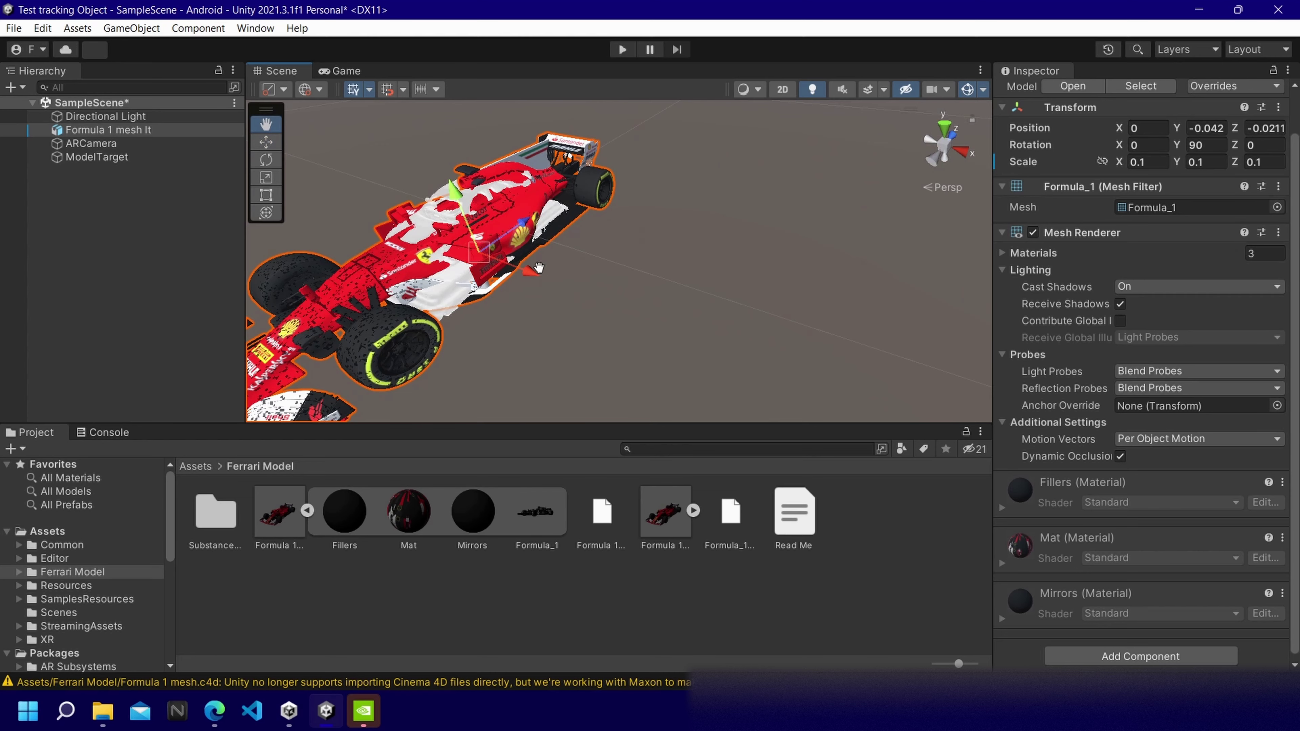
left_click(13, 27)
- Add SampleScene to the Android build and build and run it as test.apk, replacing the old file
left_click(79, 201)
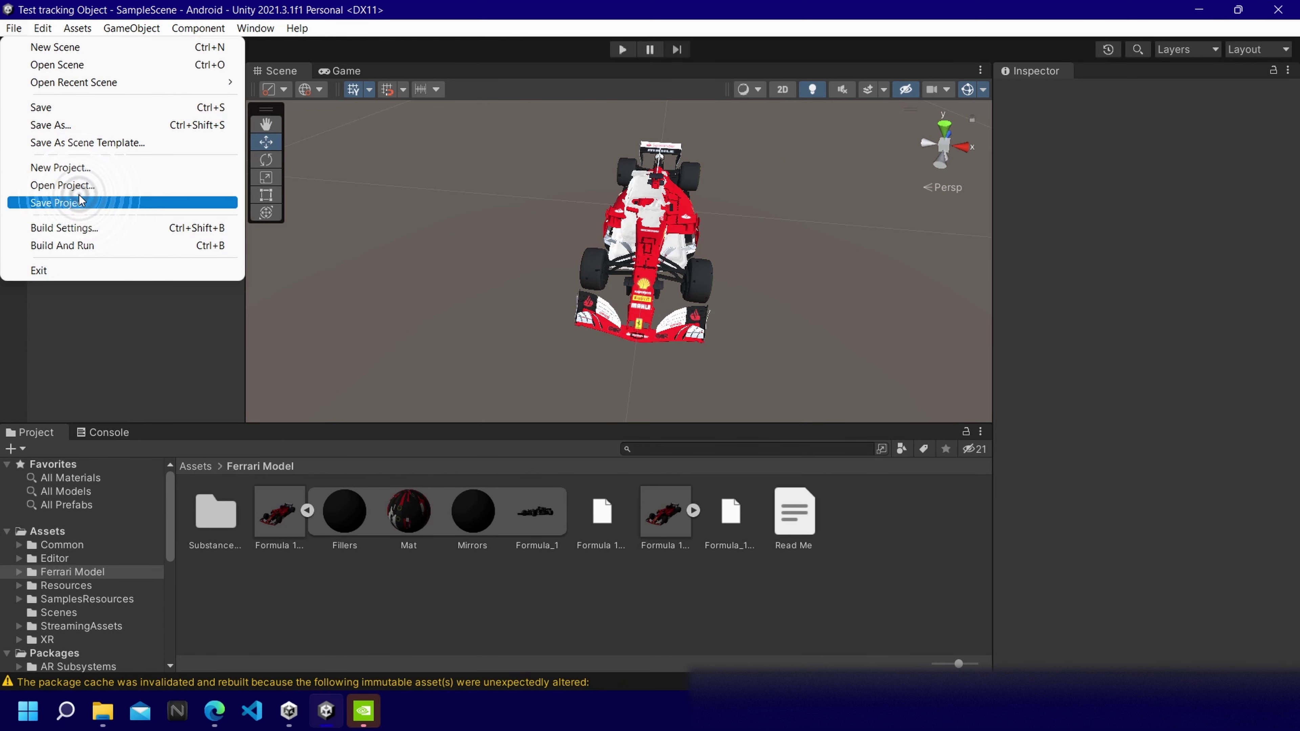
key("ctrl+shift+b")
left_click(585, 99)
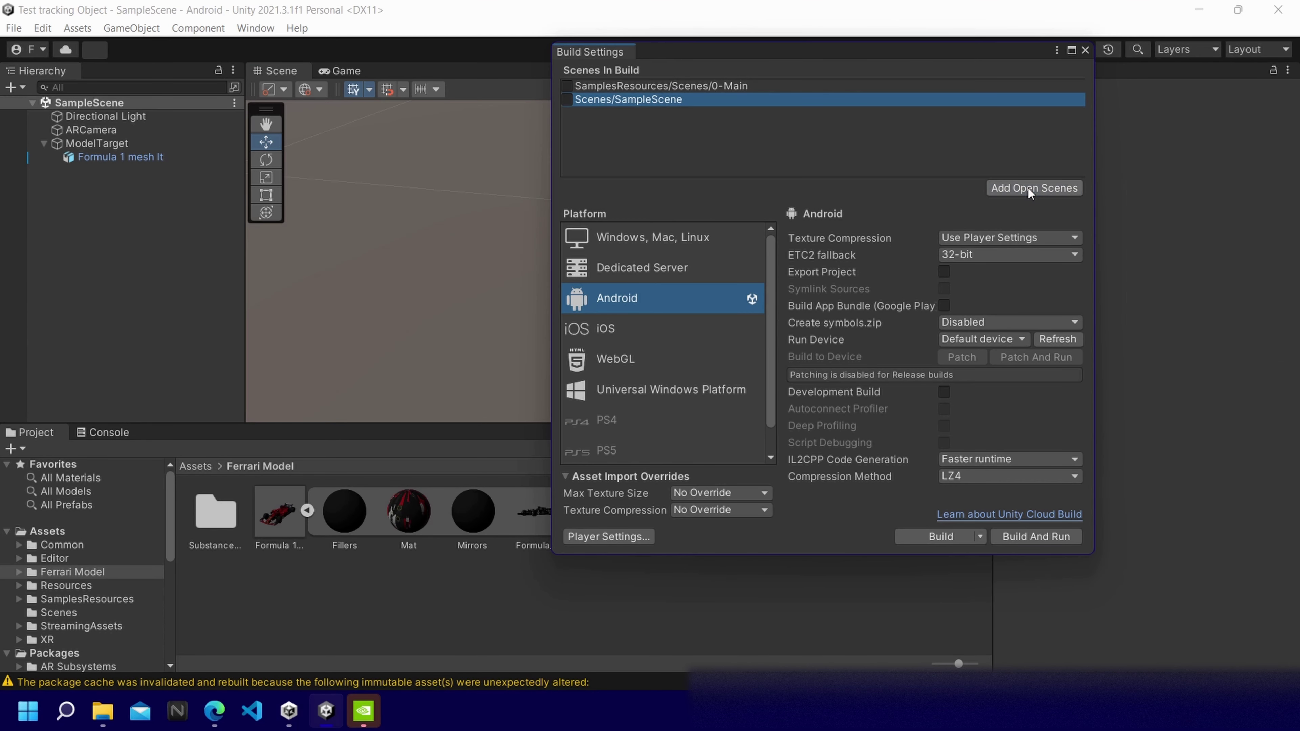
left_click(1020, 536)
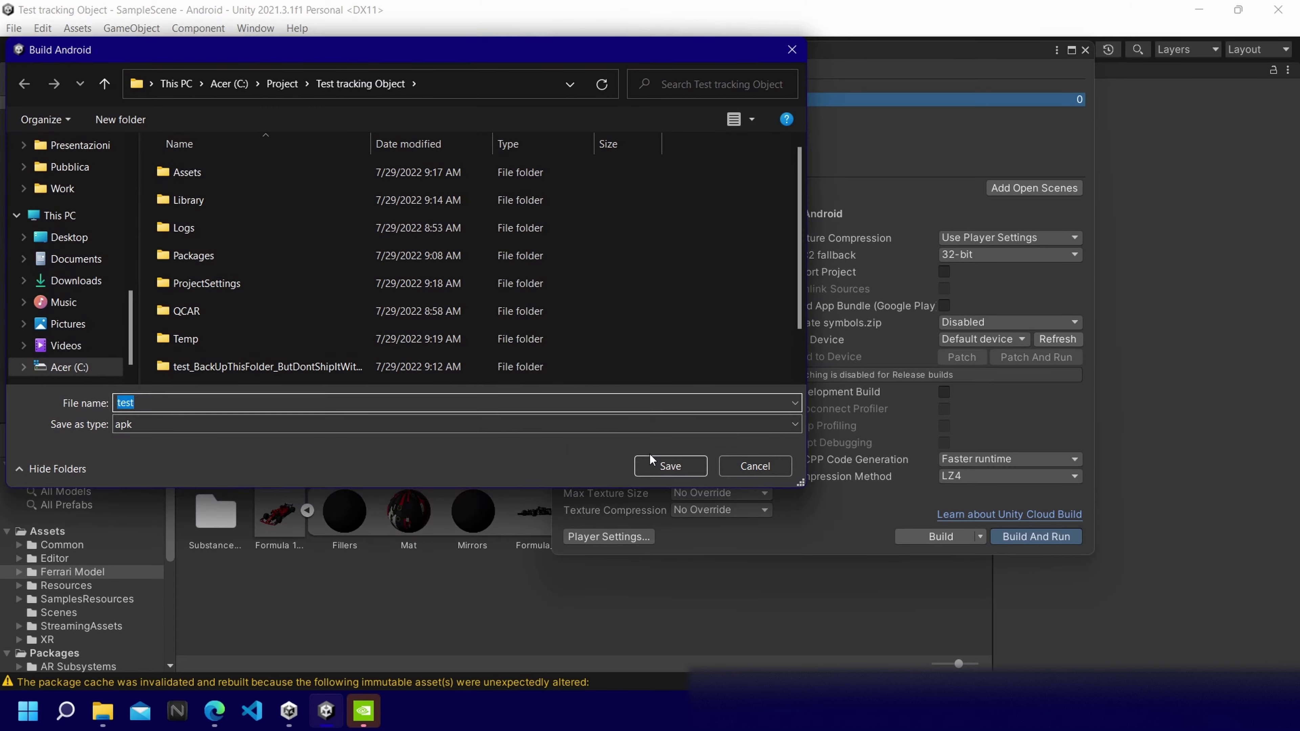
left_click(660, 463)
left_click(695, 359)
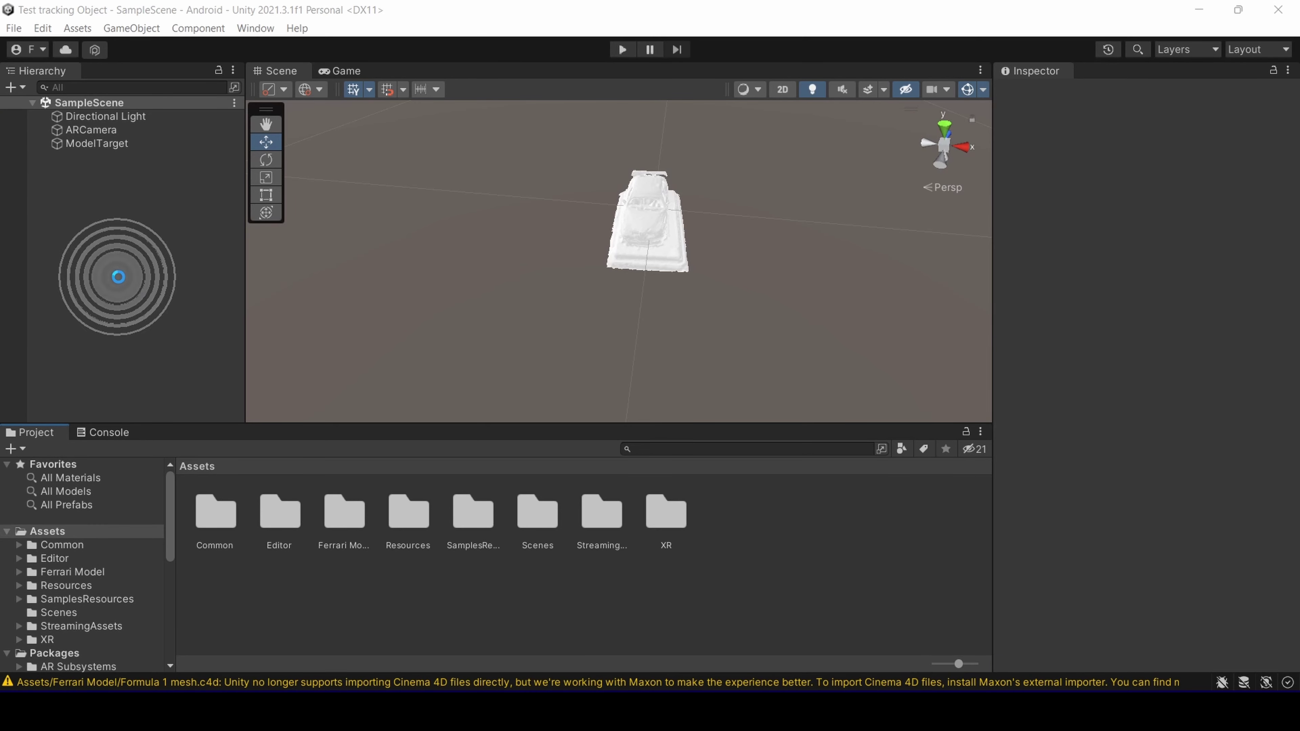
- Create a 3D TextMeshPro text object, import TMP Essentials, and select its placeholder text for replacement
left_click(134, 27)
mouse_move(189, 100)
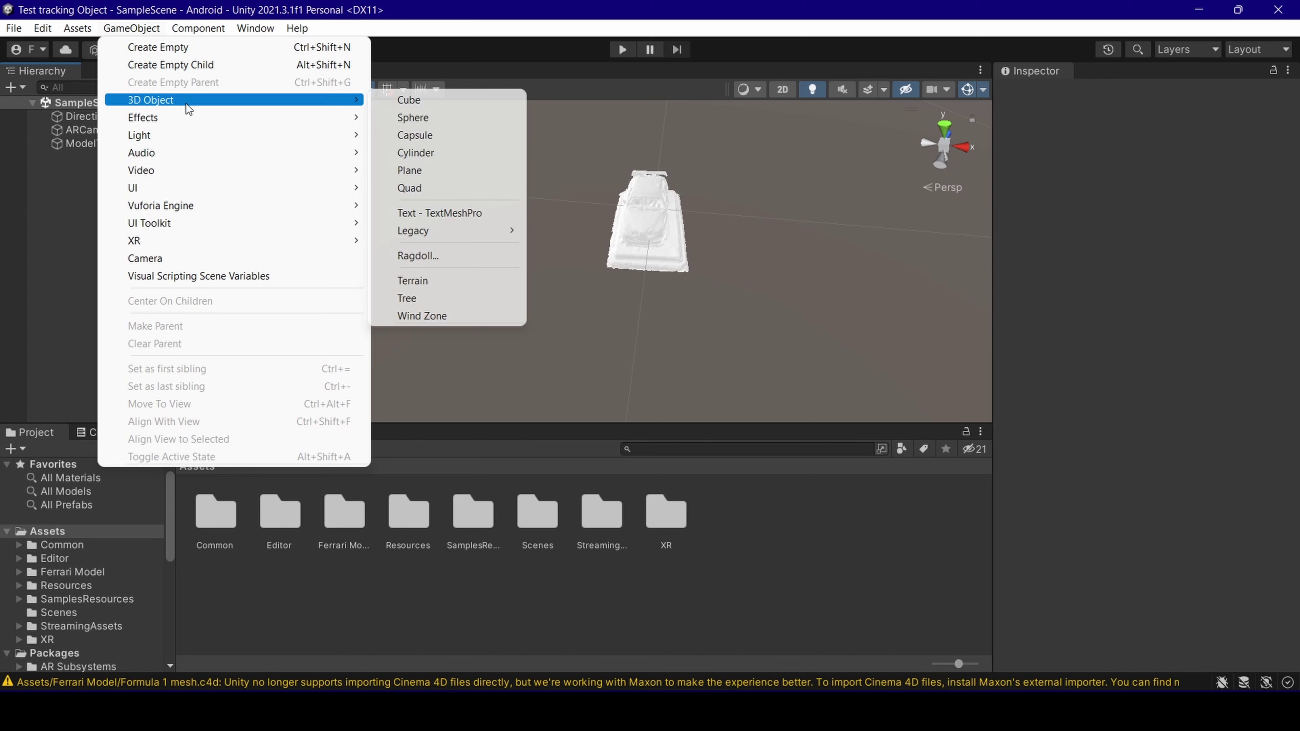
left_click(498, 219)
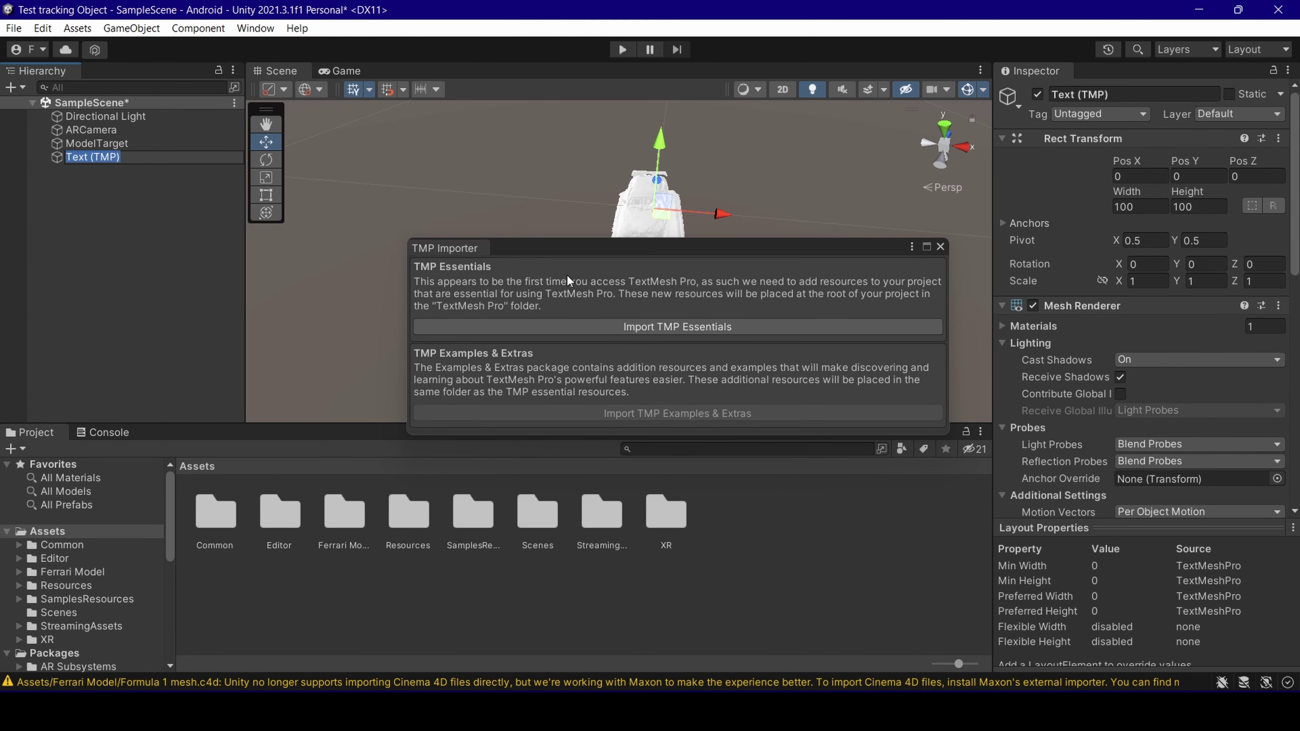
left_click(650, 328)
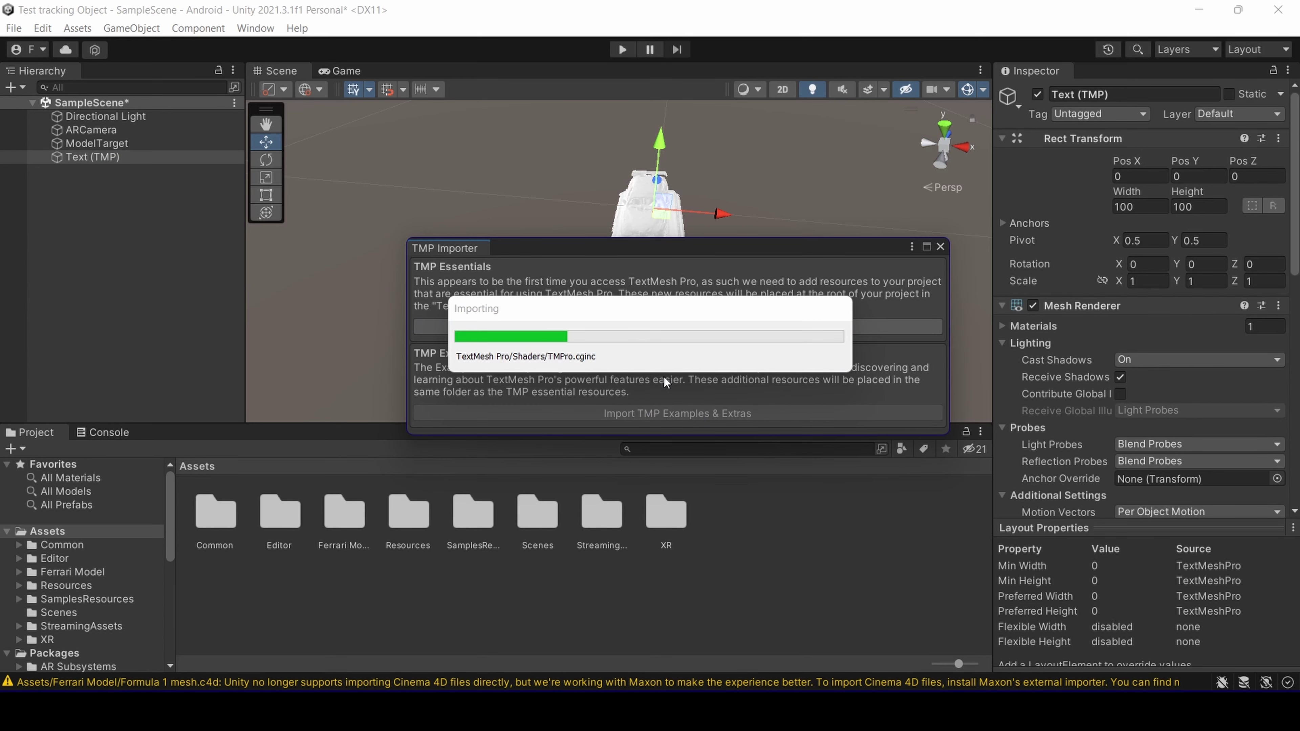
scroll(1084, 323, "down", 5)
double_click(1093, 409)
type("Alfa Romeo")
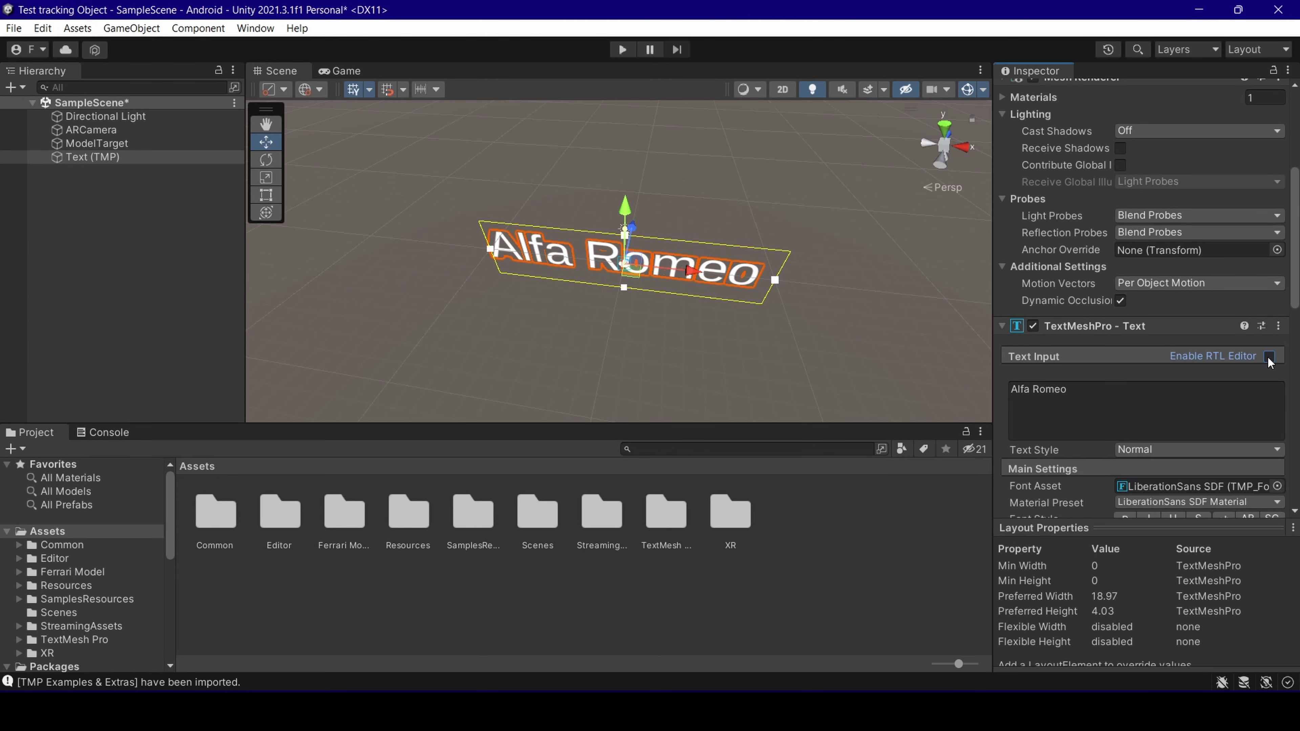
- Centre-align the Alfa Romeo text and colour it red
scroll(1229, 361, "down", 3)
scroll(1182, 360, "down", 2)
scroll(1157, 410, "down", 2)
scroll(1157, 409, "down", 3)
left_click(1142, 357)
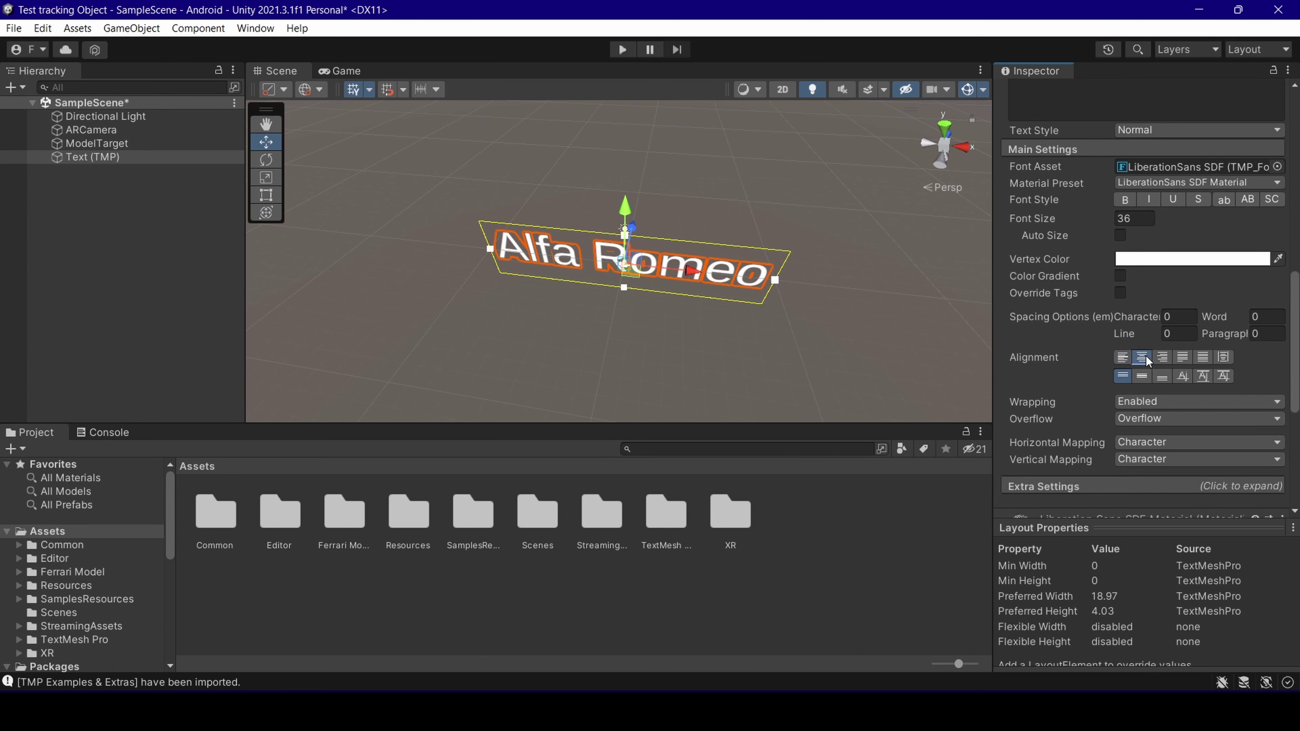
left_click(1137, 259)
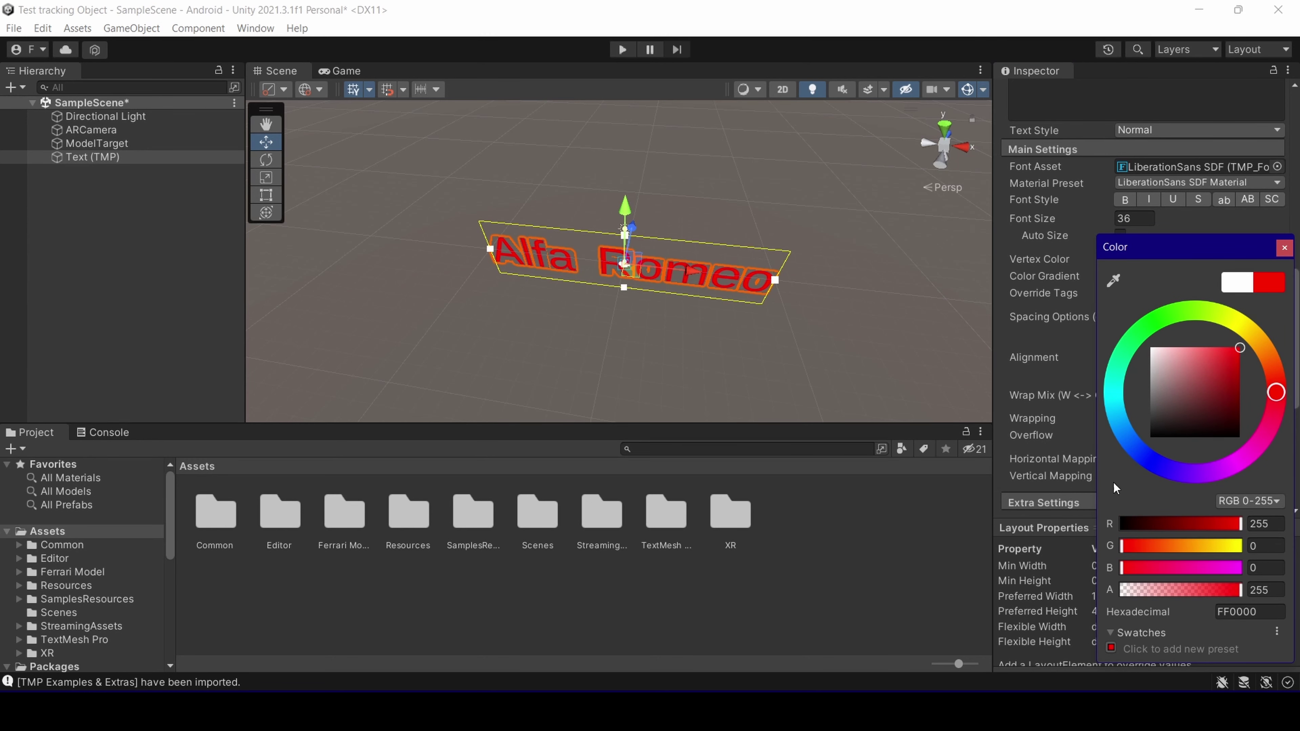
left_click(946, 543)
- Make the text a child of ModelTarget and raise it above the car
left_click(57, 157)
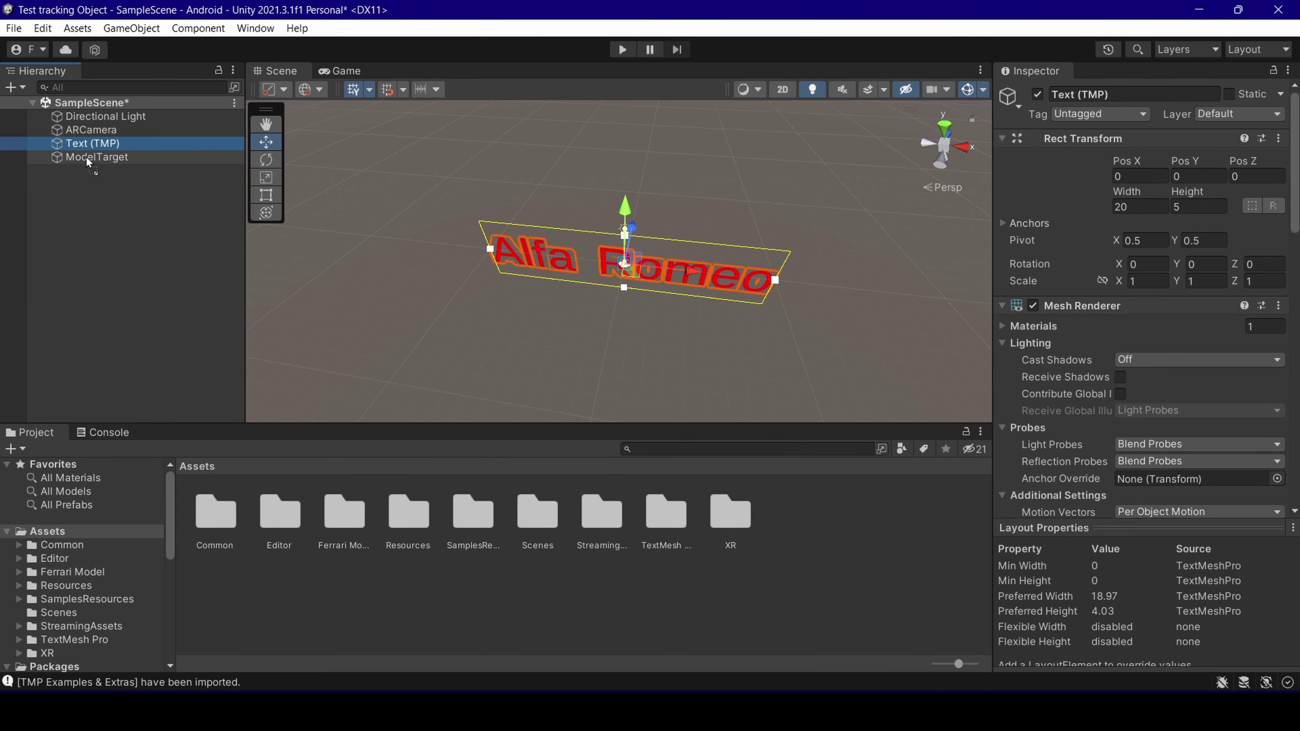
left_click_drag(88, 163, 90, 153)
double_click(91, 144)
left_click(735, 257)
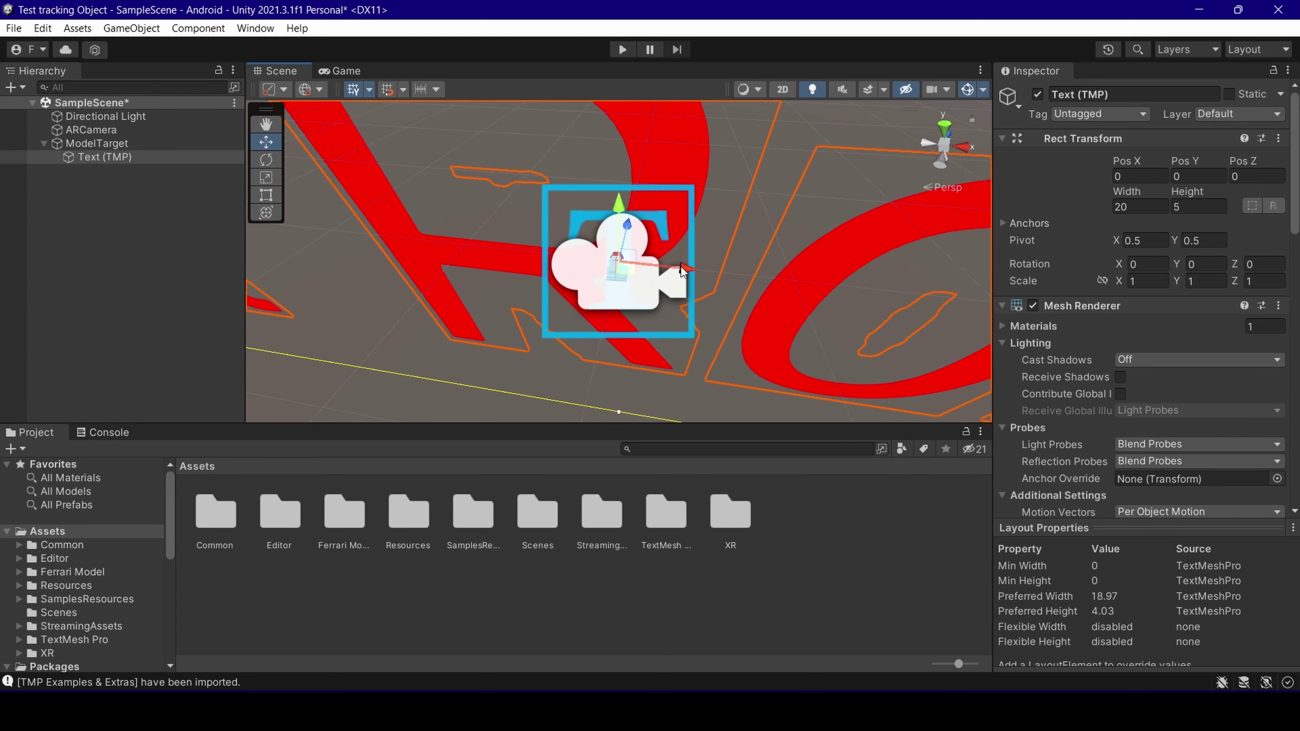
scroll(665, 271, "down", 3)
scroll(663, 274, "down", 3)
left_click_drag(619, 215, 619, 156)
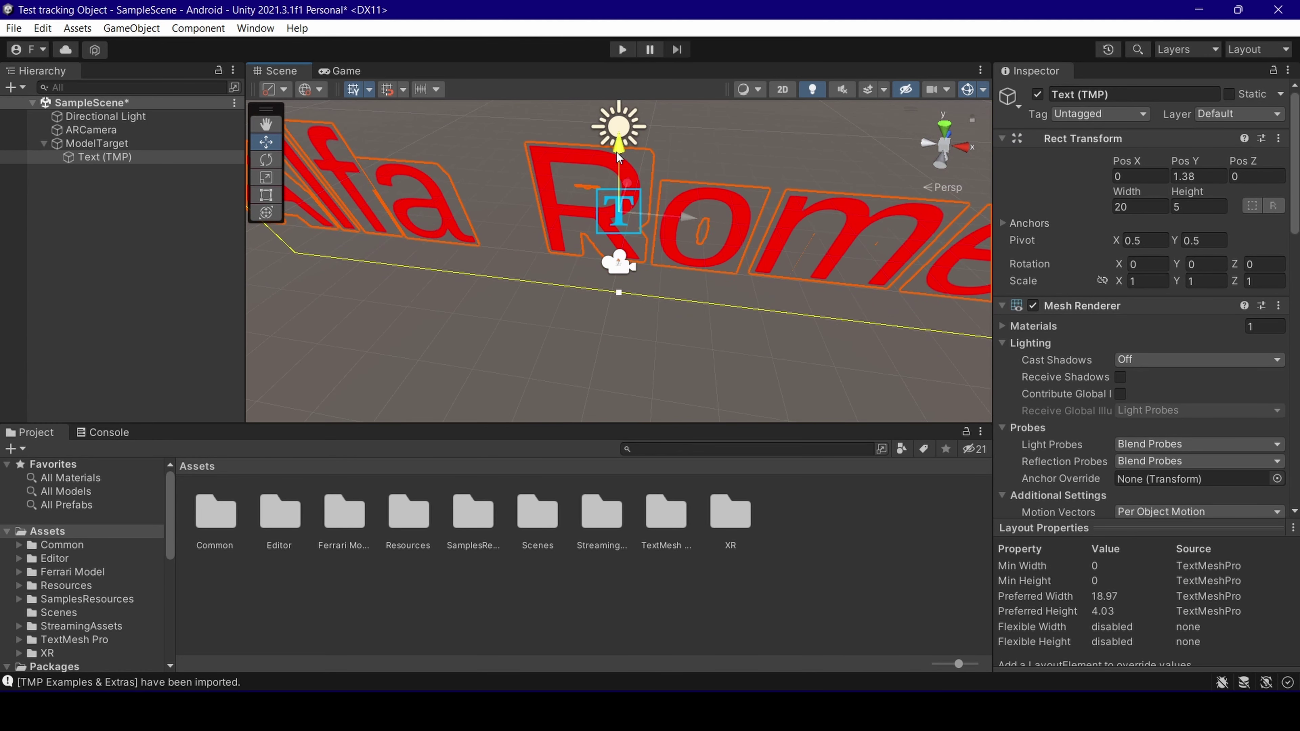
type("0.")
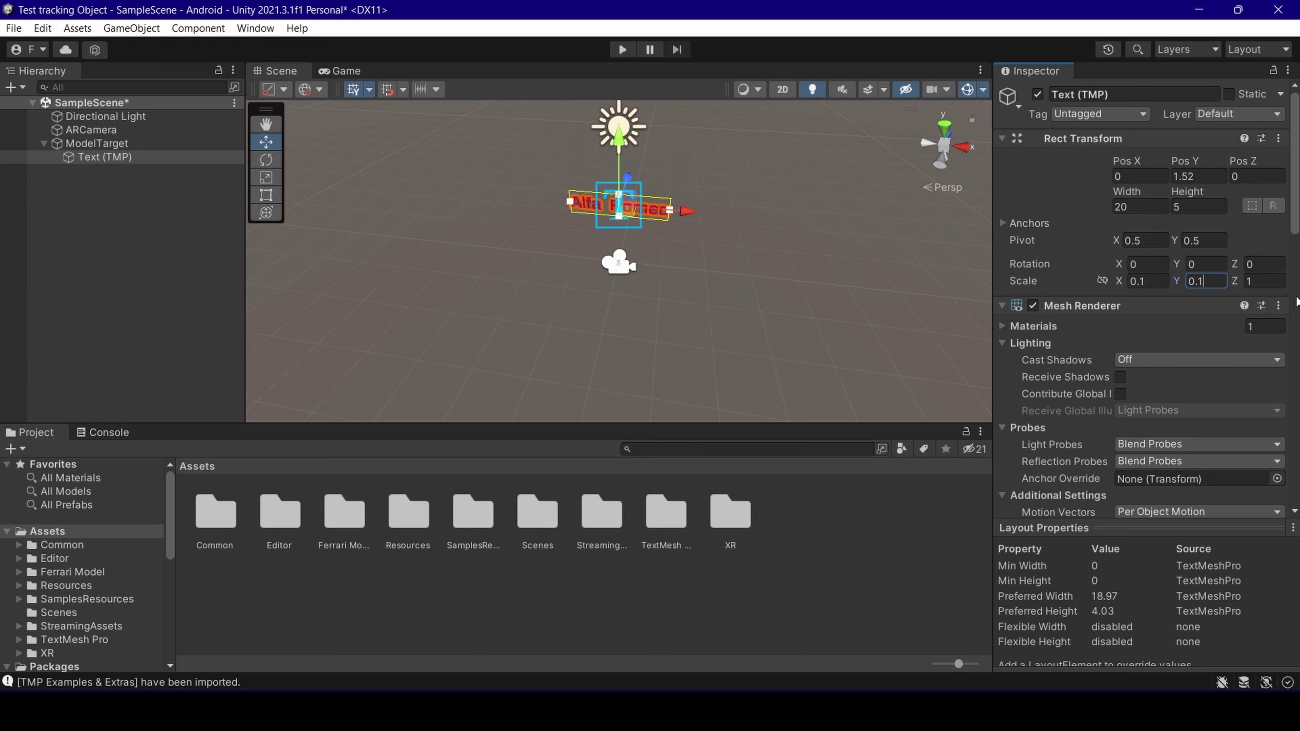
- Bring the text down to Pos Y 1.52 above the car at 0.1 scale
left_click(655, 213)
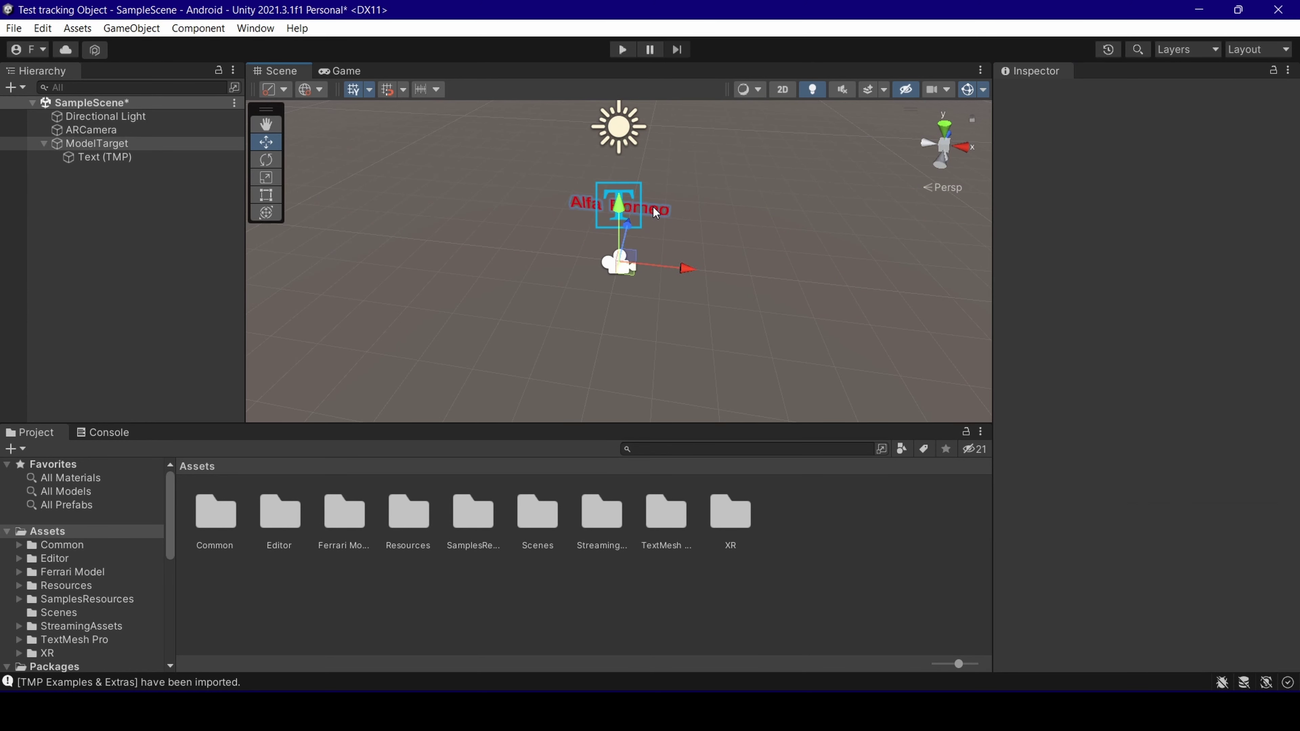
left_click_drag(572, 134, 593, 248)
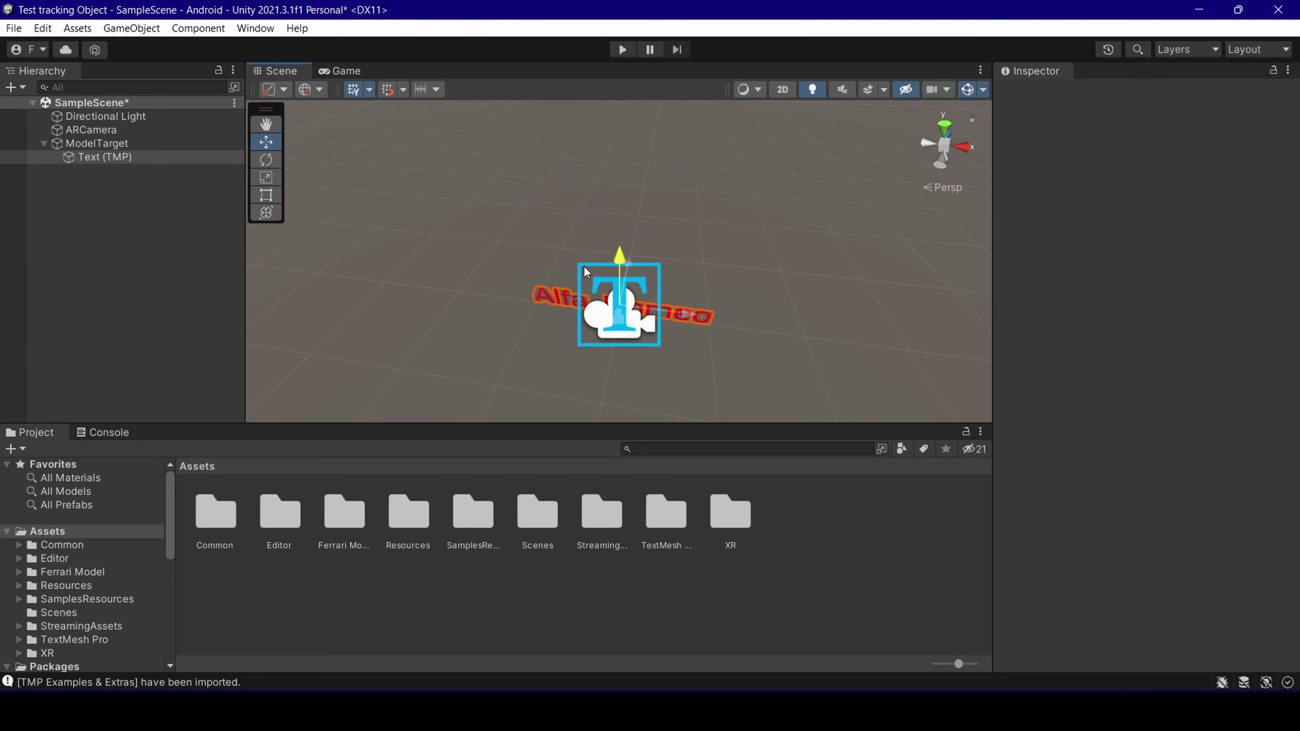
scroll(610, 297, "up", 2)
scroll(629, 322, "up", 5)
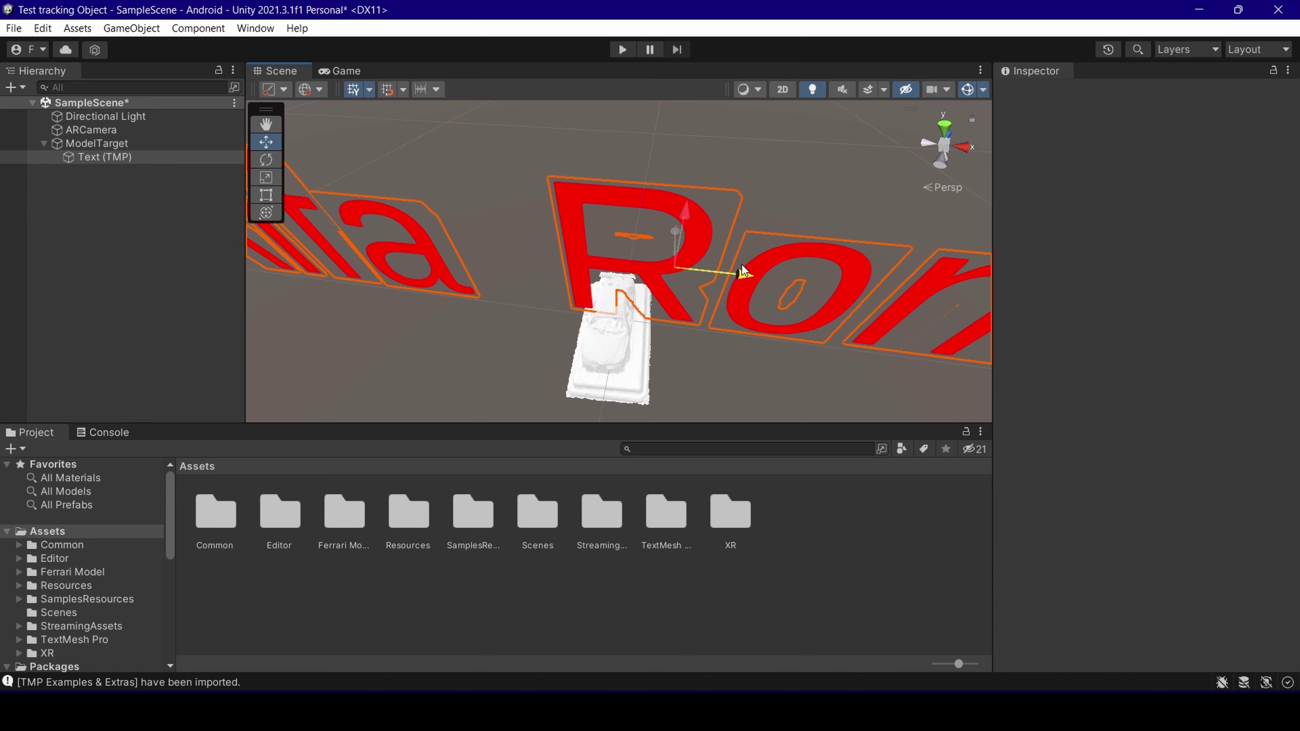
scroll(851, 279, "down", 2)
scroll(751, 283, "down", 2)
scroll(751, 282, "down", 2)
- Save SampleScene, then build and run the Android apk, replacing the previous file
left_click(14, 28)
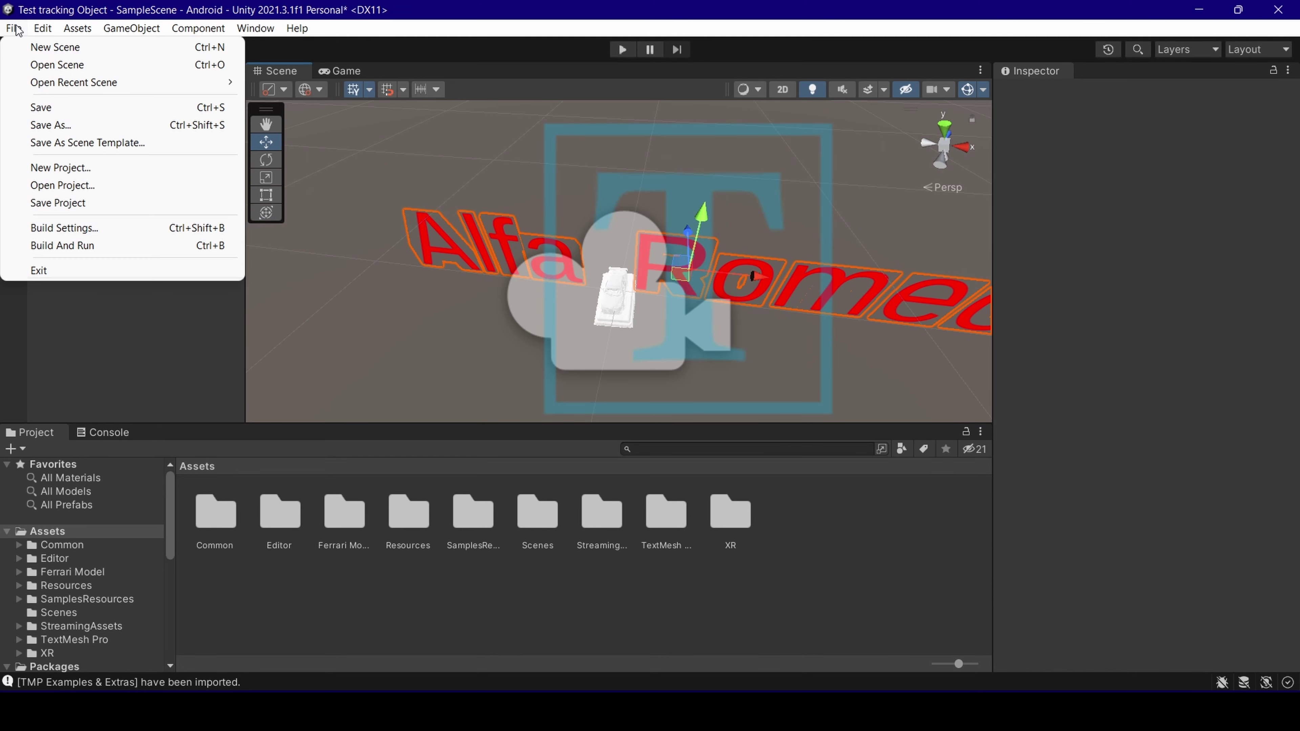
left_click(57, 111)
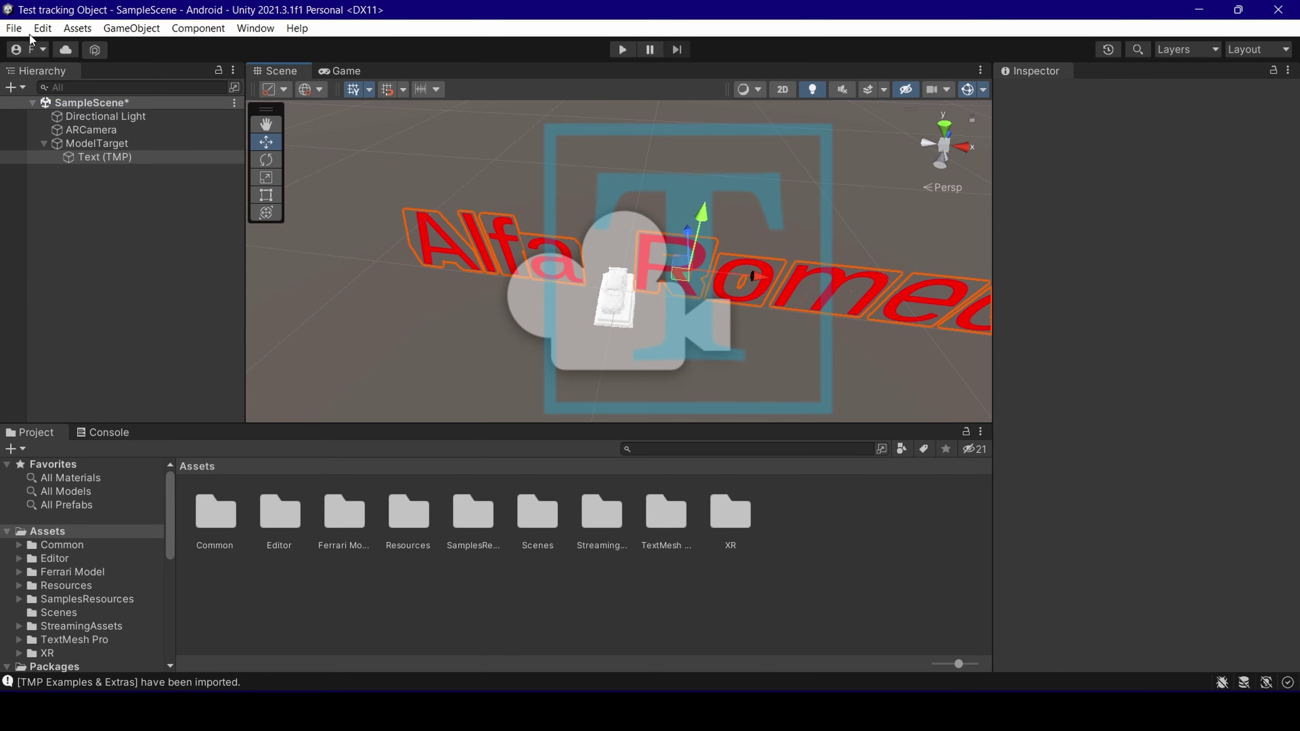
left_click(14, 28)
left_click(77, 228)
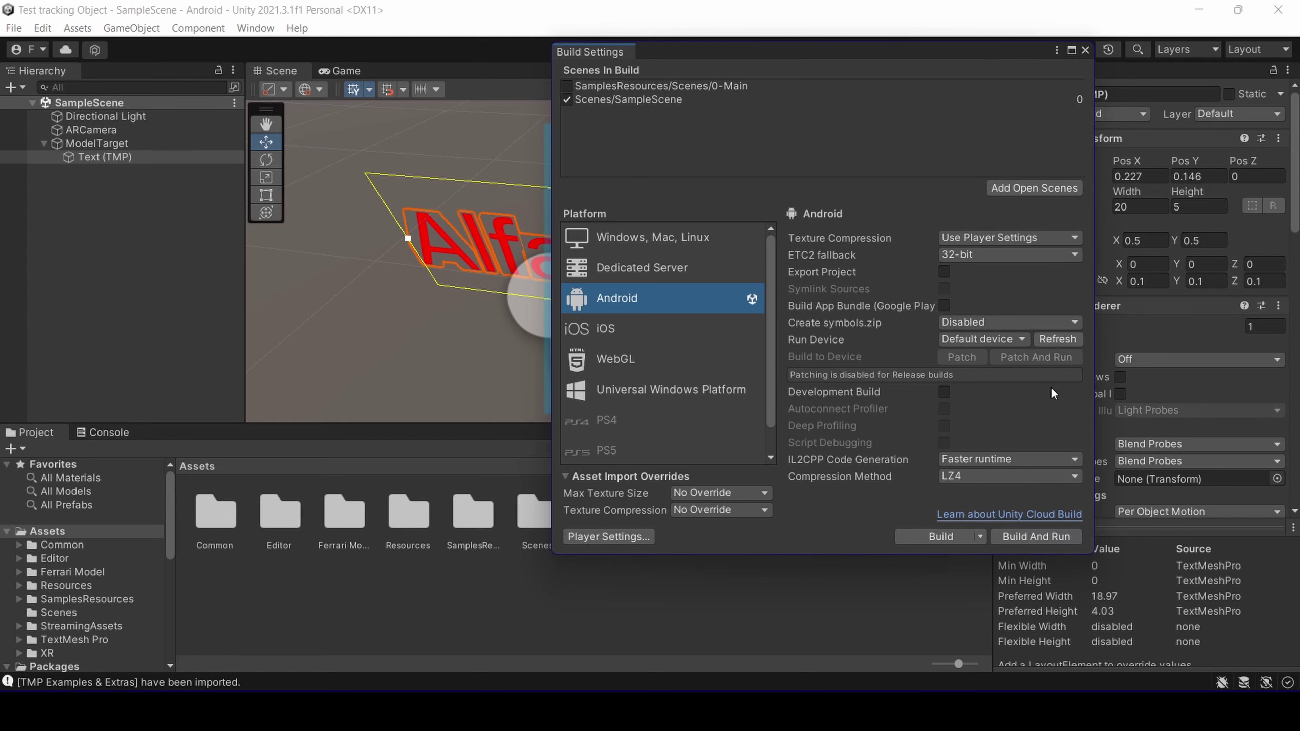
left_click(1034, 536)
left_click(660, 464)
left_click(701, 353)
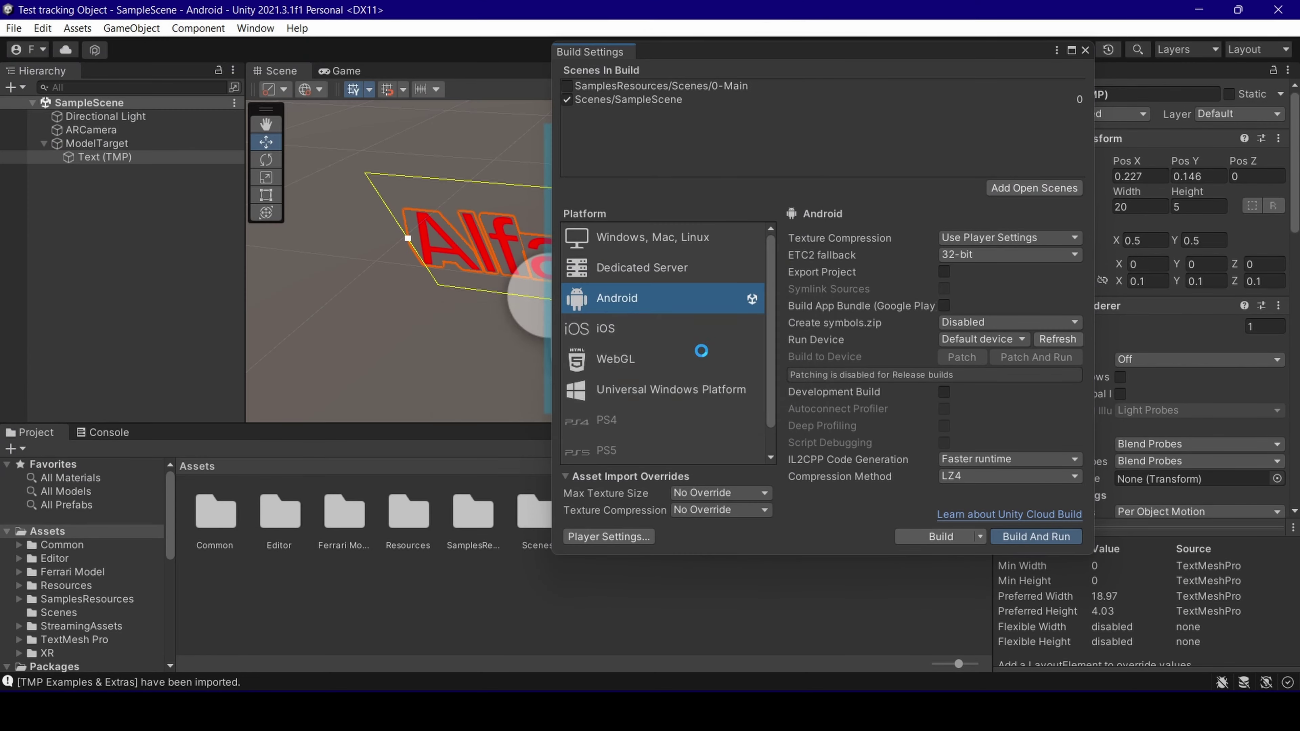